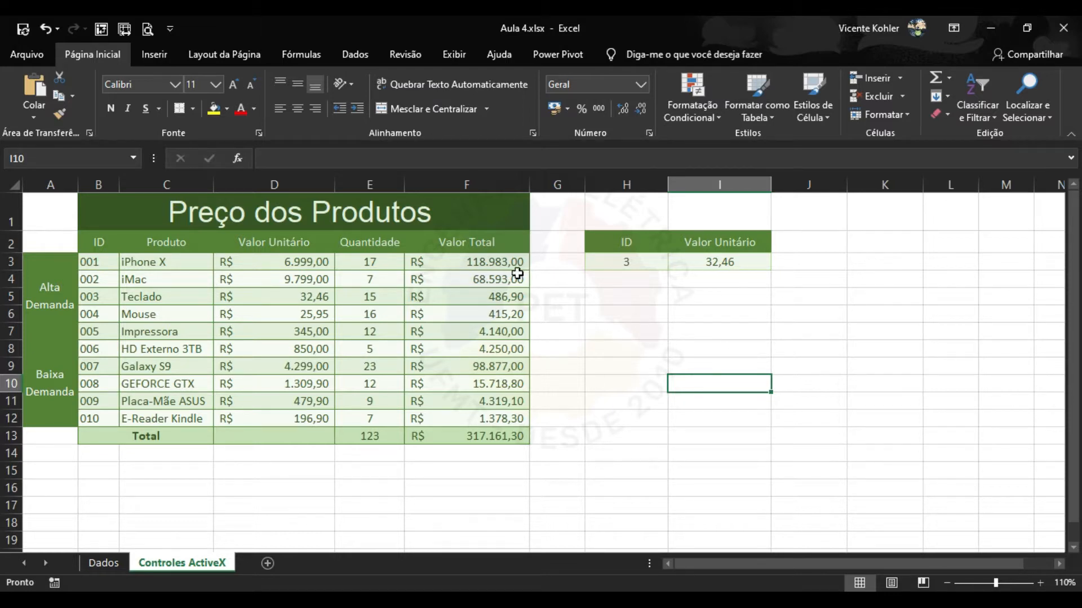
Start a =SOMA formula in H7, clear it, and select cells H8 and I8.
click(641, 331)
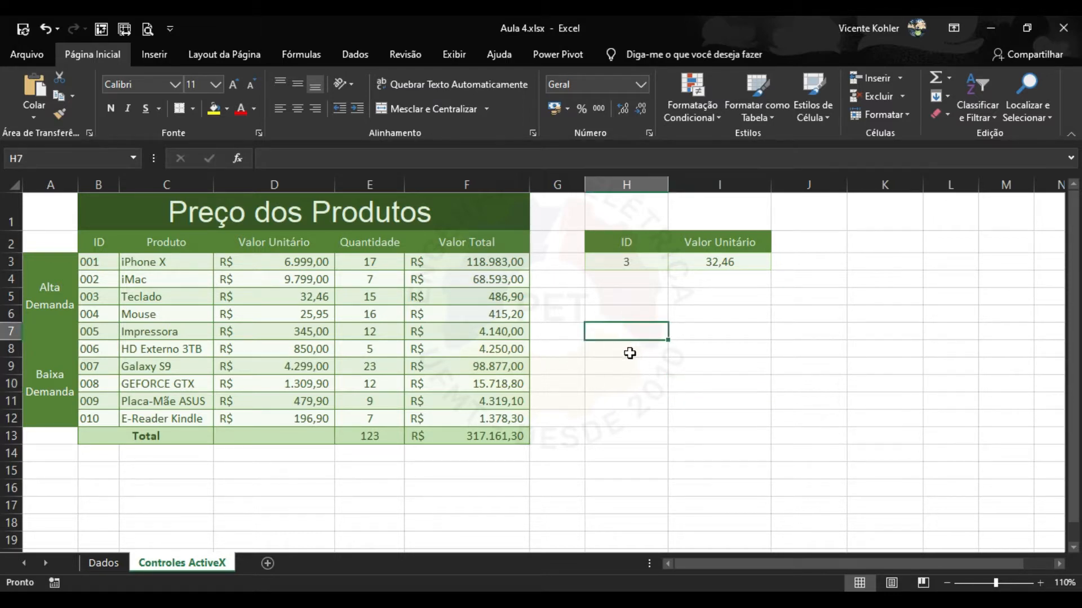
text(=so)
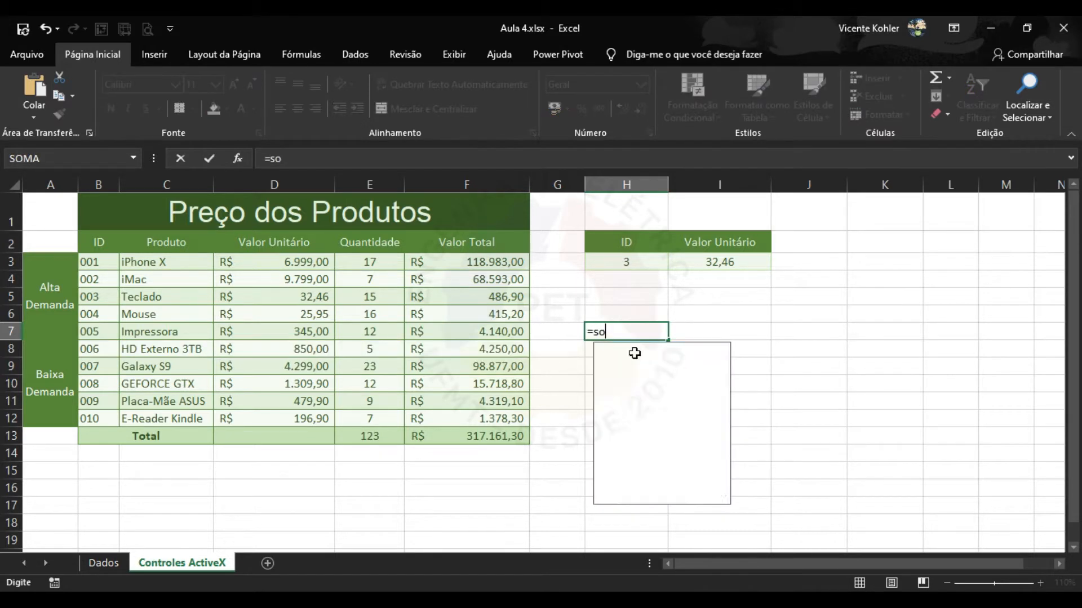
text(ma)
key(BackSpace)
key(BackSpace)
key(BackSpace)
key(BackSpace)
key(BackSpace)
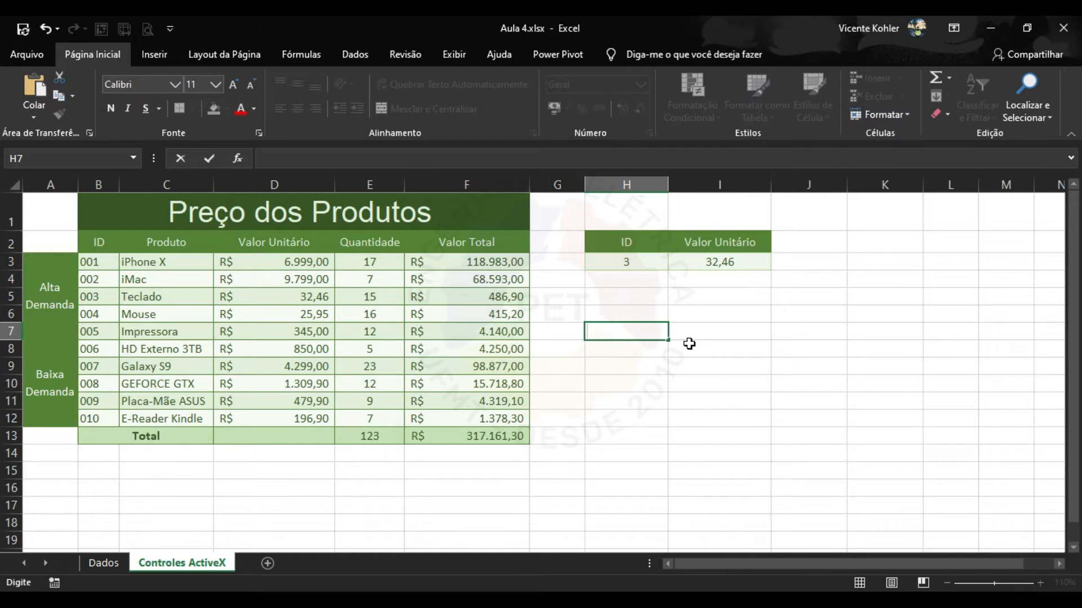
click(688, 348)
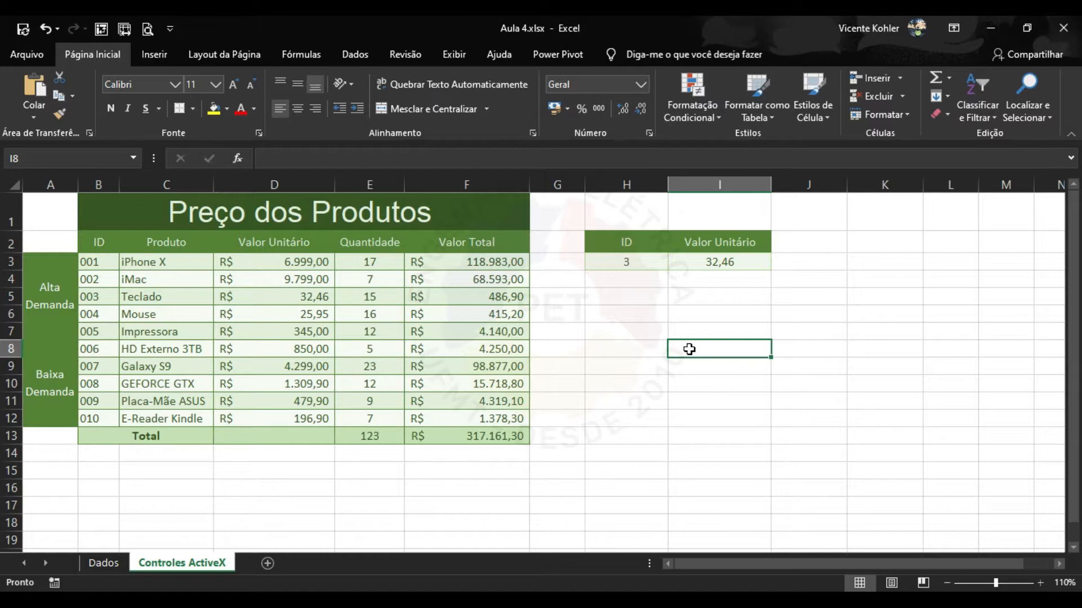
click(637, 342)
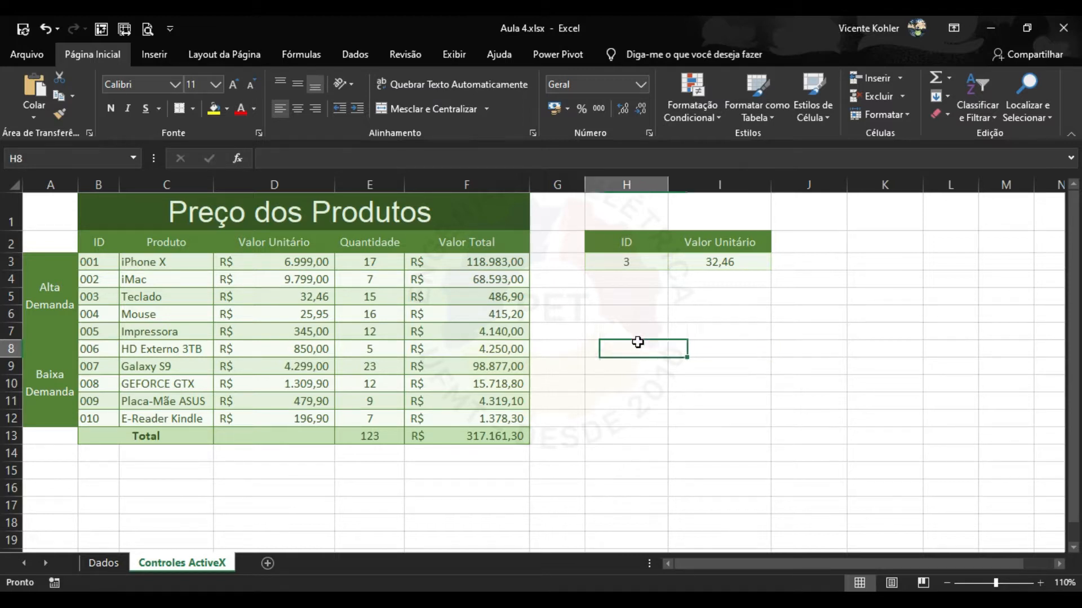
click(701, 352)
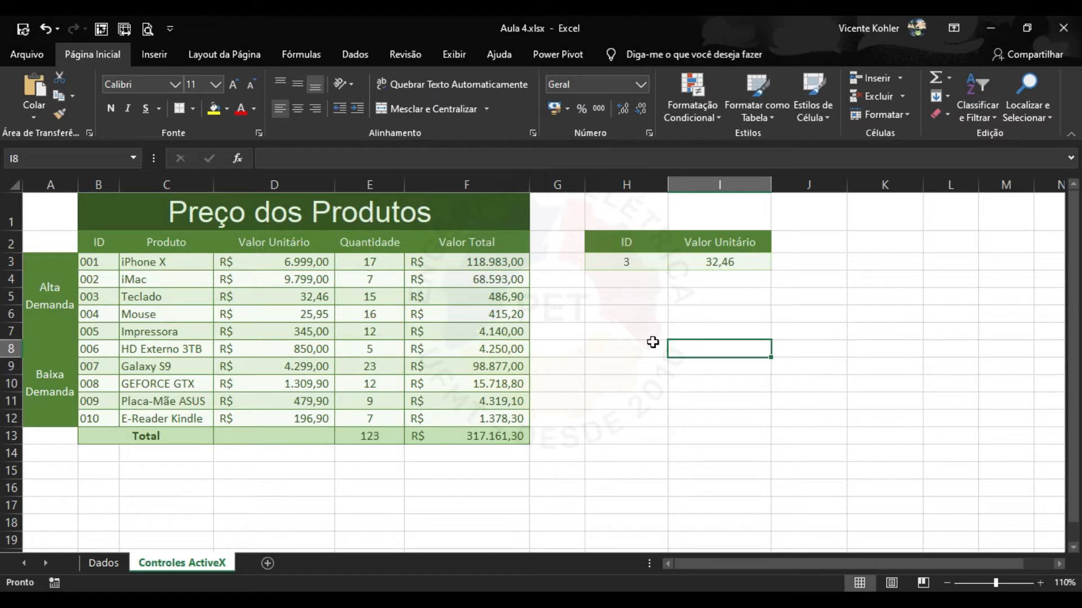
click(652, 342)
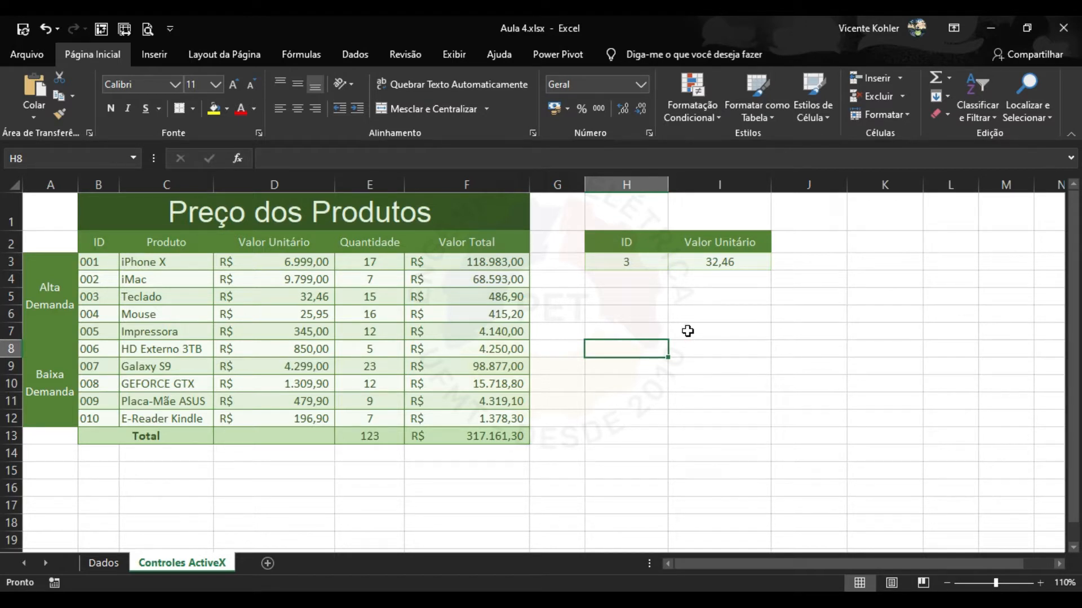
click(687, 348)
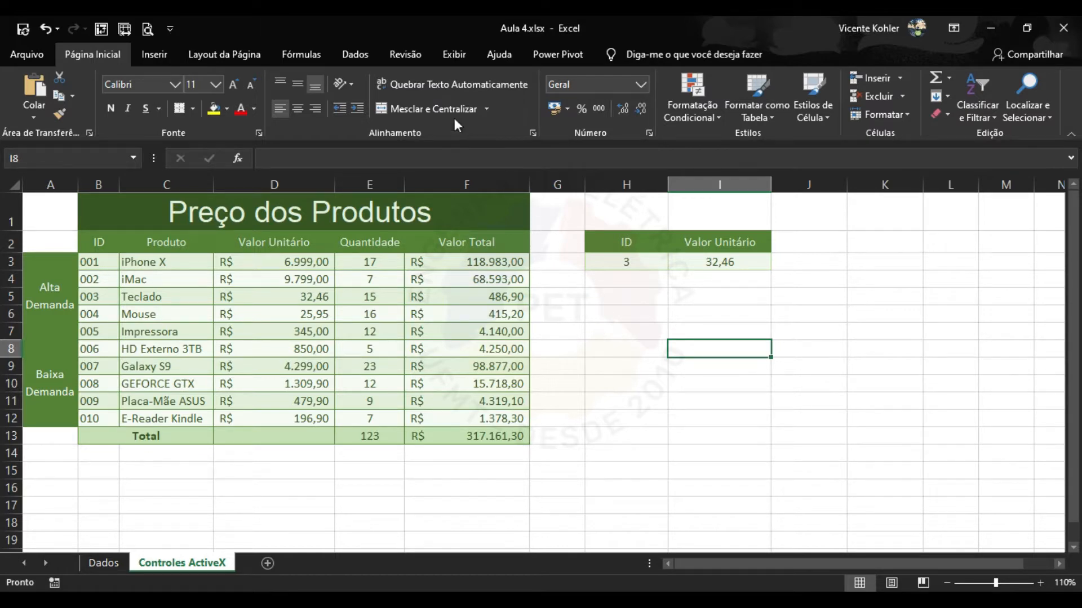
Enable the Desenvolvedor tab in Excel Options' ribbon customization, browse All Commands, and save.
click(37, 57)
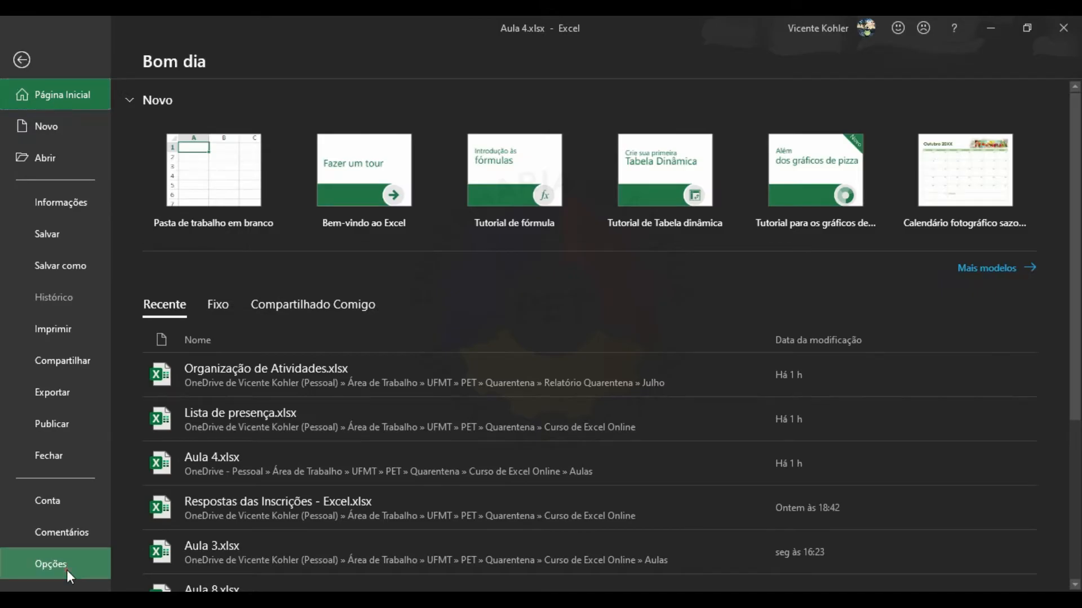
click(67, 566)
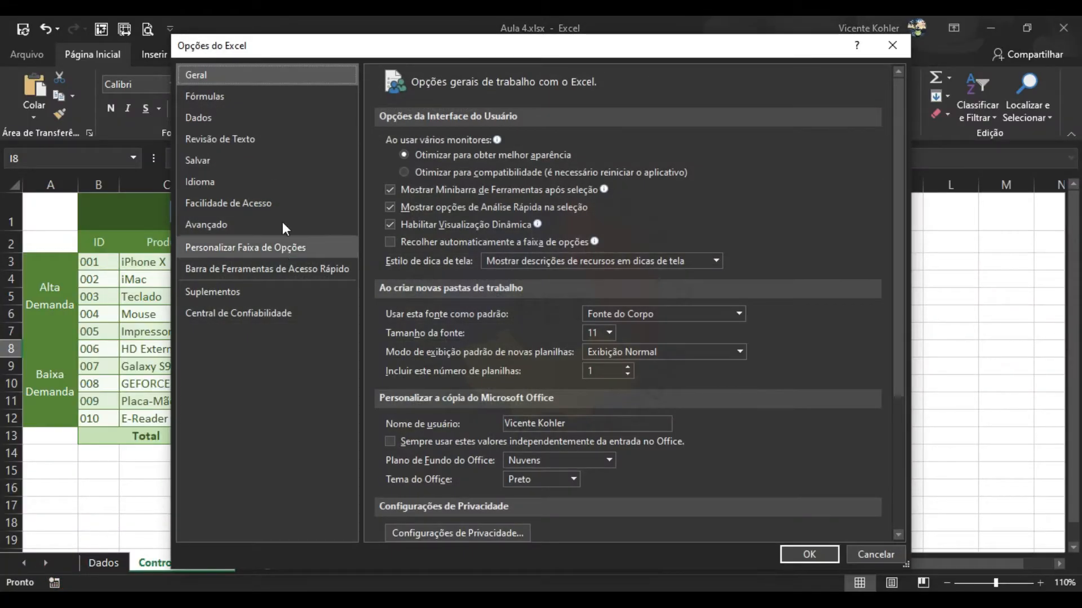
click(269, 252)
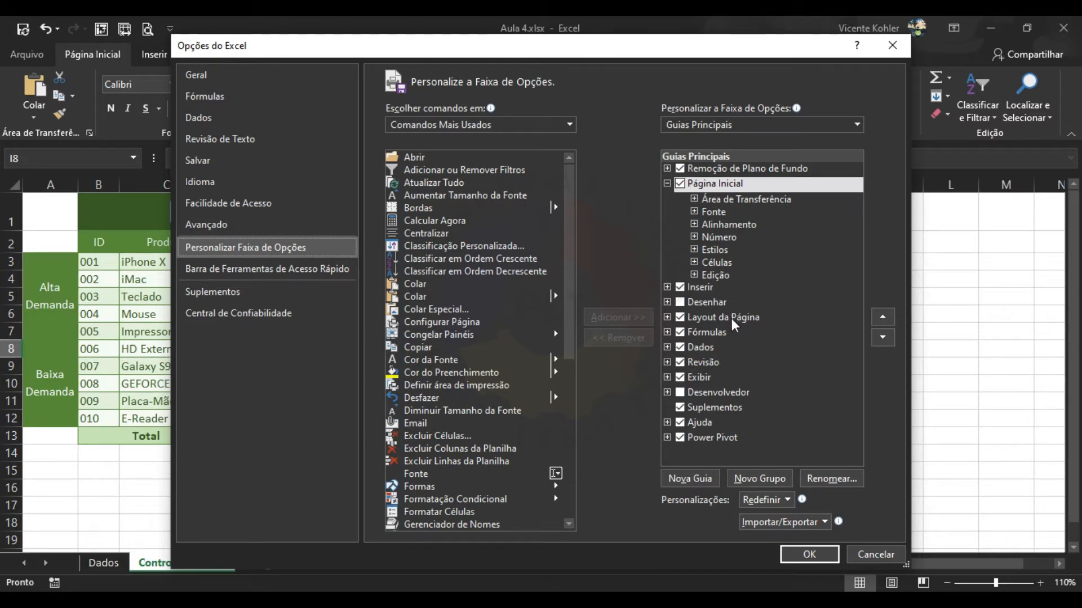
click(680, 393)
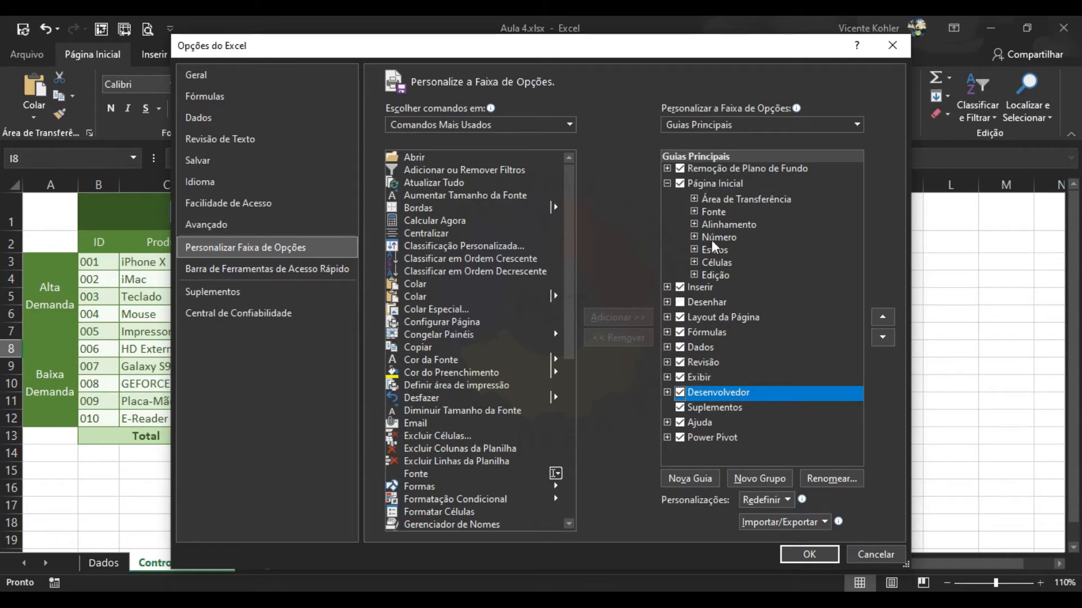
click(568, 125)
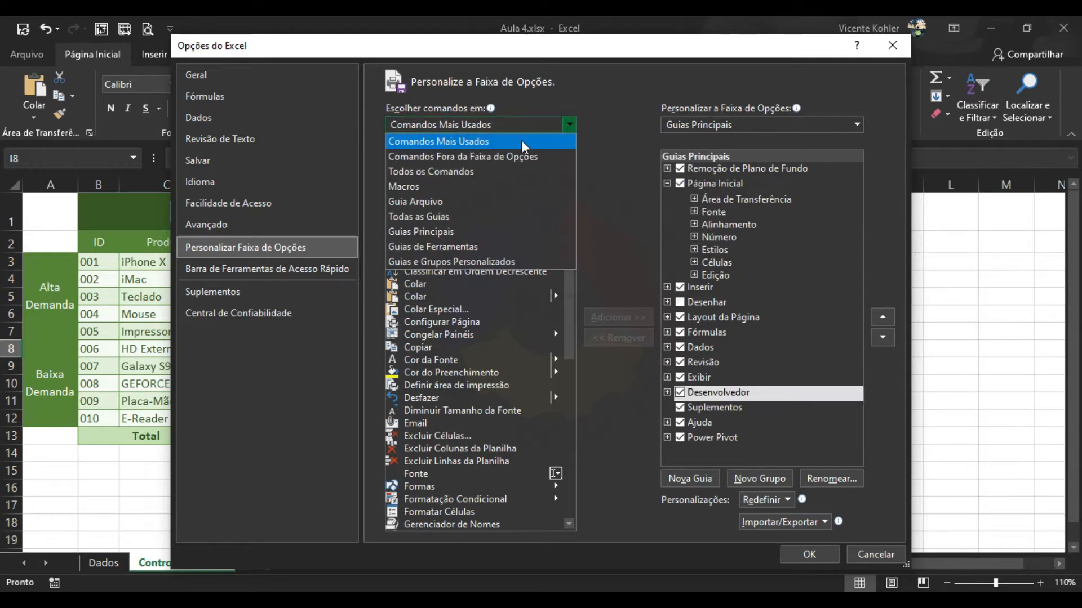
click(493, 170)
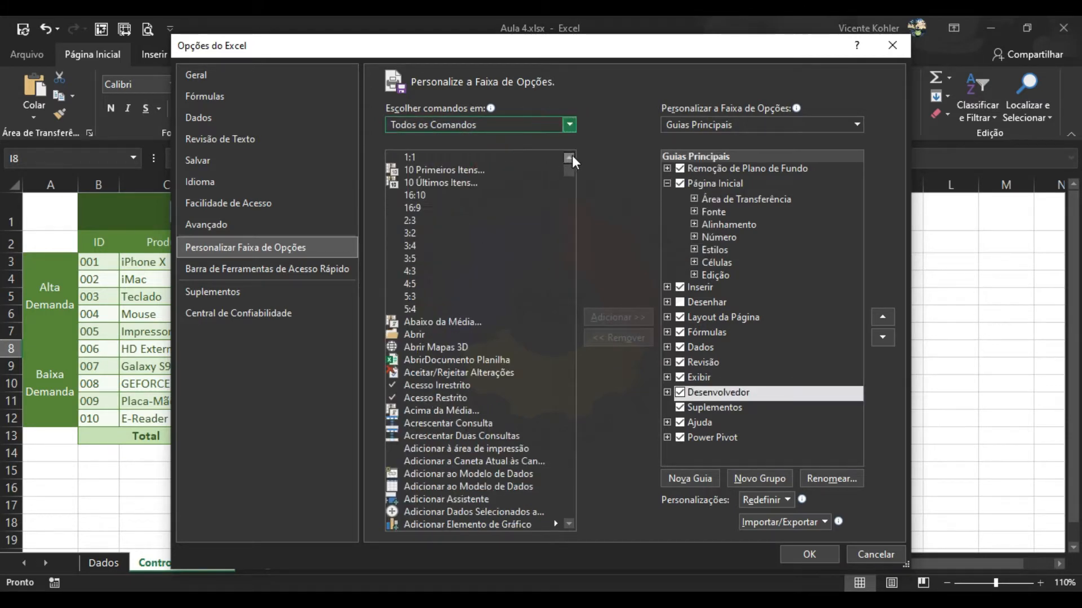
drag(571, 170, 575, 267)
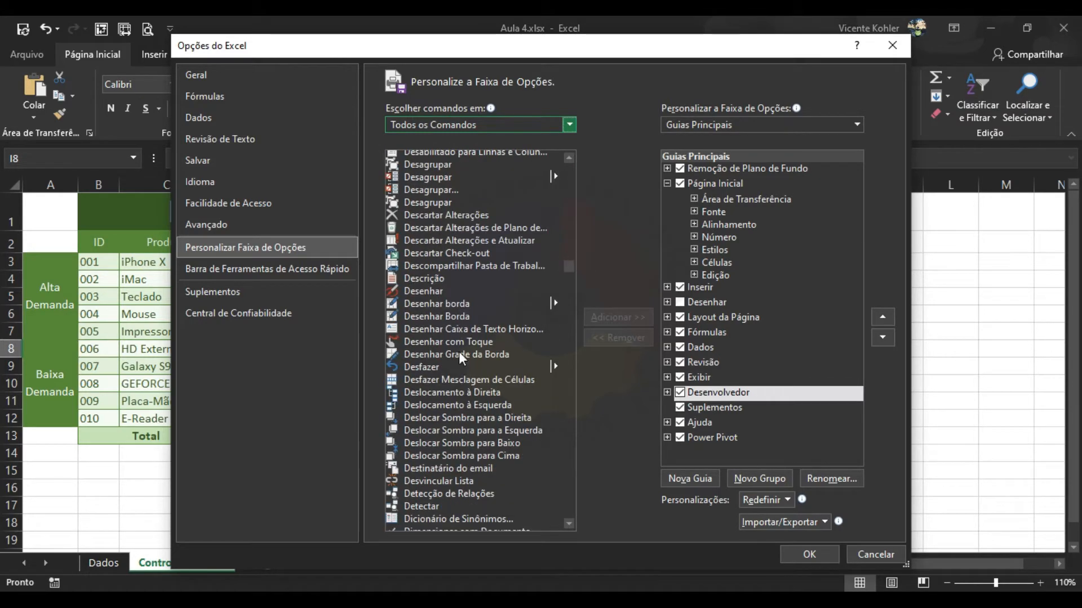
click(450, 318)
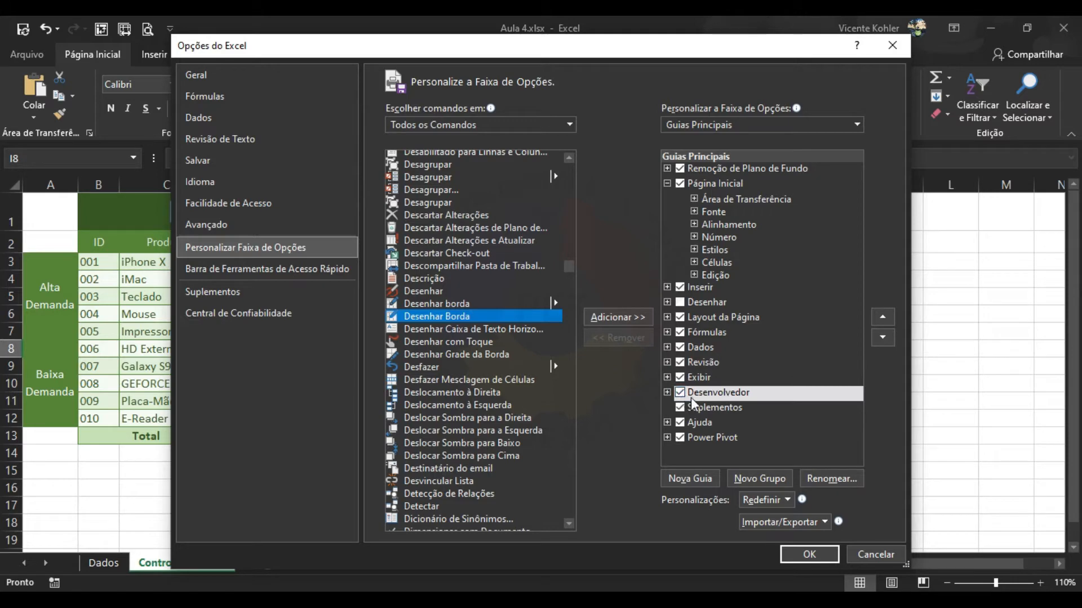
click(808, 554)
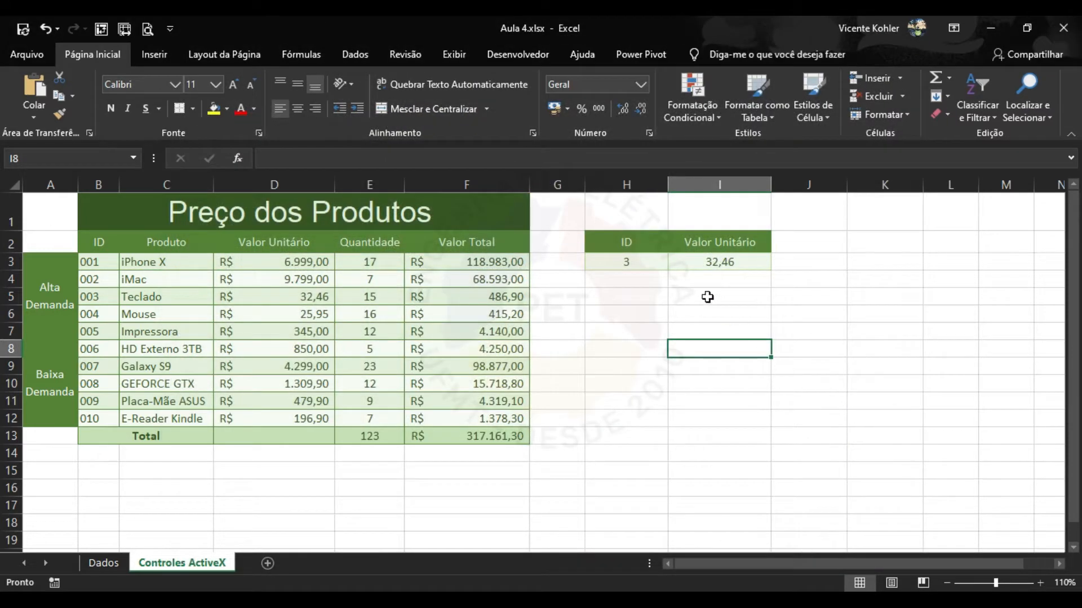
Switch to Desenvolvedor, select H8, and show the Inserir controls gallery.
click(510, 59)
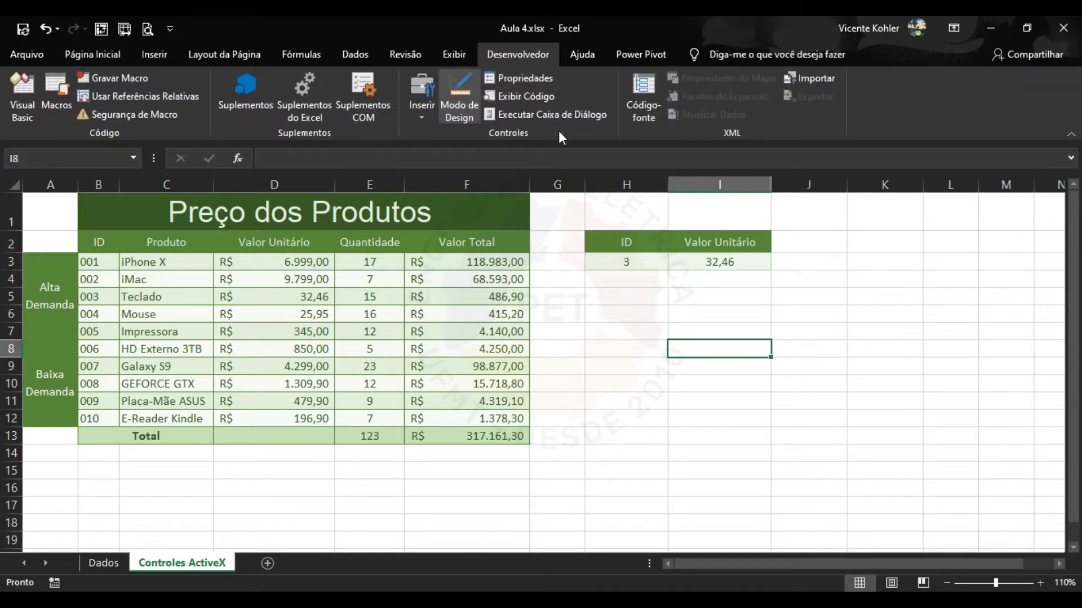
click(617, 349)
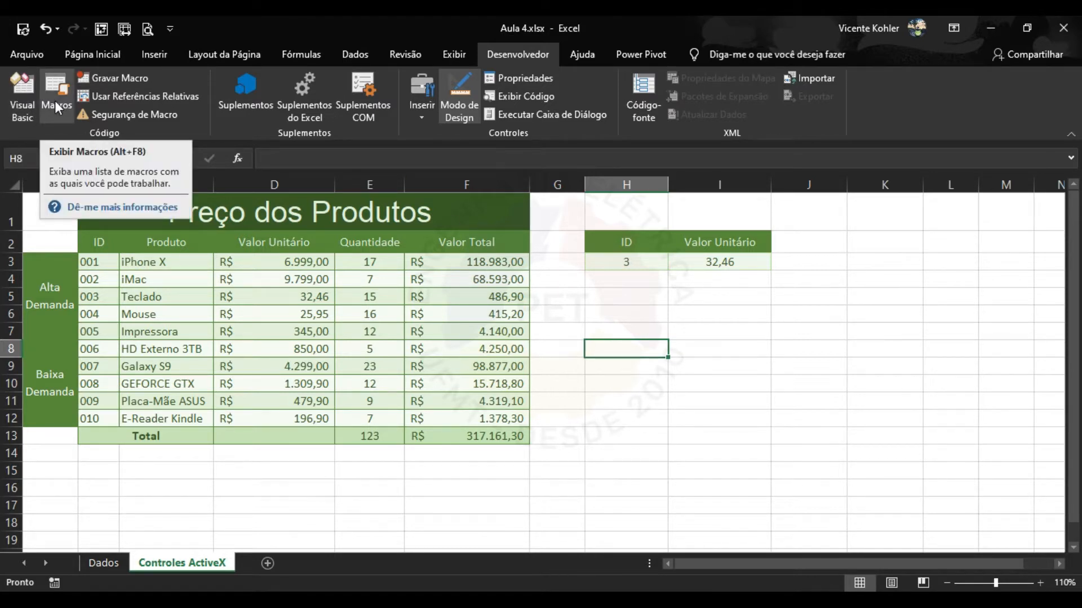
click(421, 116)
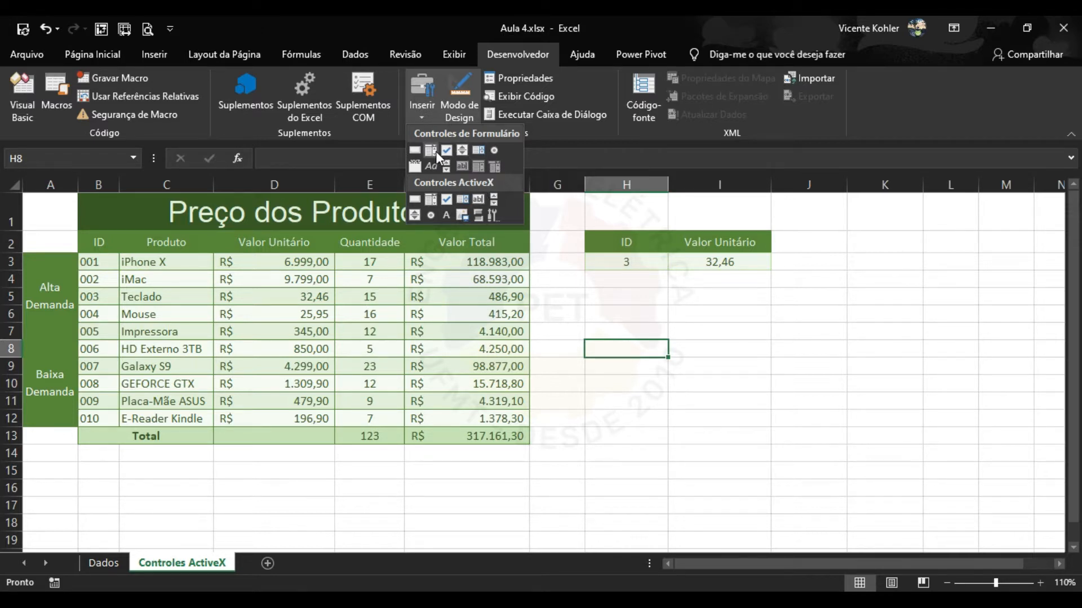
Draw a form-control combo box over H7:I8 and test its still-empty list.
click(435, 151)
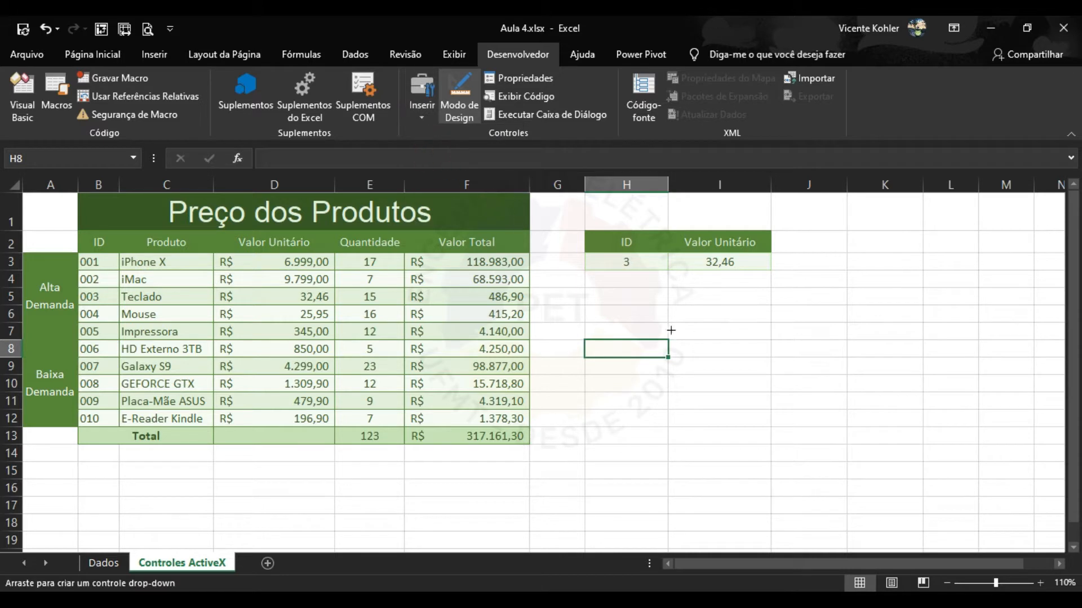
drag(645, 317, 778, 353)
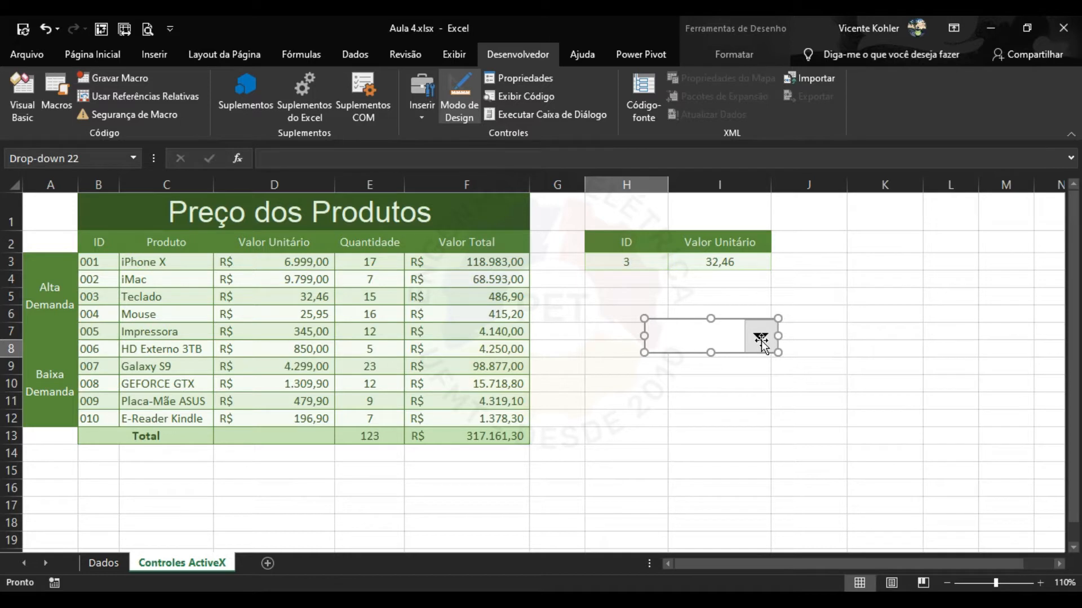
click(881, 317)
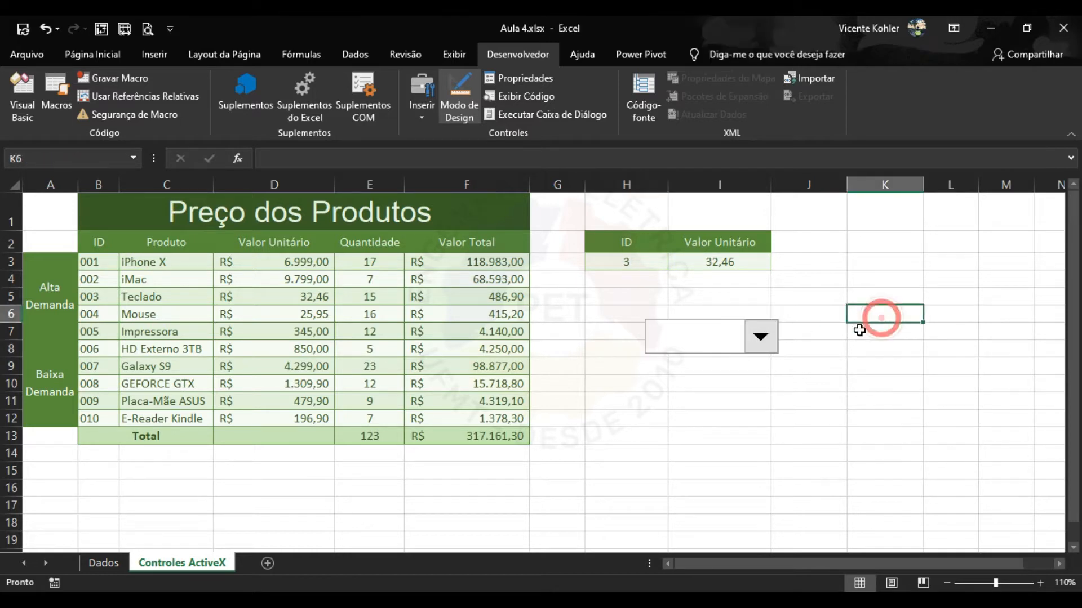
click(761, 336)
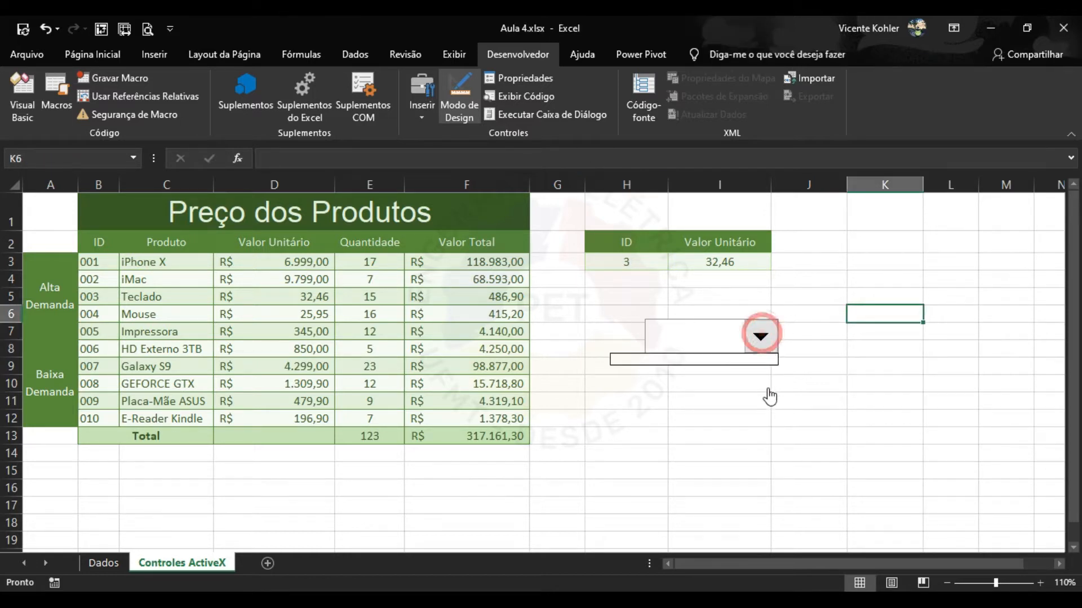
click(803, 338)
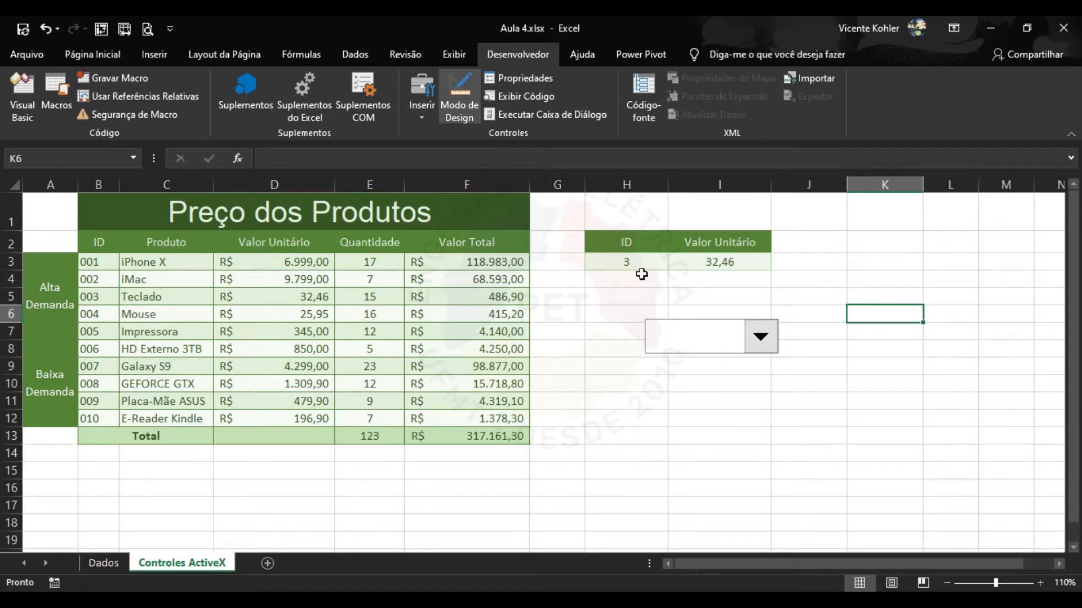
click(424, 110)
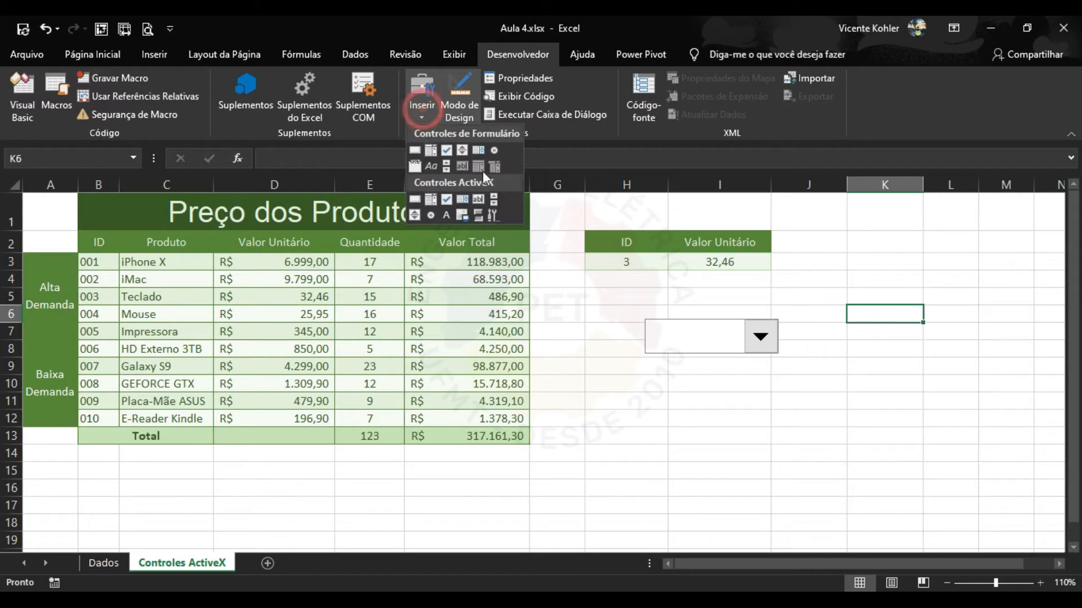
Draw ActiveX ComboBox1 below the first drop-down and browse its properties (ListRows 8, drop-down combo style).
click(435, 201)
drag(650, 386, 780, 441)
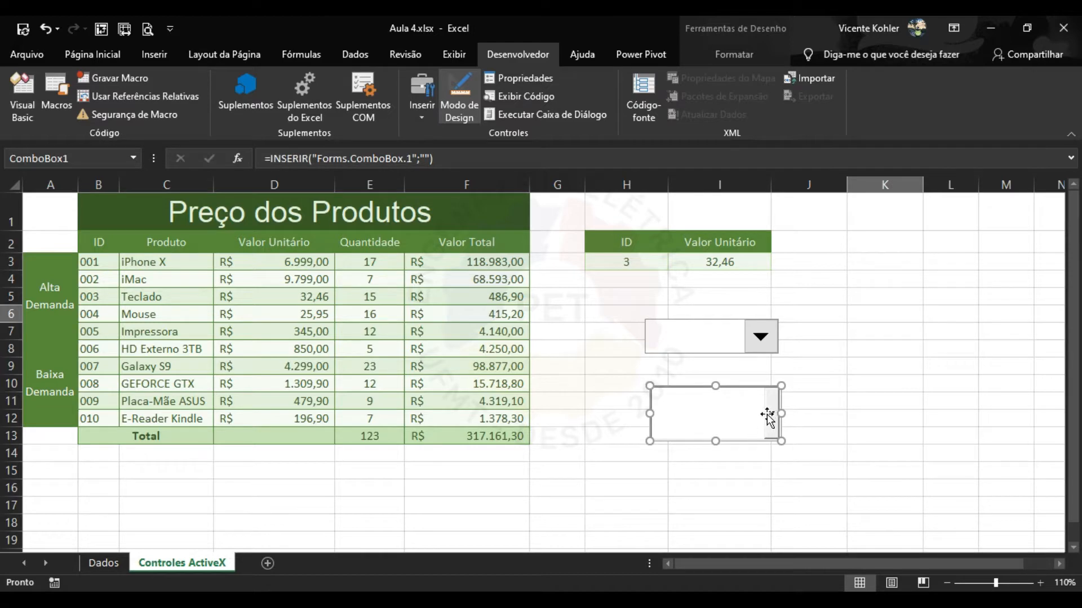
click(531, 79)
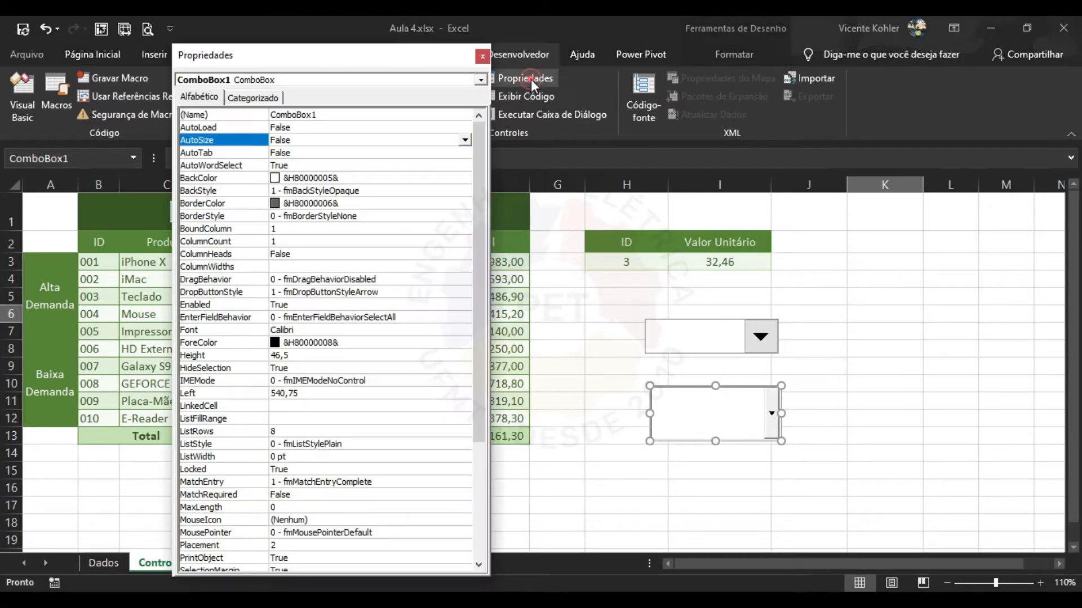
scroll(350, 311, down, 1)
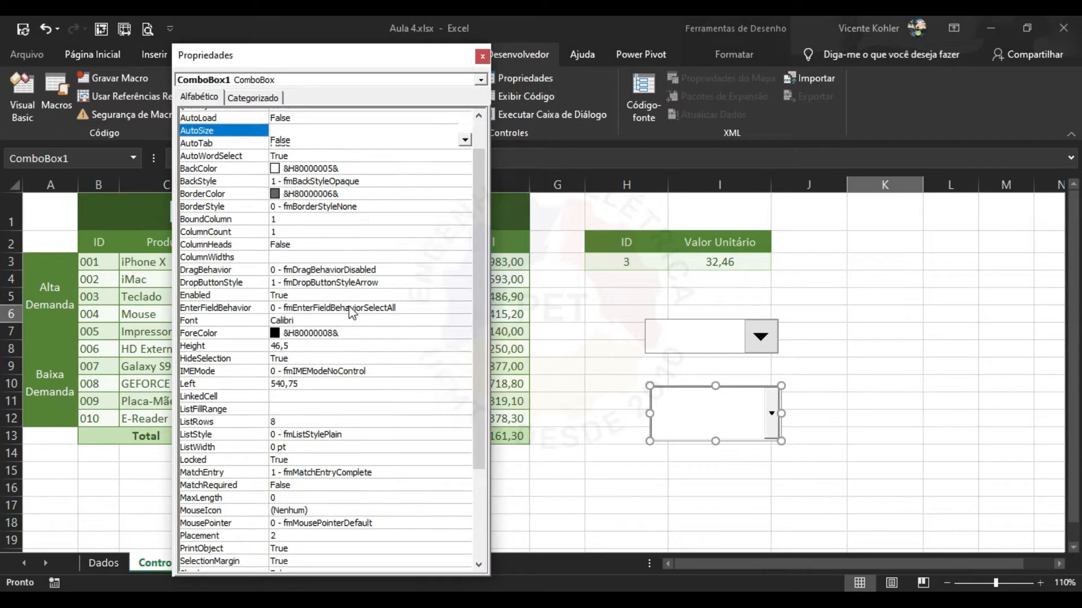
scroll(350, 309, down, 4)
scroll(352, 347, up, 5)
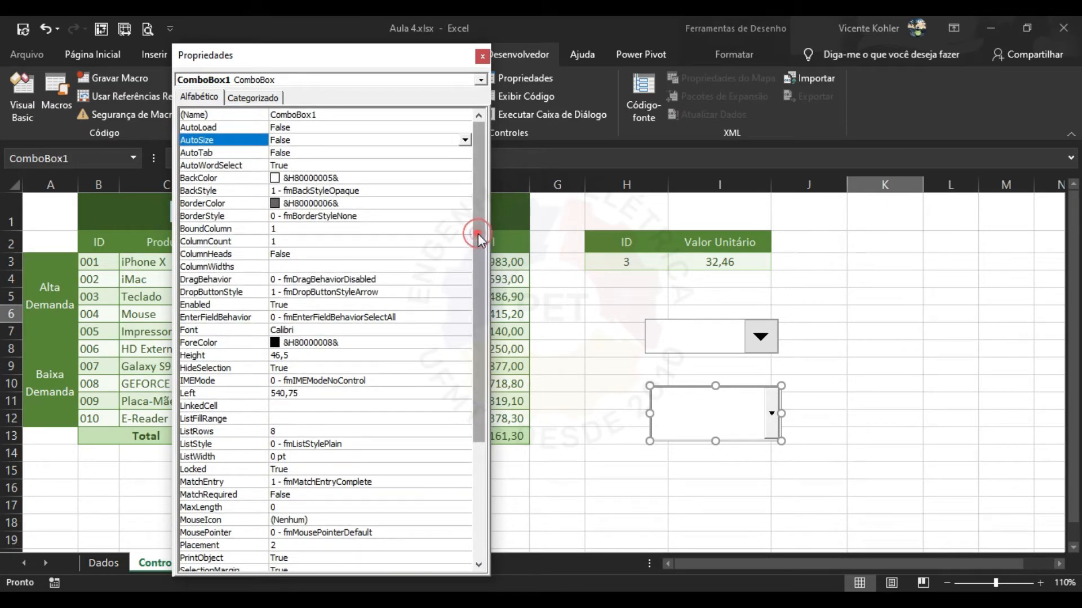
drag(474, 236, 481, 258)
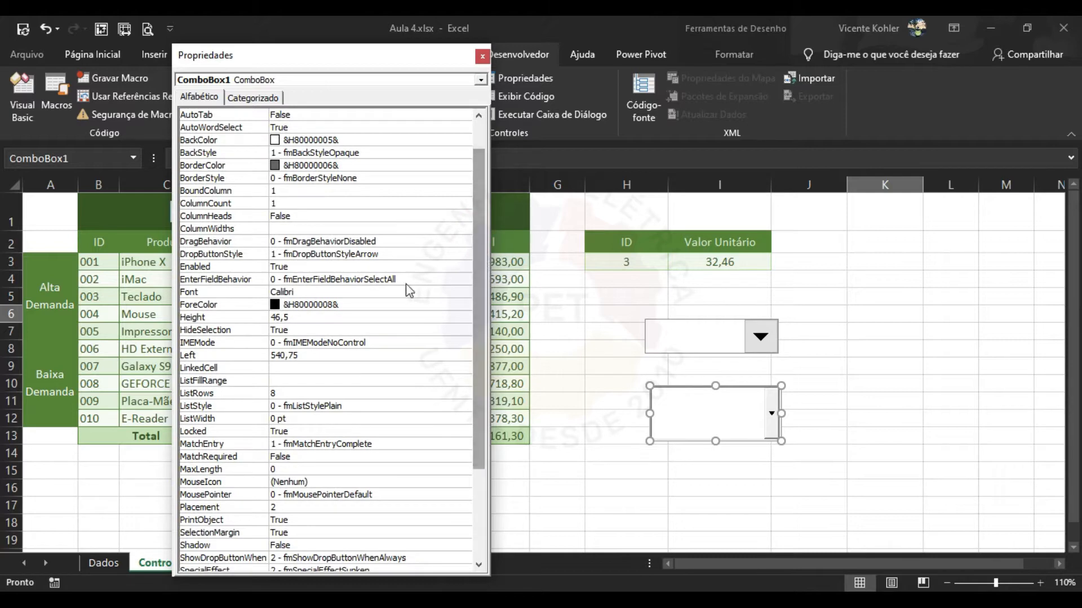
scroll(340, 328, down, 4)
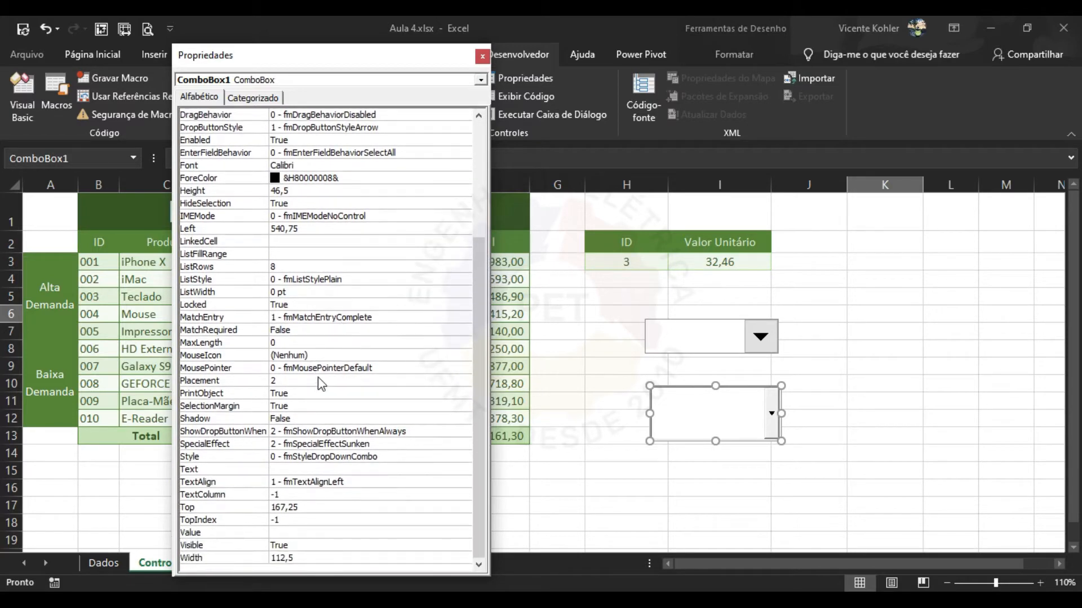
scroll(319, 417, up, 4)
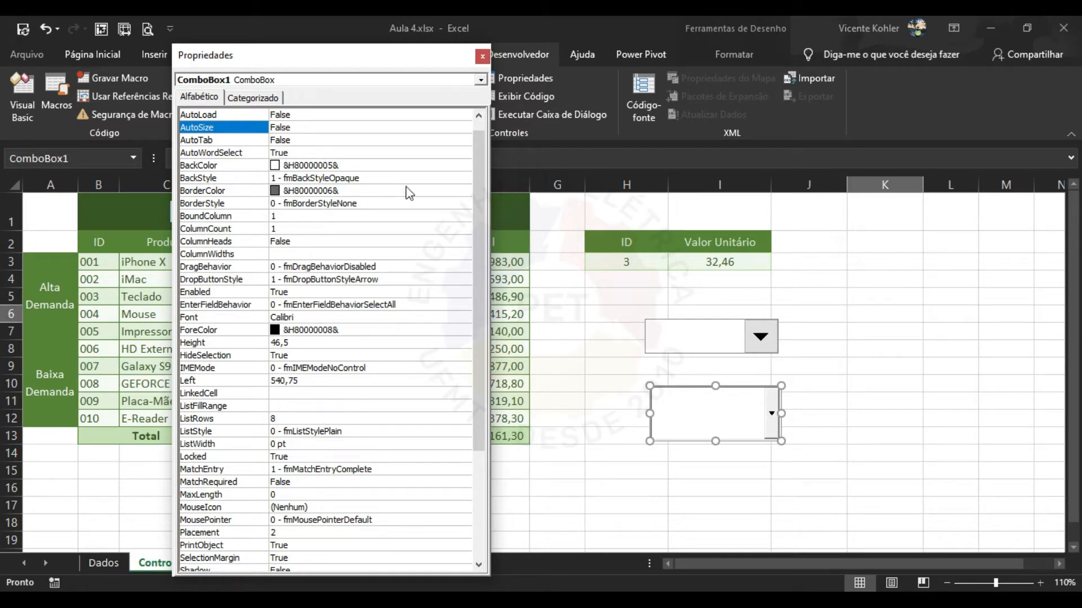
click(482, 55)
Test the form drop-down's list and bring up its right-click options.
click(738, 341)
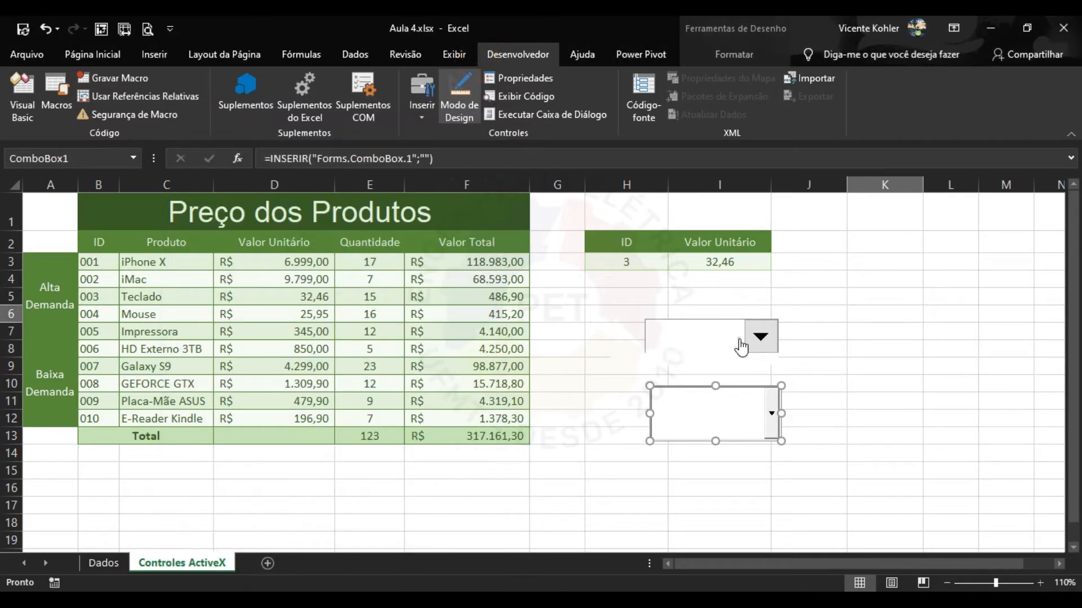
click(473, 107)
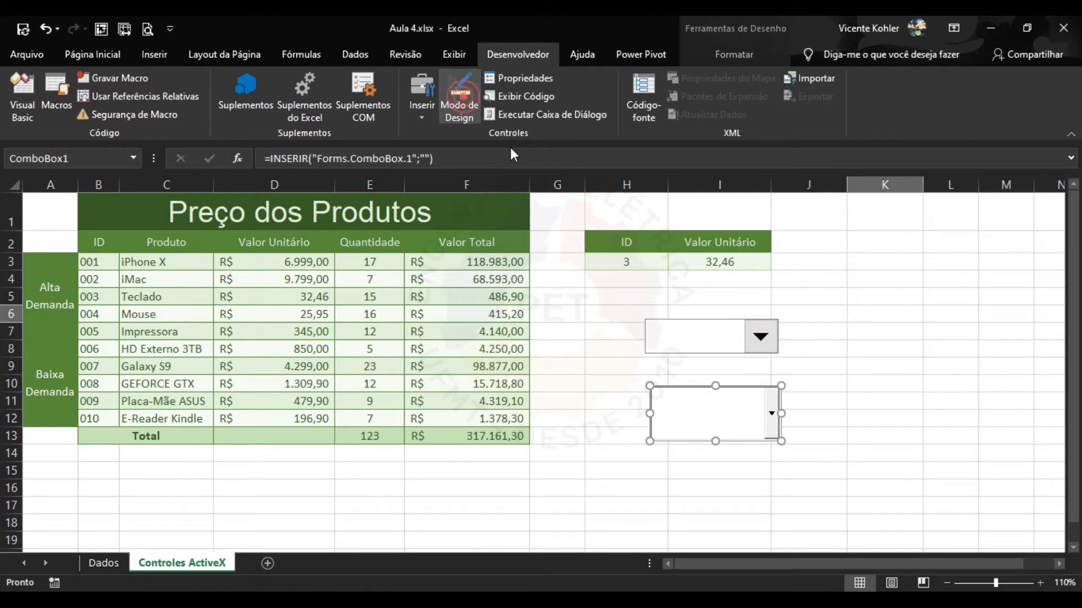
right_click(738, 342)
click(731, 337)
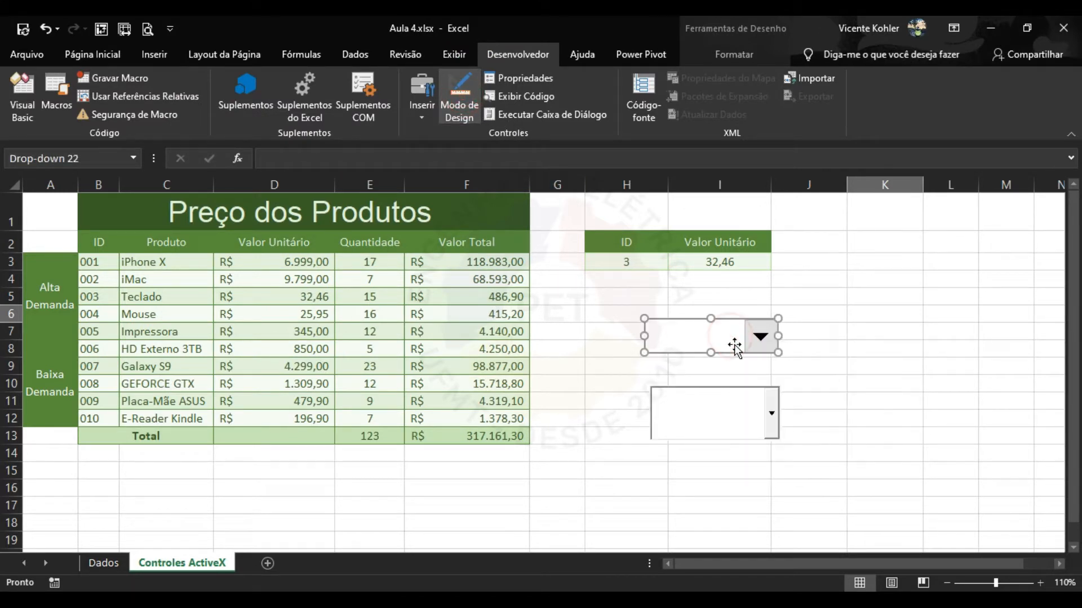
click(427, 111)
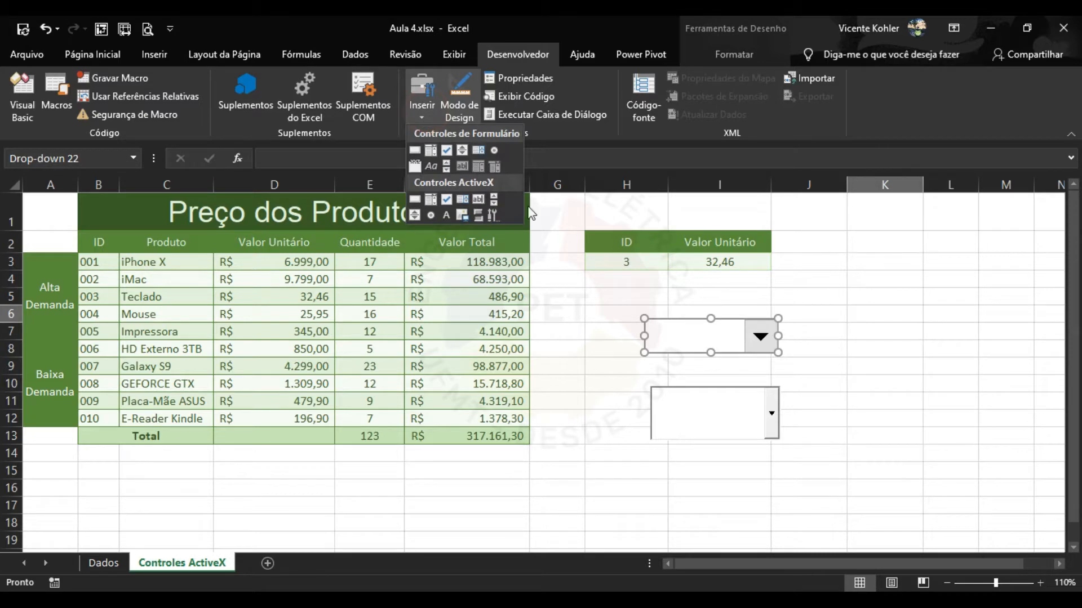
click(738, 341)
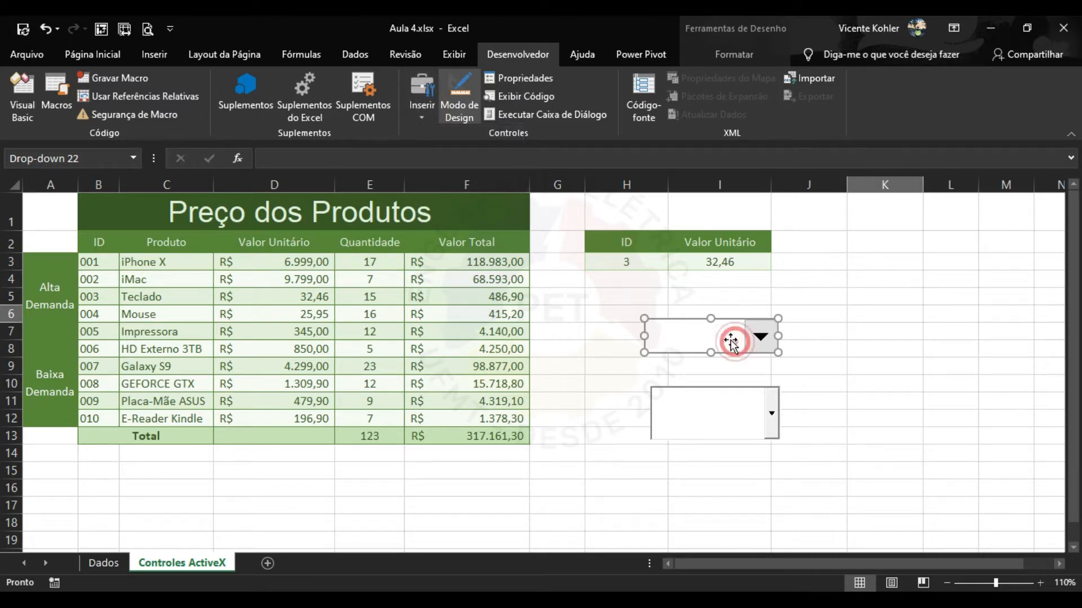
Inspect Drop-down 22's Format Control settings, cancel, delete it, and select ComboBox1.
click(535, 84)
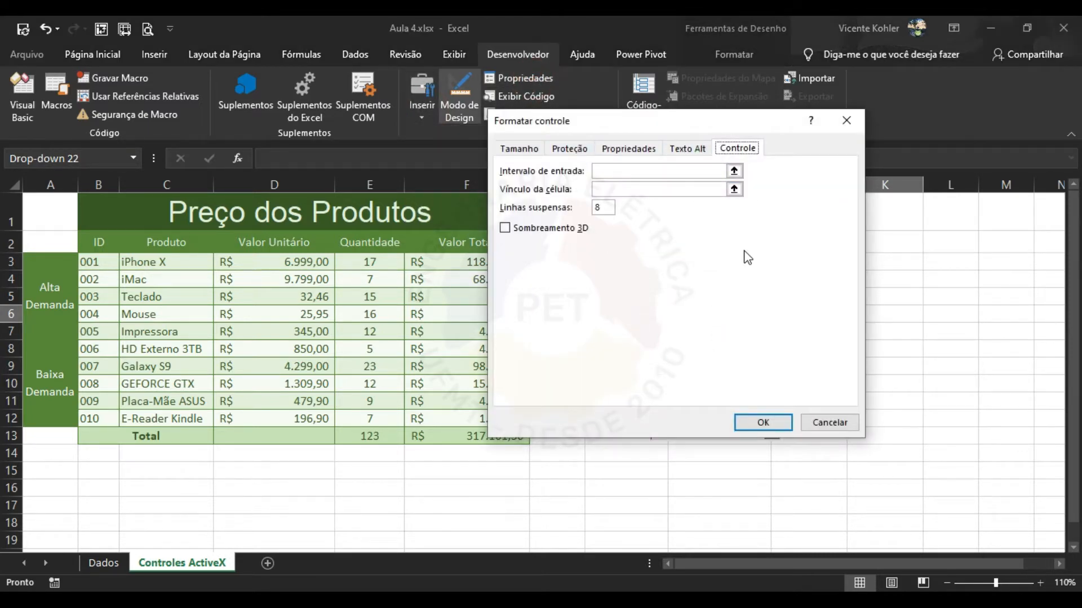
drag(719, 123, 451, 111)
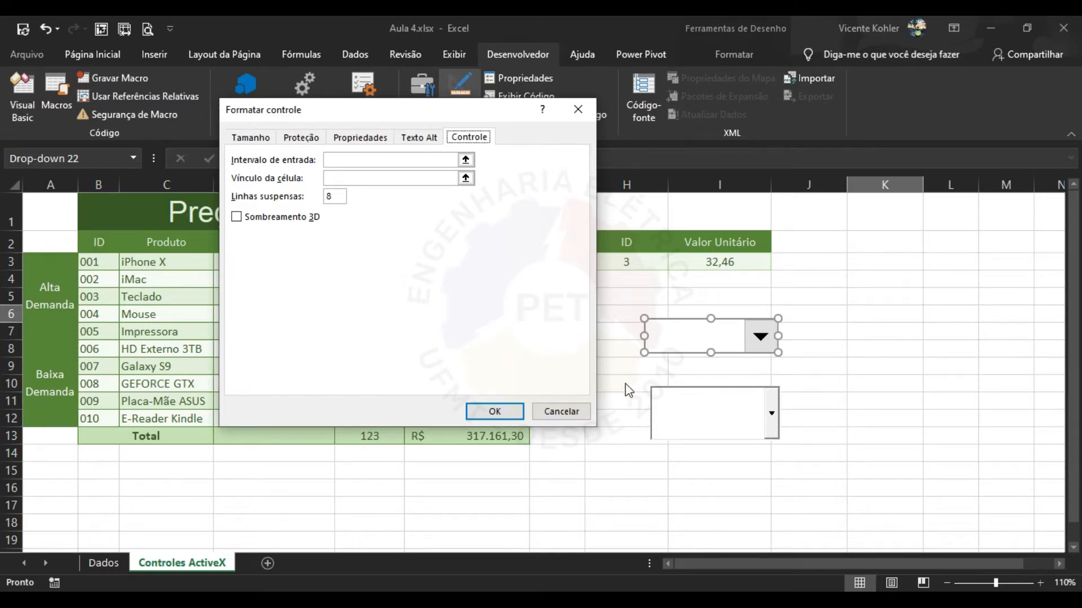
click(576, 410)
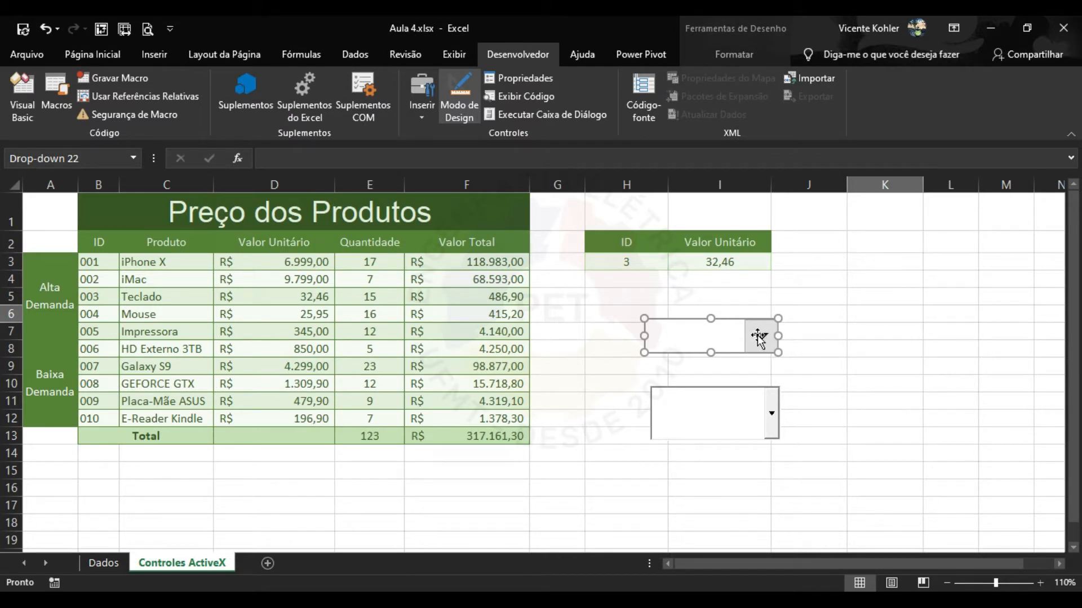
key(Delete)
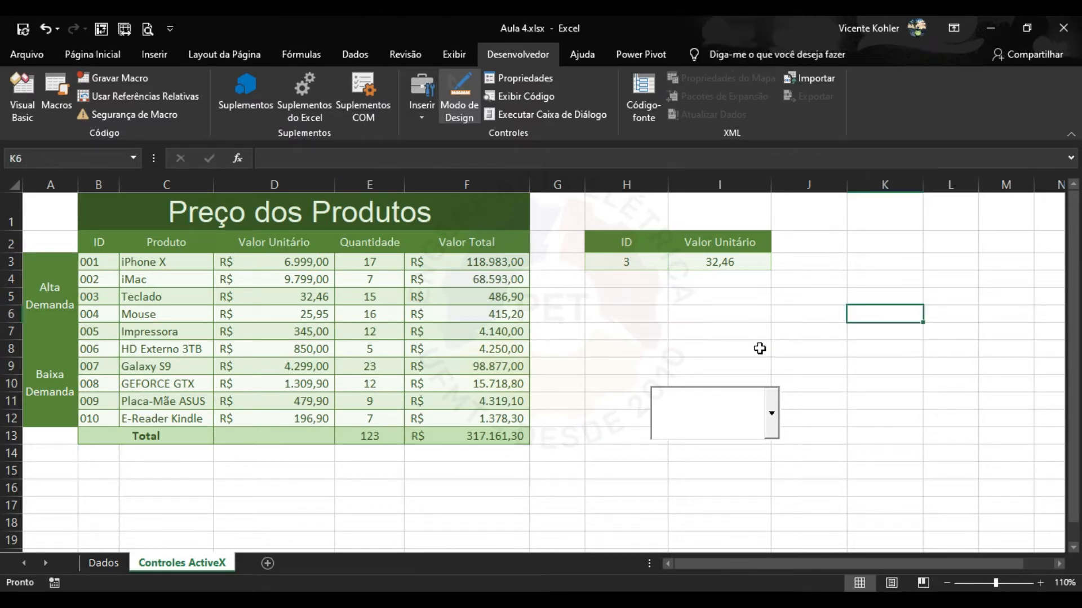
click(755, 417)
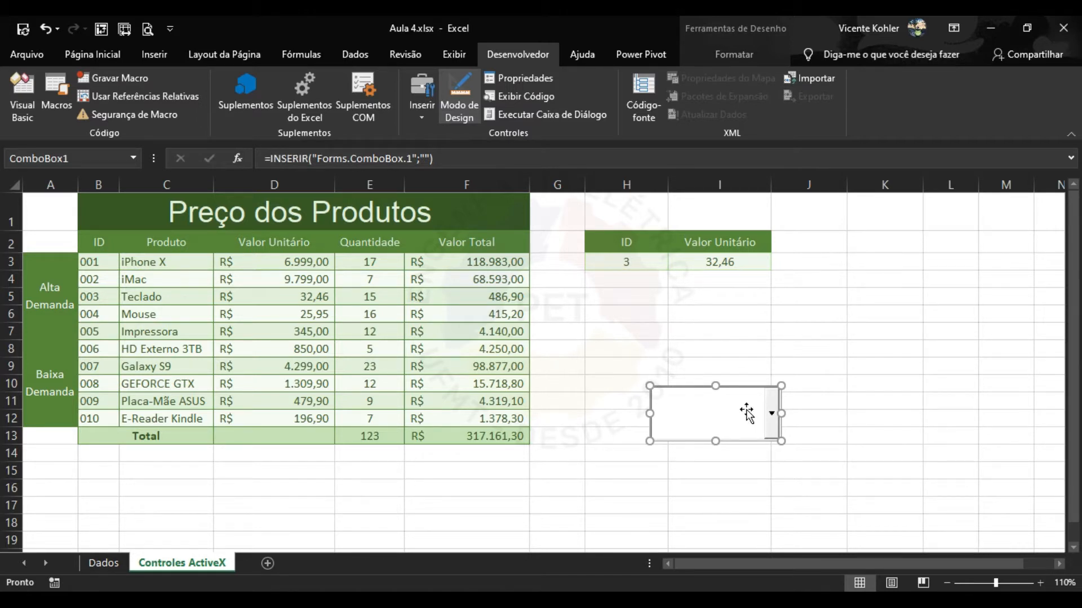
Create the empty ComboBox1_Change procedure in Planilha2's code, switching between Excel and the VBA editor.
double_click(746, 413)
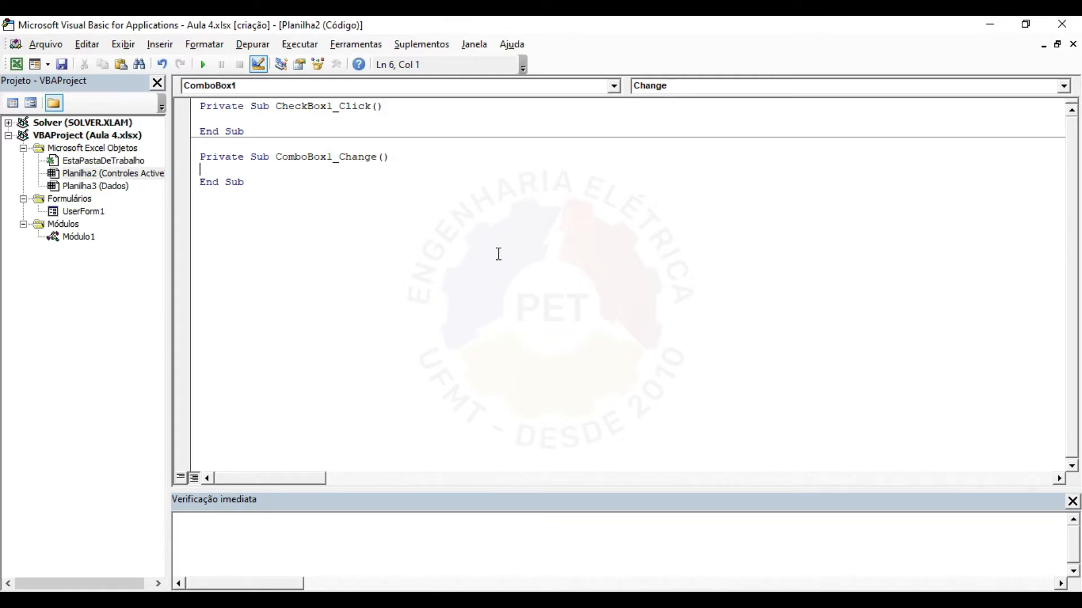
click(17, 65)
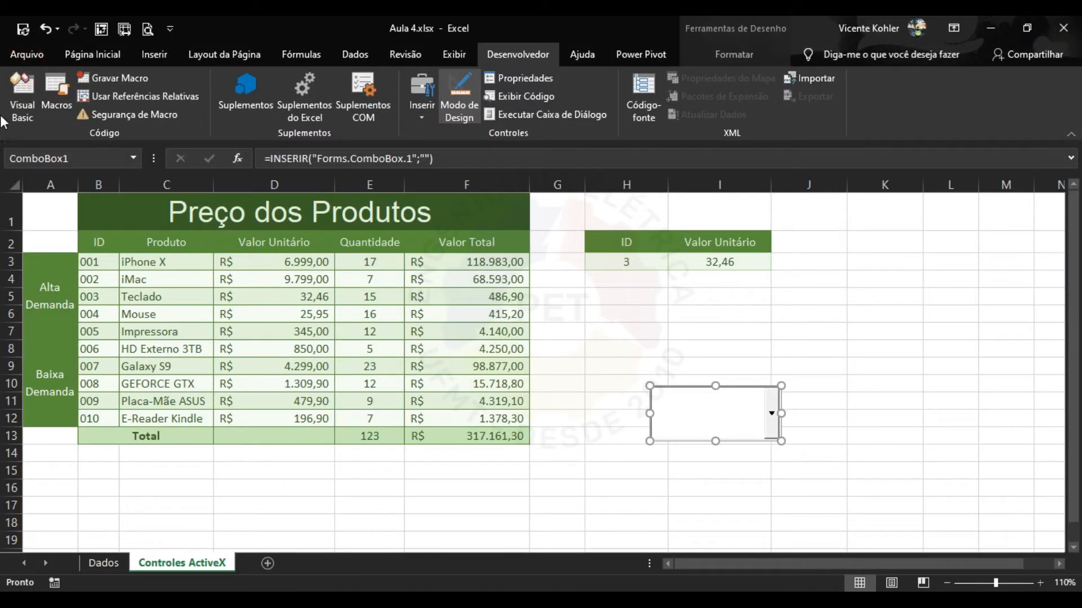
click(19, 100)
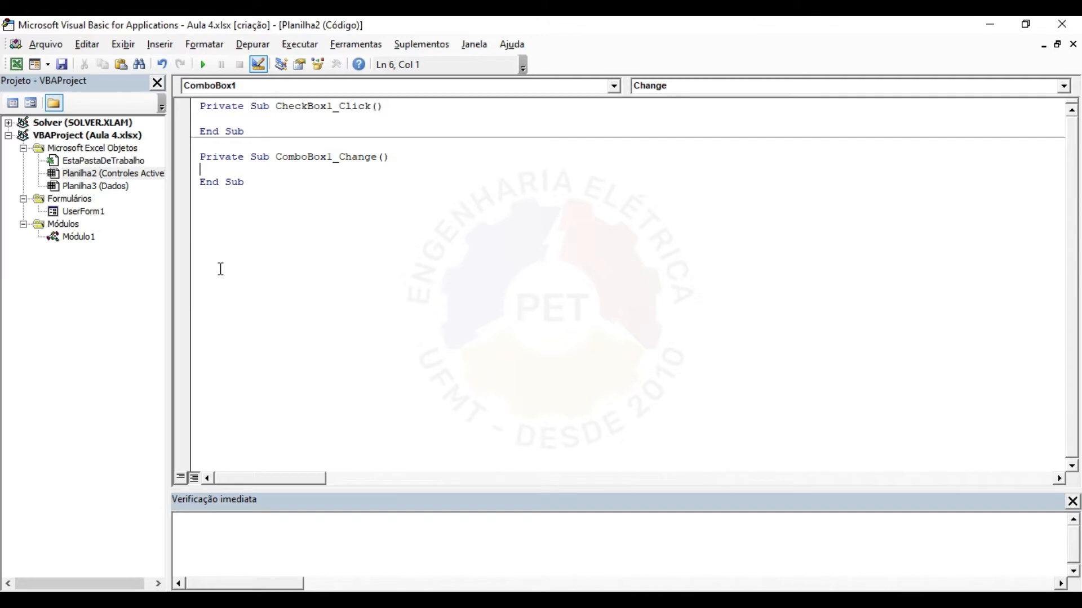
click(16, 64)
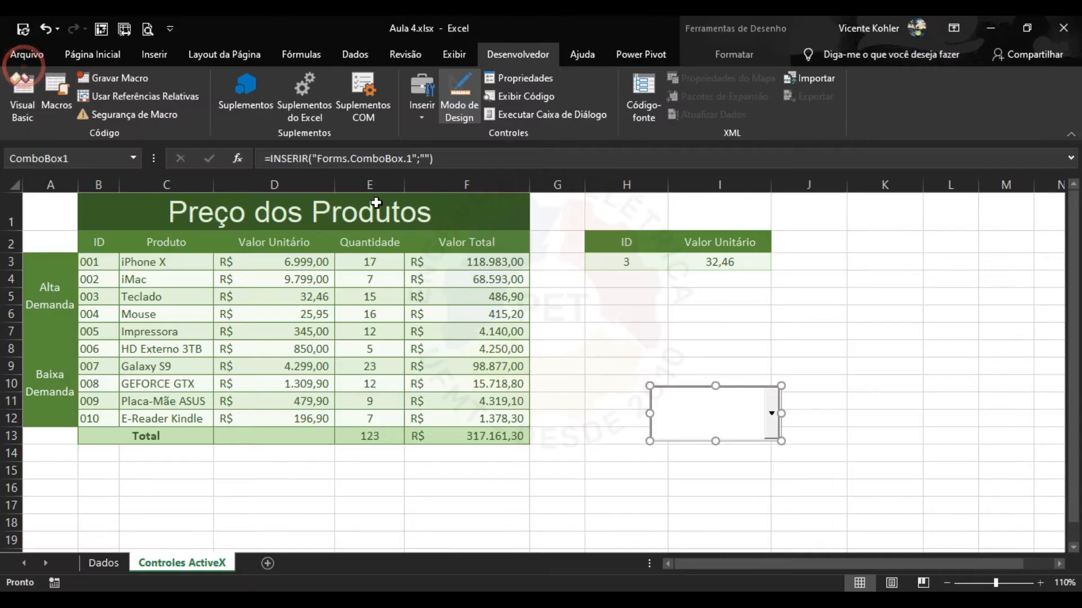
click(704, 311)
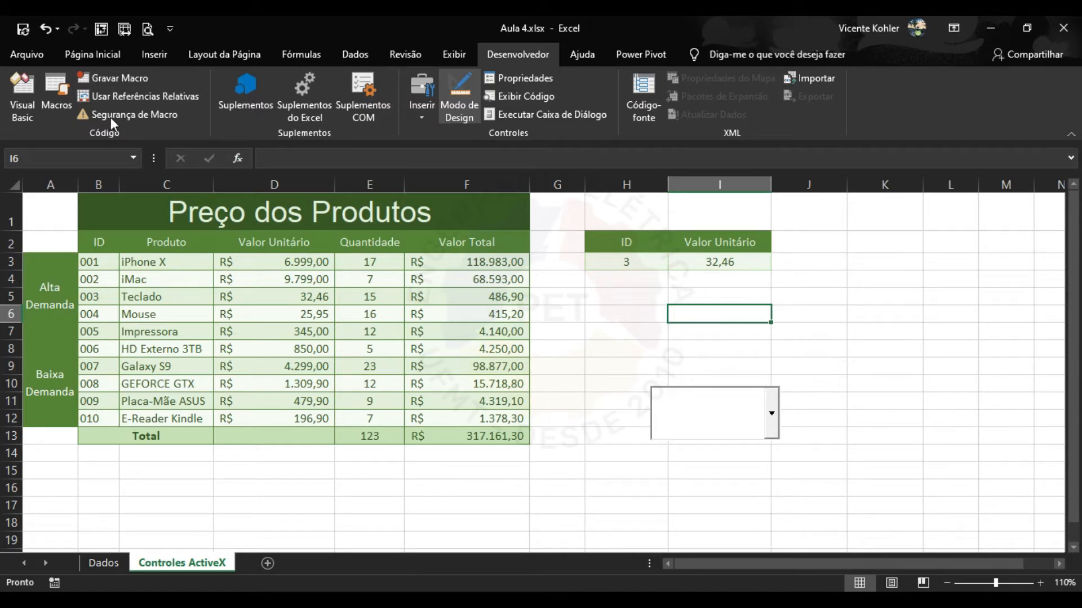
click(29, 104)
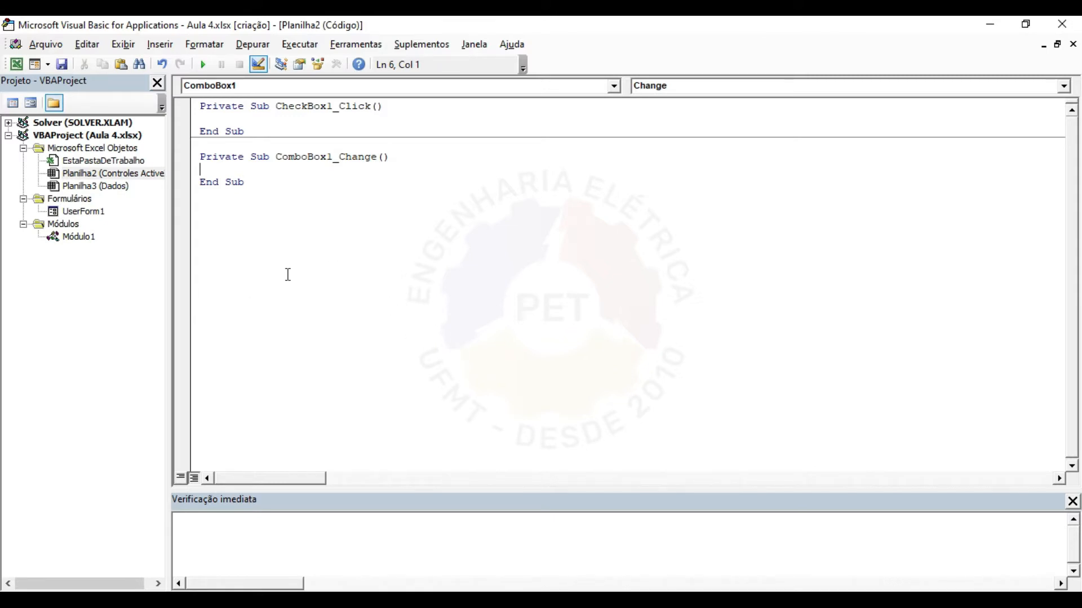
Insert UserForm2 from Módulo1, draw Label1, pick the TextBox tool, then return to Excel.
click(80, 238)
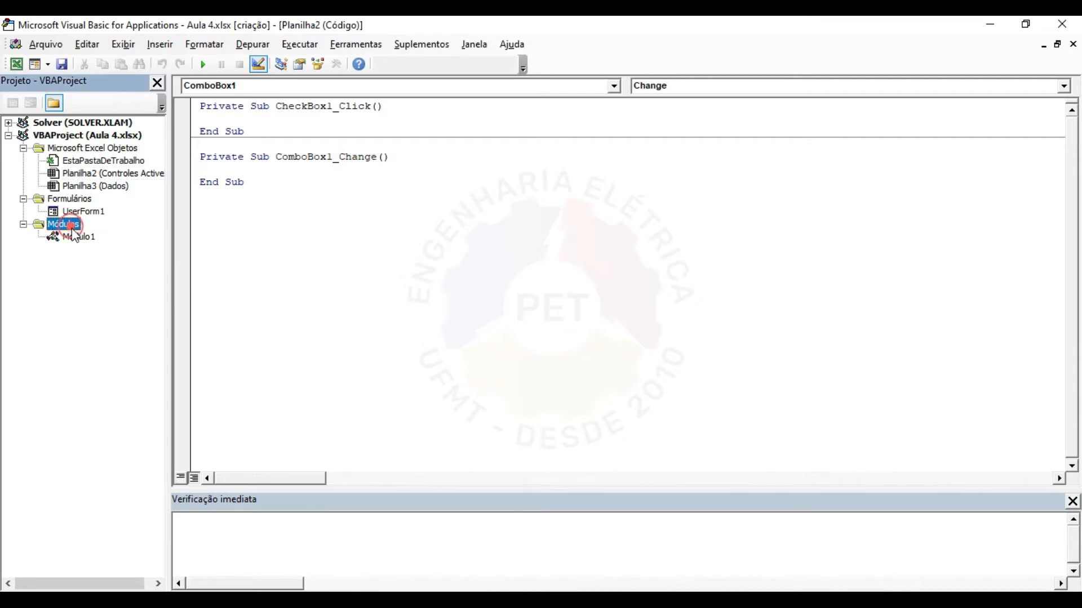
right_click(81, 241)
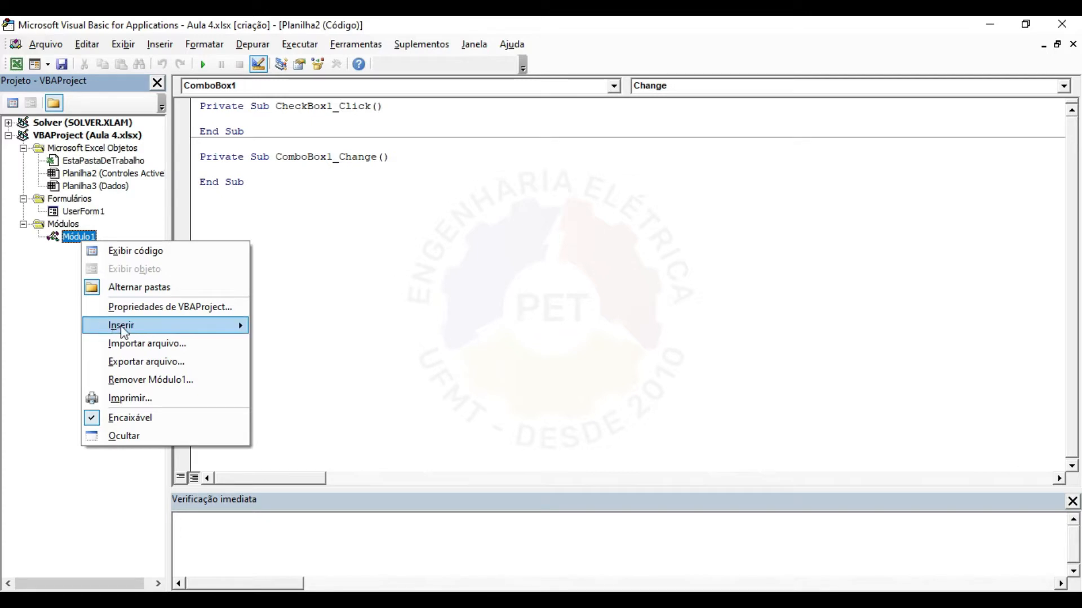
mouse_move(121, 326)
click(292, 328)
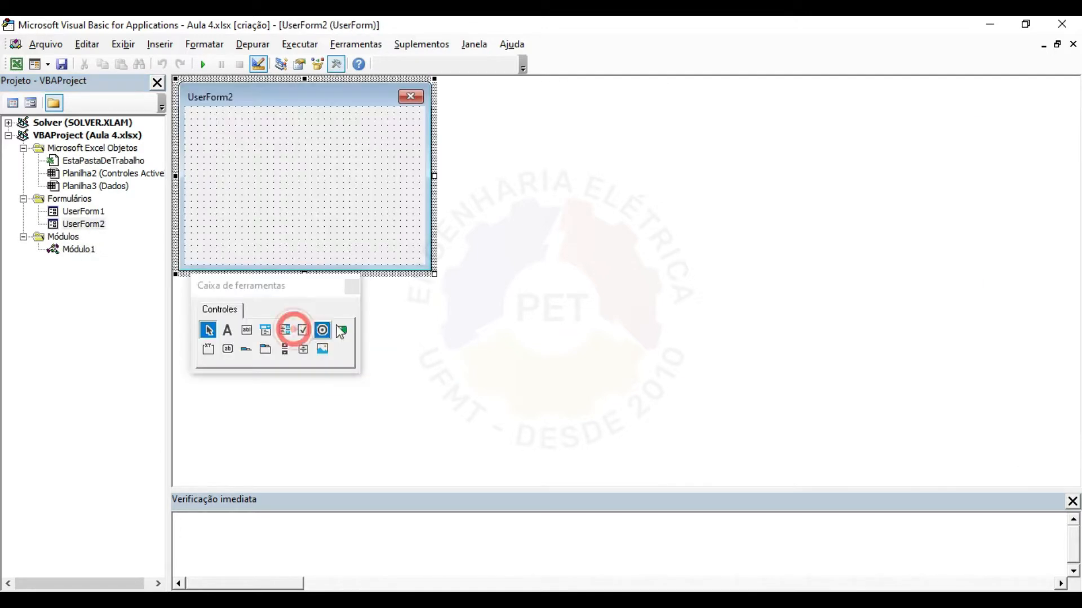
click(228, 330)
drag(193, 122, 403, 147)
click(247, 330)
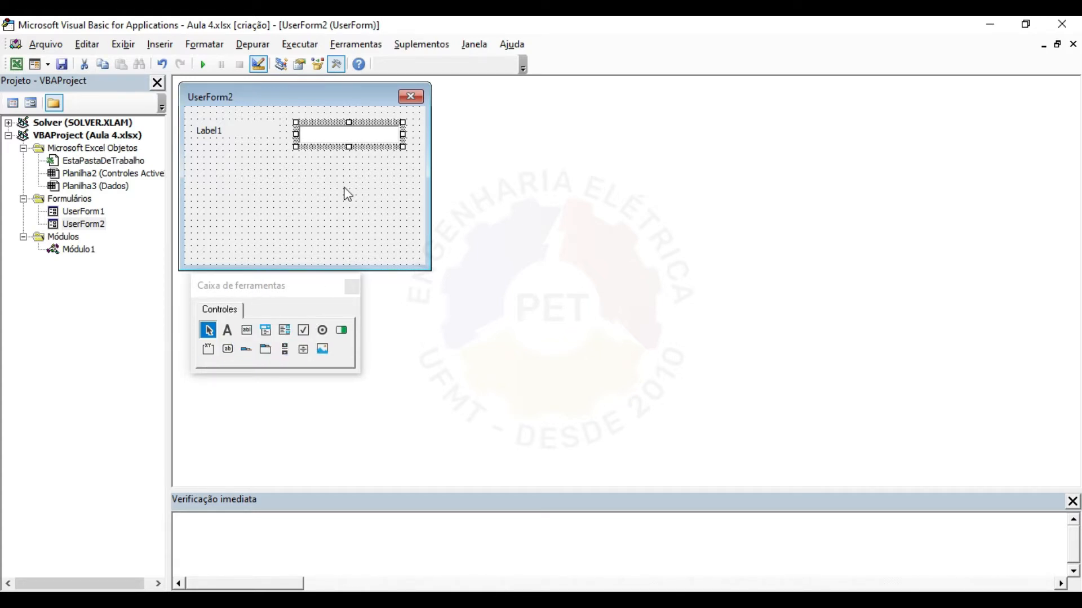
click(16, 66)
click(424, 101)
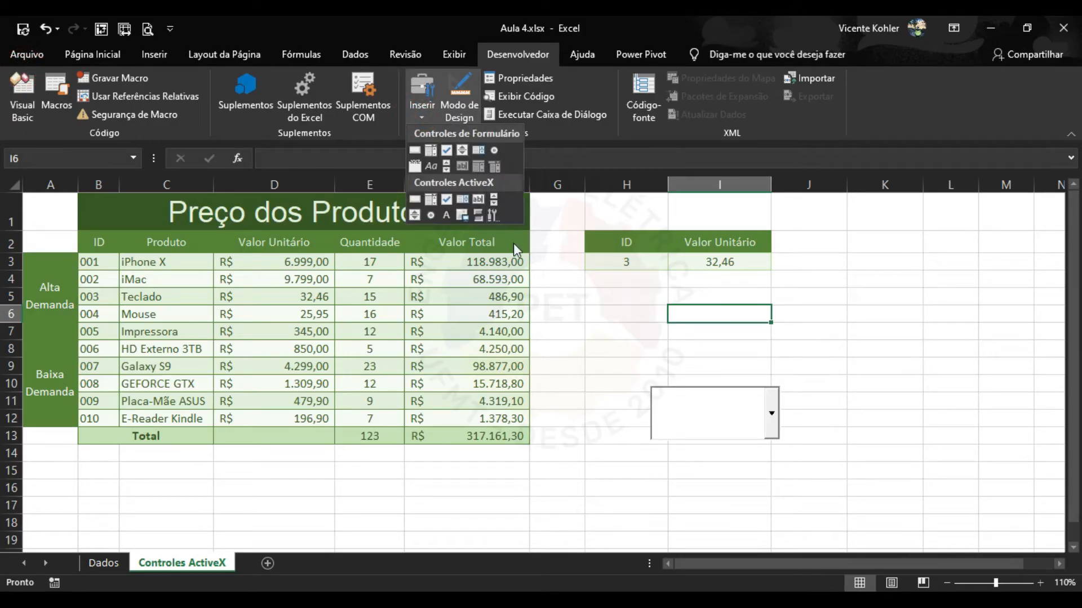
Select the ActiveX combo box and delete it.
click(562, 340)
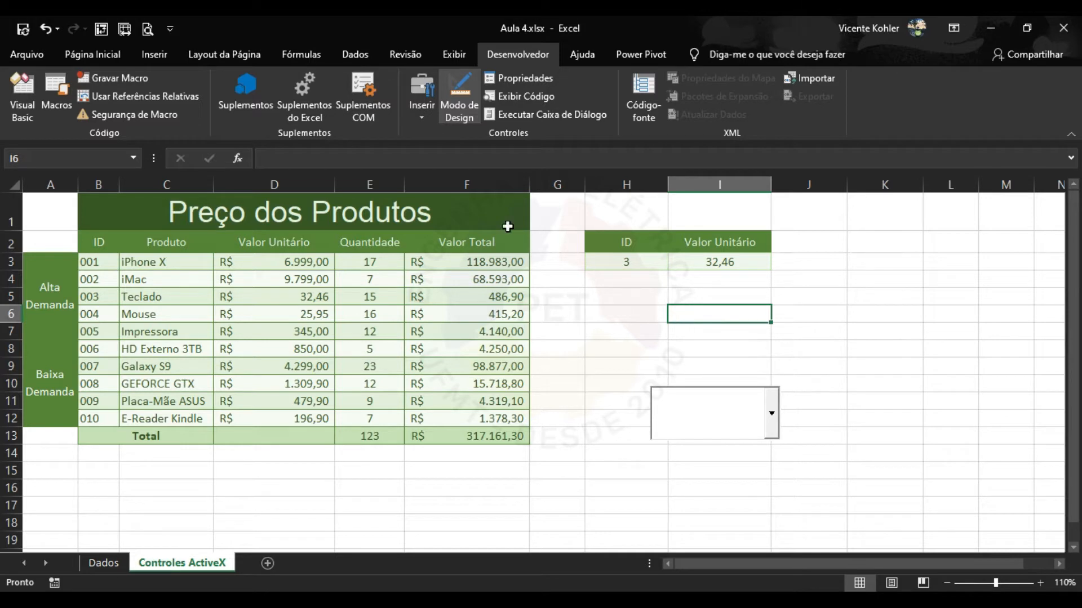
click(424, 113)
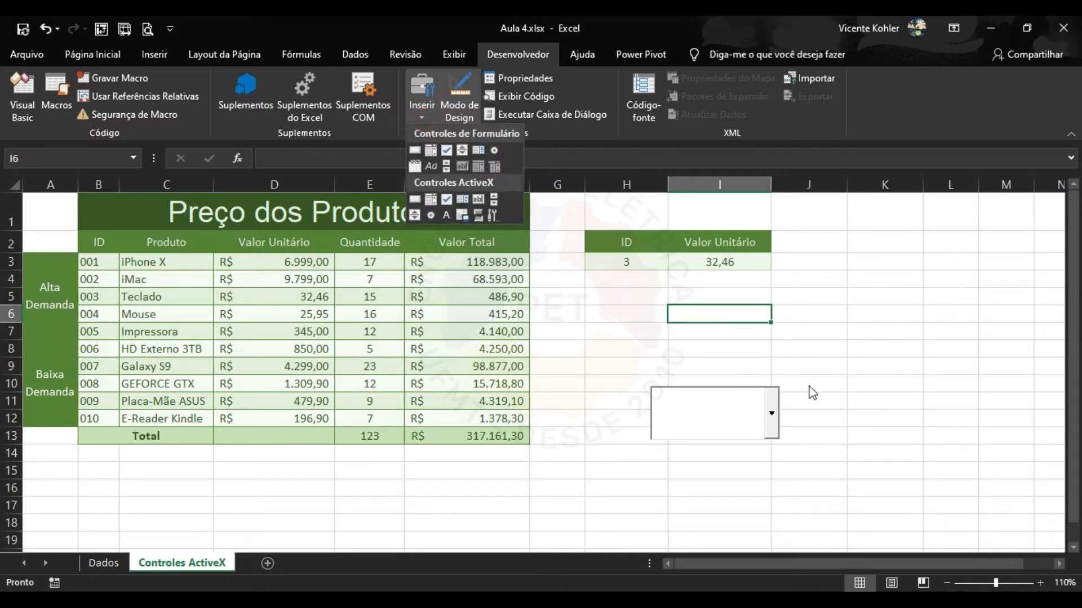
click(757, 403)
click(761, 409)
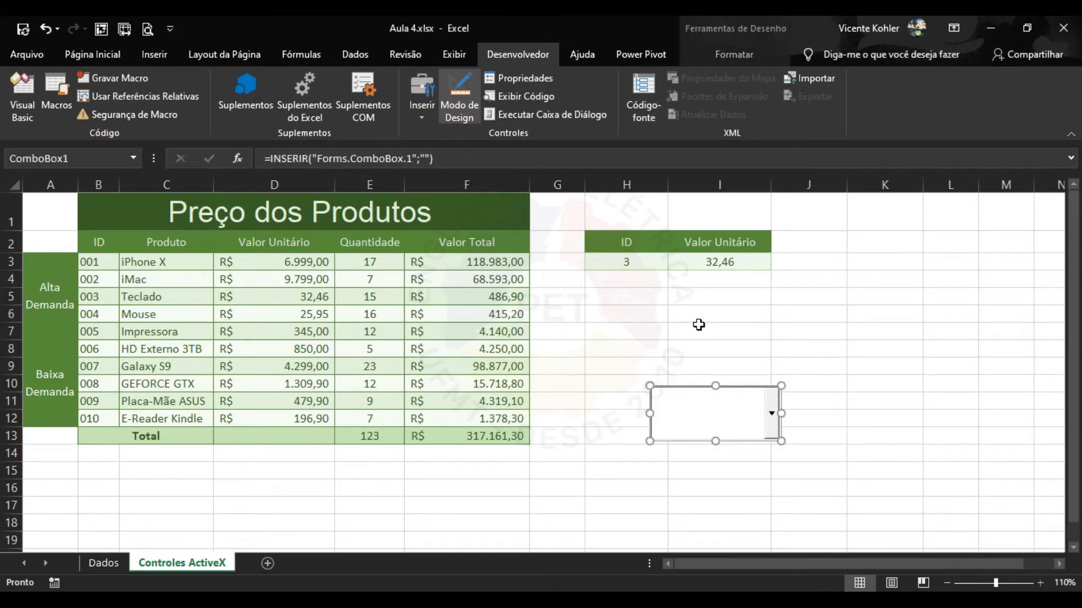
key(Delete)
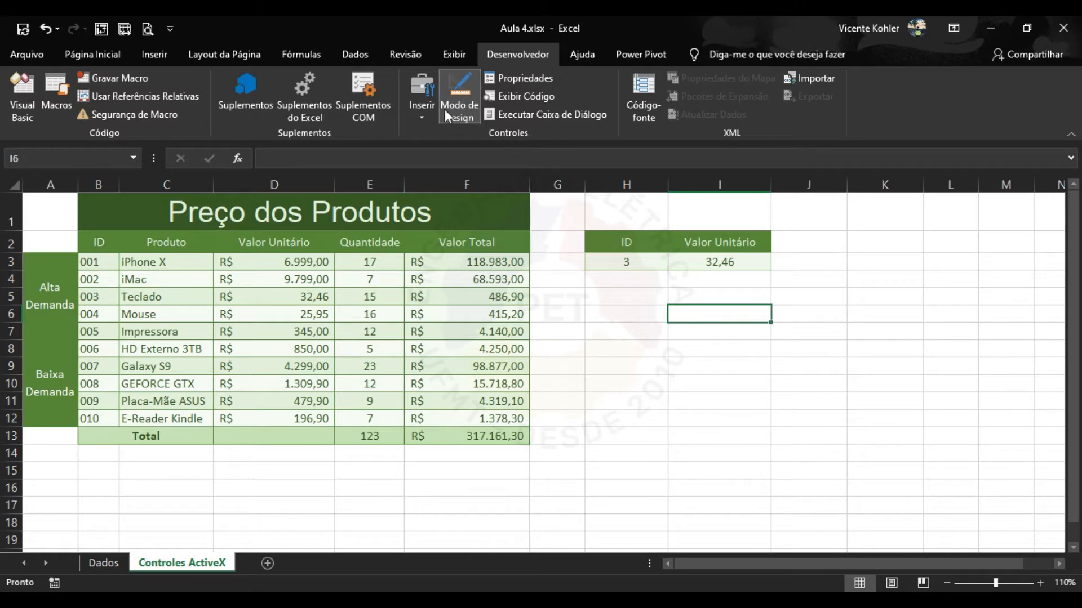
Draw a new form drop-down, Drop-down 24, around H6:I8 and check its empty list.
click(622, 348)
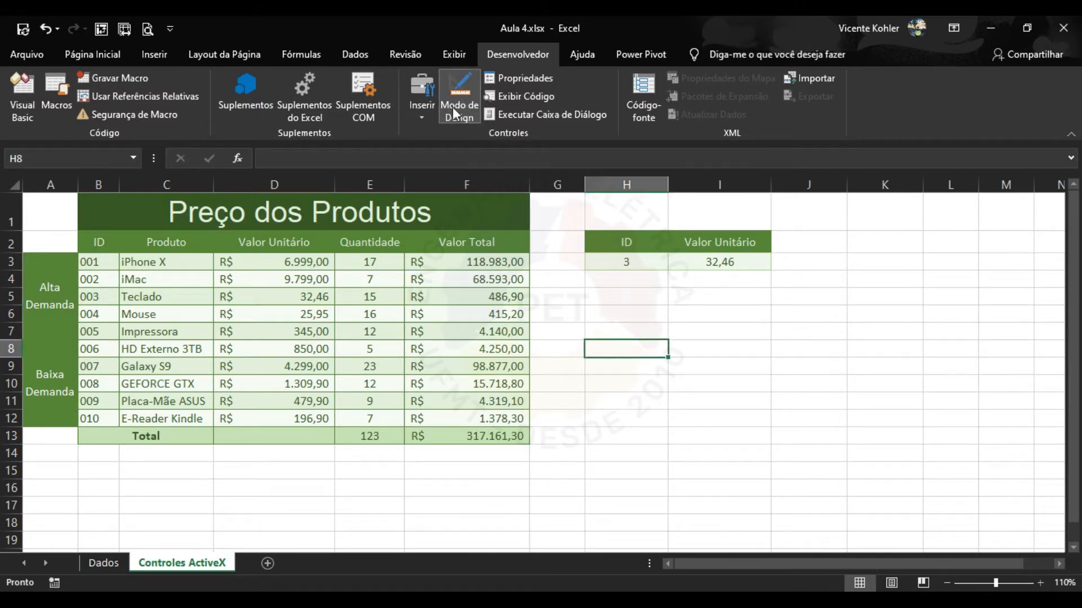
click(423, 109)
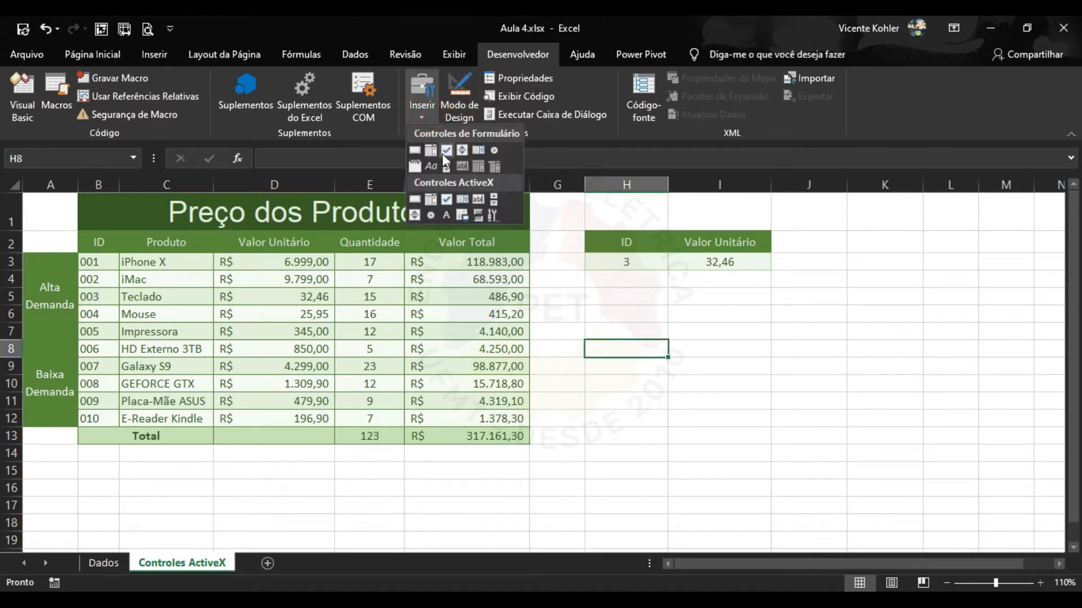
click(431, 150)
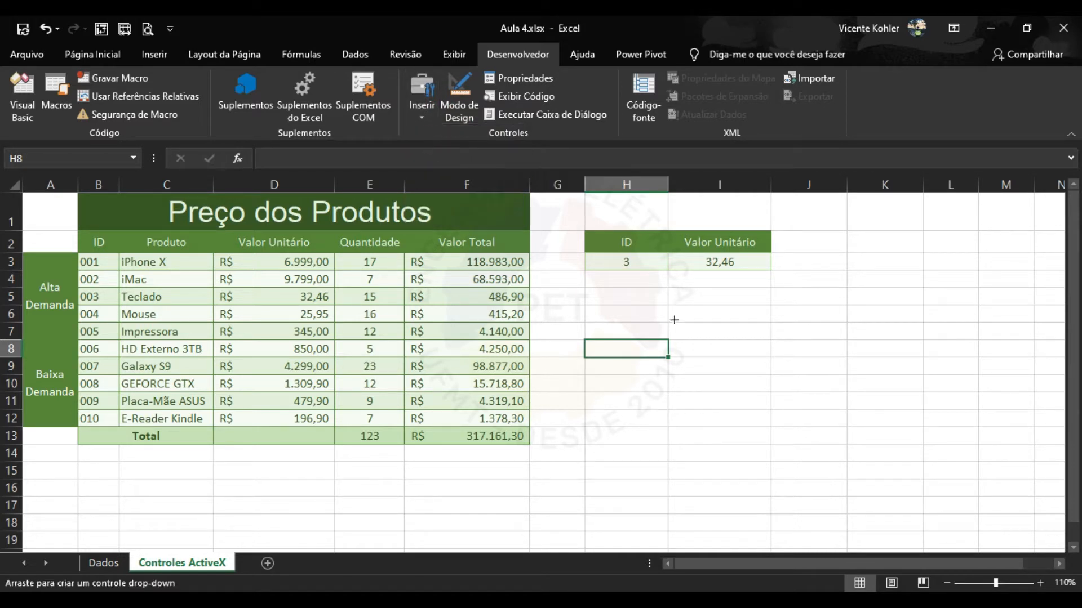
drag(699, 316, 804, 348)
click(795, 380)
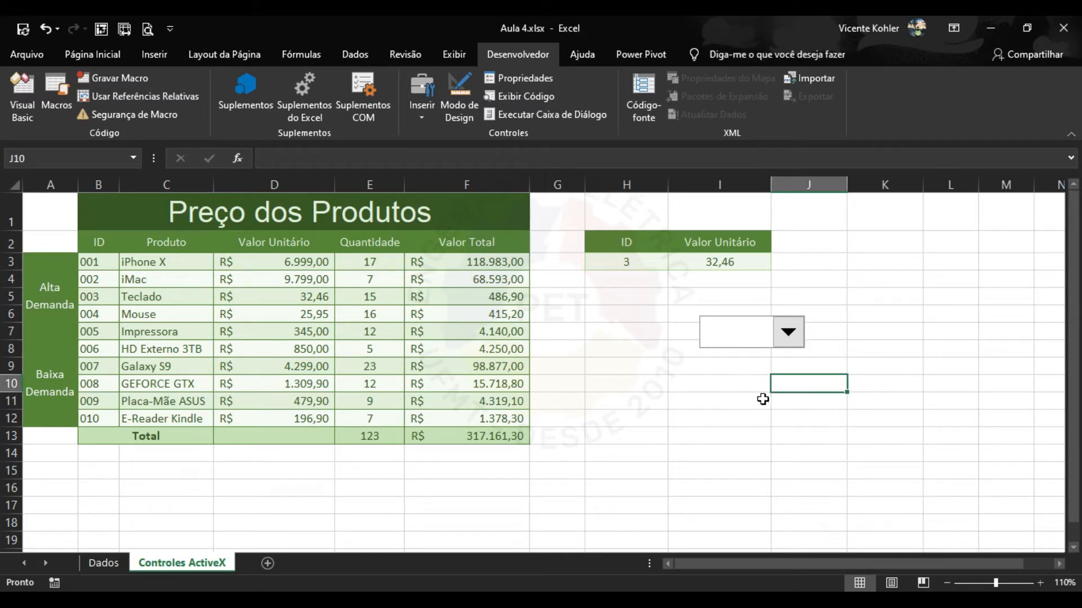
click(792, 341)
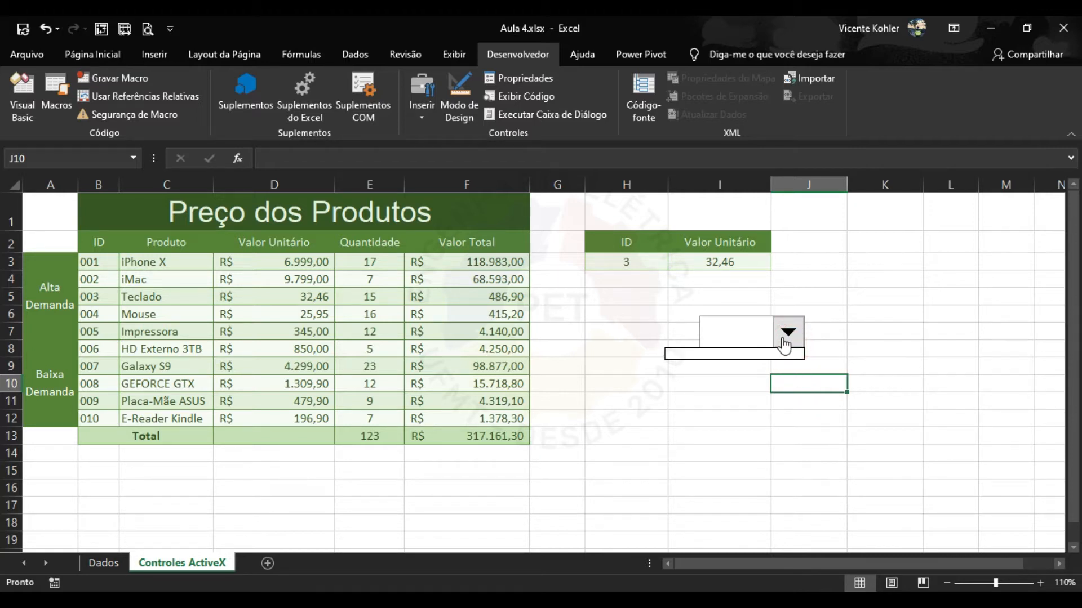
click(742, 399)
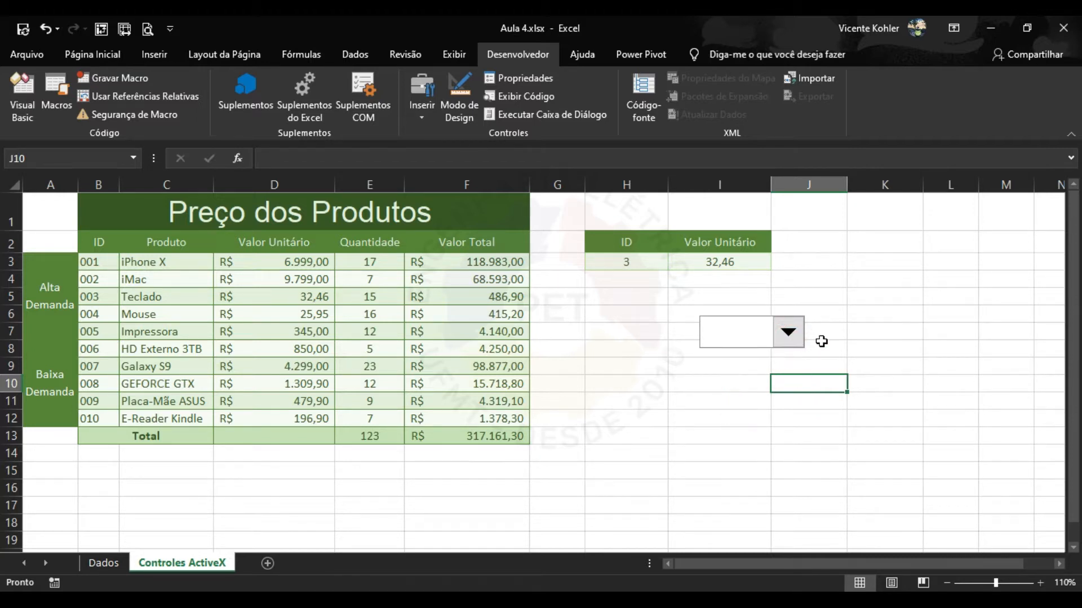
right_click(789, 336)
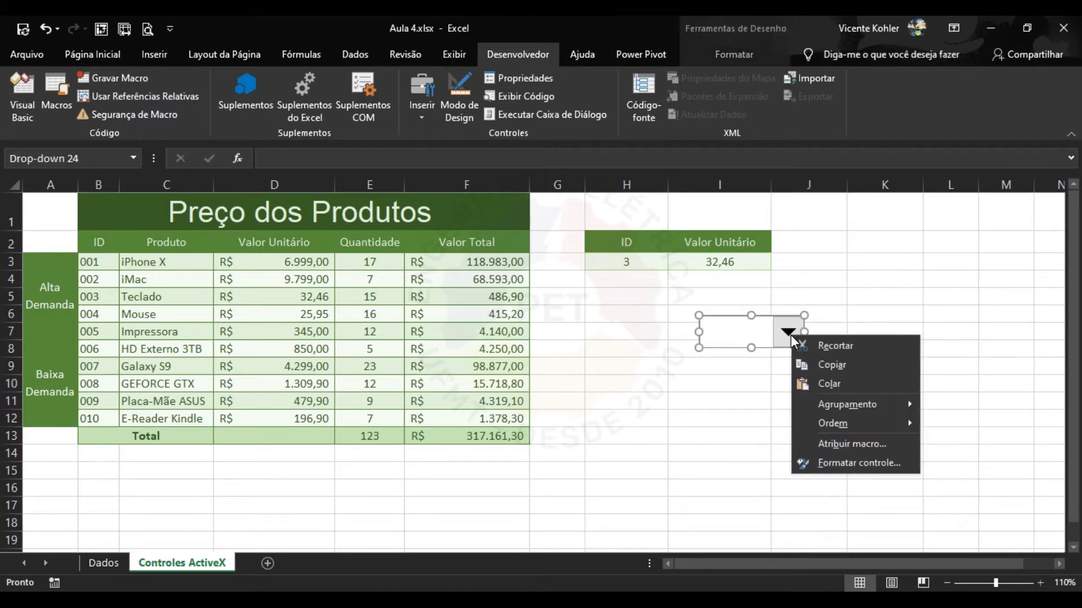
Open and close the drop-down's Formatar controle settings, select I11, and pick the ActiveX Combo Box.
click(773, 333)
right_click(777, 332)
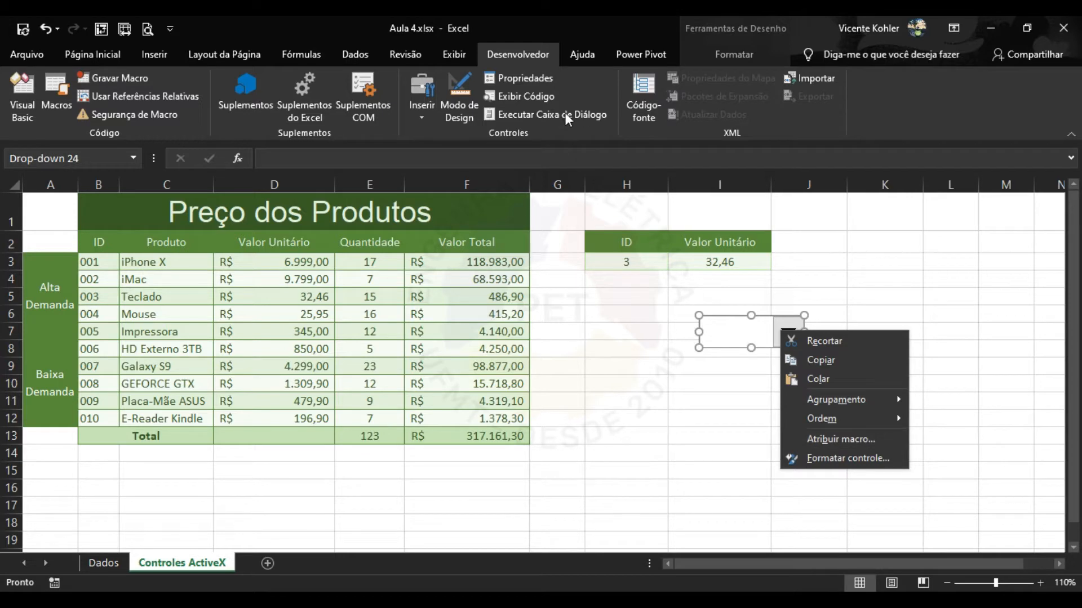
click(542, 77)
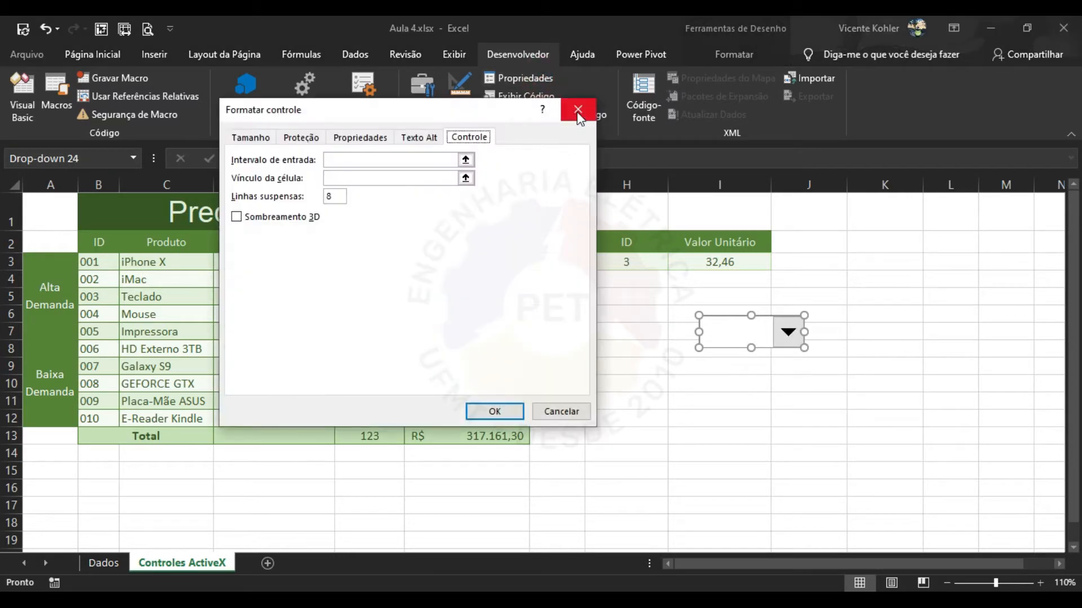
click(575, 109)
click(737, 400)
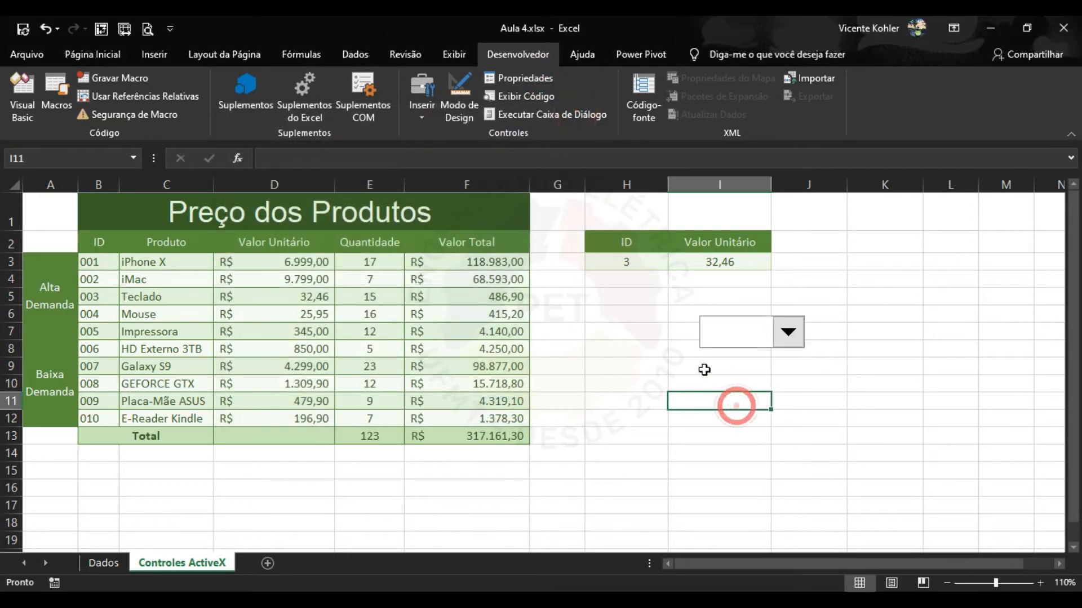
click(427, 117)
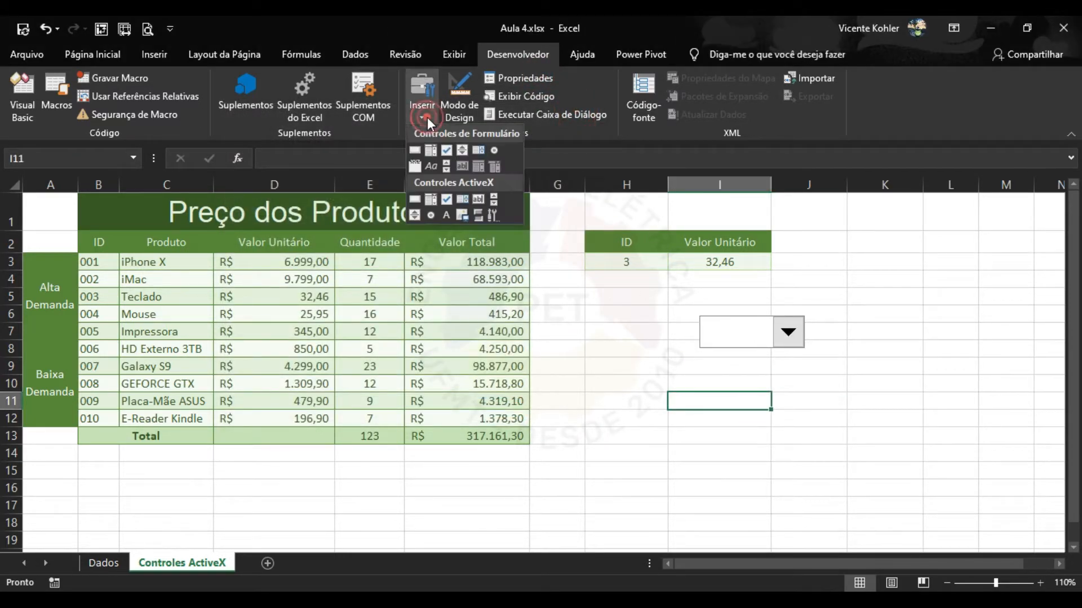
click(429, 200)
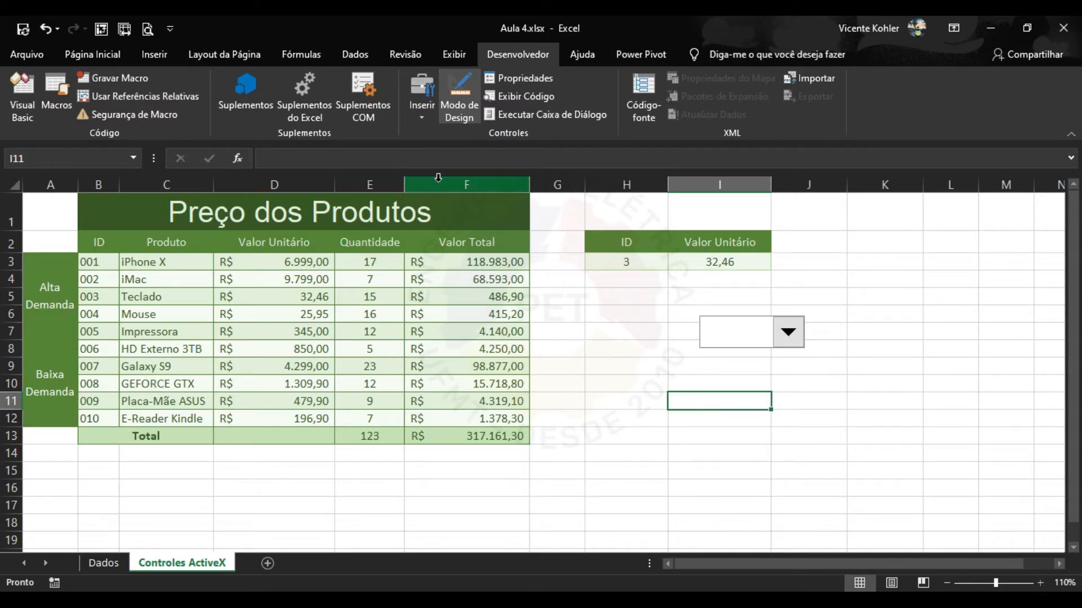
click(420, 116)
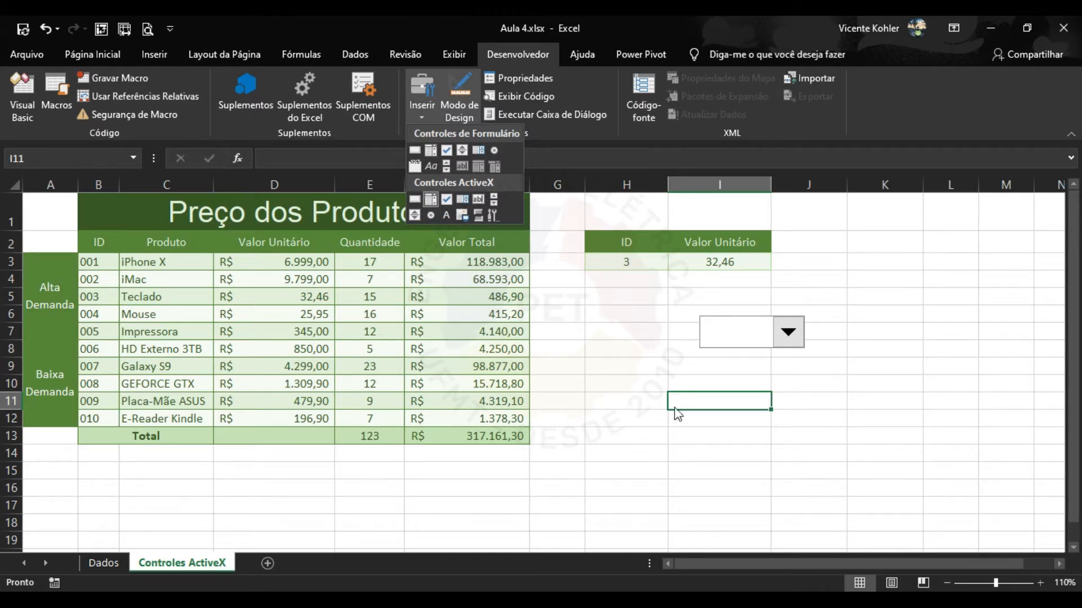
Draw an ActiveX ComboBox1 below the drop-down, peek at its properties, and test it outside Design Mode.
drag(654, 370, 789, 417)
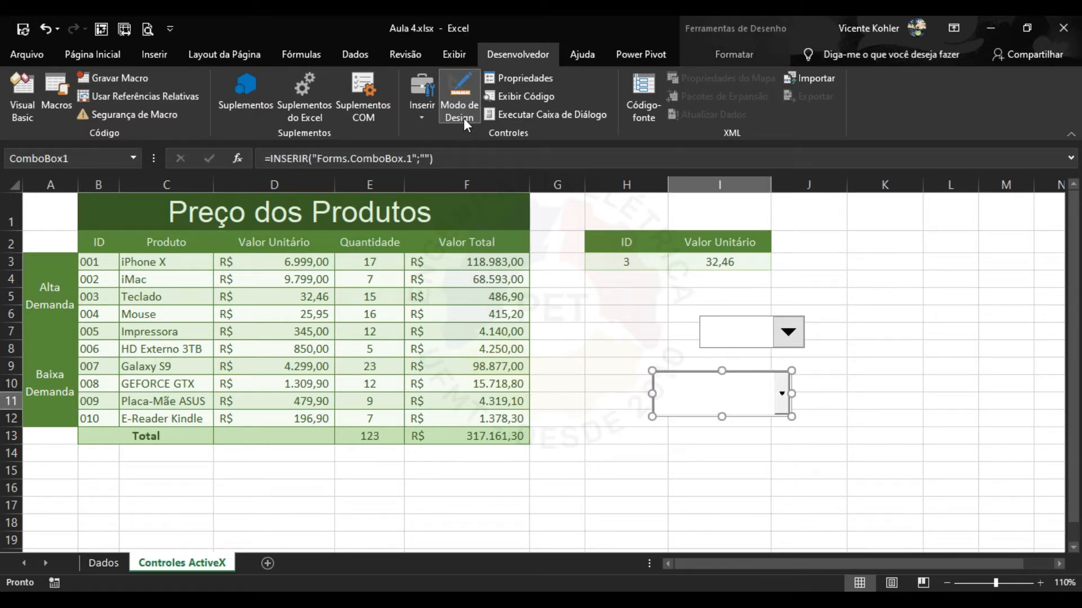
mouse_move(769, 388)
mouse_down()
mouse_move(804, 419)
mouse_move(766, 410)
mouse_up()
click(530, 80)
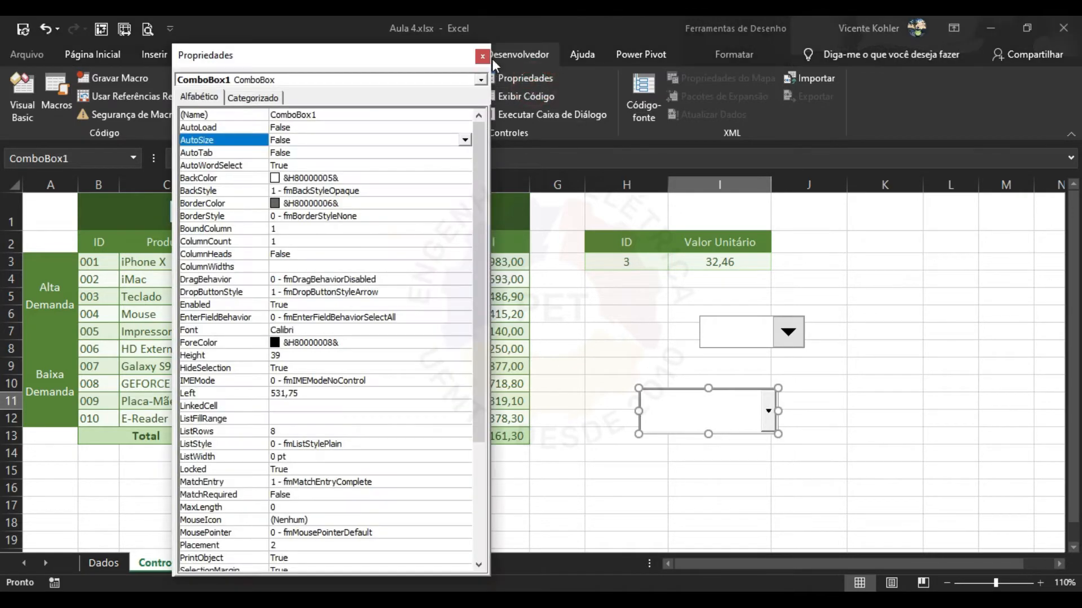
click(482, 57)
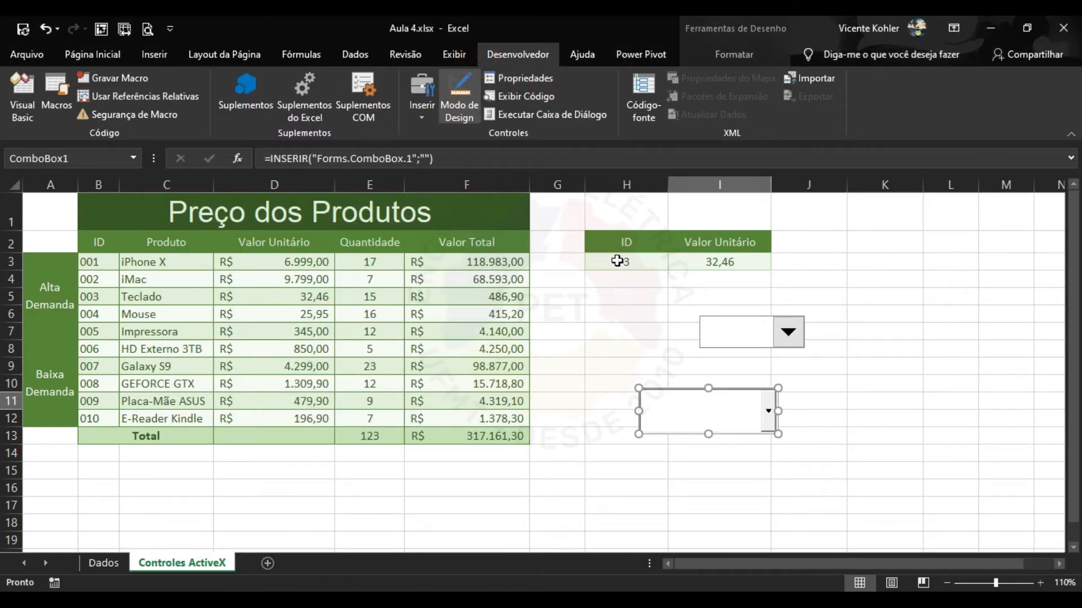
click(458, 96)
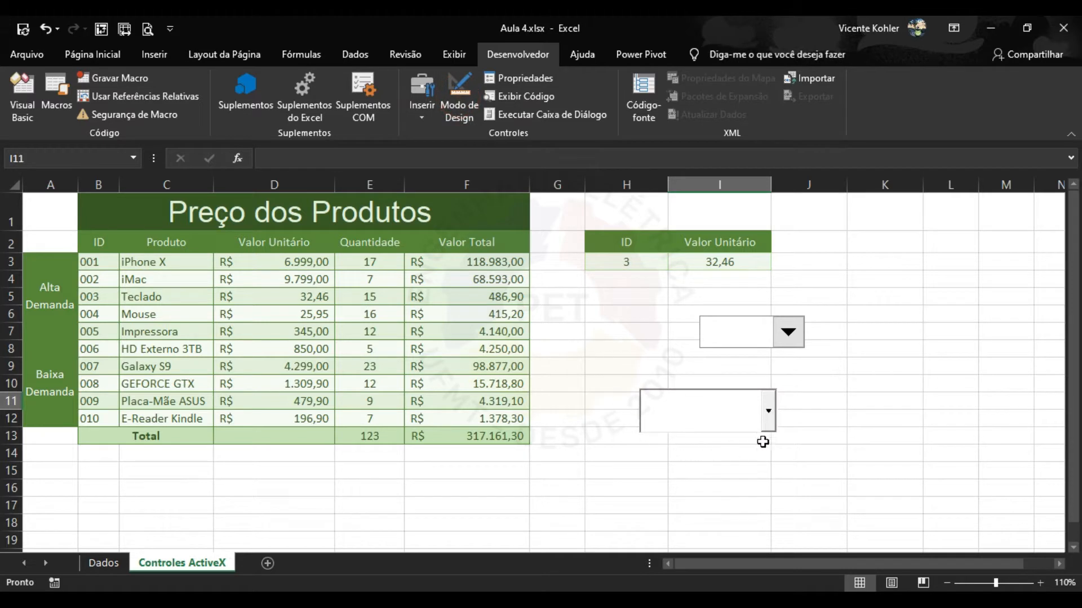
click(768, 410)
click(768, 417)
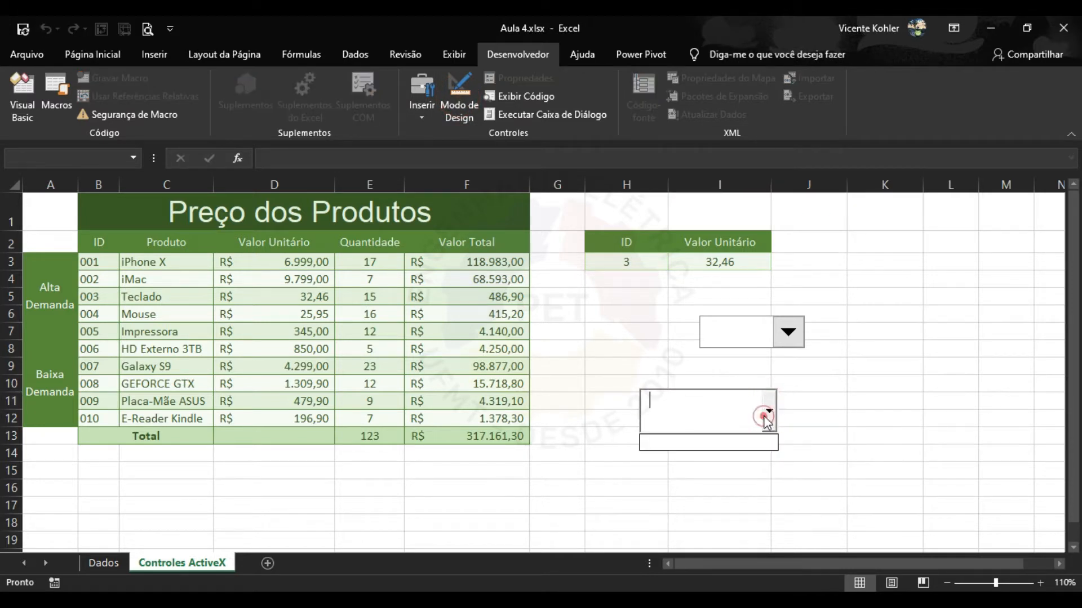
click(769, 414)
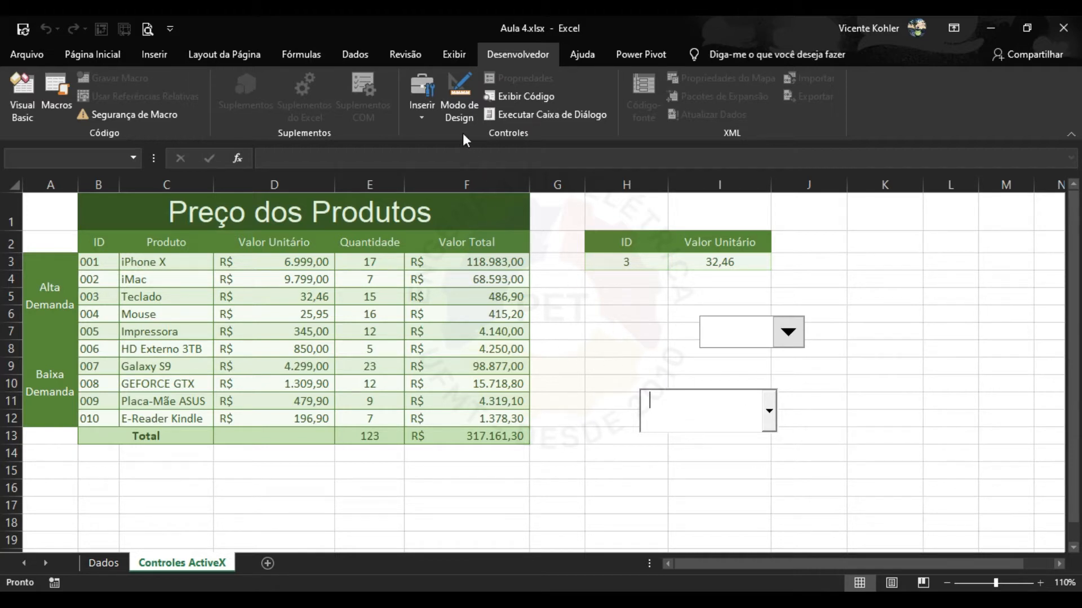
Re-enter Modo de Design, delete ComboBox1, and open the old drop-down's empty list.
click(427, 116)
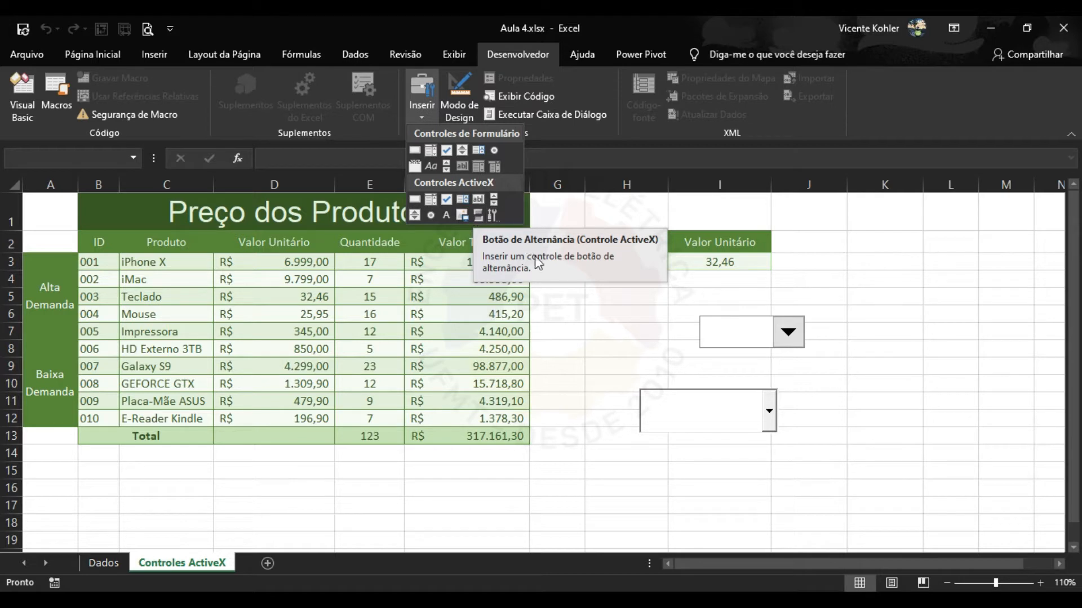
click(469, 106)
click(767, 406)
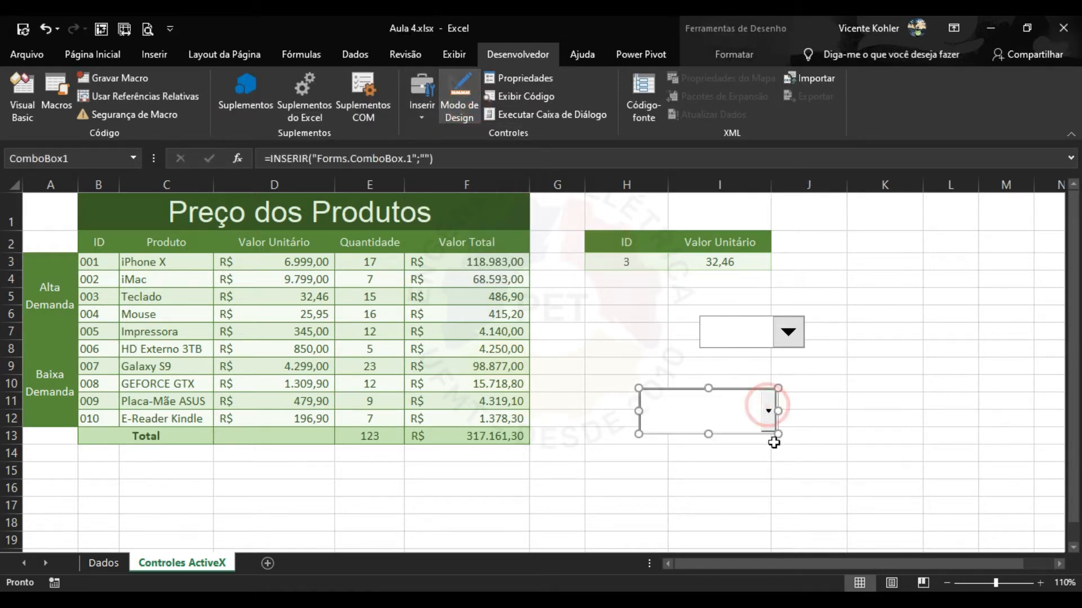
key(Delete)
click(798, 334)
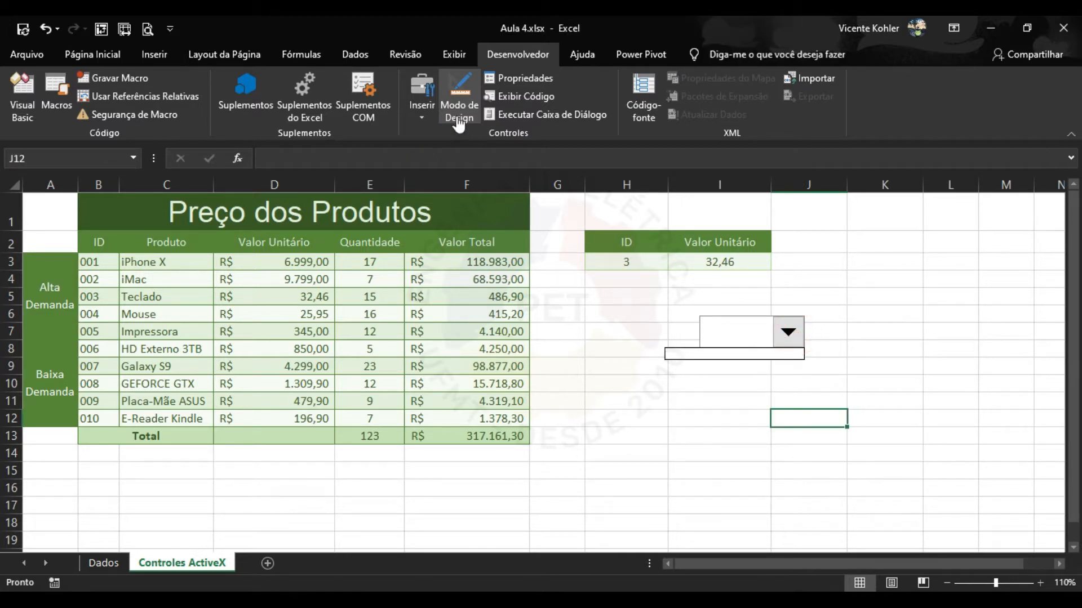
Delete the old Drop-down 24 box, select cell I7, and open the Inserir controls gallery.
right_click(791, 334)
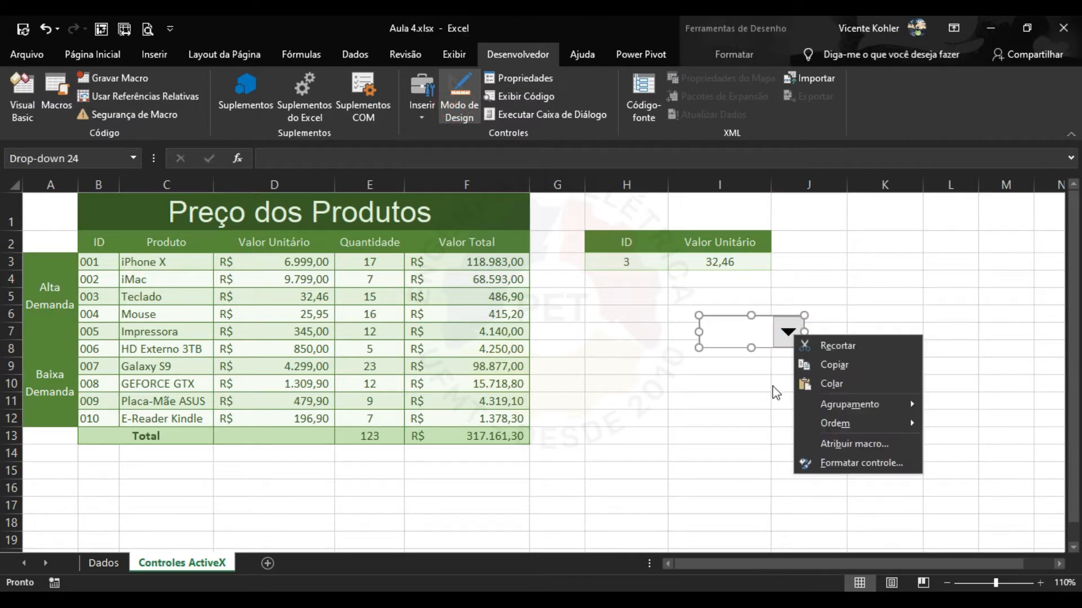
key(Escape)
key(Delete)
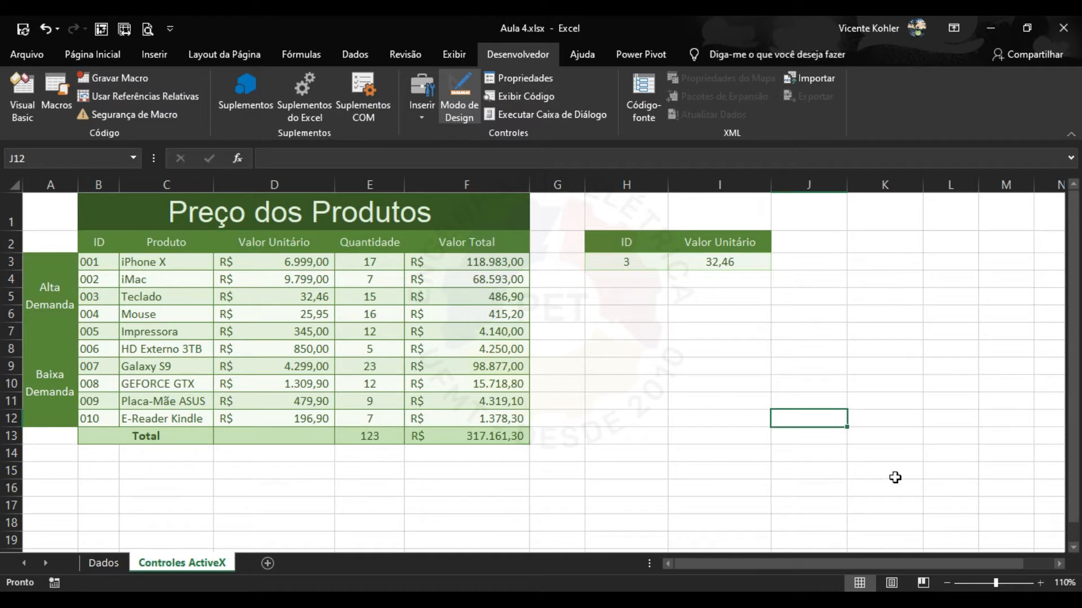
click(713, 338)
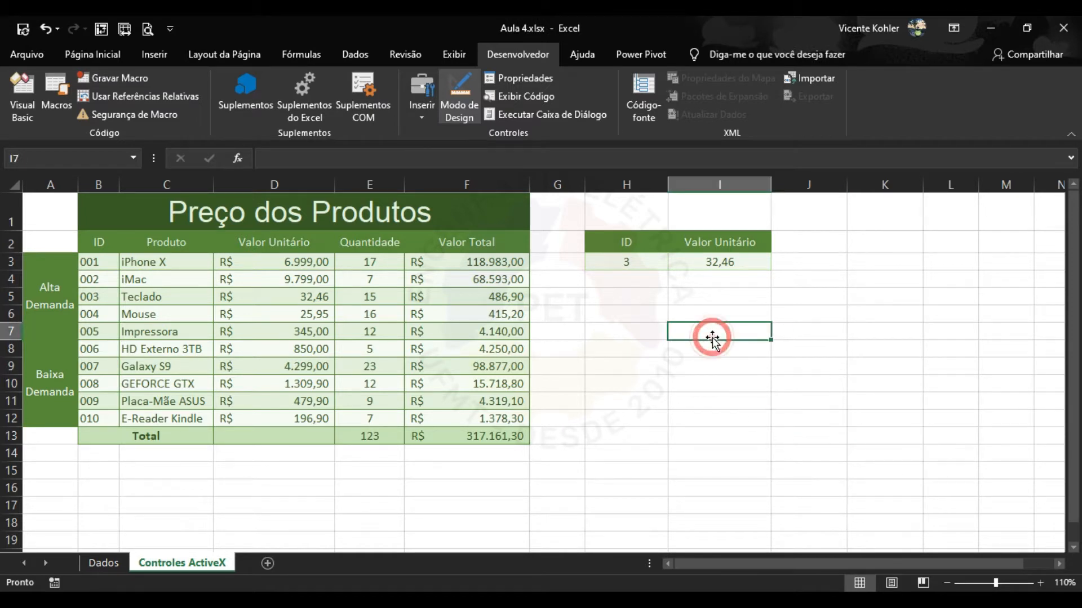
click(425, 110)
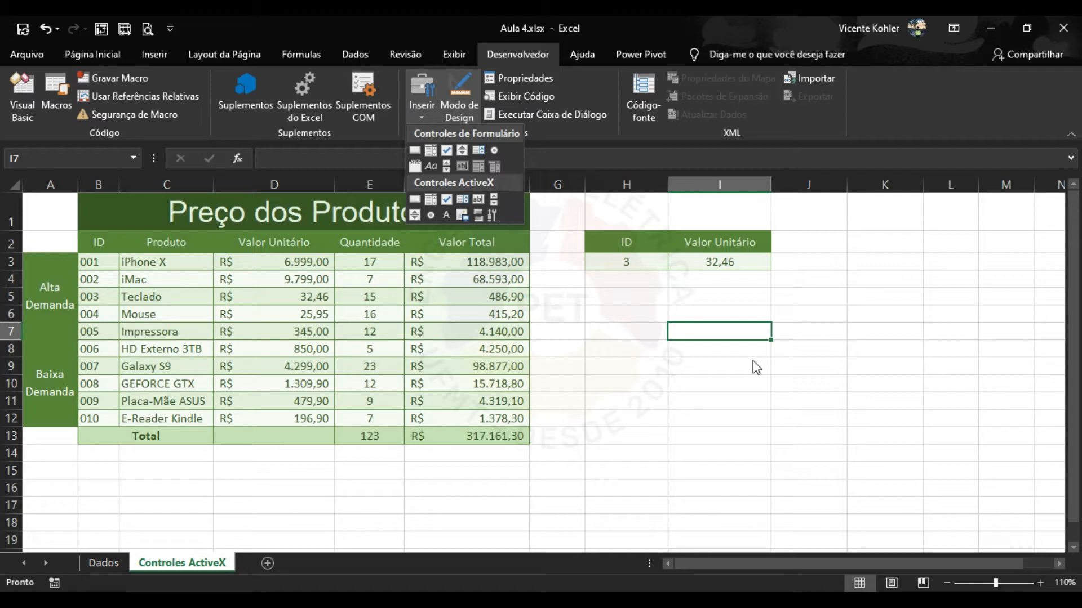
Draw an ActiveX command button over cells I7:J8.
click(413, 198)
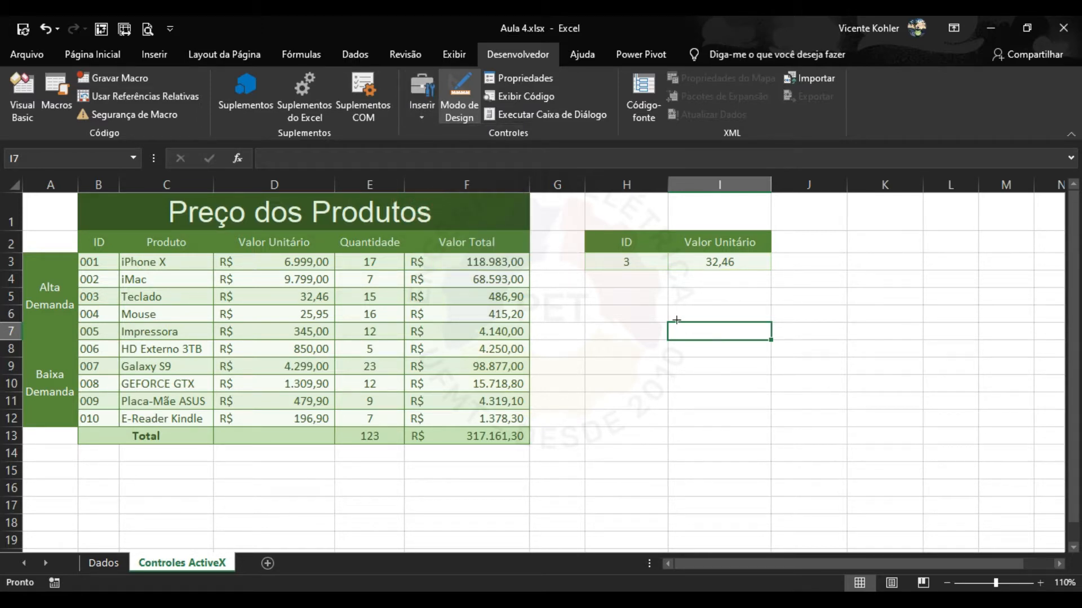
drag(676, 319, 808, 358)
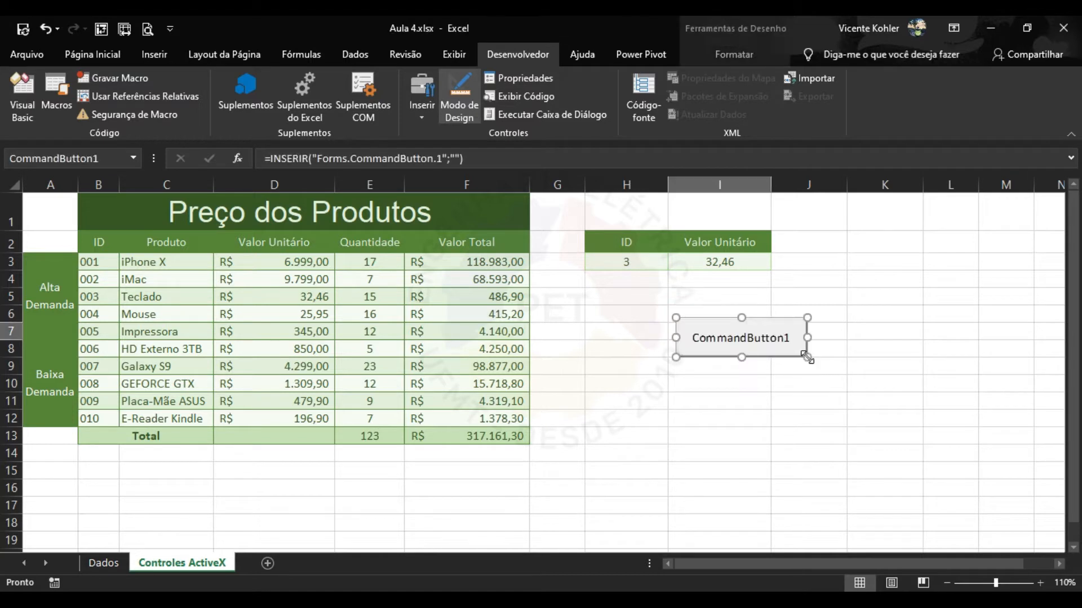
click(775, 385)
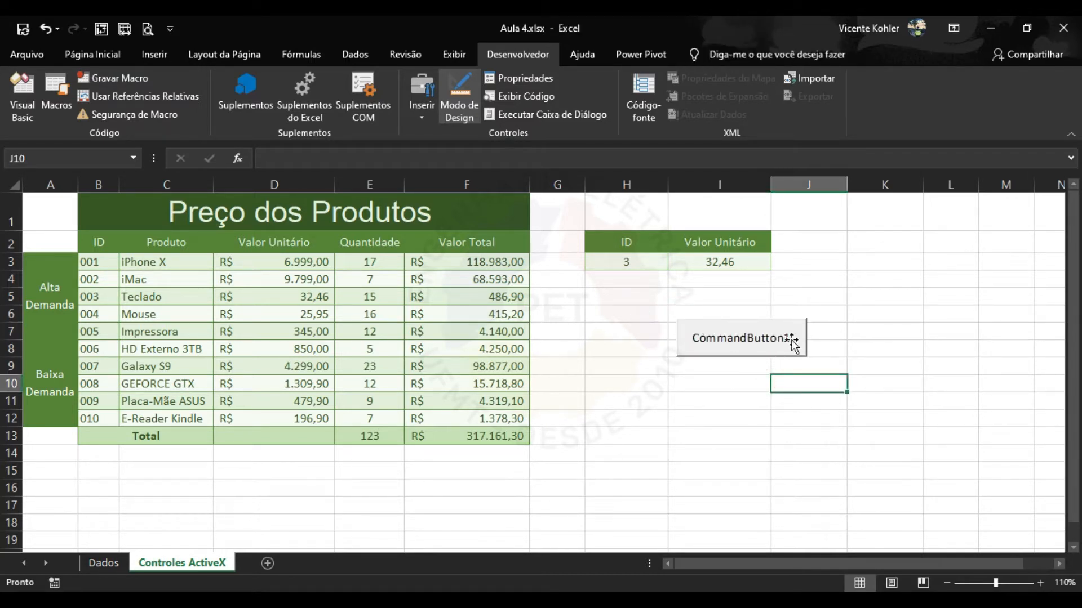
click(789, 339)
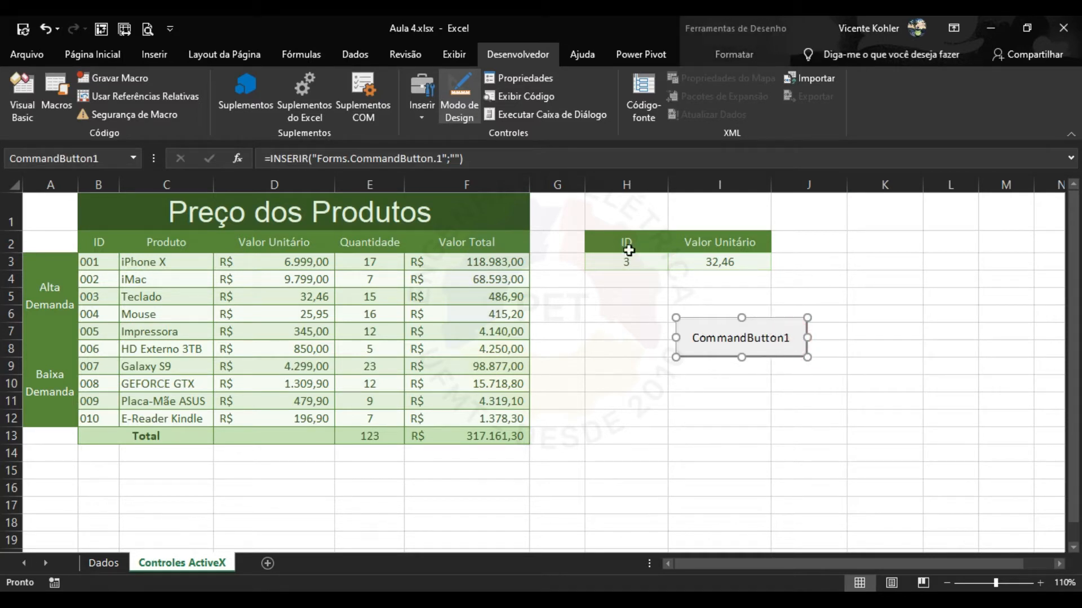
Test CommandButton1 with Modo de Design off, then turn design mode back on and select it.
click(465, 106)
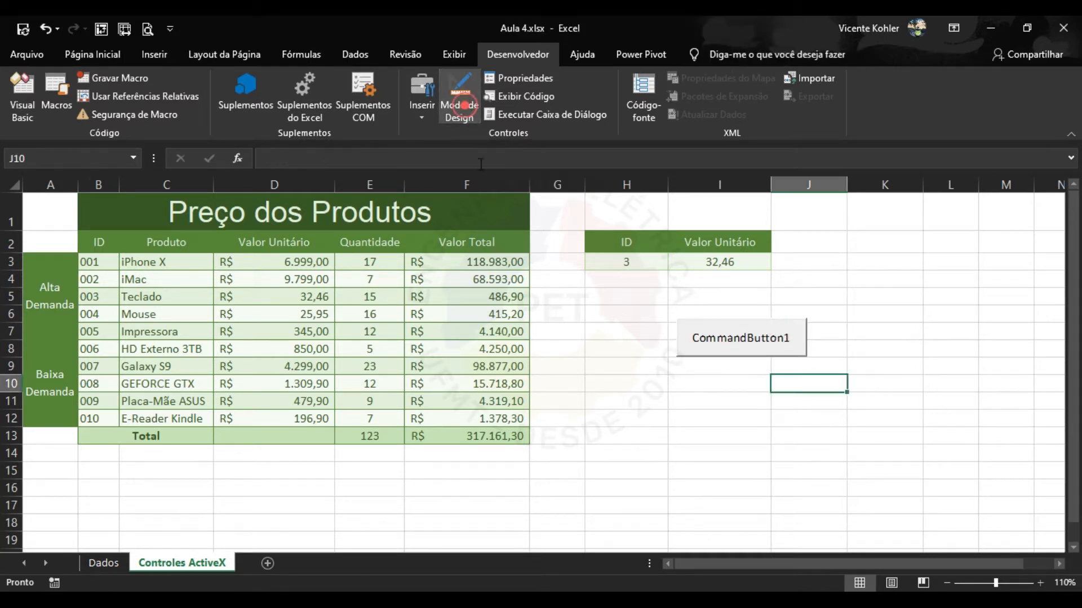
click(733, 440)
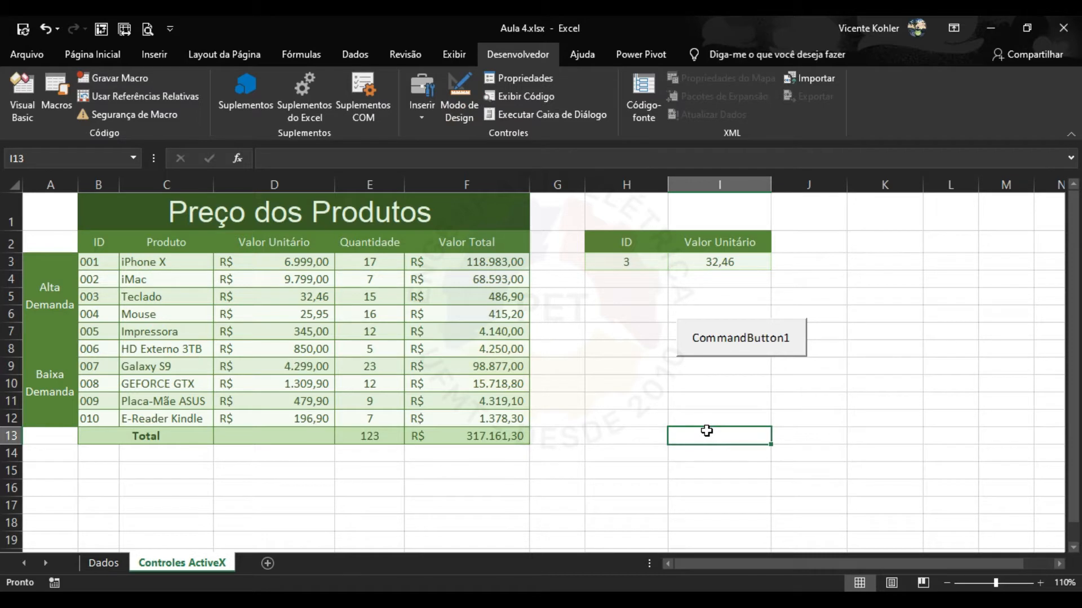
click(766, 349)
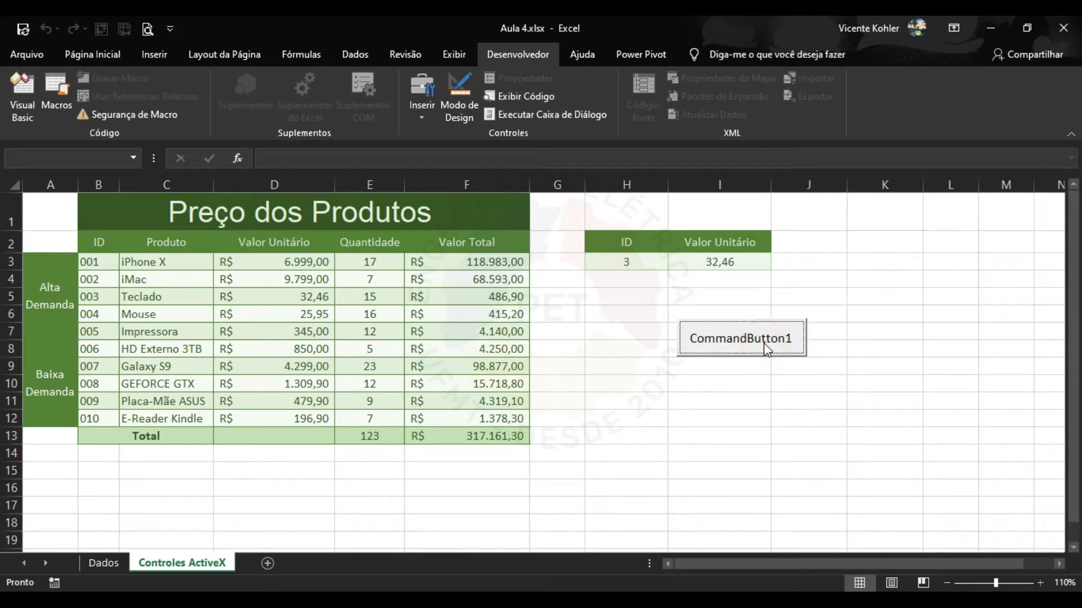
click(789, 385)
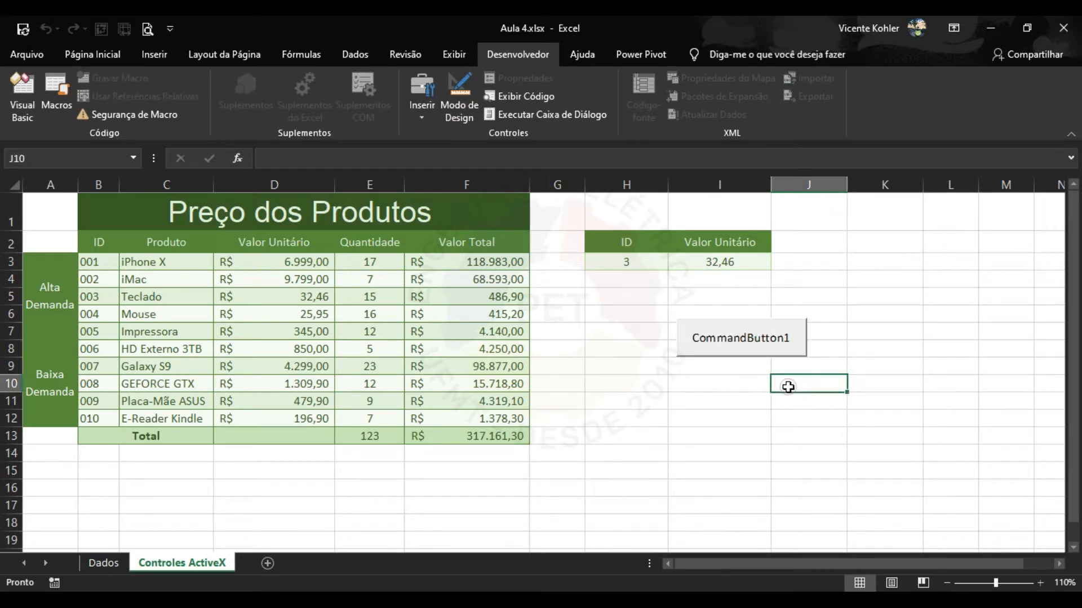
click(459, 107)
click(718, 354)
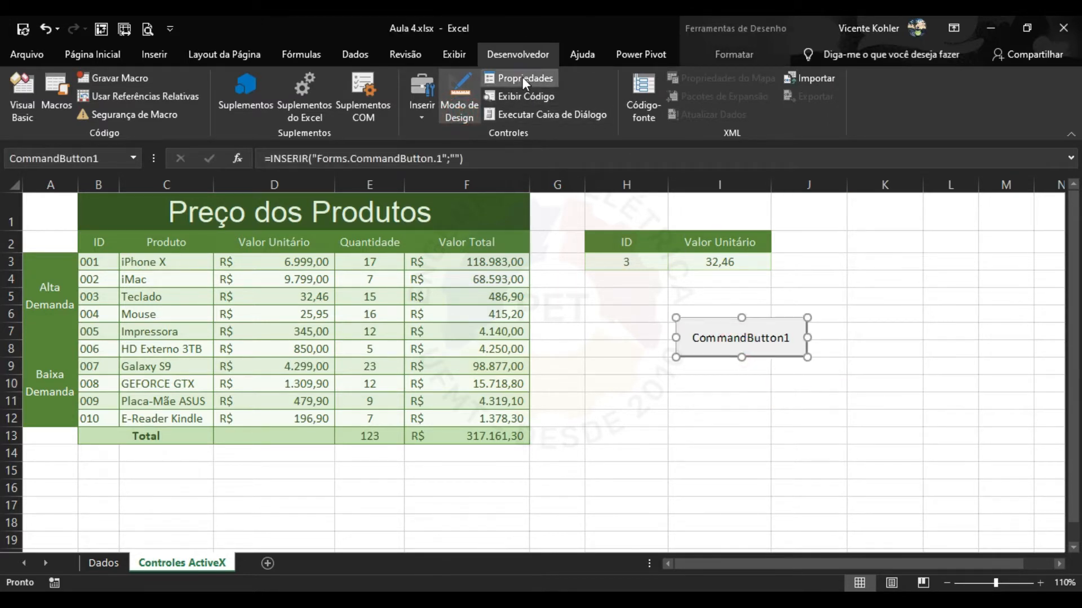
Close the button's properties and add a blank line inside the ComboBox1_Change routine.
click(522, 78)
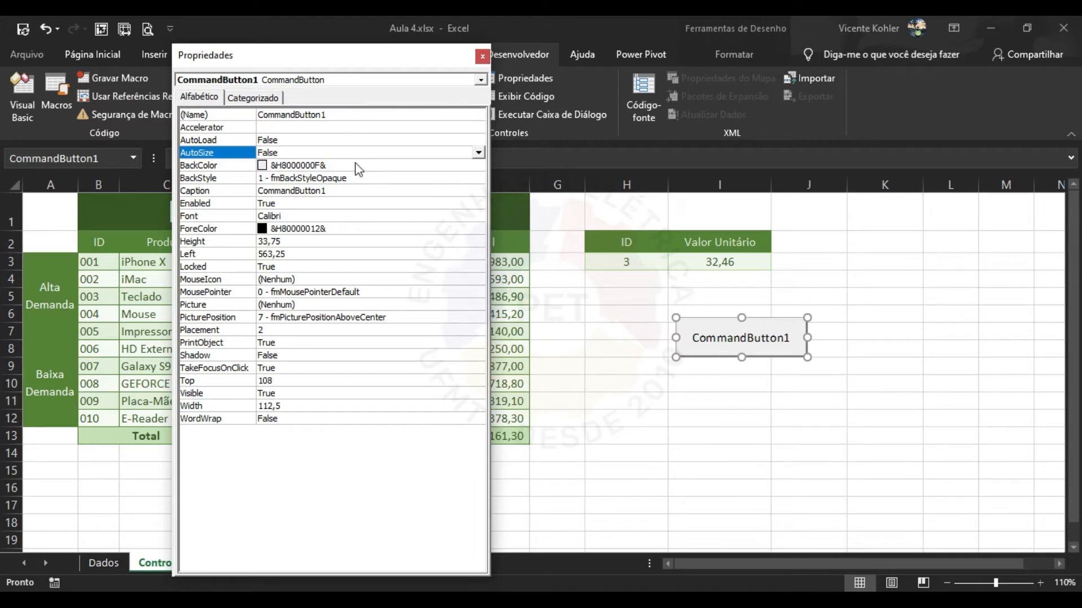
click(482, 57)
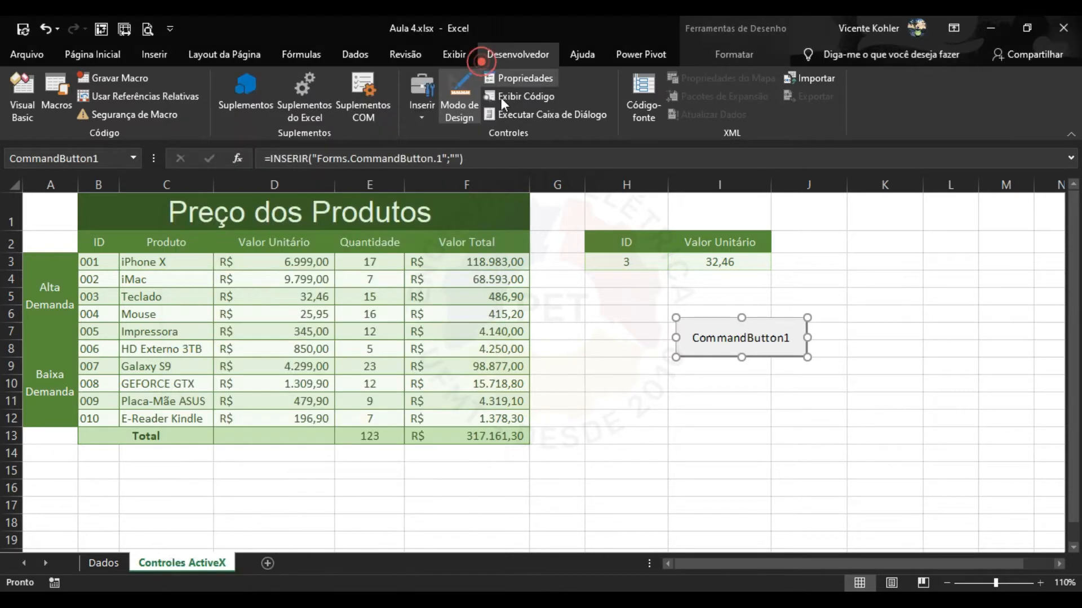
click(529, 98)
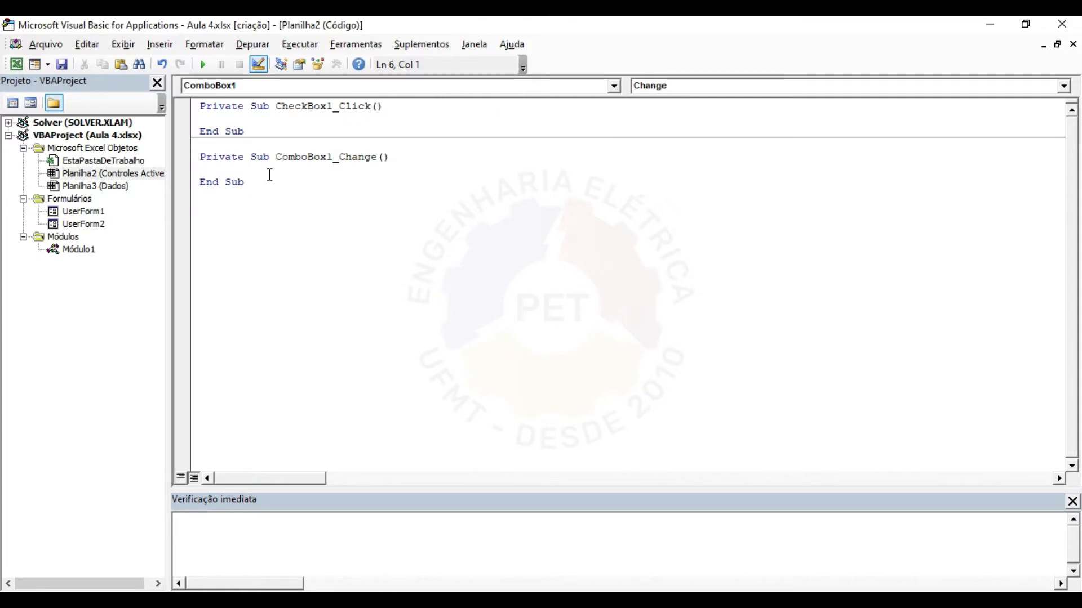
text(ekeke)
key(BackSpace)
key(BackSpace)
key(BackSpace)
key(BackSpace)
key(BackSpace)
key(Return)
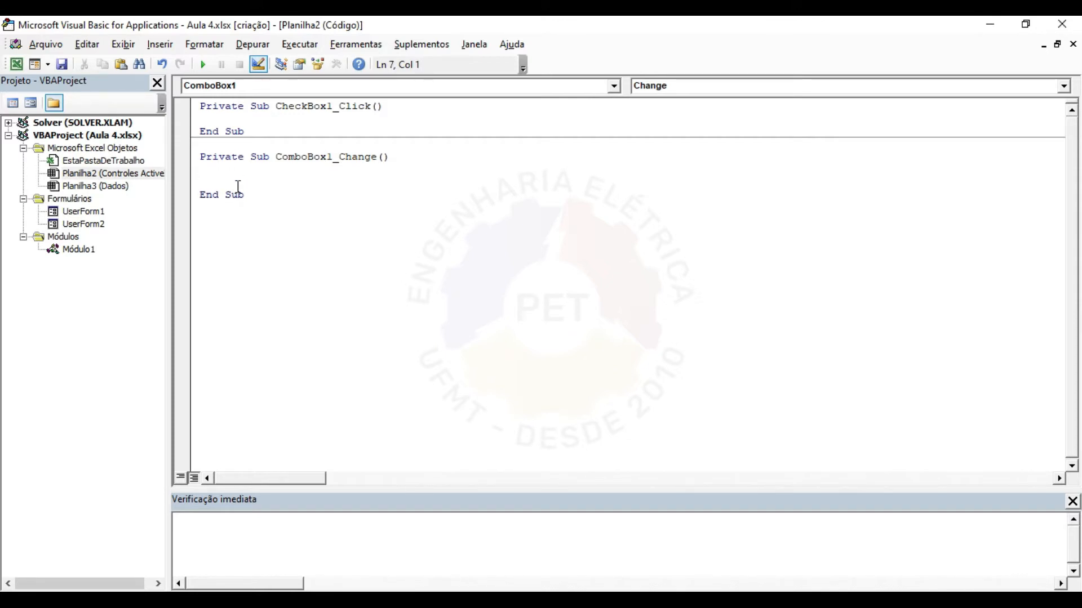
click(16, 64)
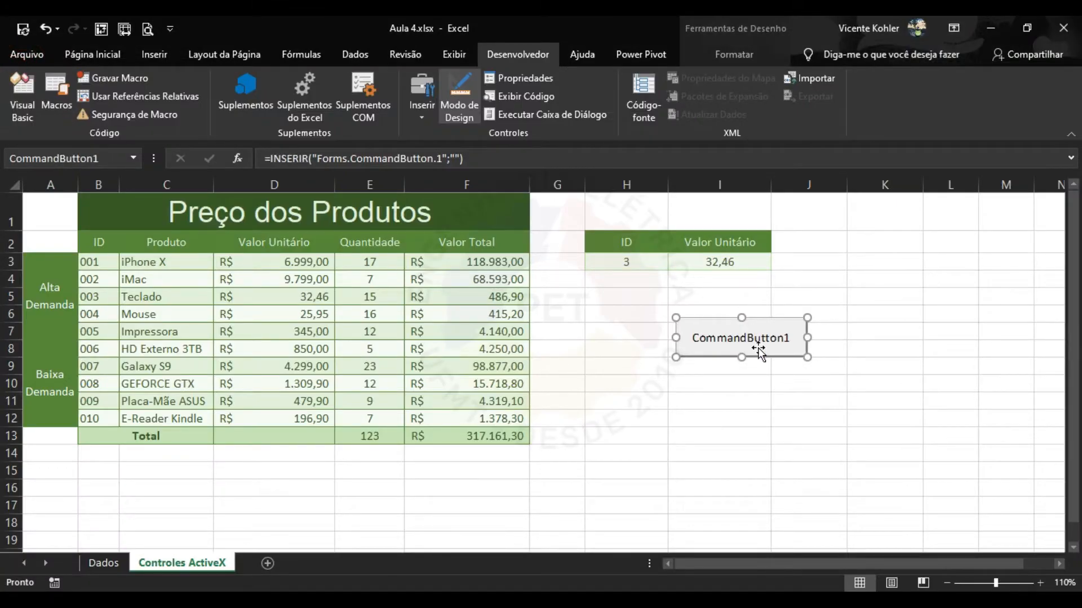
Draw a form-control button right of CommandButton1 and accept the Botão27_Clique macro name.
click(414, 116)
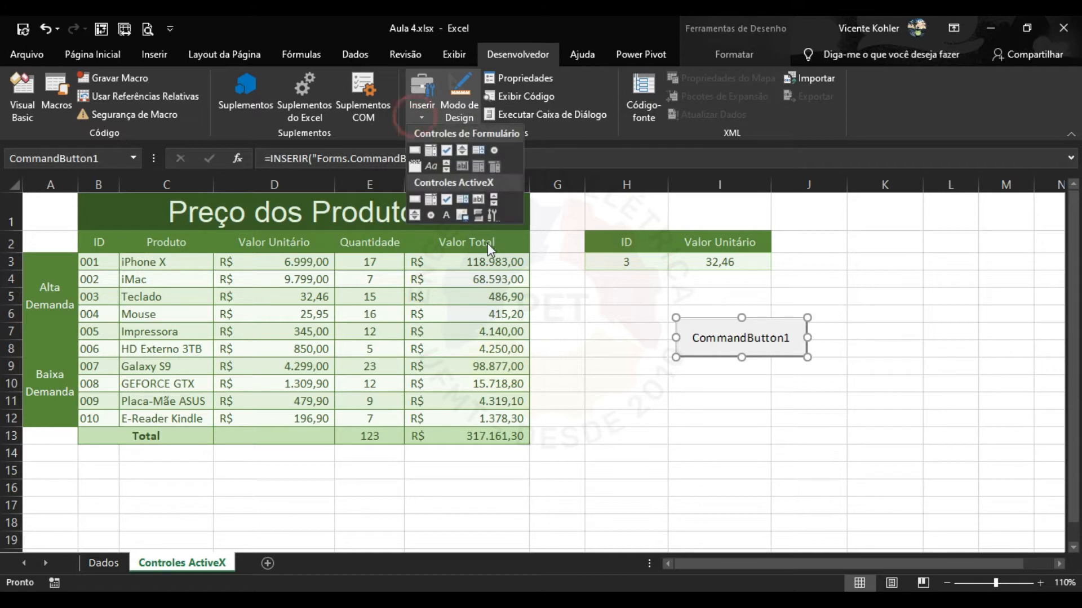
click(766, 343)
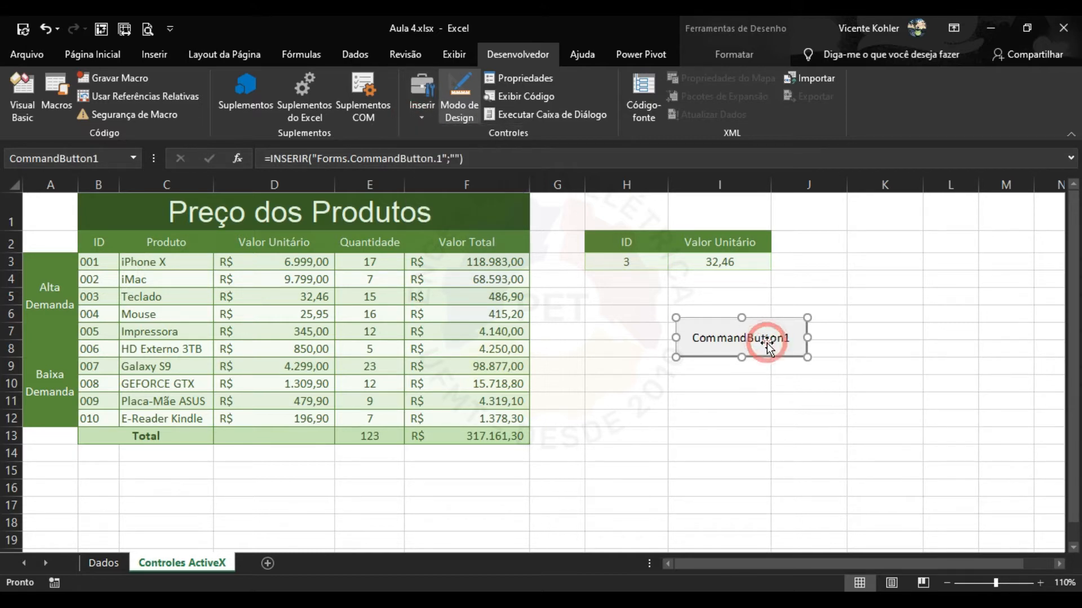
click(421, 112)
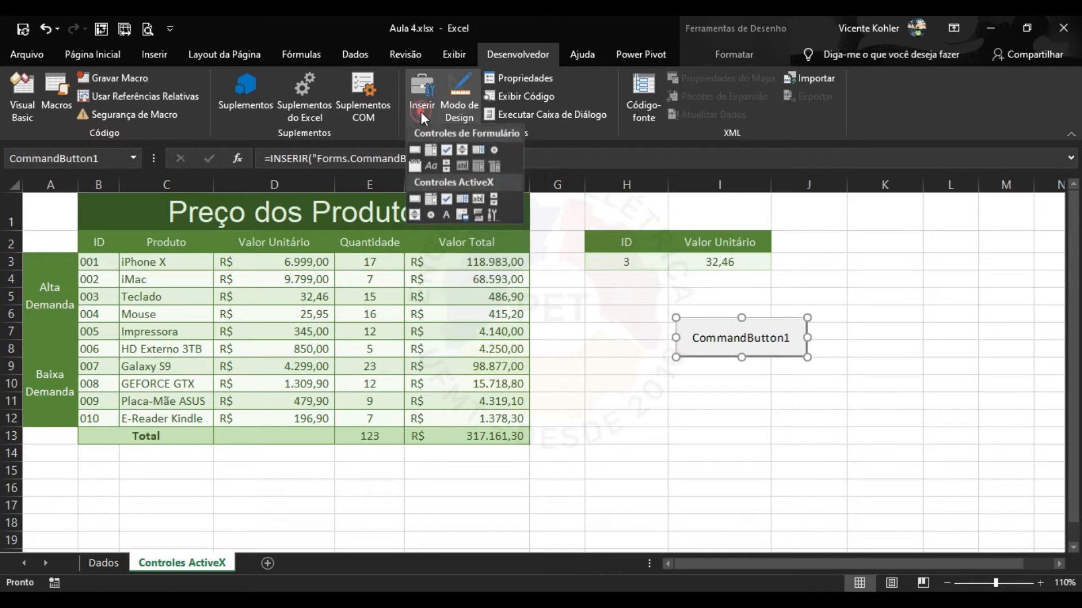
click(414, 150)
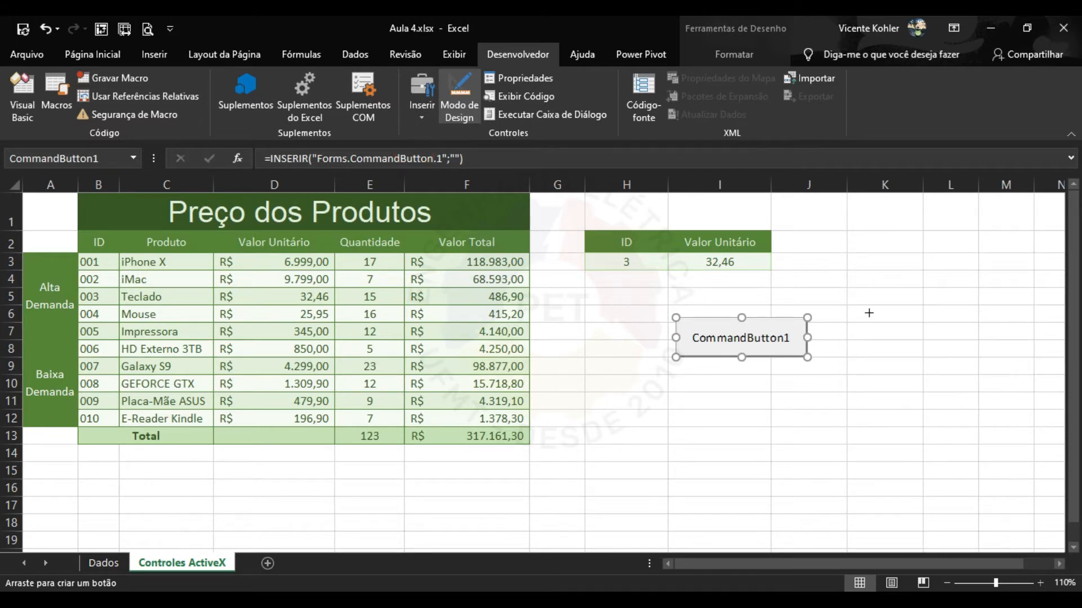
drag(875, 314, 966, 357)
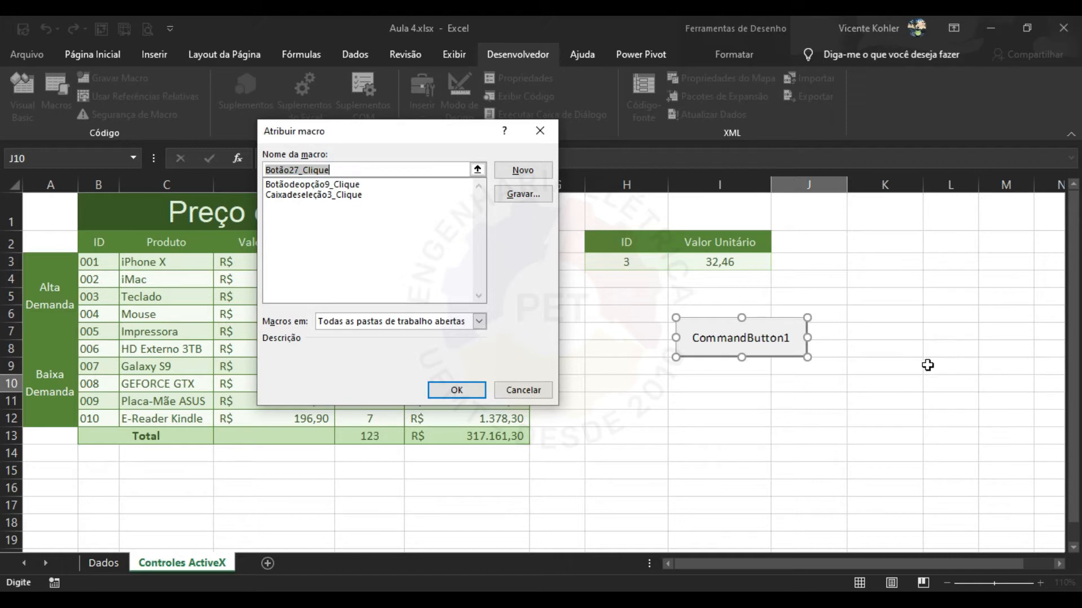
click(430, 165)
drag(442, 139, 491, 162)
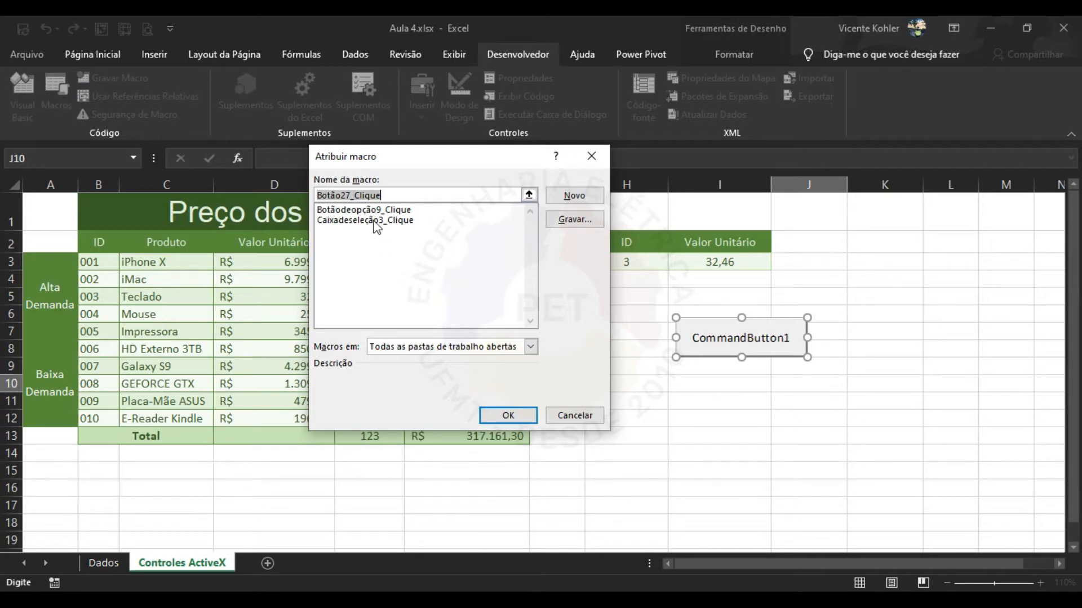
click(507, 414)
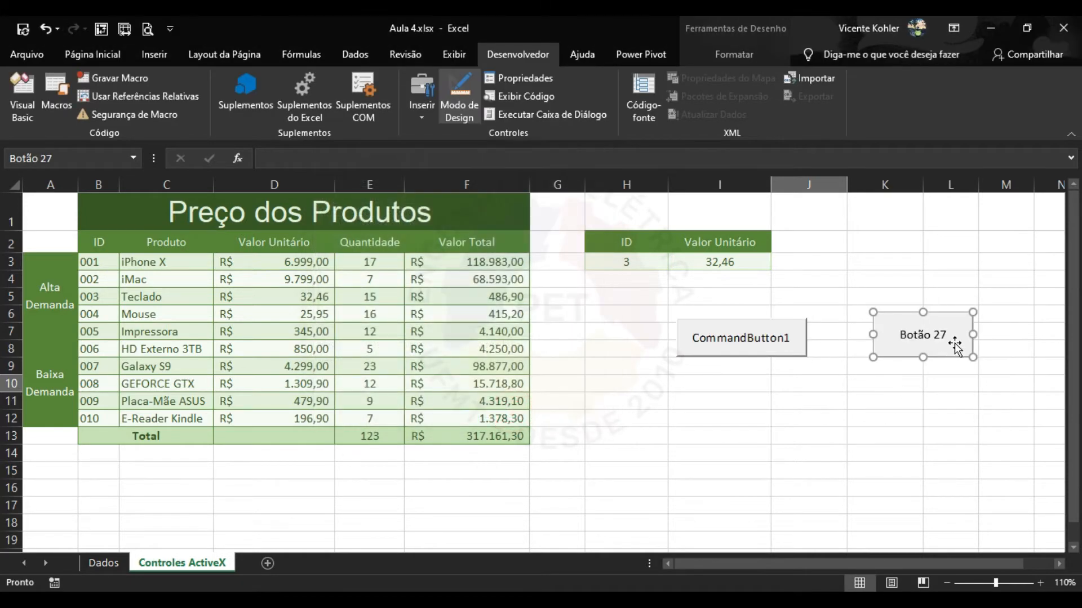
Test Botão 27 with design mode off, dismiss its macro errors, and reopen Atribuir macro.
click(466, 94)
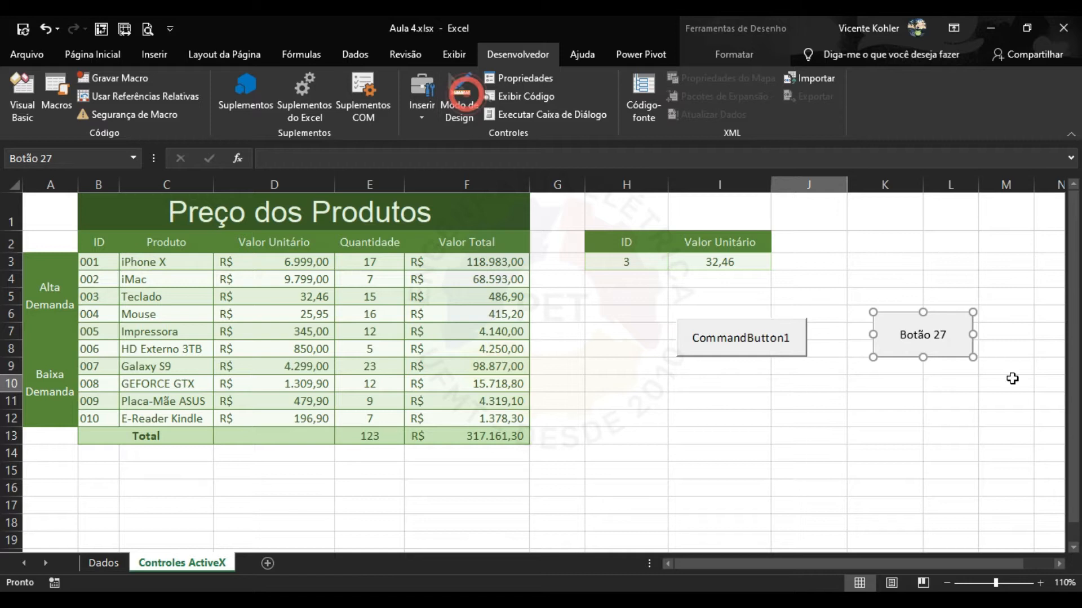
click(975, 377)
click(934, 344)
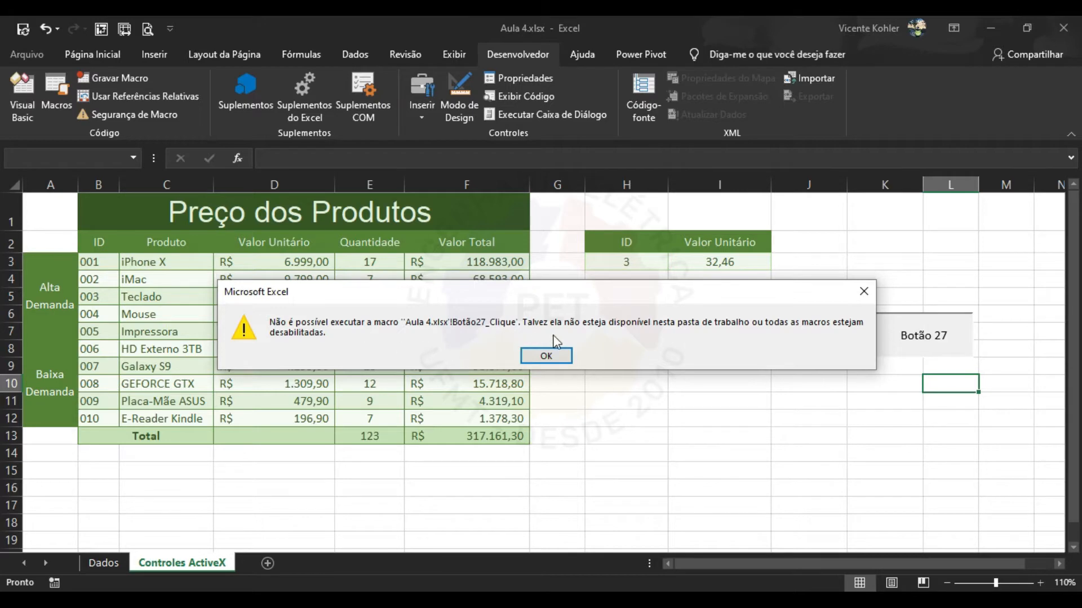
click(546, 356)
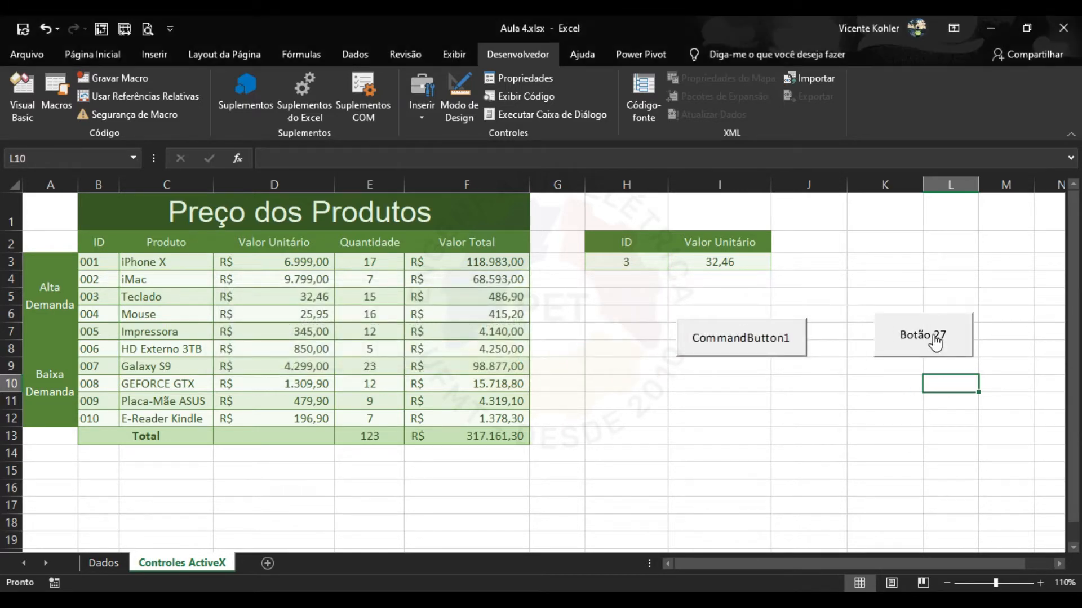
click(924, 338)
click(529, 355)
right_click(914, 337)
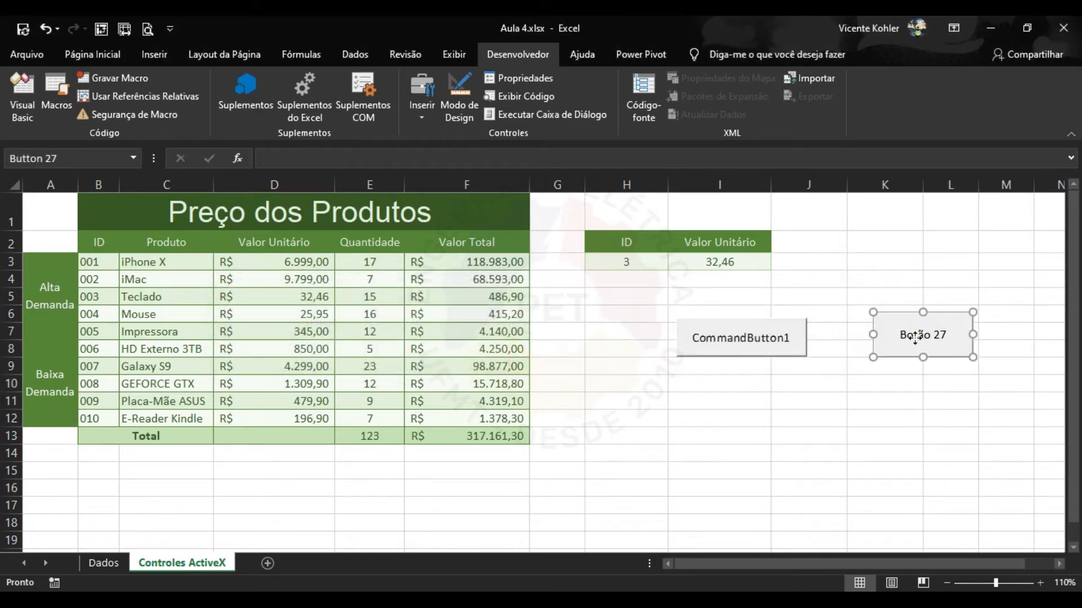
click(979, 467)
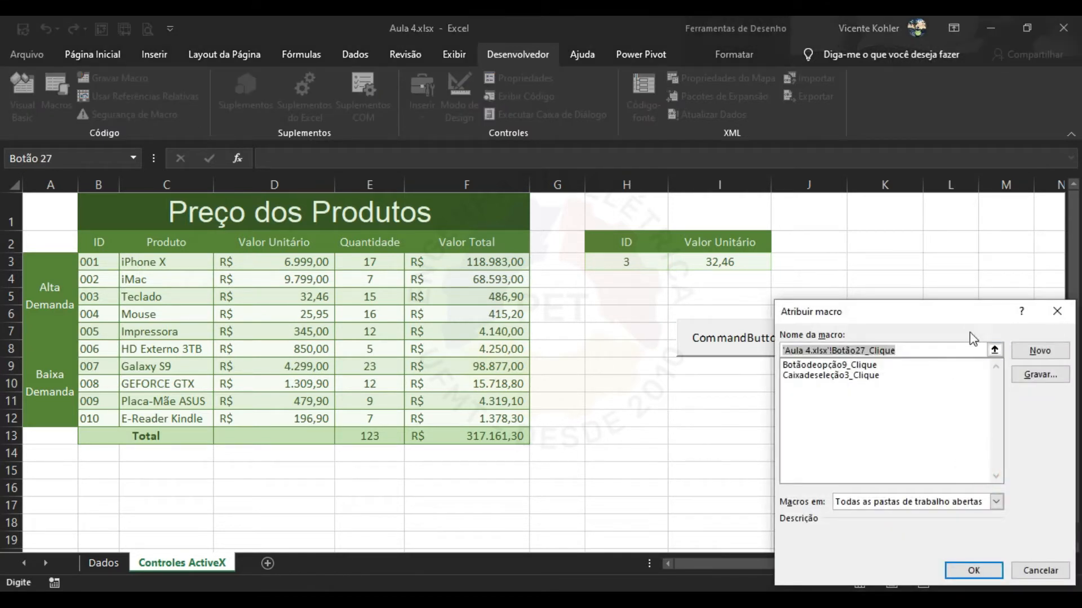
Move the Atribuir macro dialog toward the centre and cancel it without changes.
drag(950, 316, 747, 159)
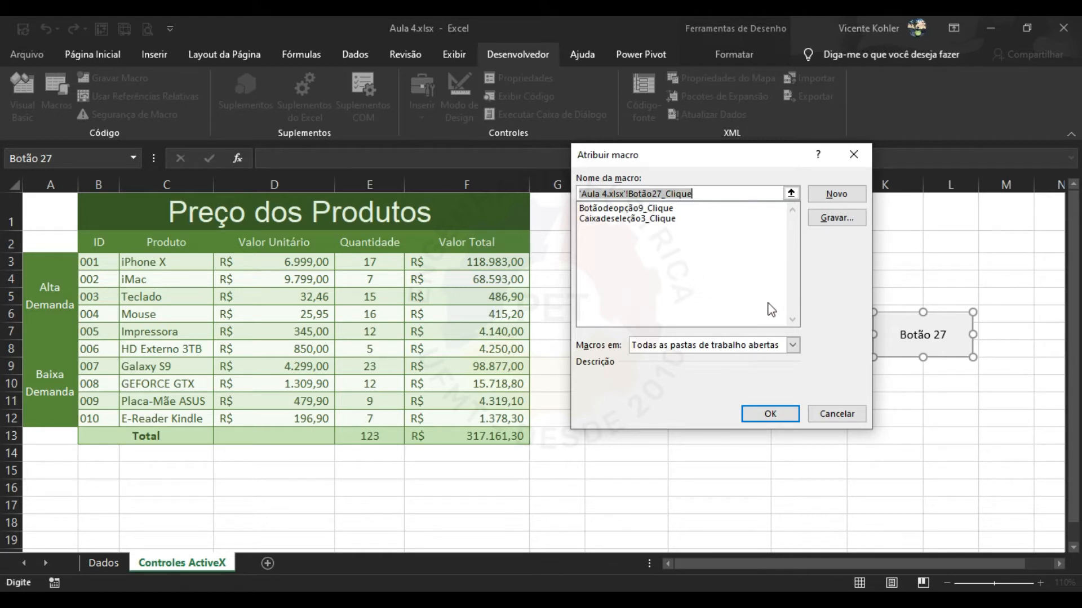
click(823, 420)
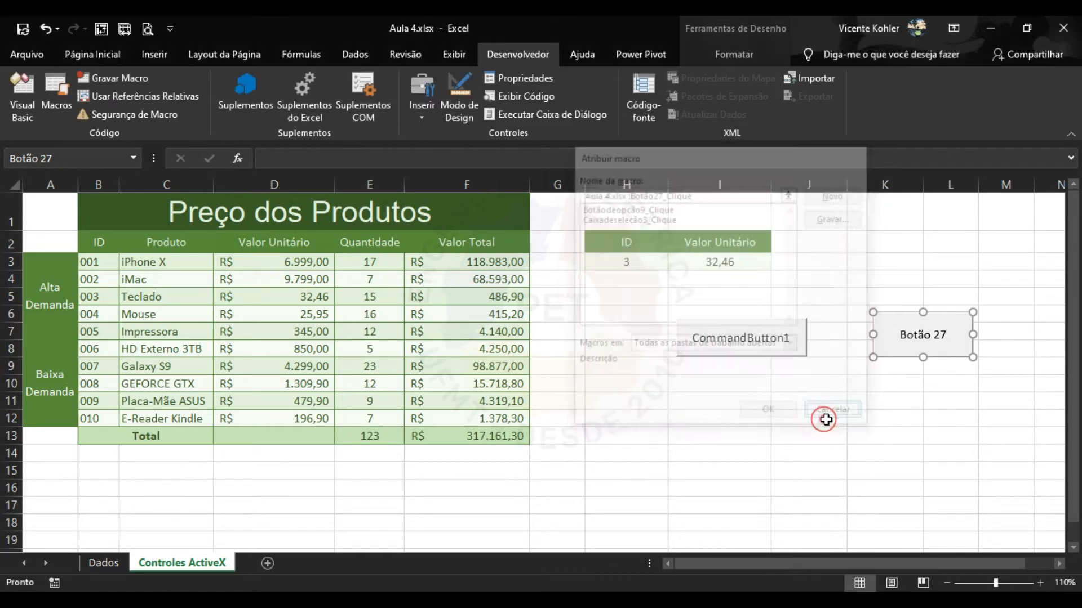
Abandon a new command-button insertion, switch Modo de Design back on, and select CommandButton1.
click(896, 378)
right_click(907, 334)
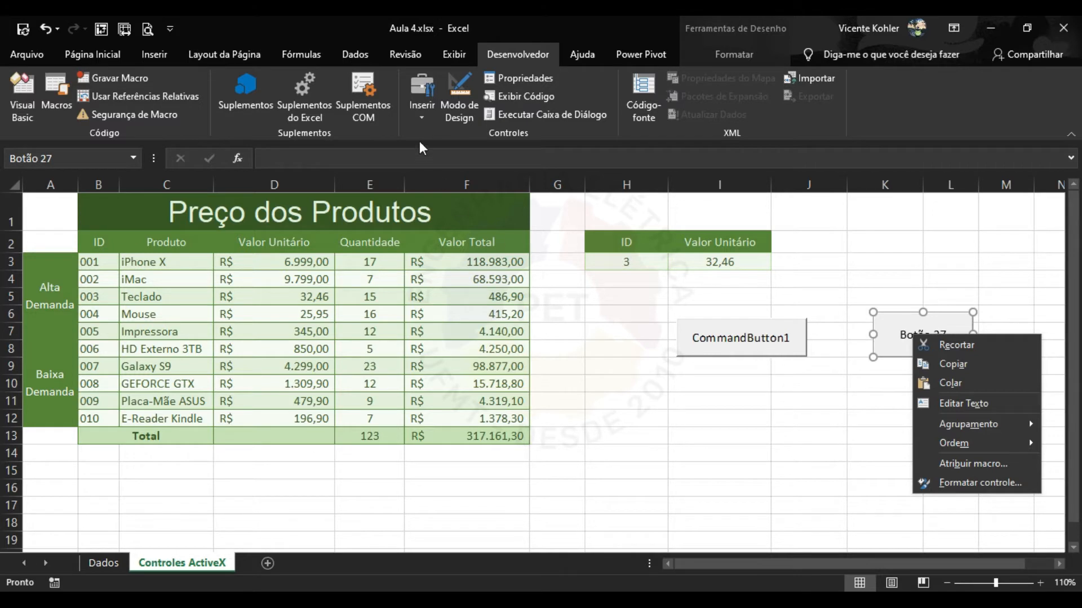
click(421, 112)
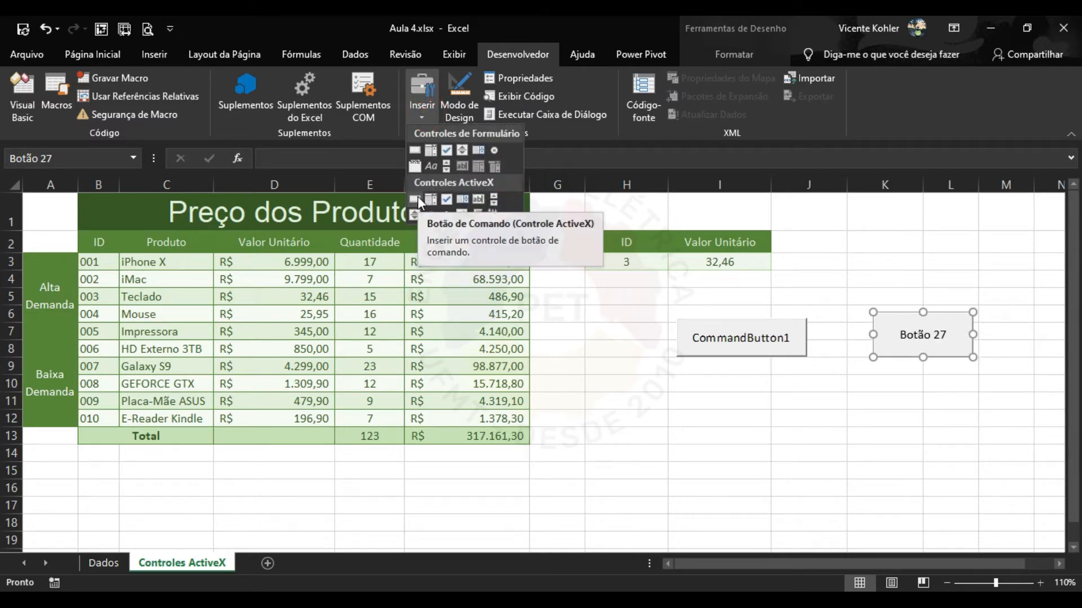
click(418, 199)
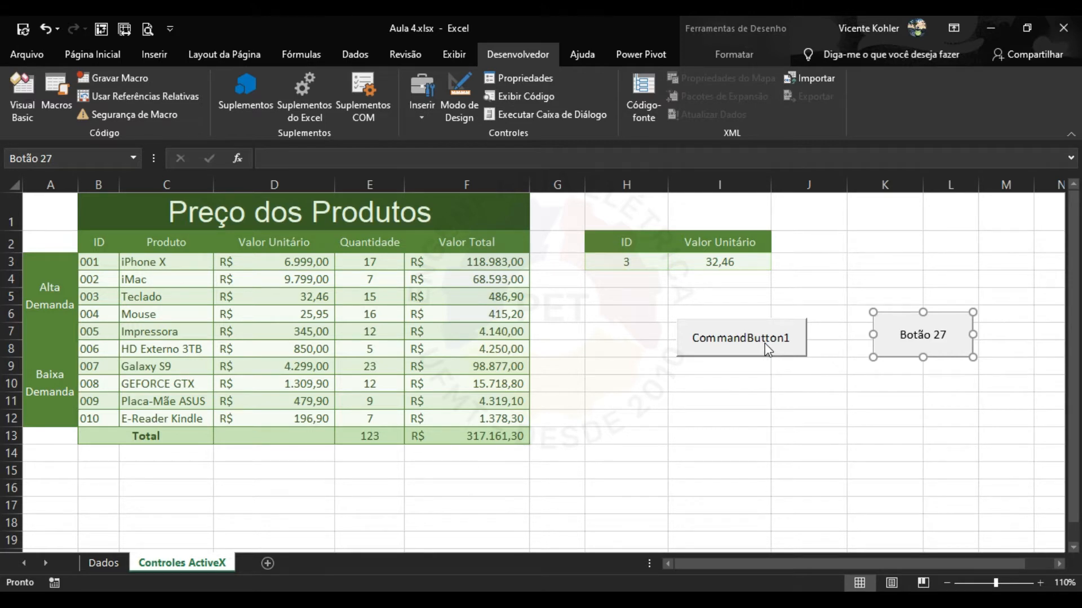
click(838, 386)
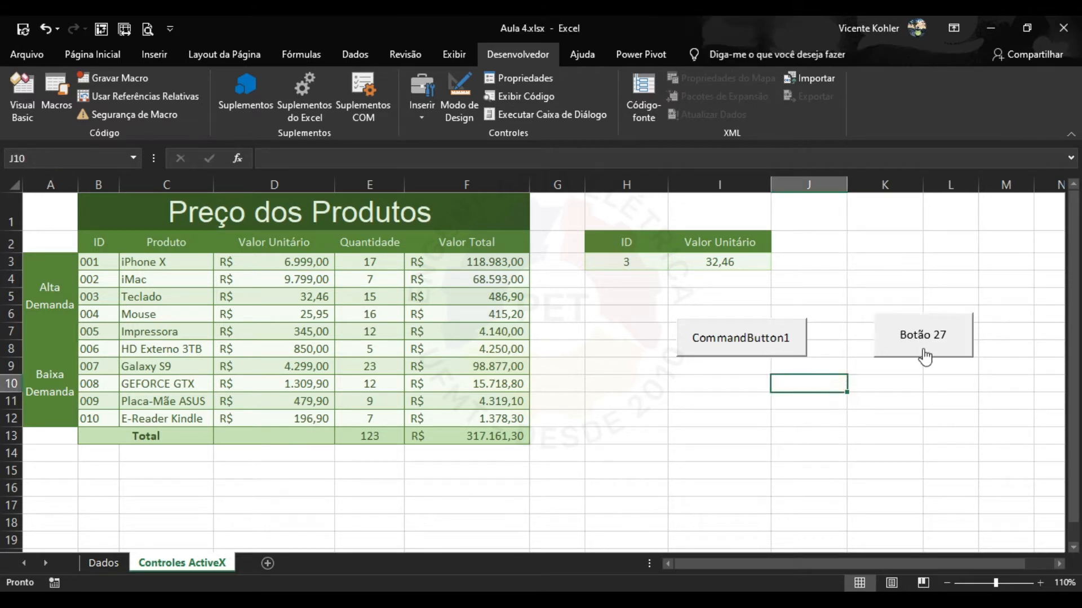
click(877, 396)
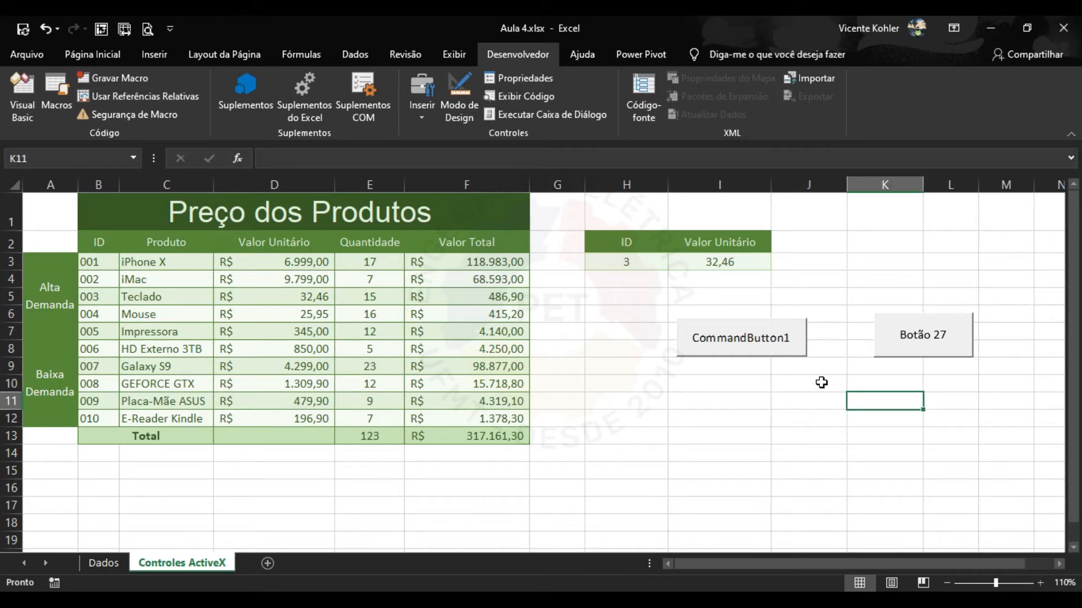
click(777, 344)
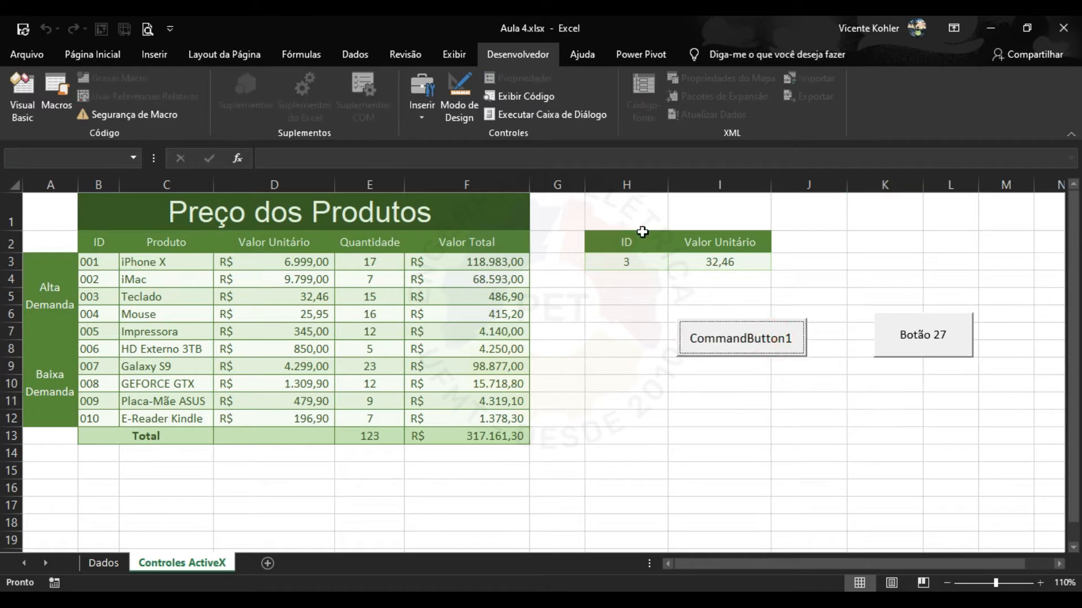
click(458, 101)
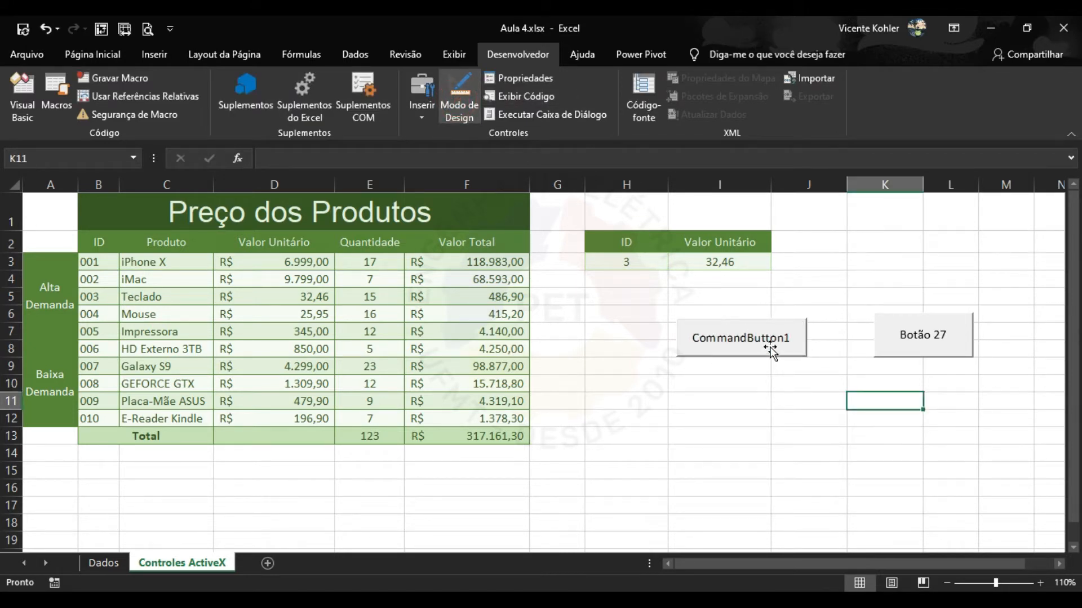
click(768, 345)
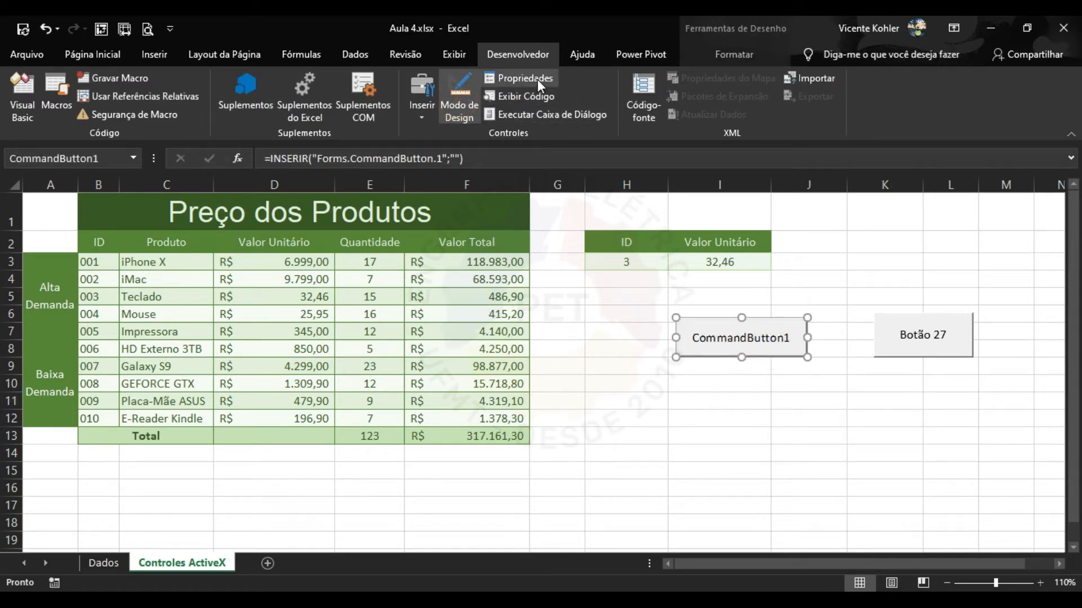
Set CommandButton1's font to Californian FB, size 12, bold.
click(535, 79)
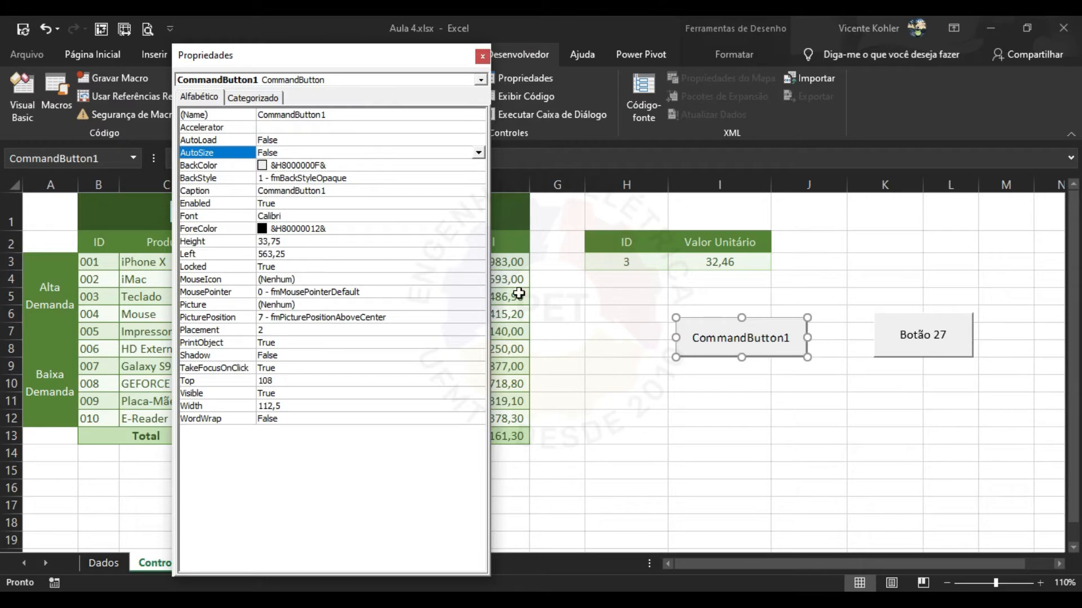
click(336, 216)
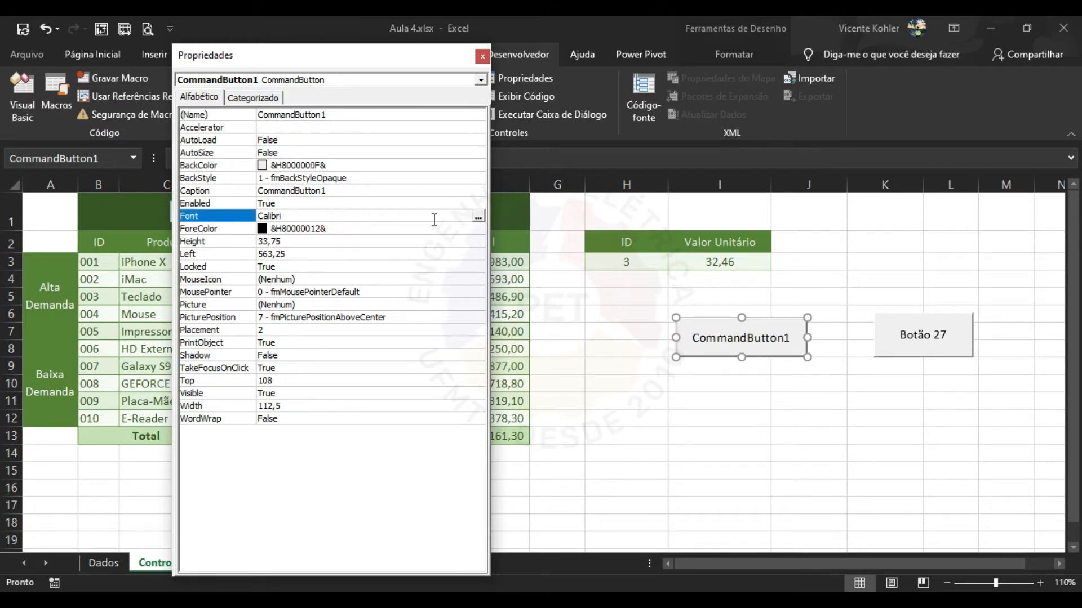
click(478, 217)
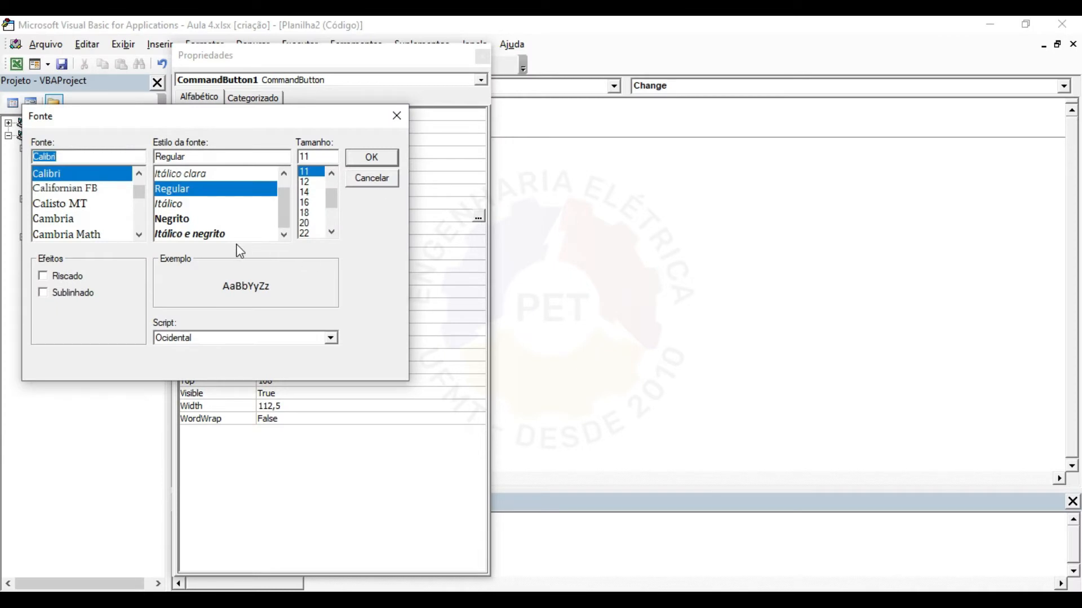
click(92, 187)
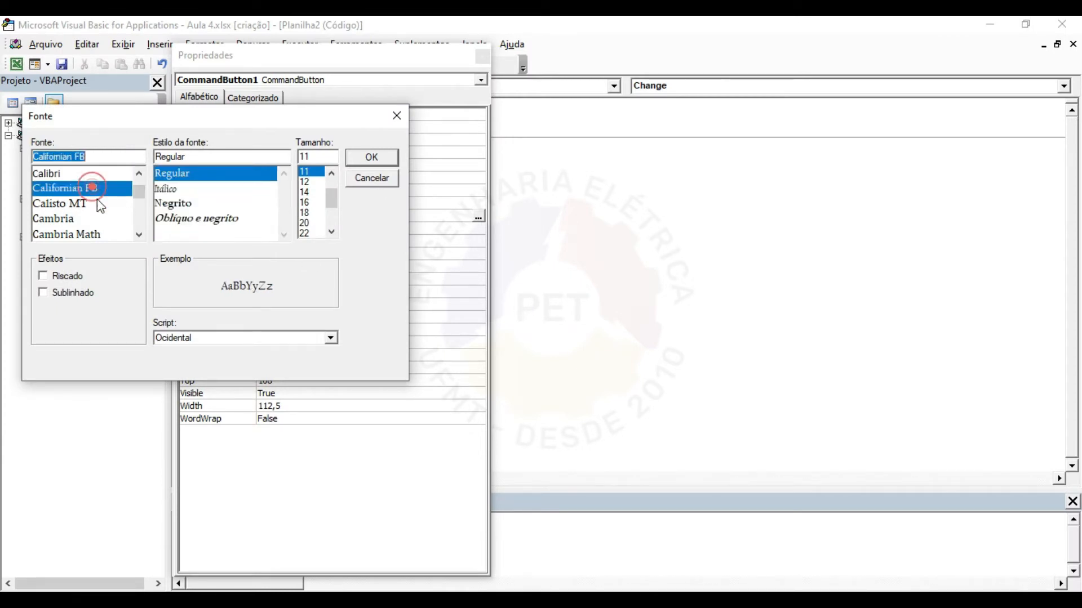
click(335, 173)
click(312, 192)
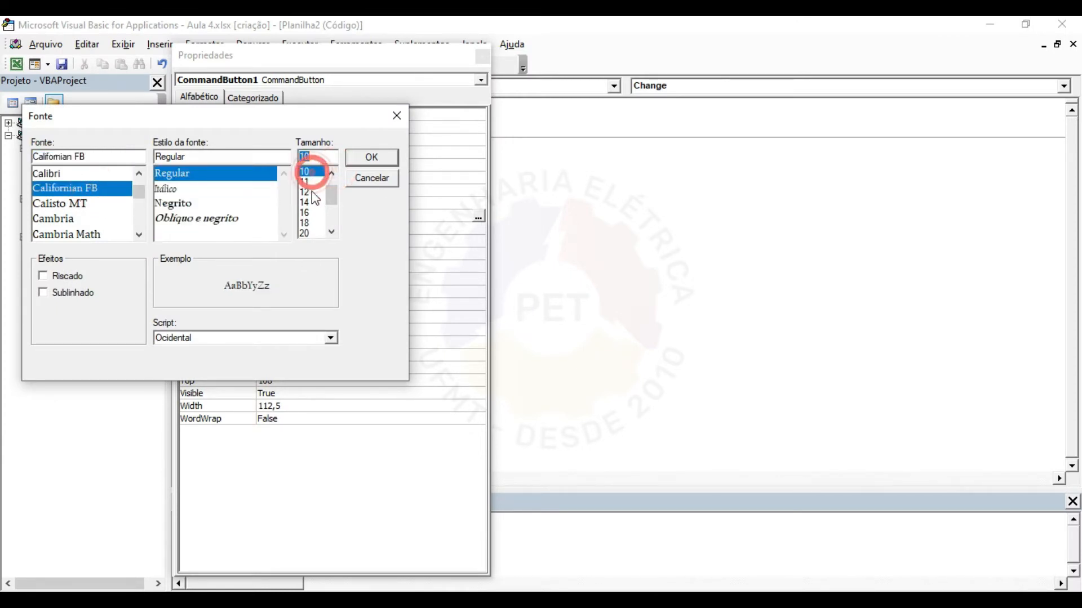
click(203, 204)
click(372, 158)
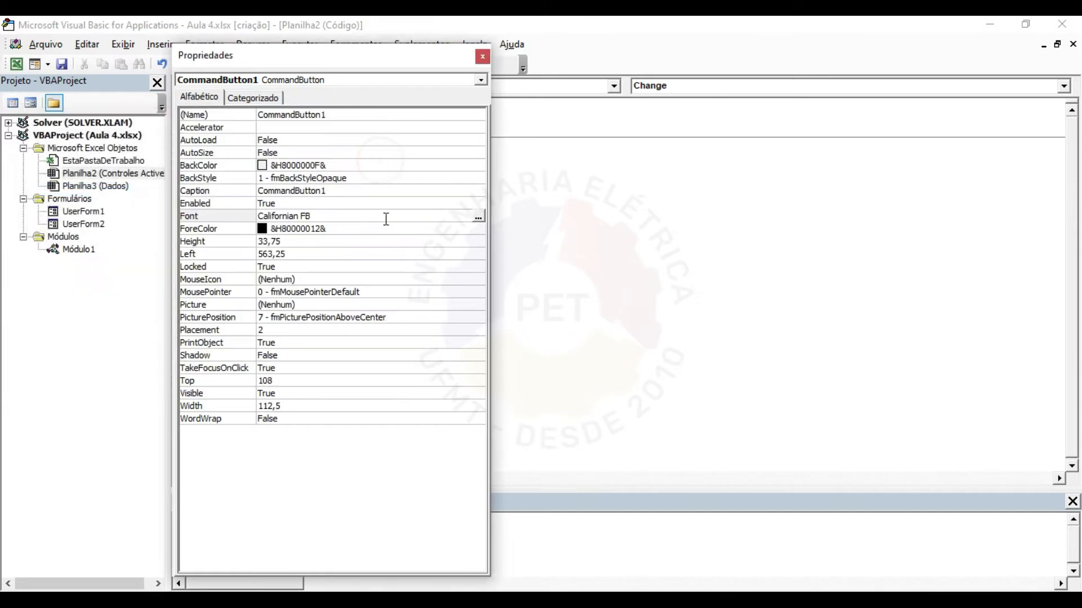
click(482, 61)
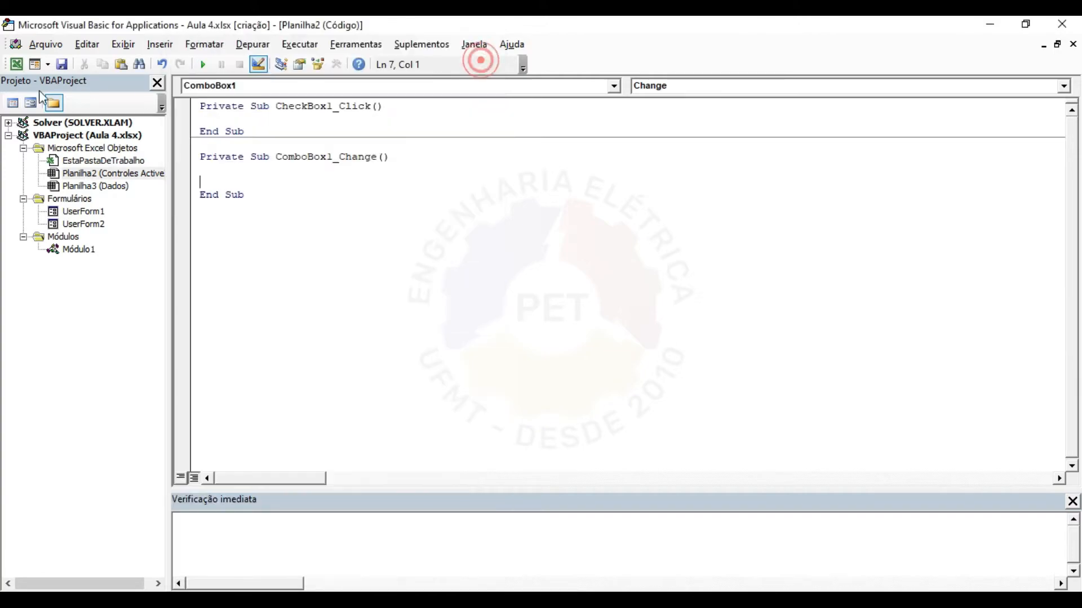
click(16, 64)
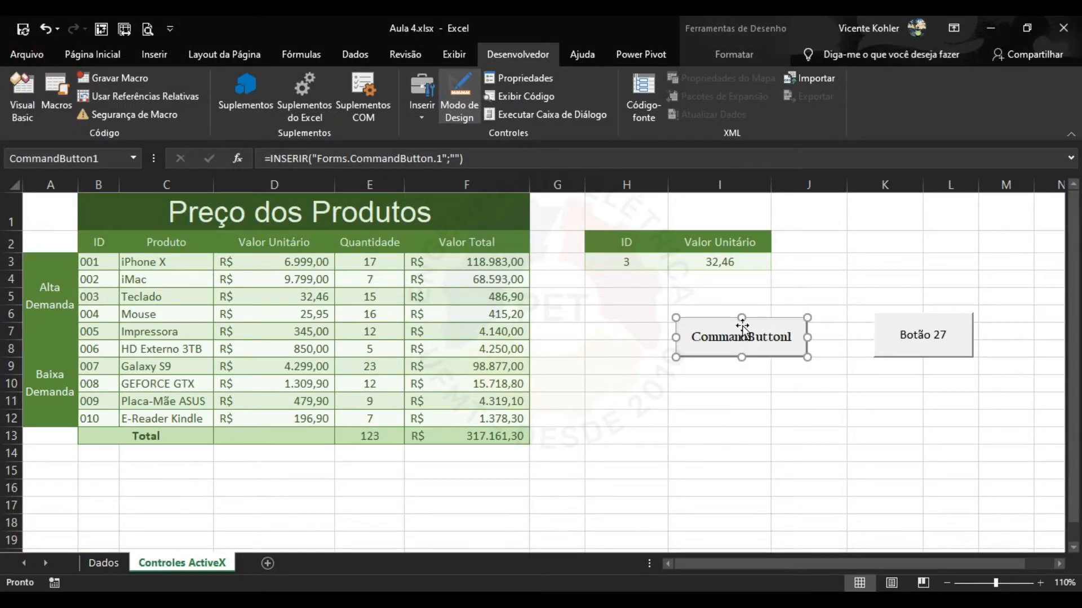
Set the button's Caption to Calcular and its (Name) to Command.
click(526, 81)
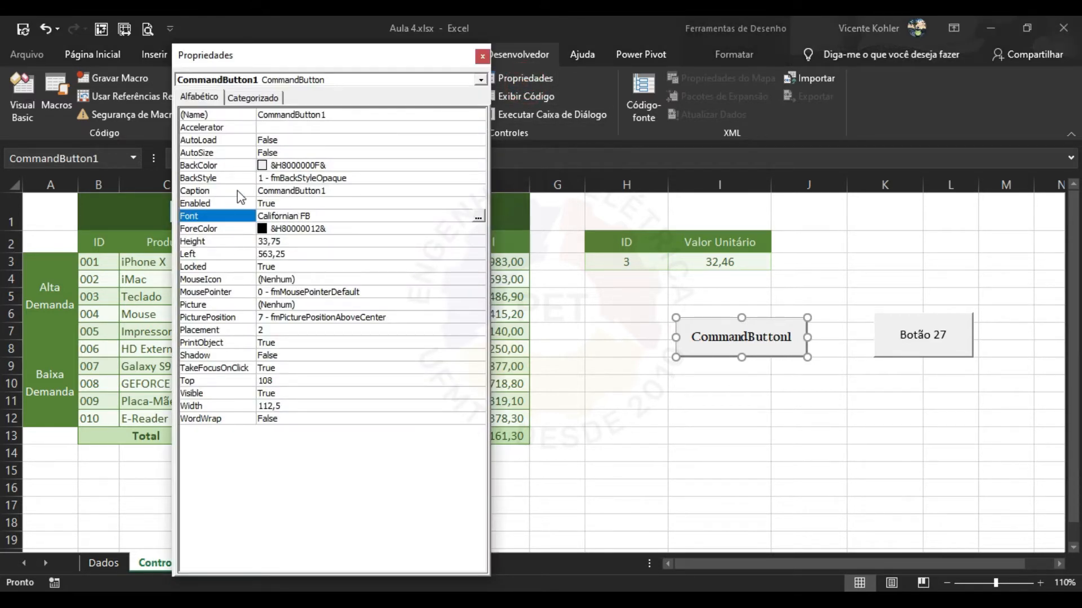
click(288, 191)
double_click(350, 190)
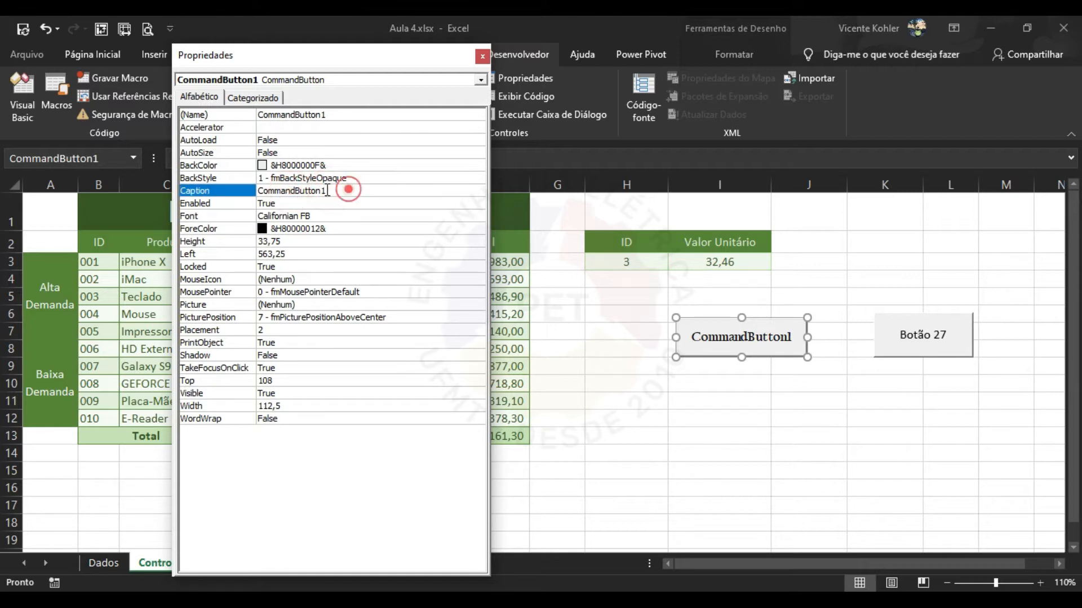
key(Caps_Lock)
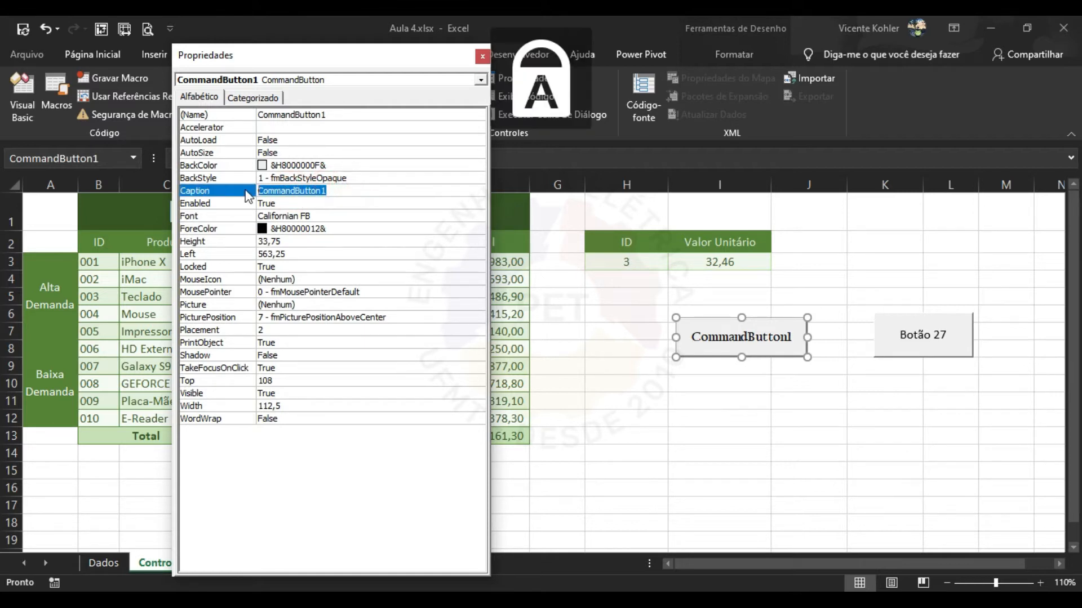
text(C)
key(Caps_Lock)
text(al)
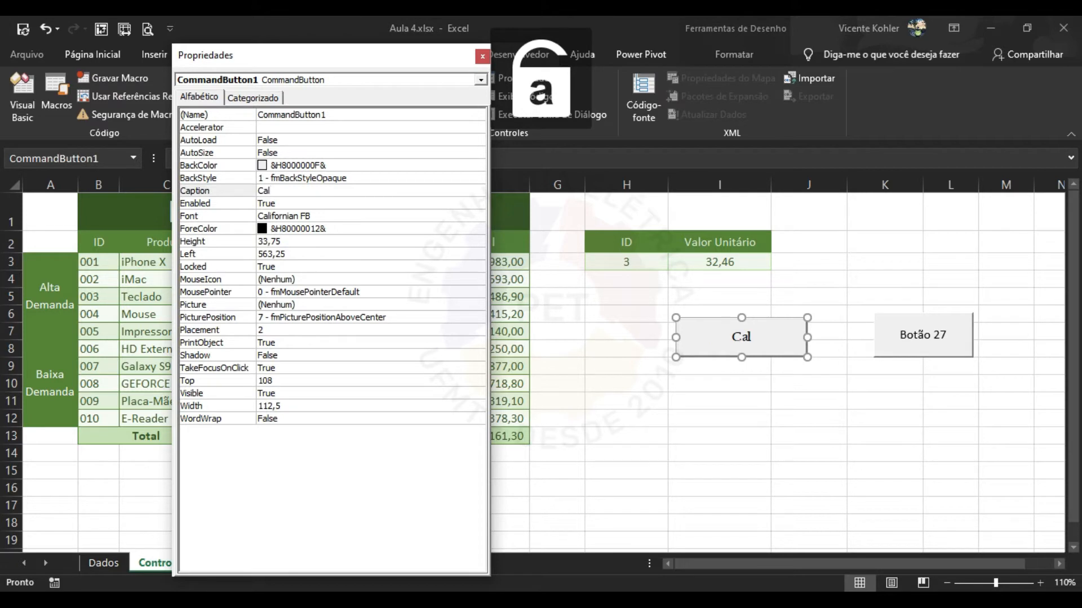
text(cular)
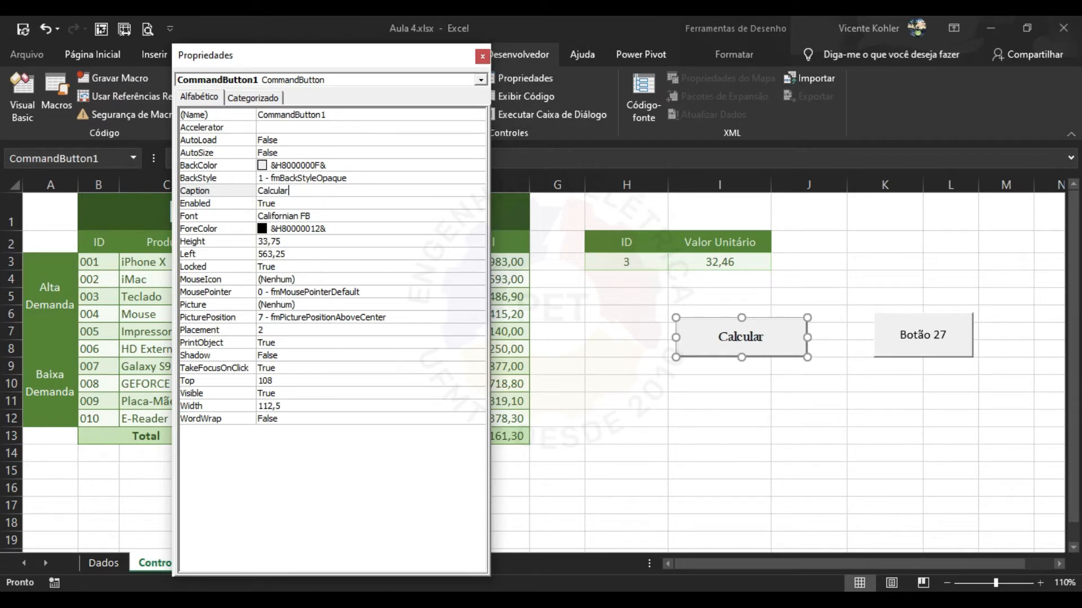
click(337, 114)
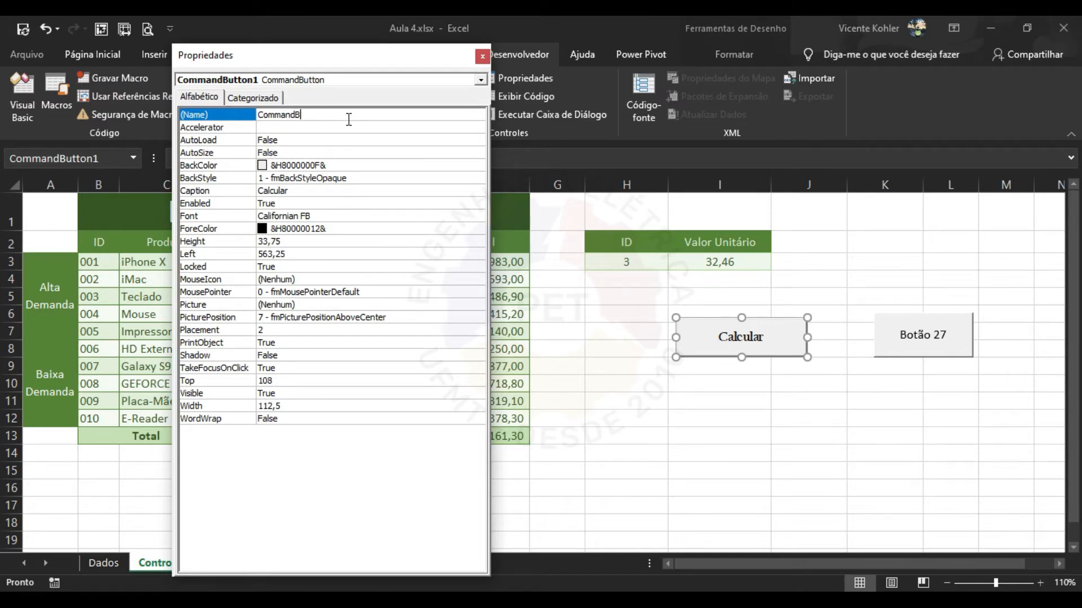
click(393, 191)
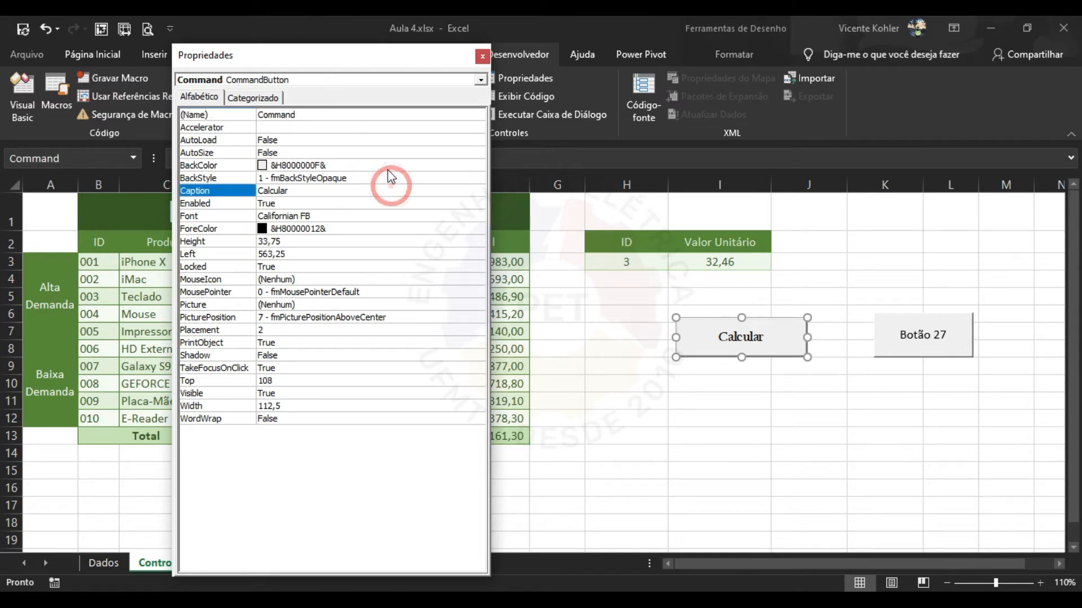
click(367, 119)
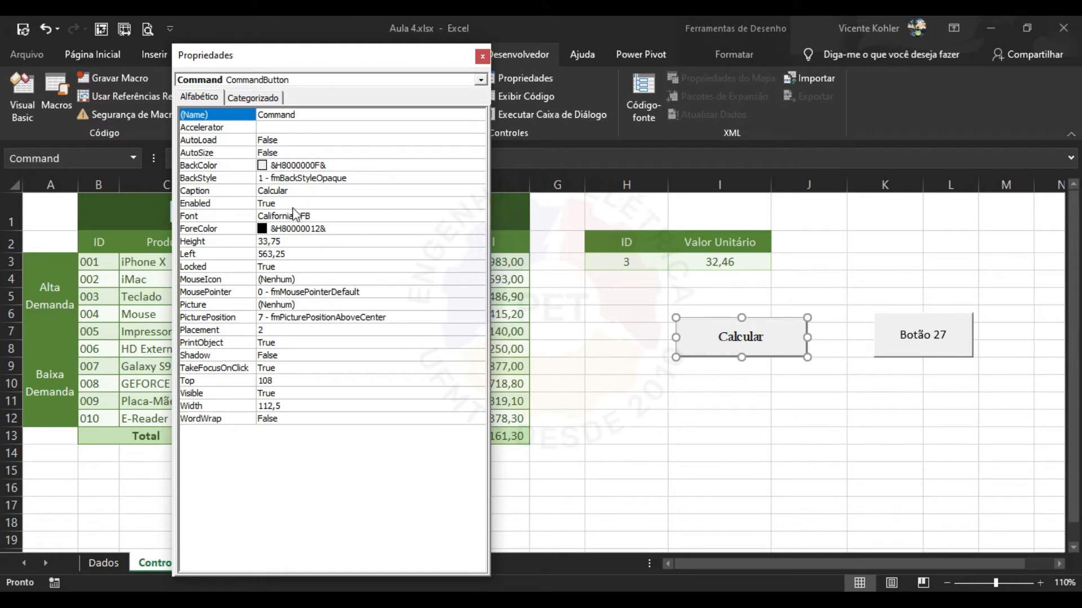
click(483, 57)
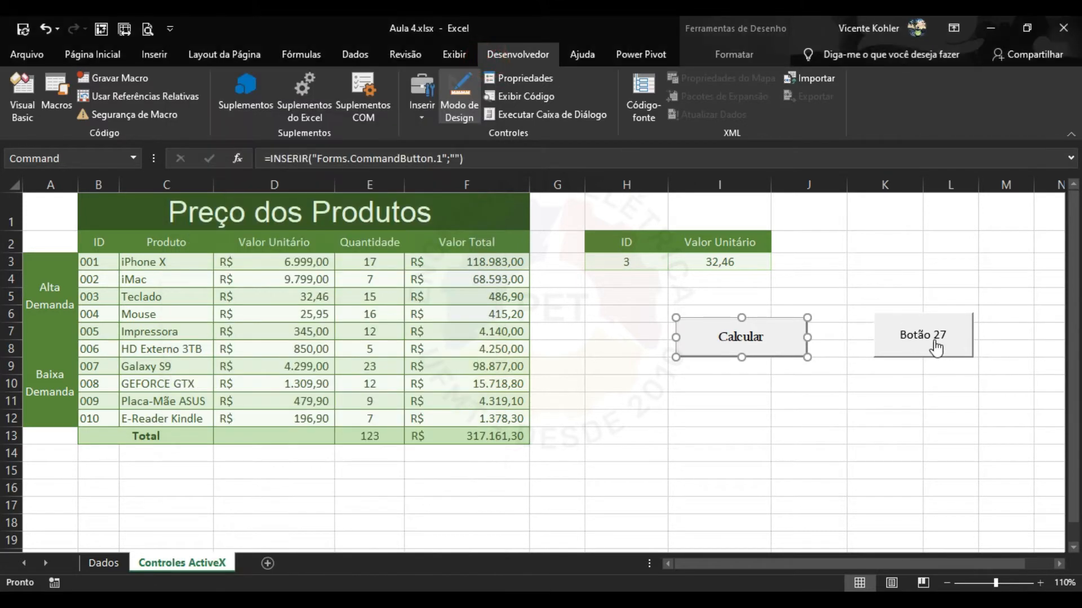
Draw an ActiveX combo box below the Calcular button.
click(907, 399)
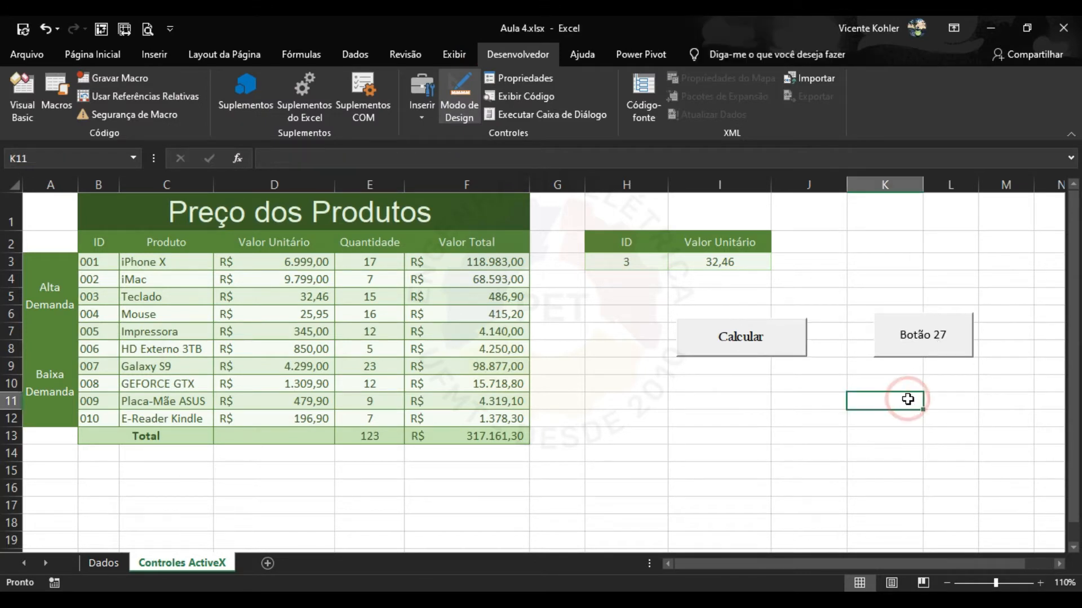
click(907, 423)
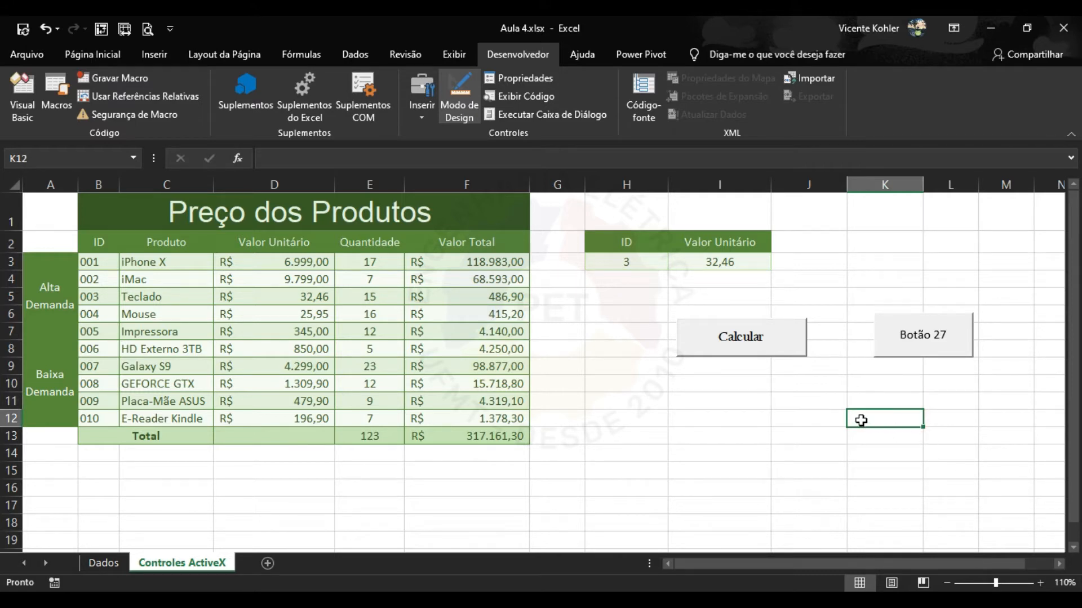
click(422, 119)
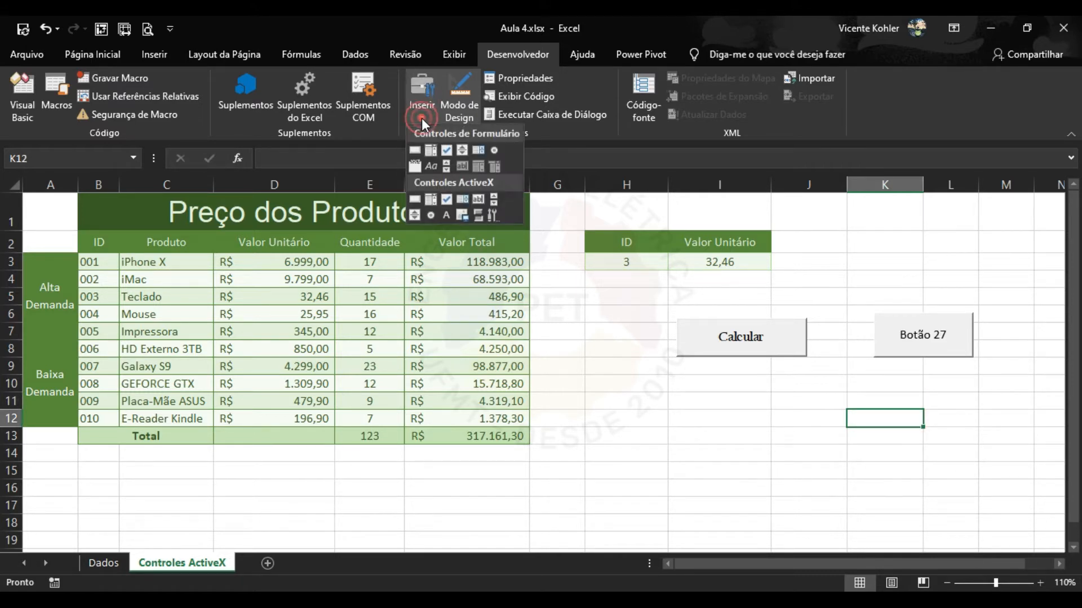
click(432, 201)
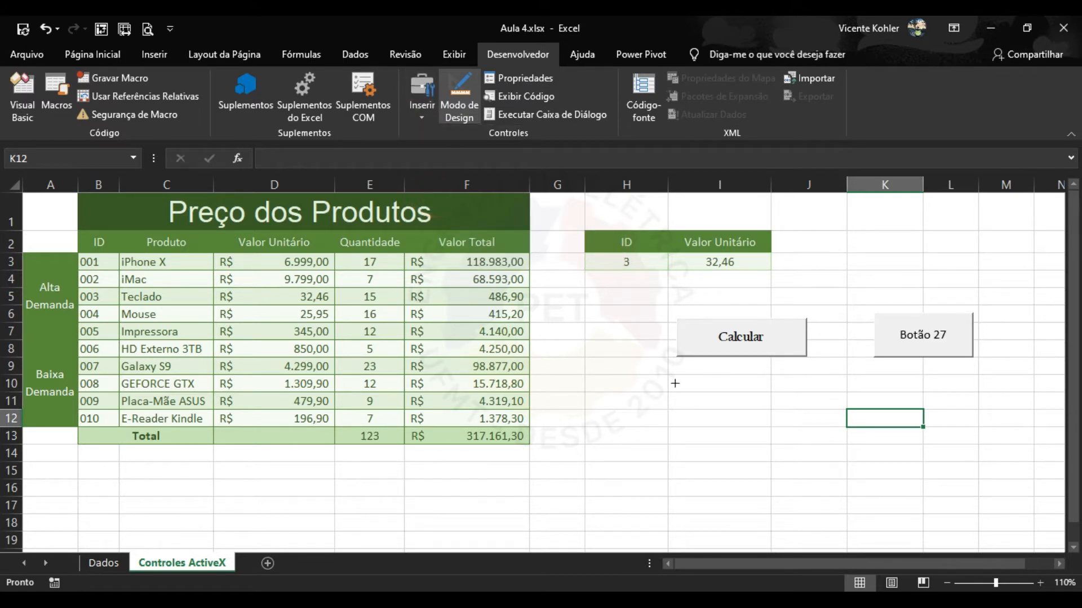
drag(674, 386, 784, 431)
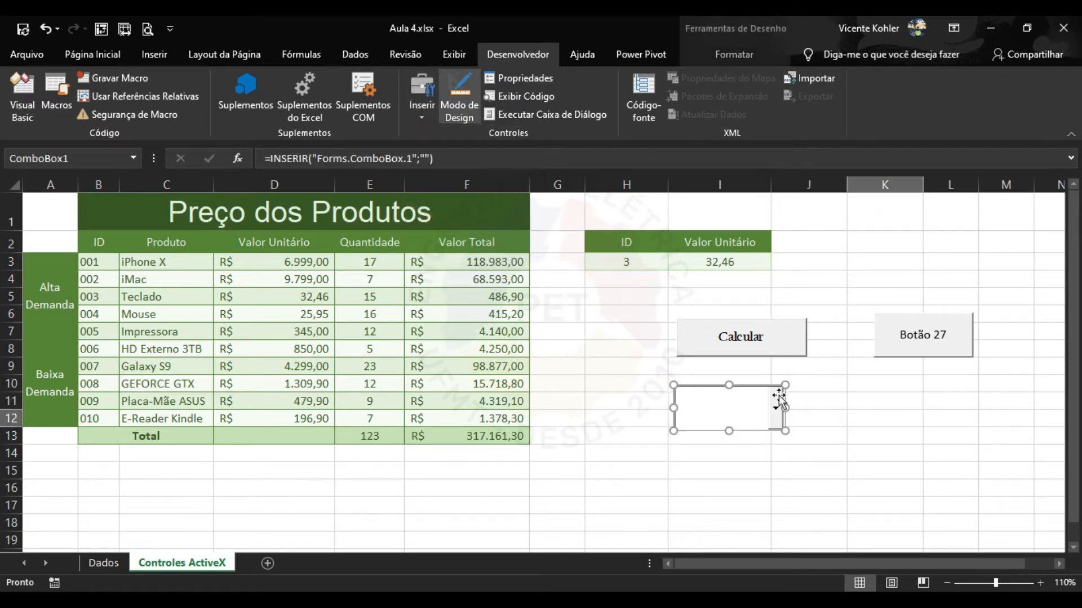
Delete Botão 27 and move the combo box into its former place.
click(768, 349)
key(Escape)
right_click(924, 338)
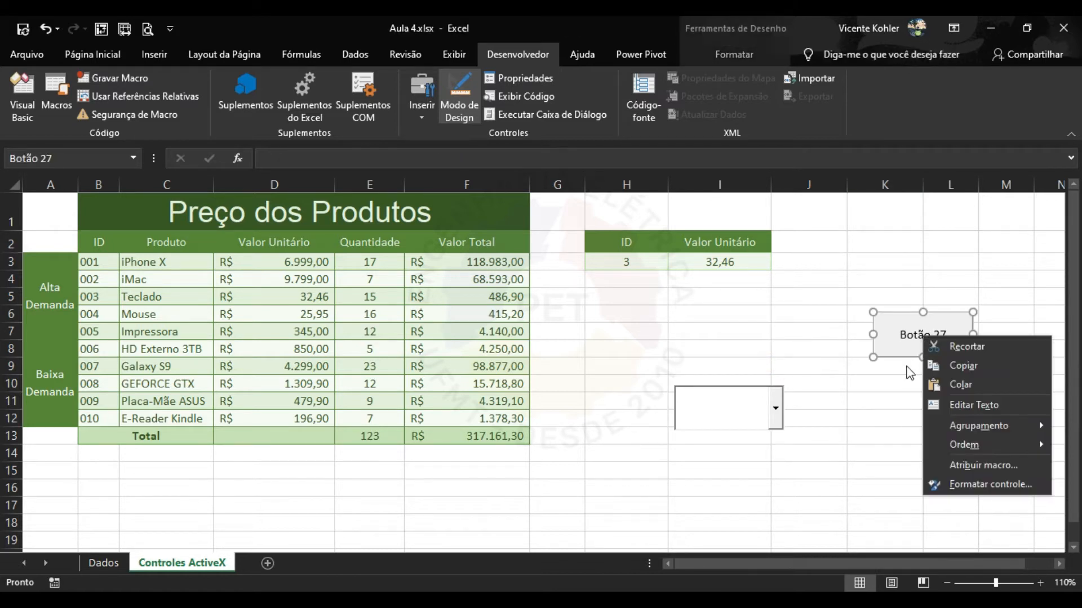
click(903, 350)
key(Delete)
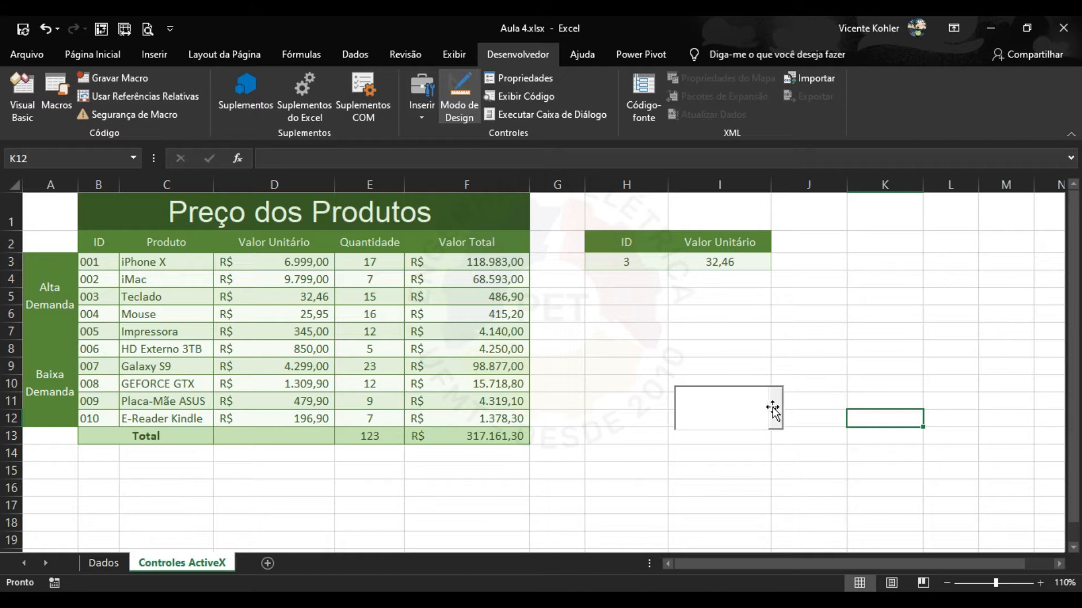
drag(774, 408, 939, 342)
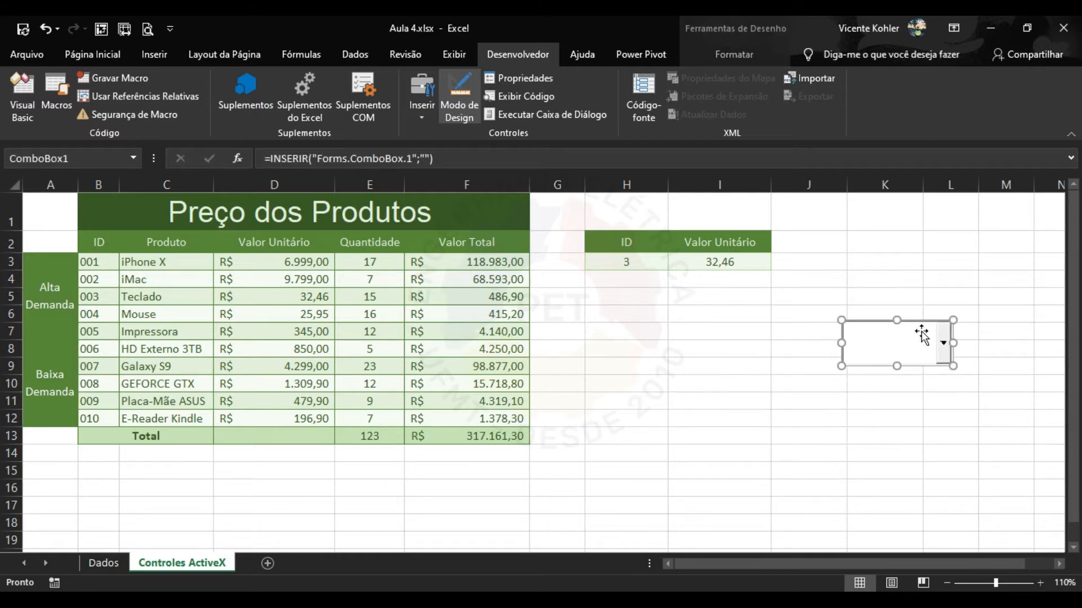
click(460, 97)
click(942, 344)
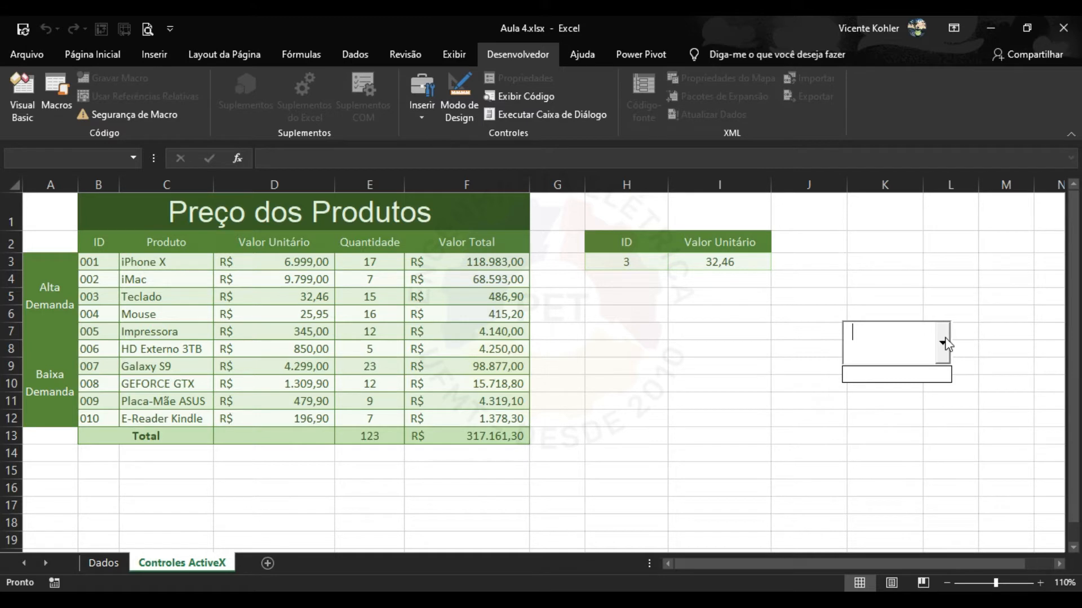
click(942, 343)
click(718, 330)
click(736, 366)
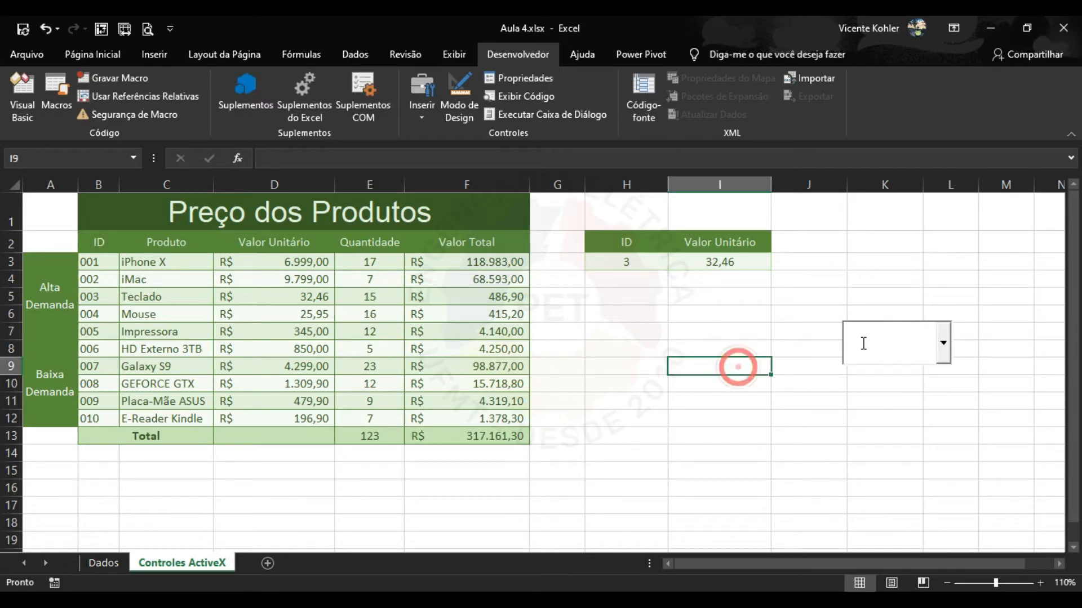
click(904, 338)
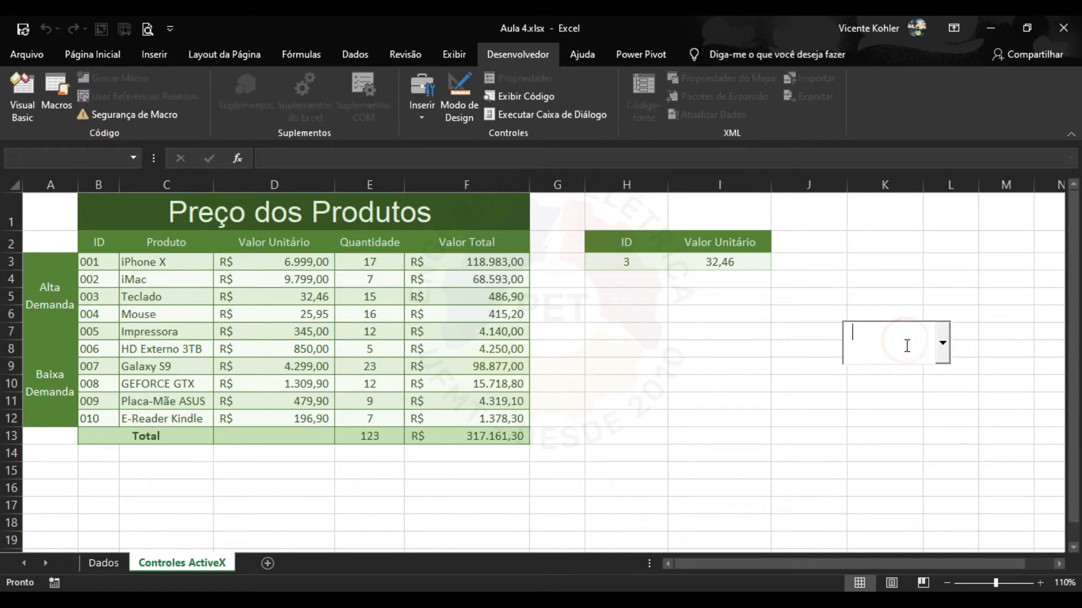
click(461, 96)
click(906, 345)
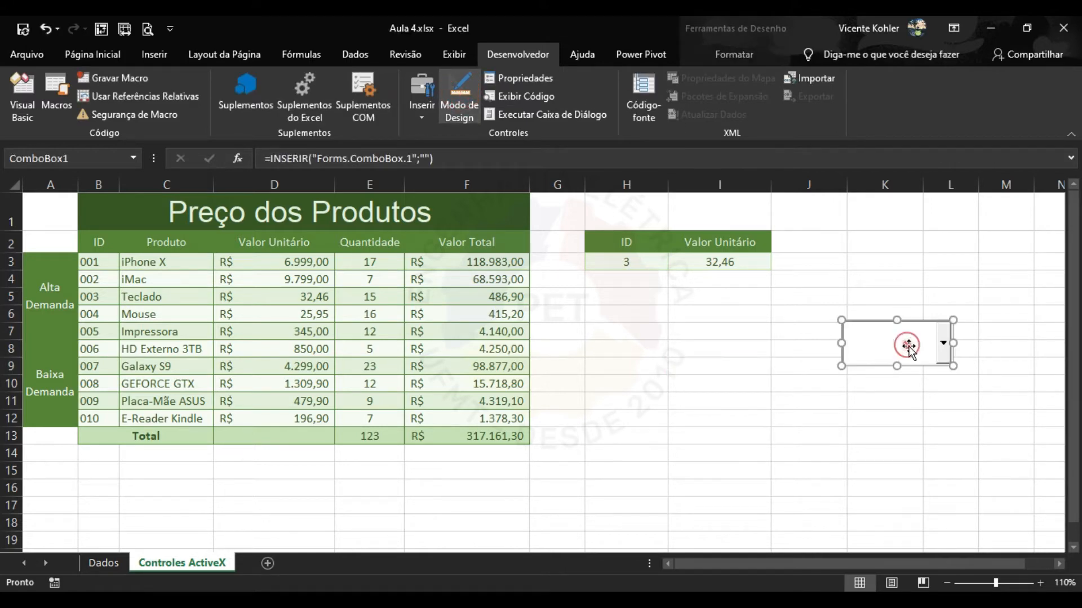
Set ComboBox1's LinkedCell property to J4 in its Properties window.
click(522, 80)
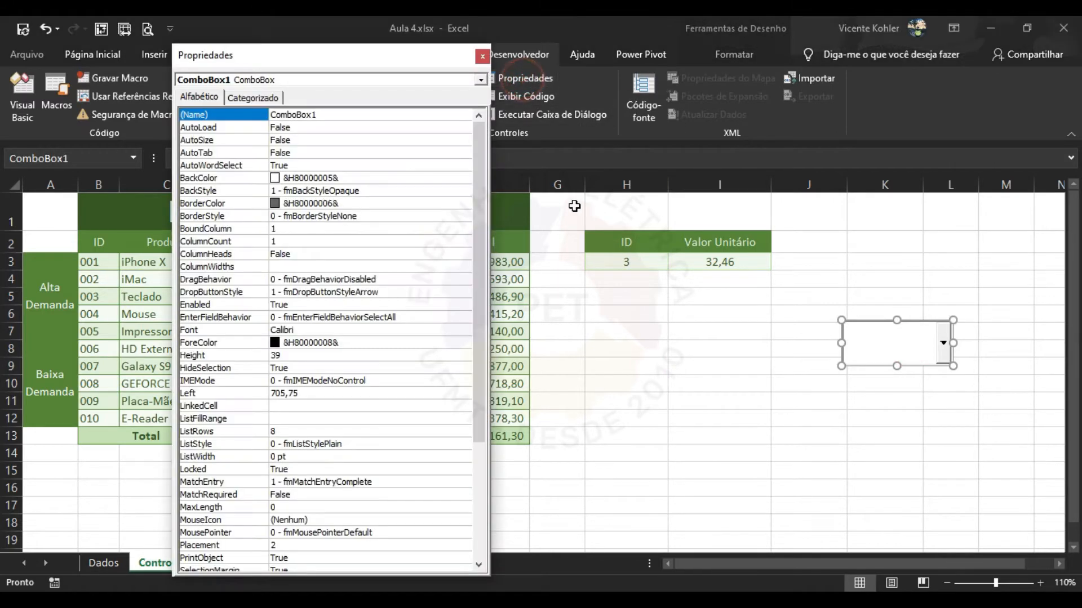
drag(370, 62, 312, 52)
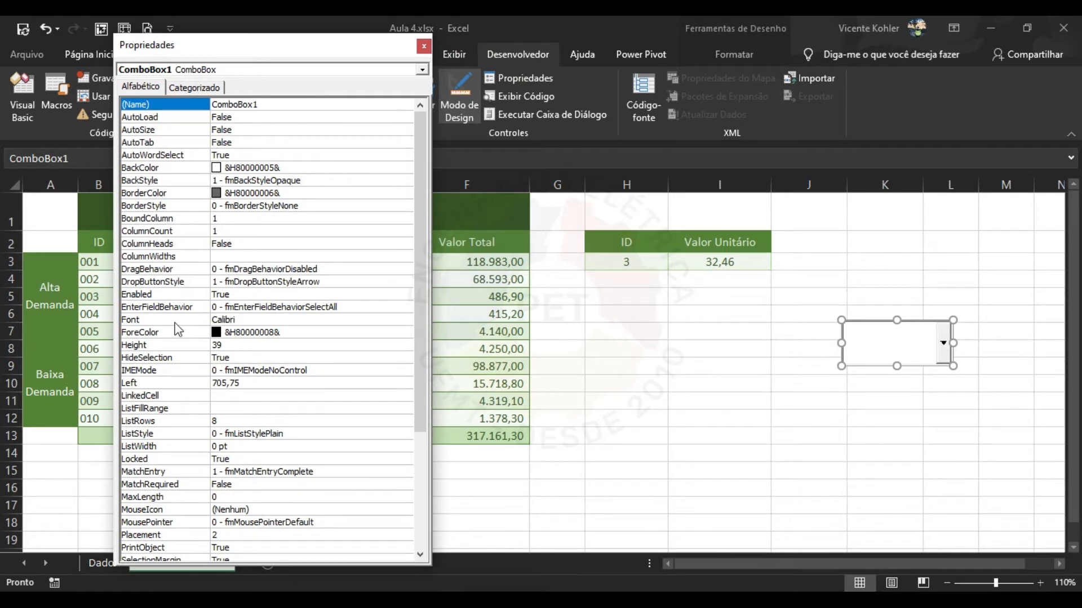
click(187, 396)
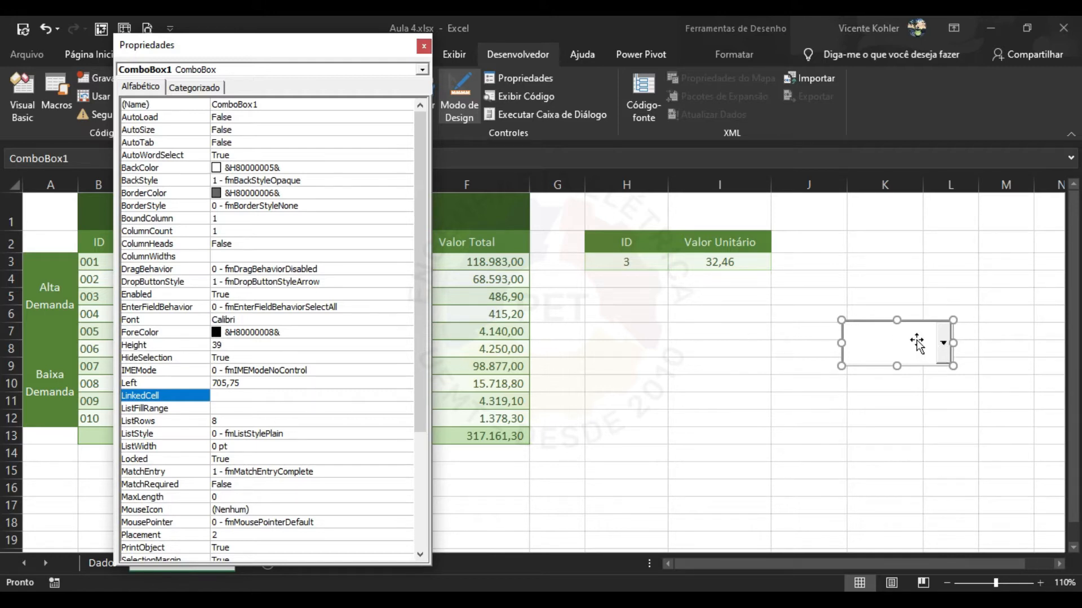
click(247, 397)
click(814, 282)
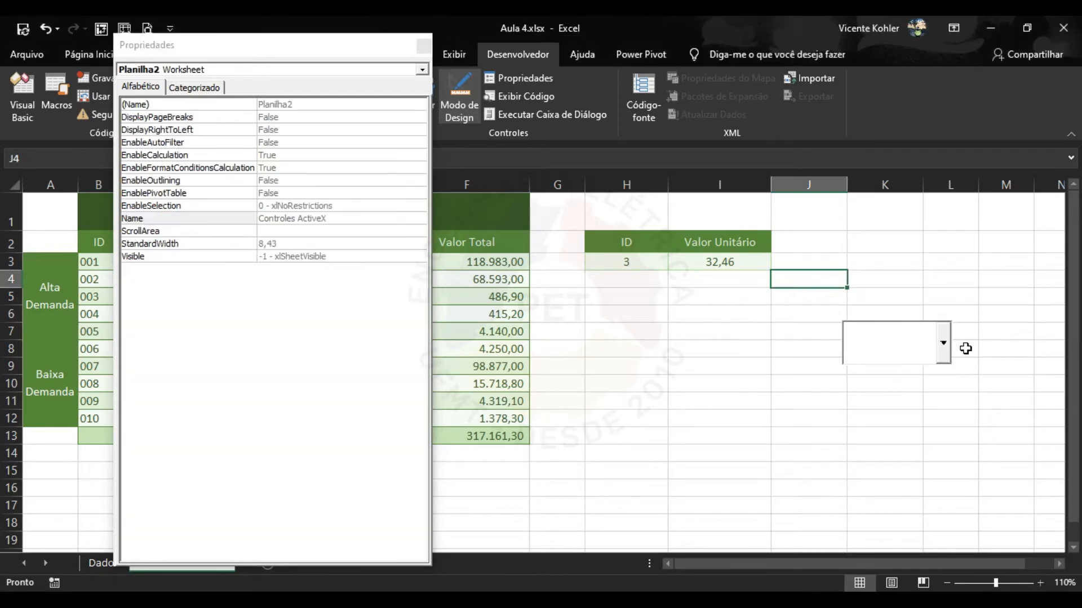
click(898, 348)
click(237, 397)
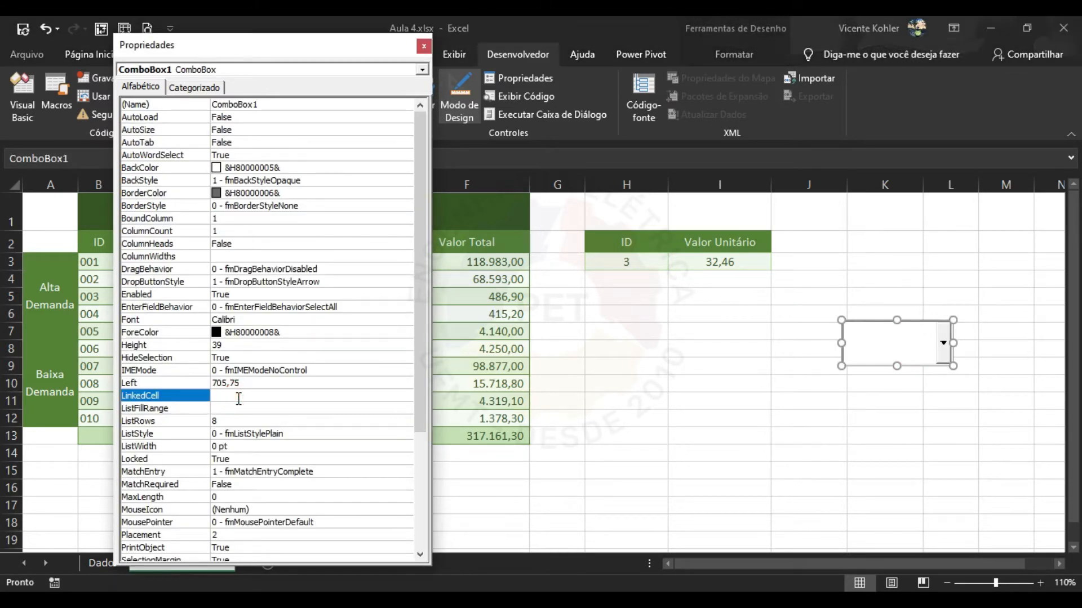
key(Caps_Lock)
text(J4)
click(243, 407)
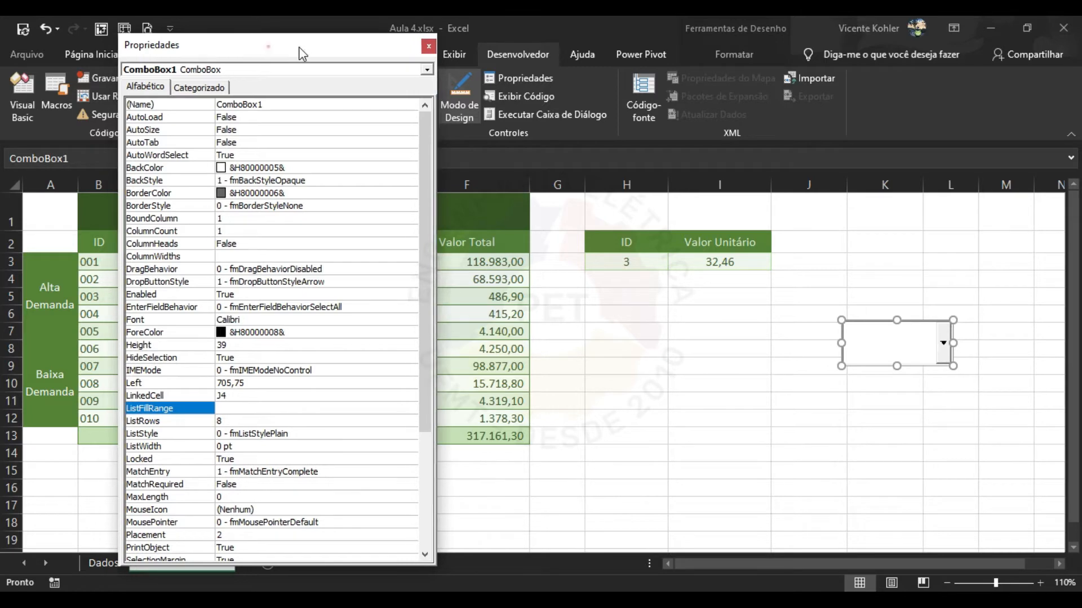
drag(271, 47, 470, 40)
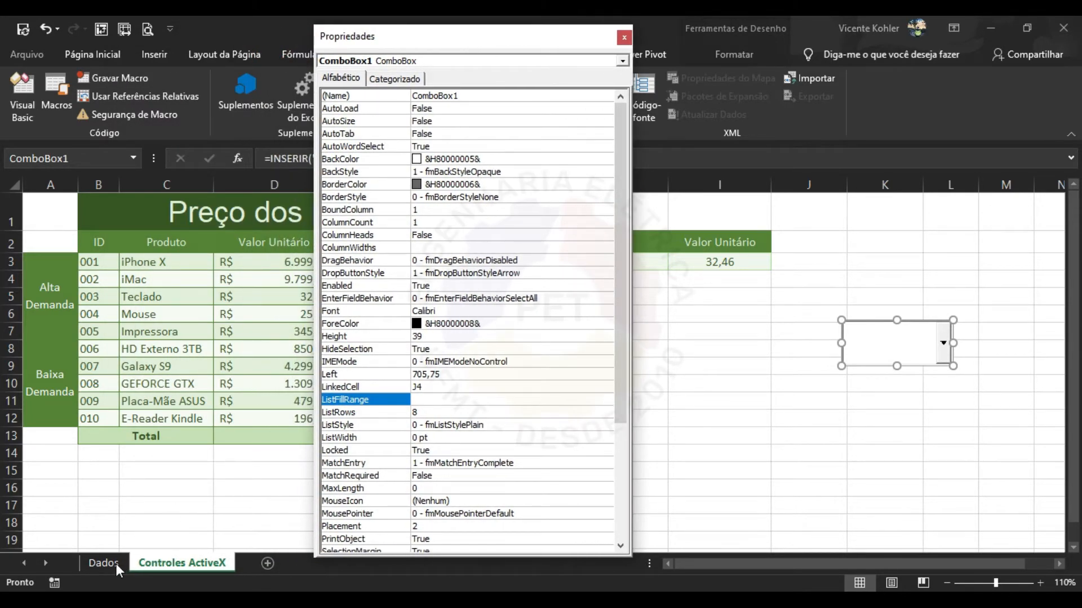
On the Dados sheet, build the reference Dados!B4:B7 in cell B10 and select its text.
click(104, 563)
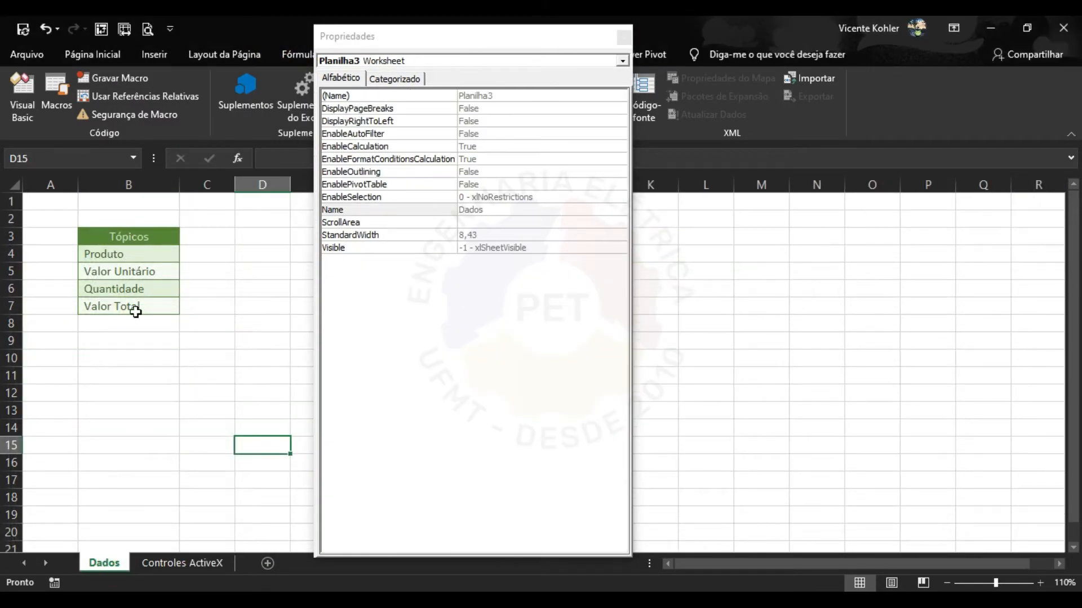
click(120, 363)
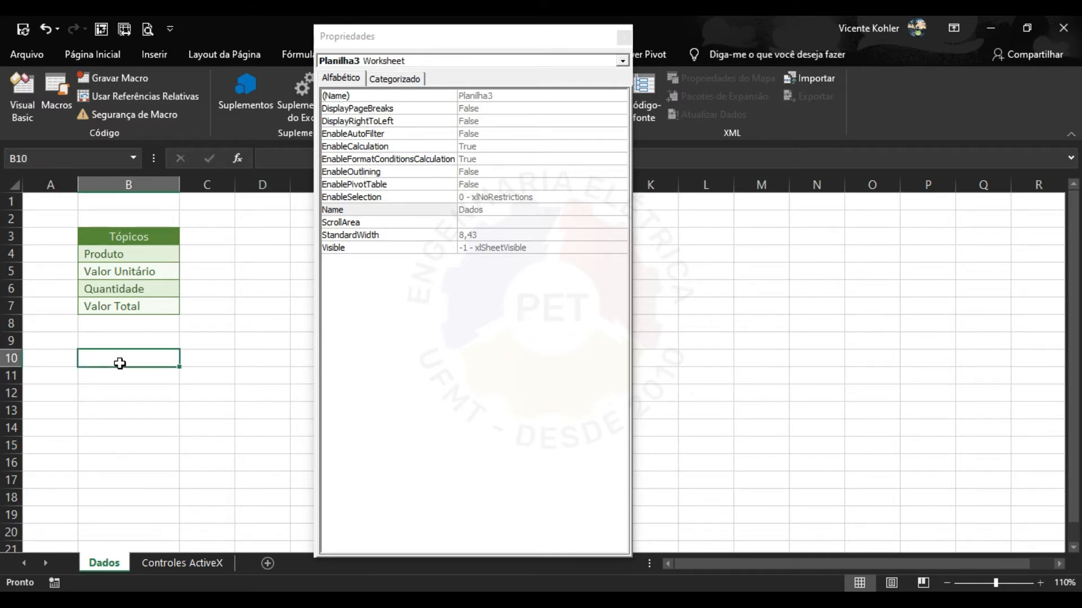
text(D)
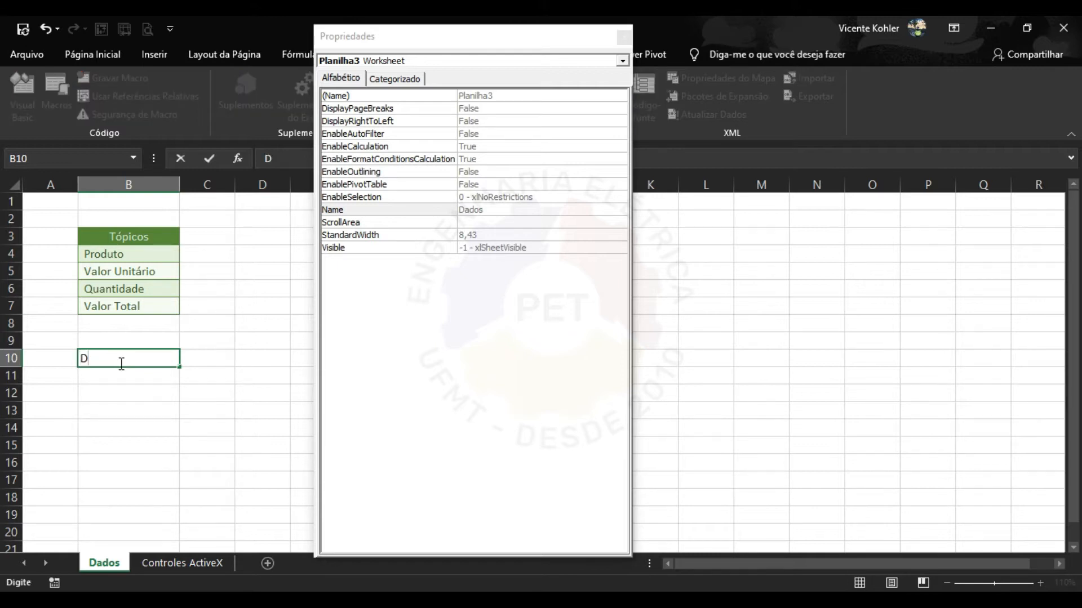
key(Caps_Lock)
text(ados!)
click(79, 358)
text(=)
click(137, 359)
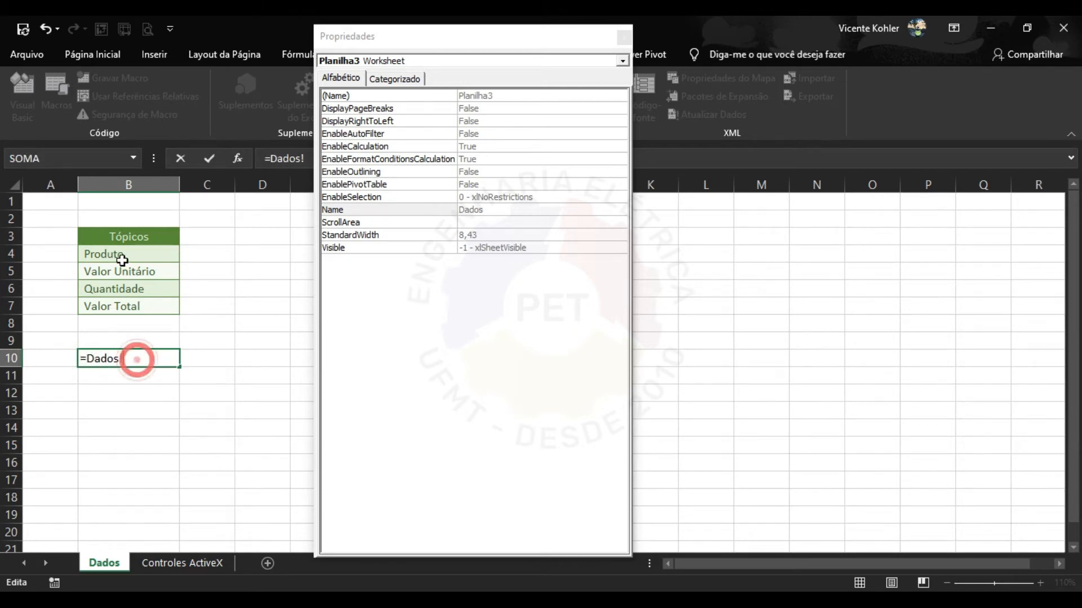
drag(121, 259, 138, 308)
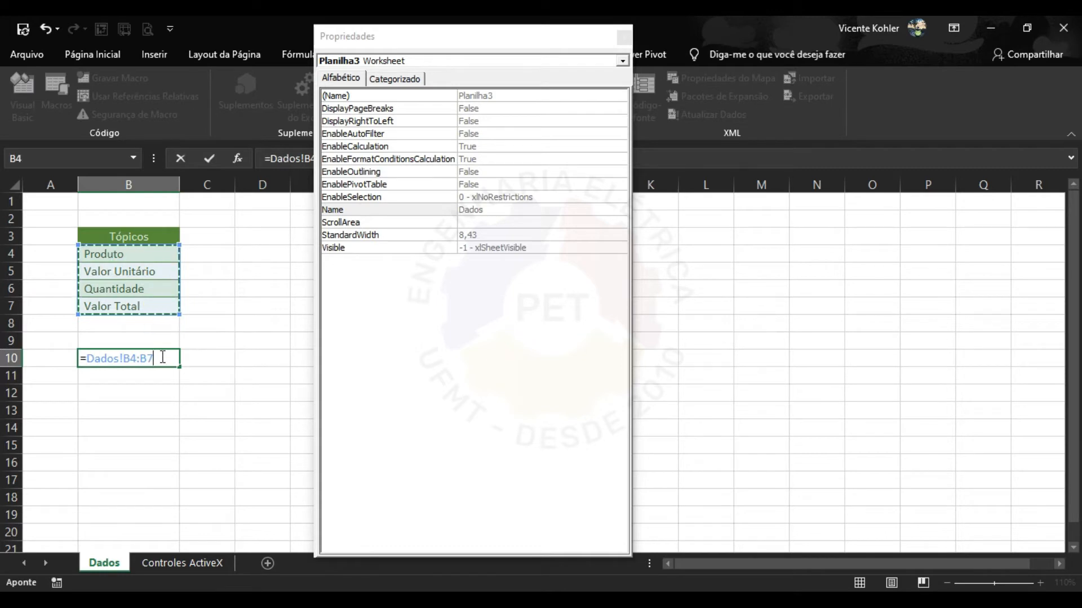
drag(162, 358, 91, 358)
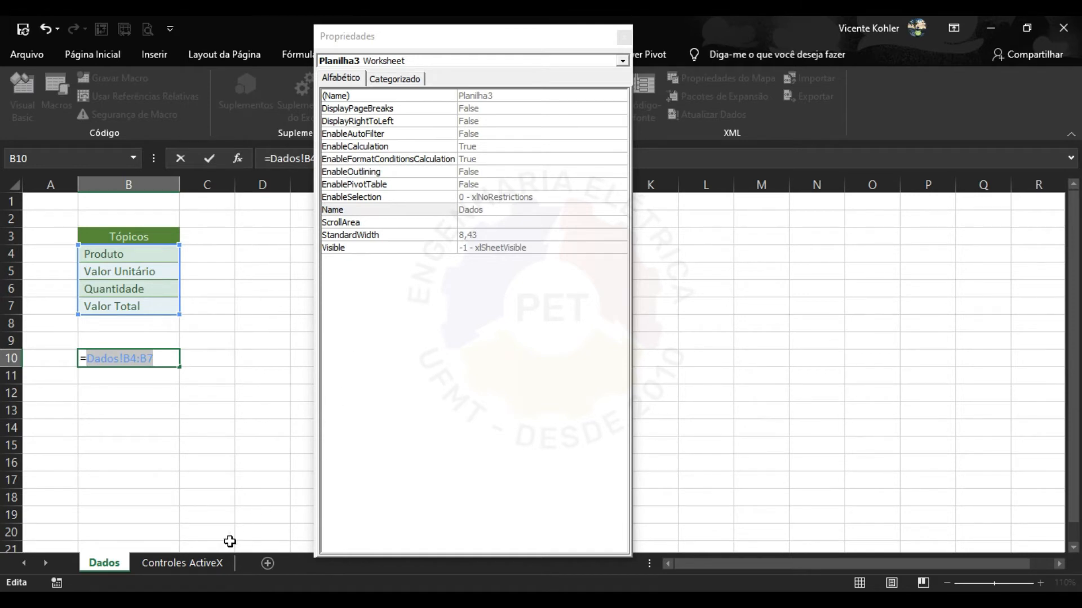
Abandon the test formula in B10 and return to the Controles ActiveX sheet.
click(218, 560)
click(902, 355)
click(950, 328)
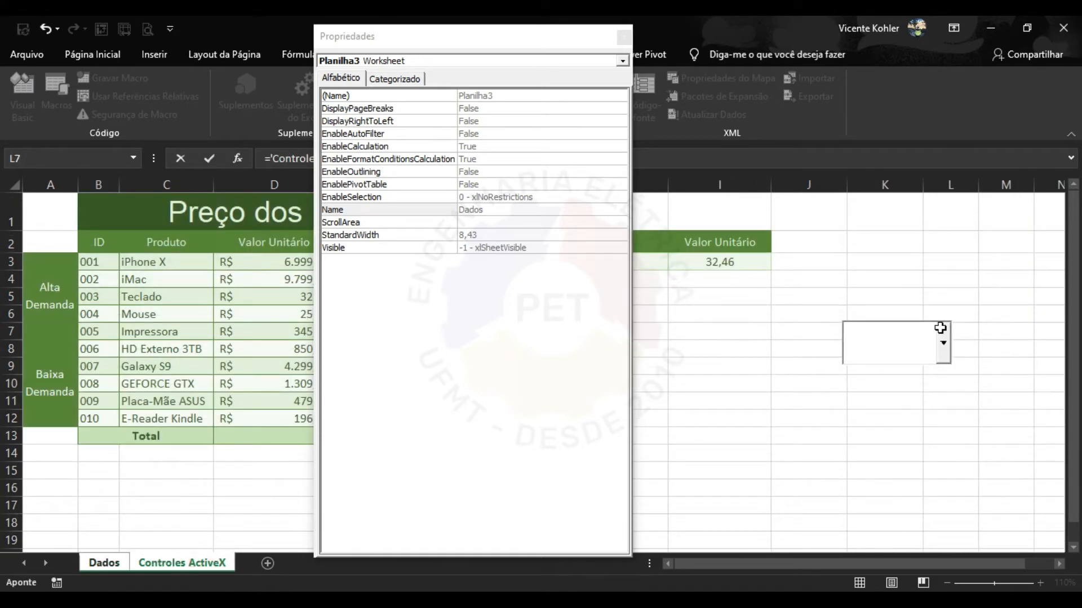
click(918, 337)
click(104, 562)
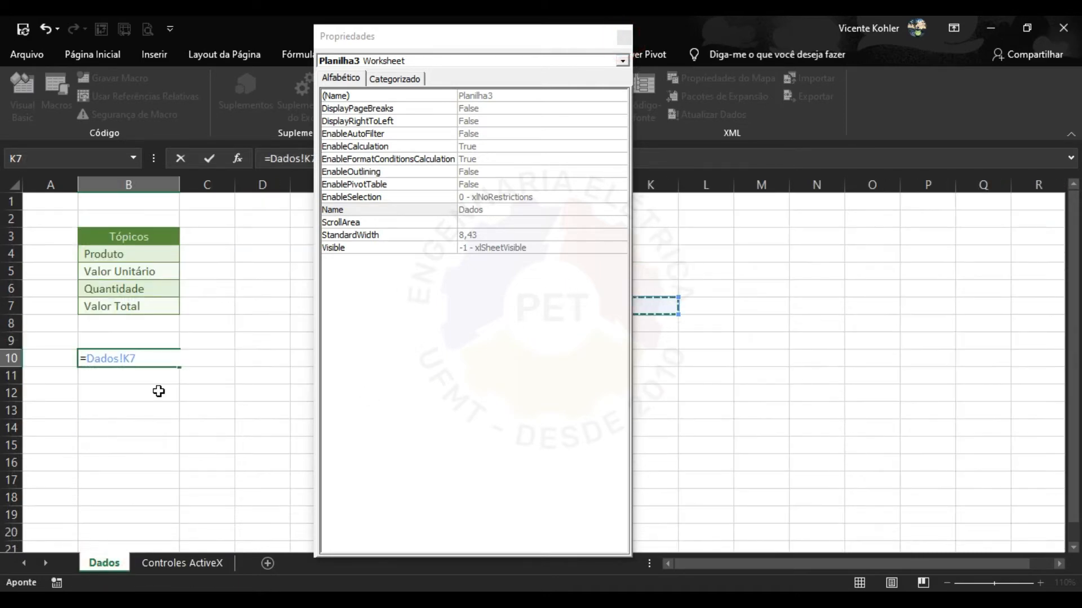
key(Escape)
click(185, 562)
Set ComboBox1's ListFillRange to Dados!B4:B7, close Properties and leave design mode.
click(907, 352)
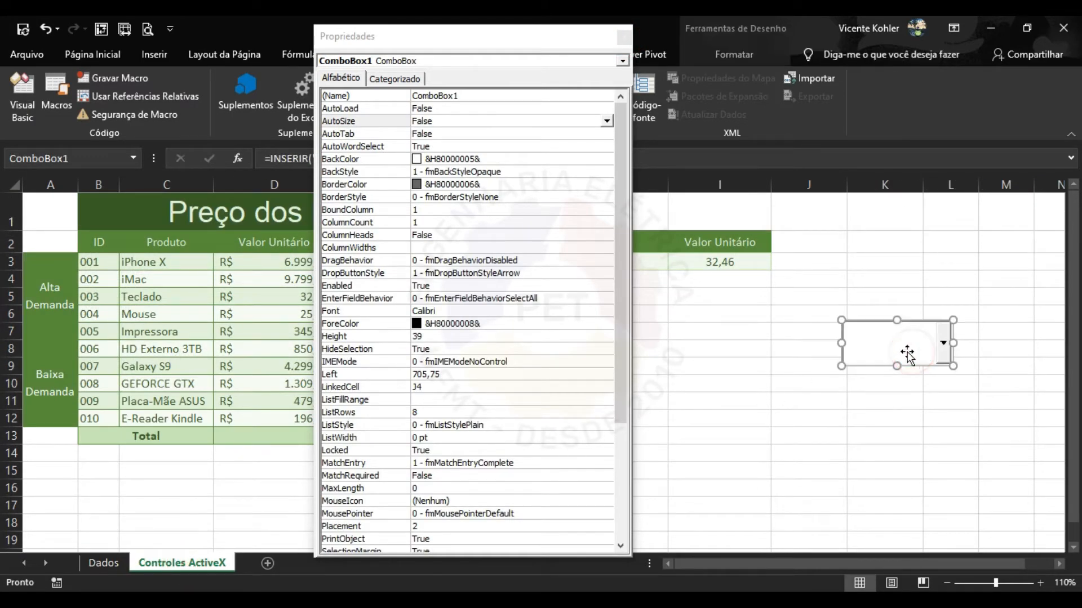
click(386, 388)
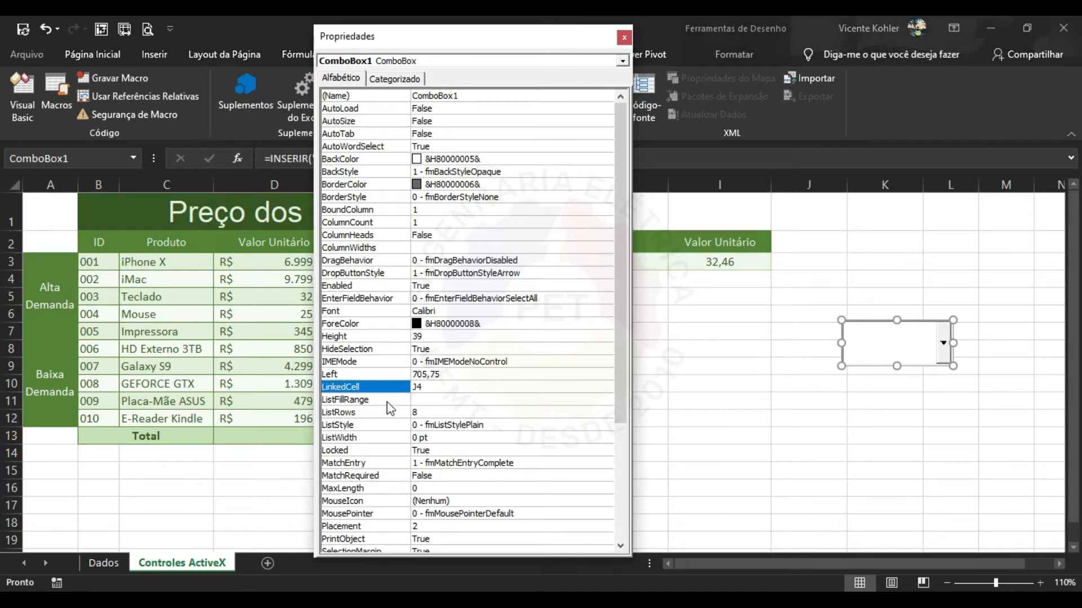
click(387, 400)
text(Dados!B4:B7)
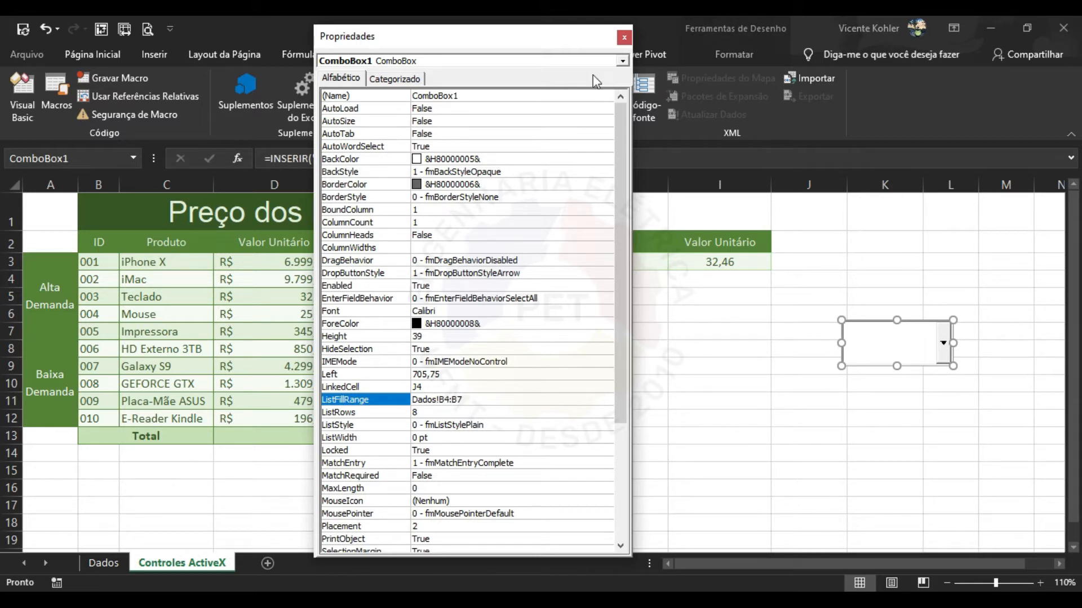
click(624, 37)
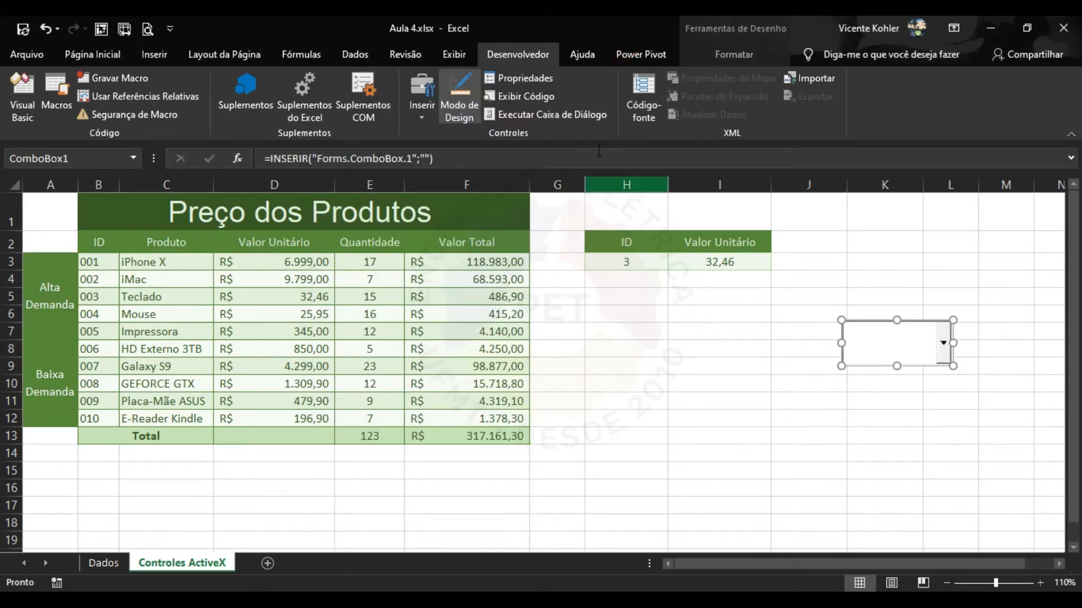
click(456, 101)
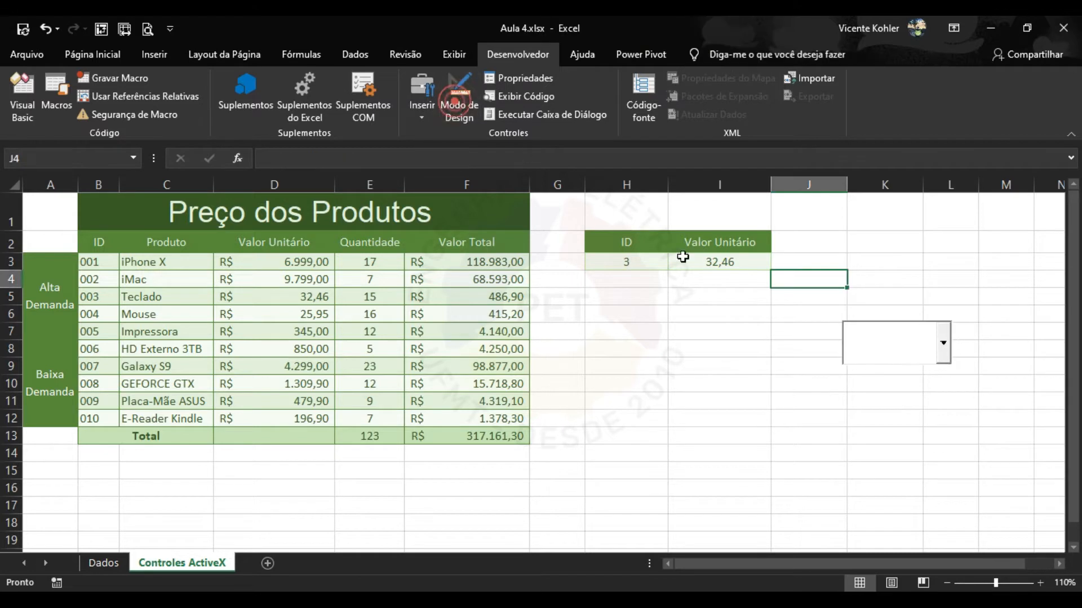
Choose Valor Unitário from the combo box's four-topic list.
click(942, 343)
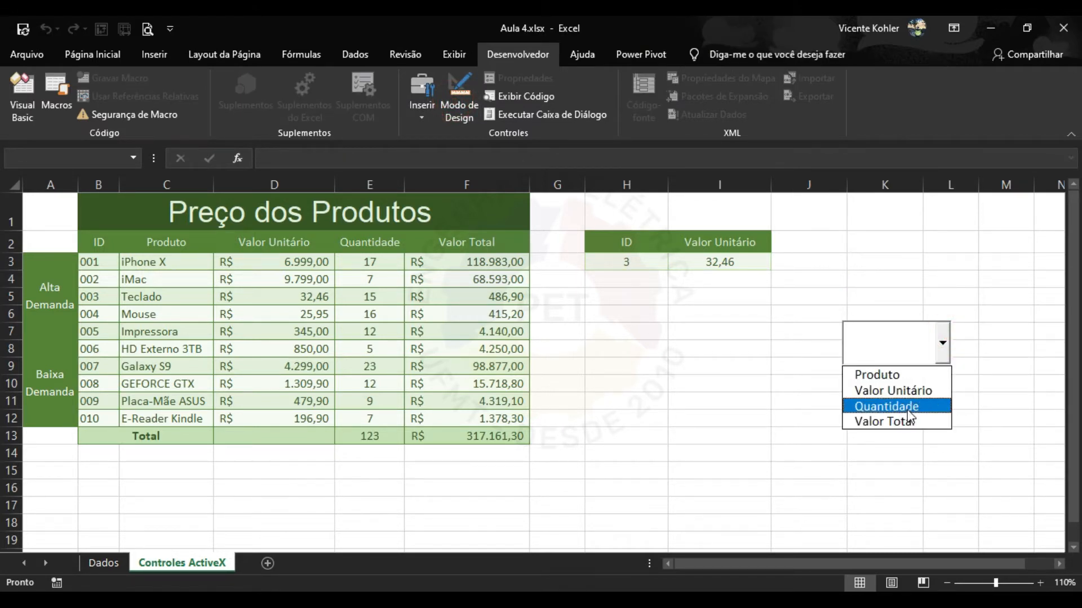
click(902, 391)
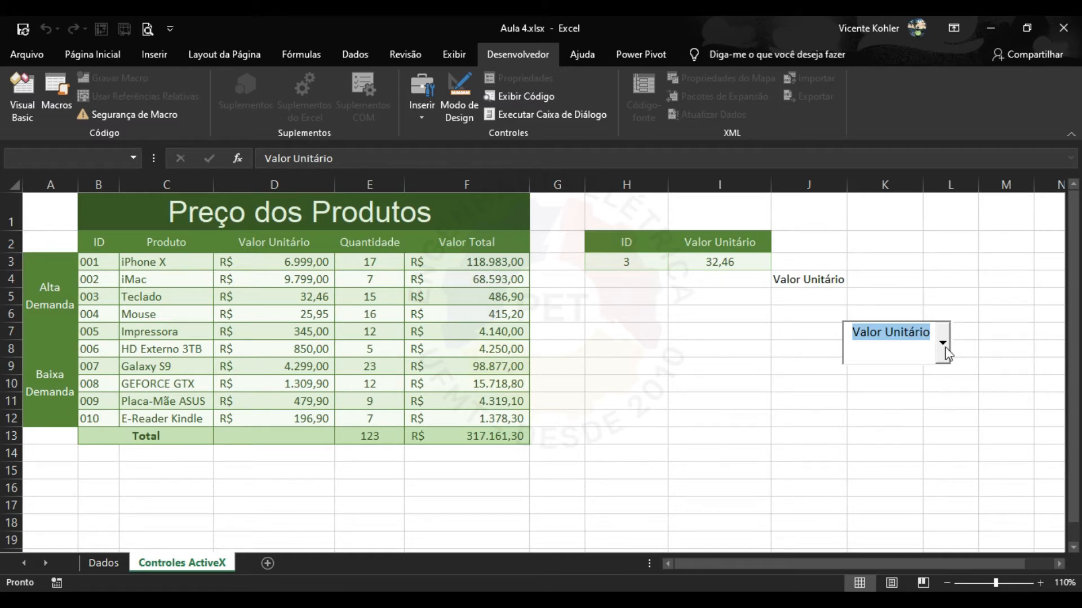
Draw a new Form Controls combo box over H9:I11.
click(420, 120)
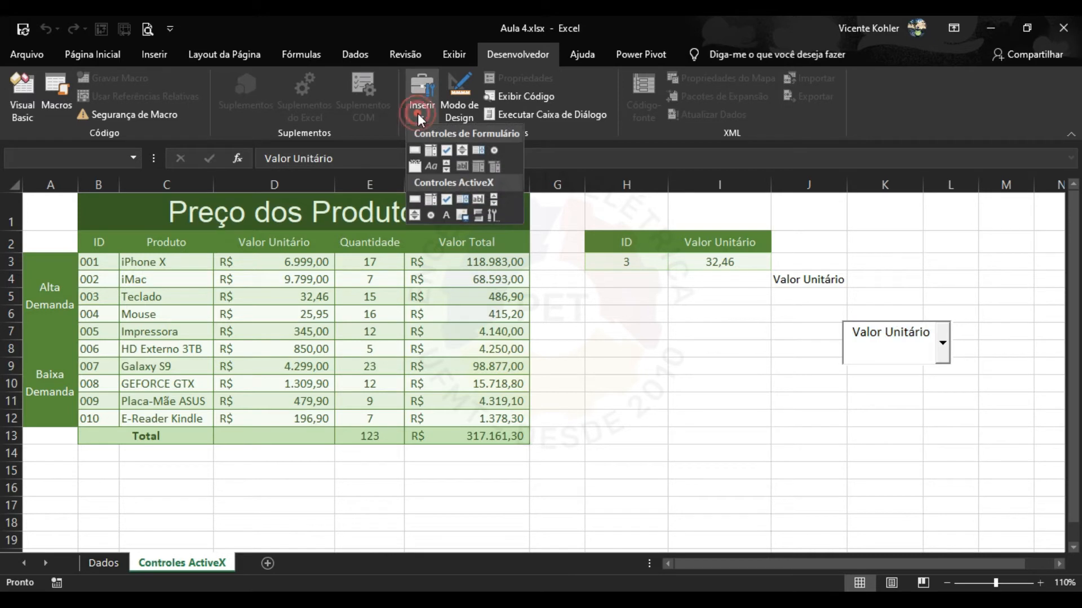
click(429, 154)
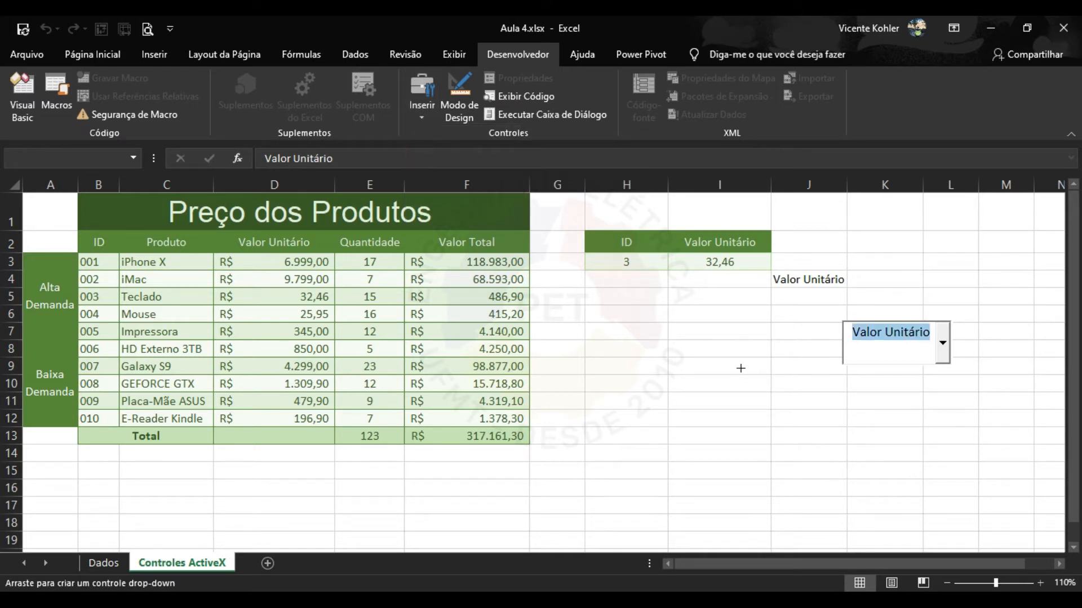
drag(684, 357, 804, 407)
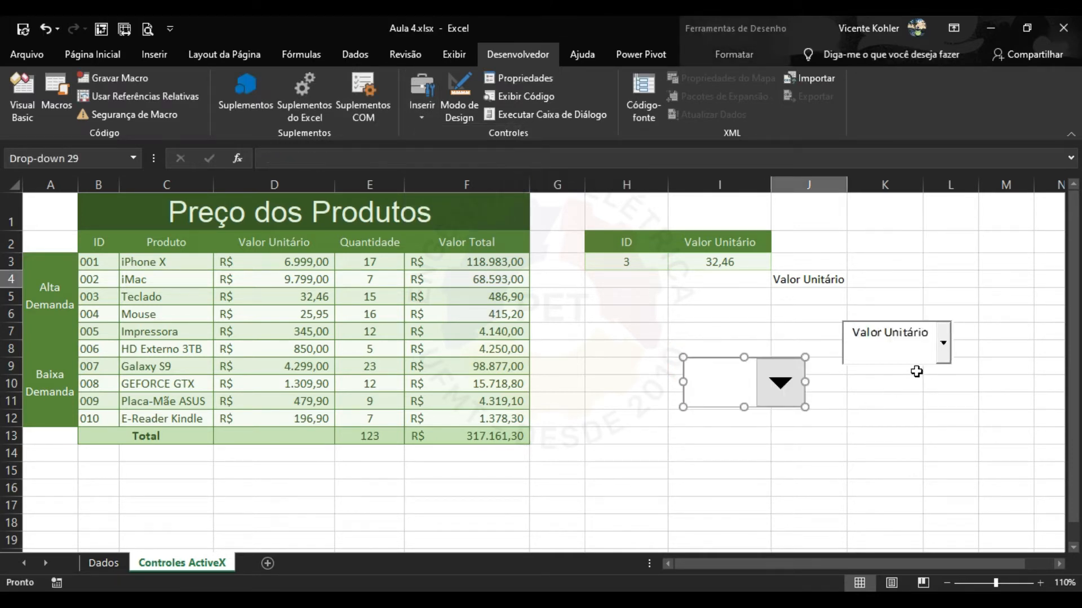
Choose Valor Total in the ActiveX combo box and check the new, still-empty drop-down.
click(943, 342)
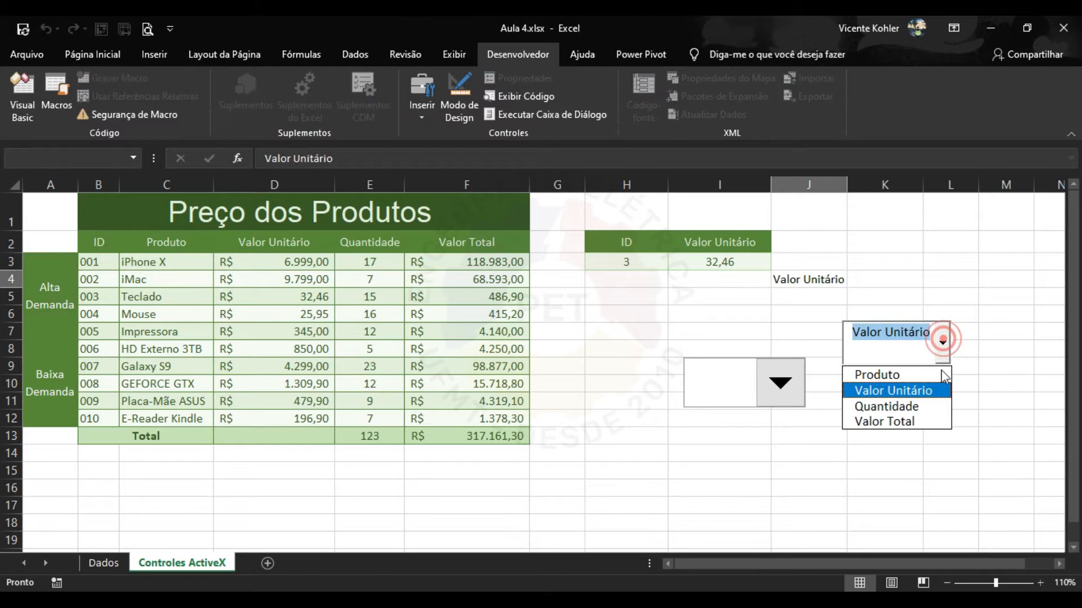
click(913, 415)
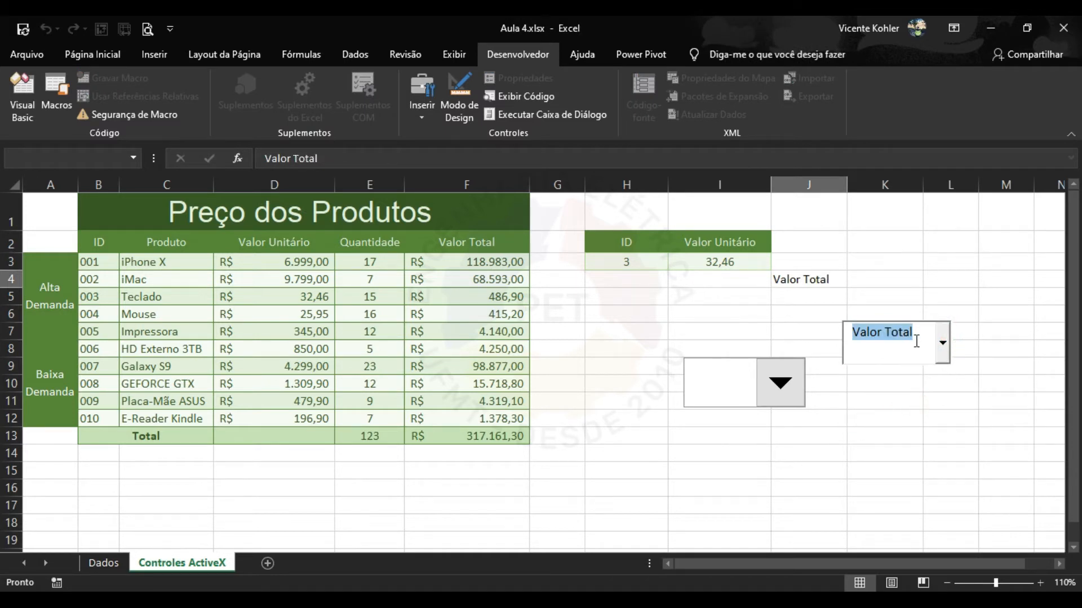
click(835, 279)
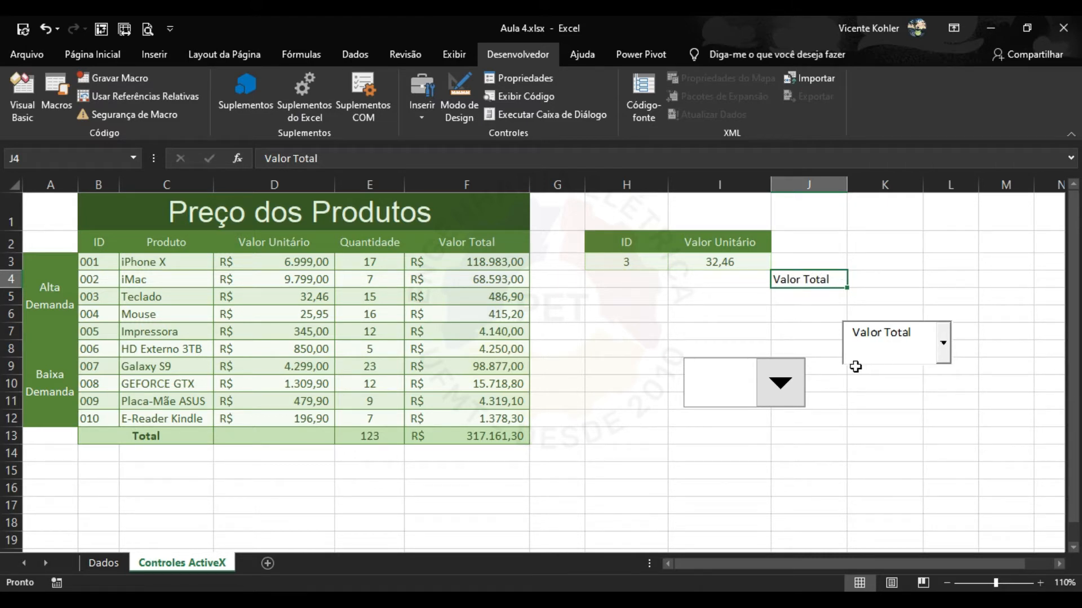
click(782, 385)
click(782, 385)
Give the new drop-down input range Dados!B4:B7 and cell link $J$14.
right_click(770, 379)
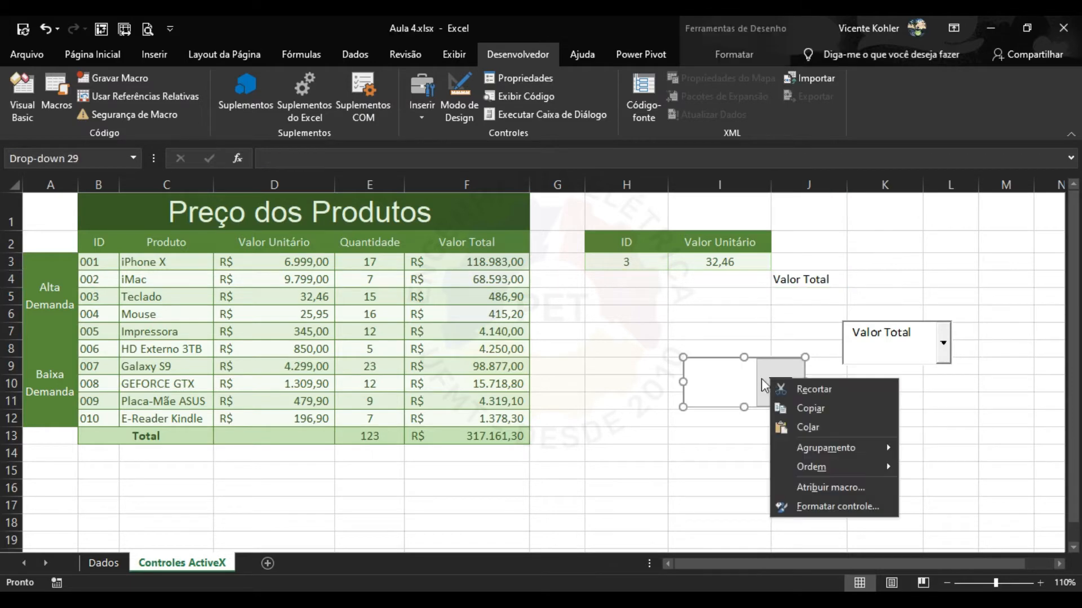
click(825, 504)
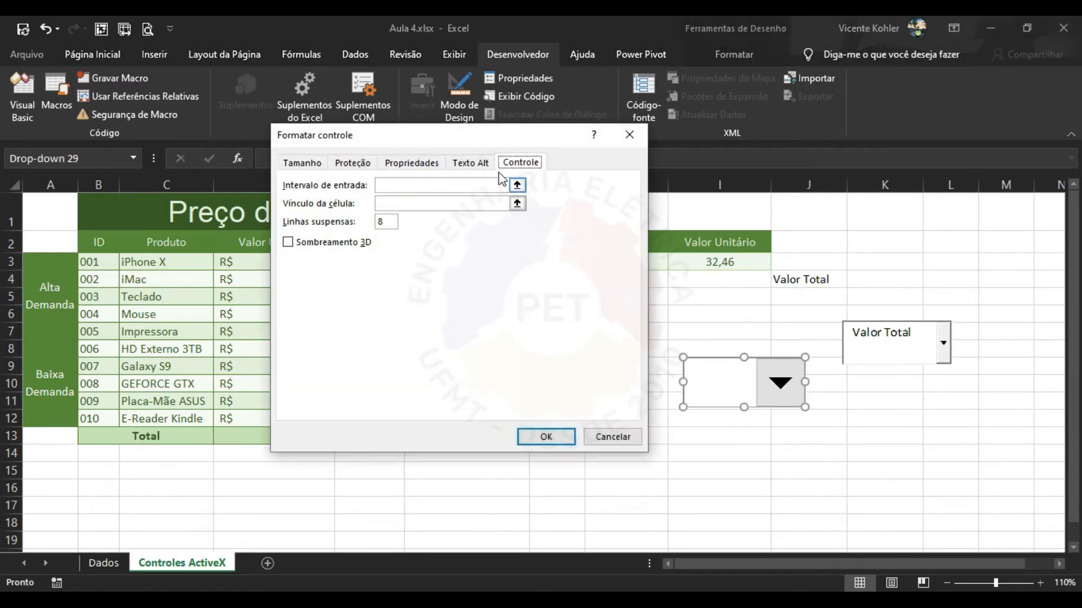
drag(476, 136, 419, 126)
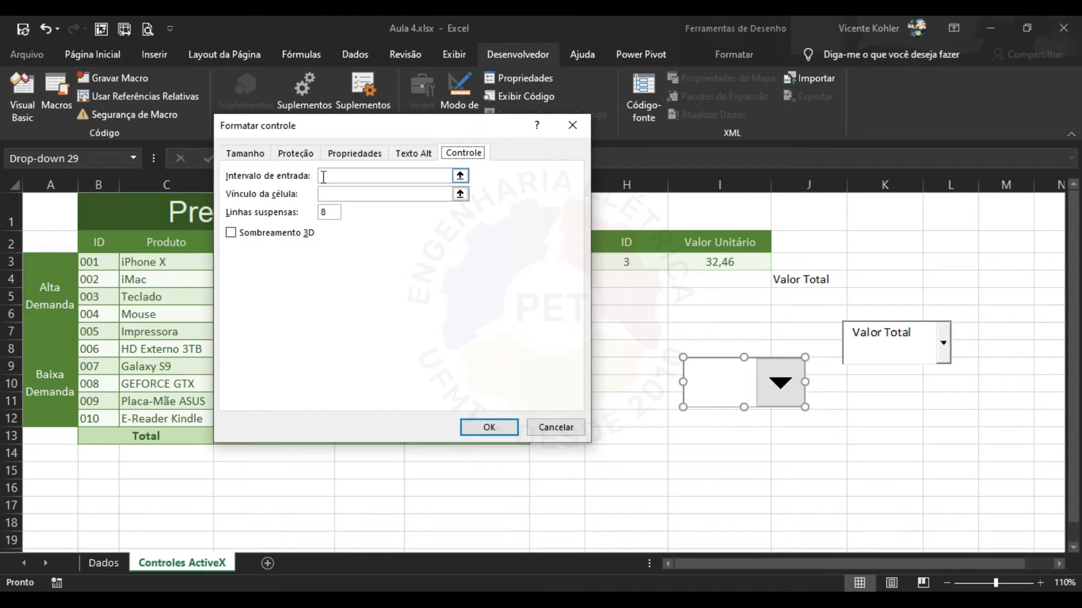
click(407, 178)
text(Dados!B4:B7)
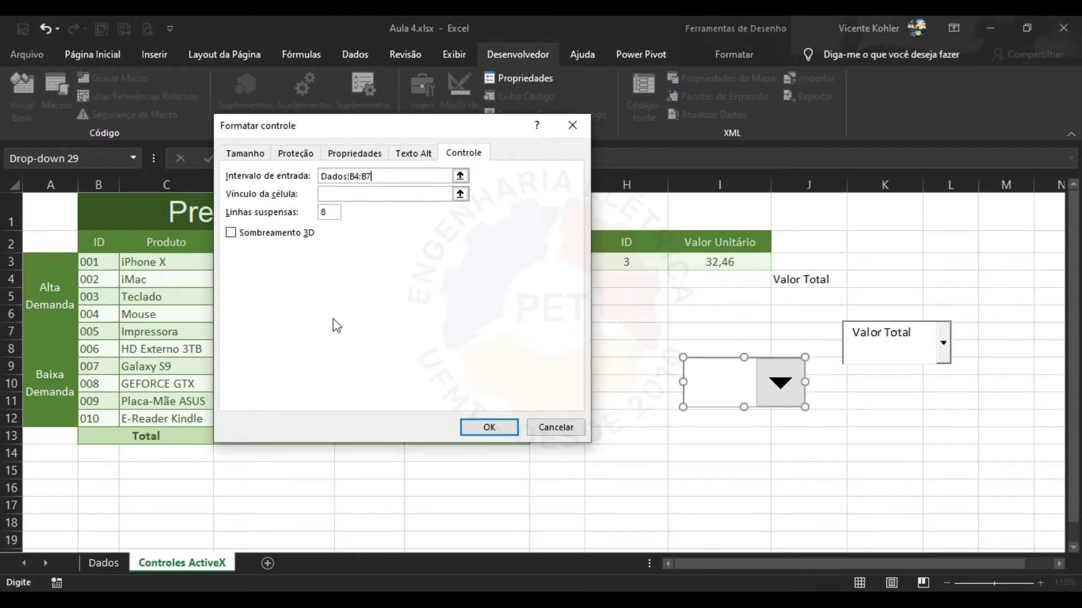
click(378, 194)
click(810, 451)
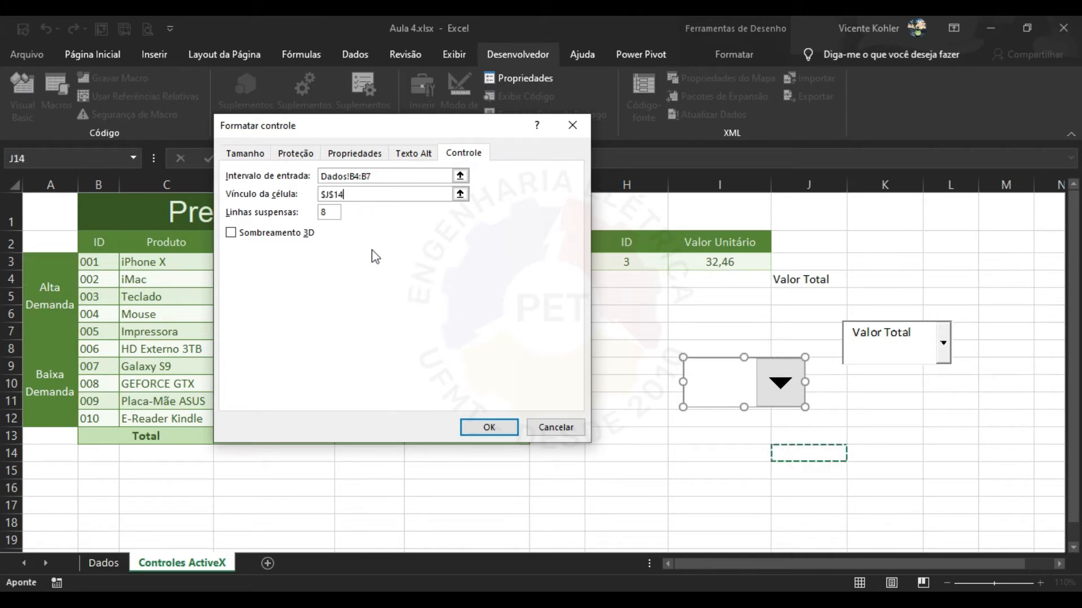
click(364, 196)
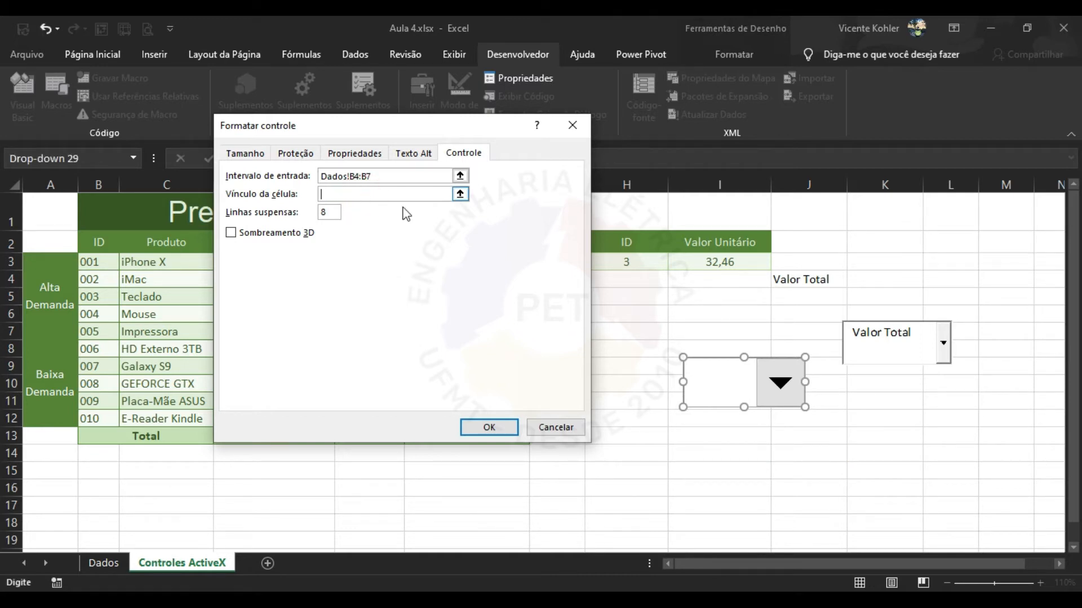
click(817, 454)
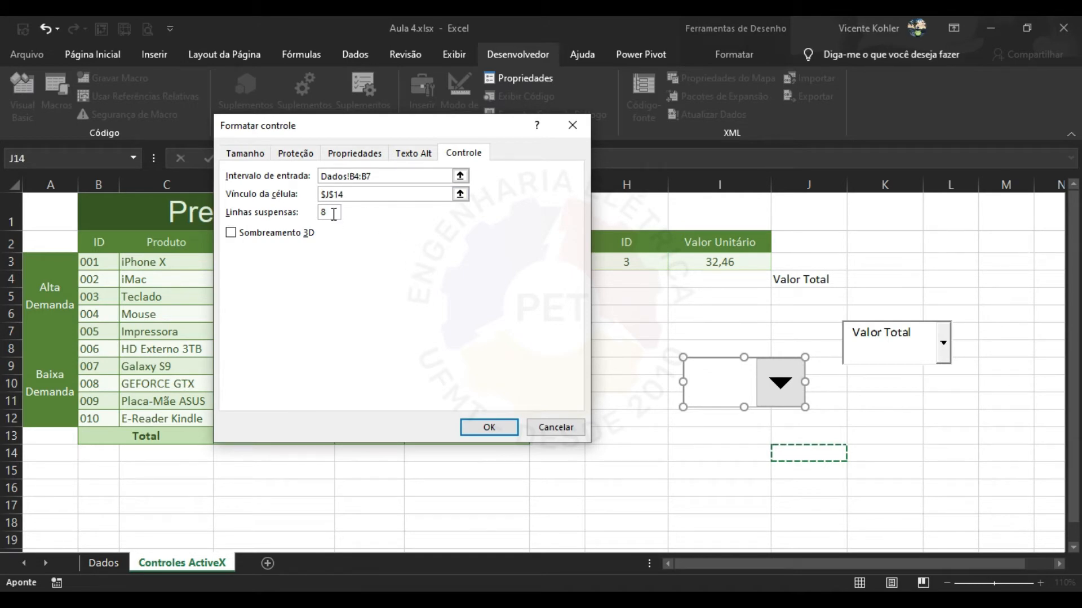
click(496, 435)
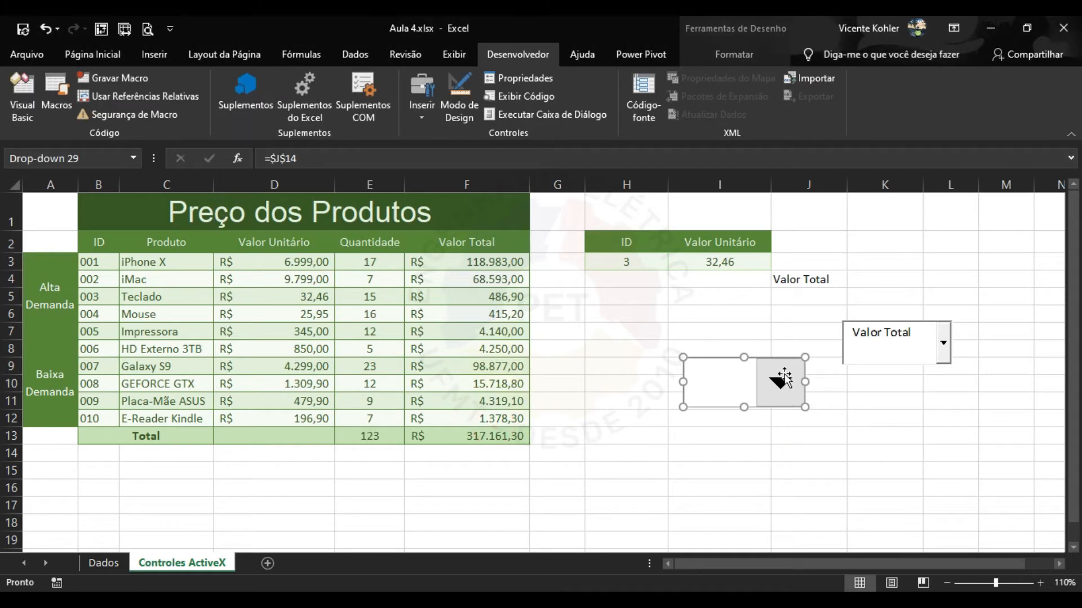
Pick Valor Unitário in the form drop-down and Quantidade in the ActiveX combo box.
click(876, 397)
click(781, 386)
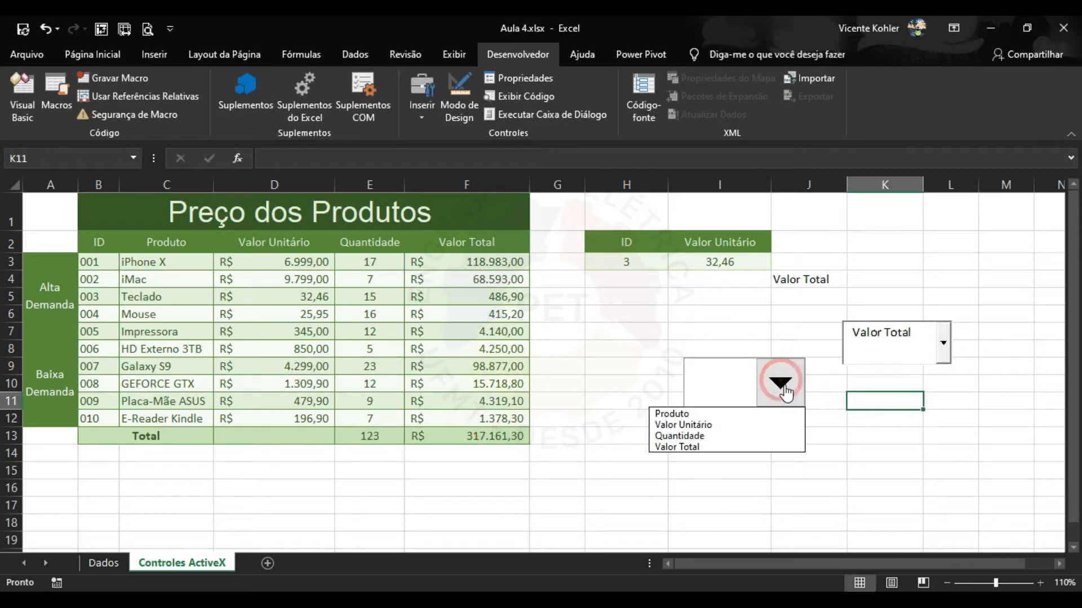
click(726, 425)
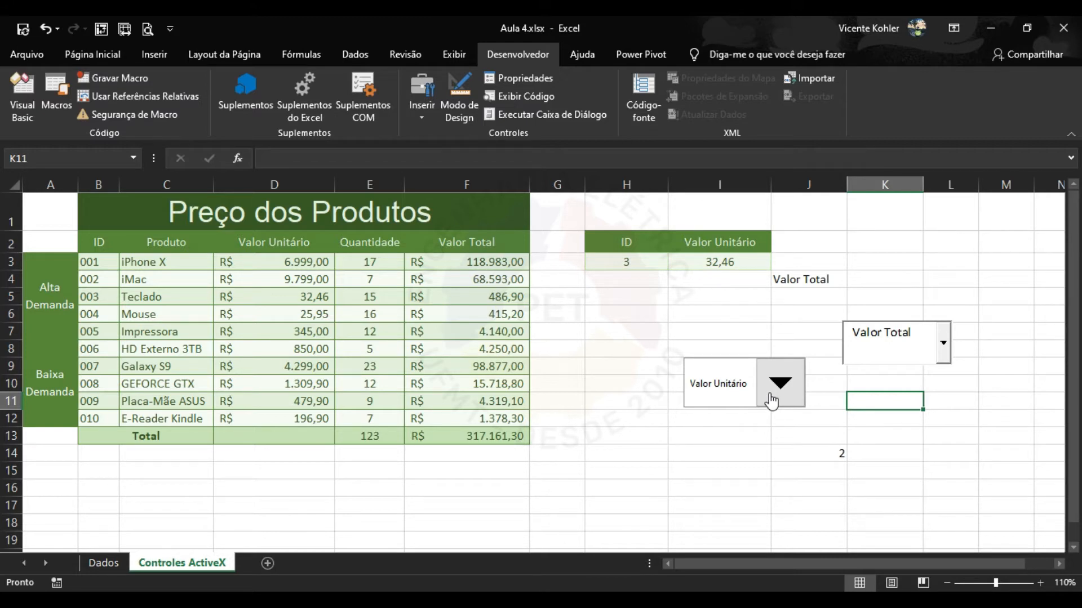
click(911, 349)
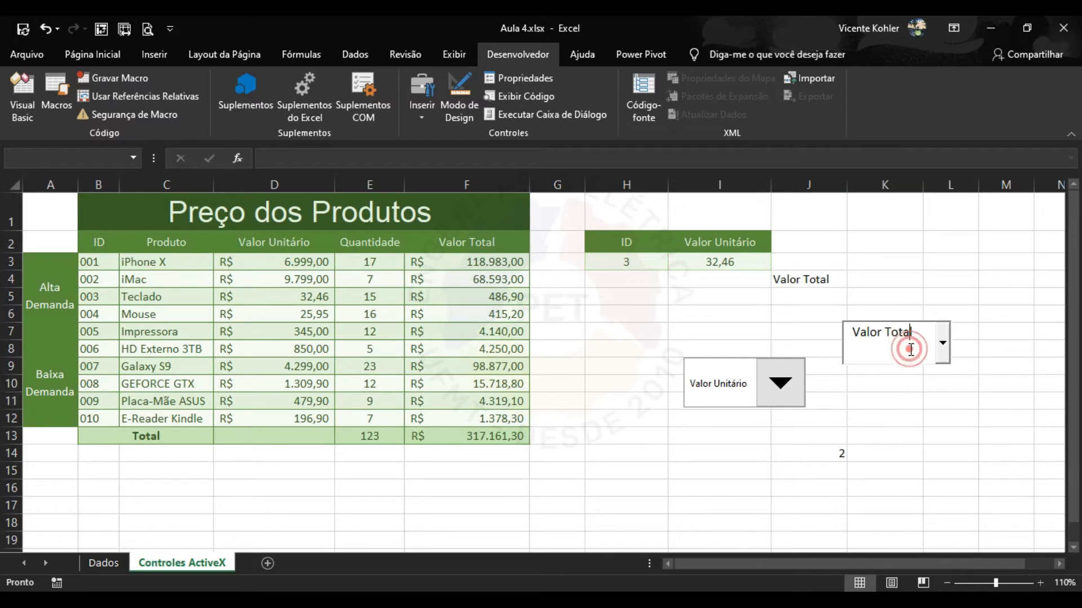
click(942, 349)
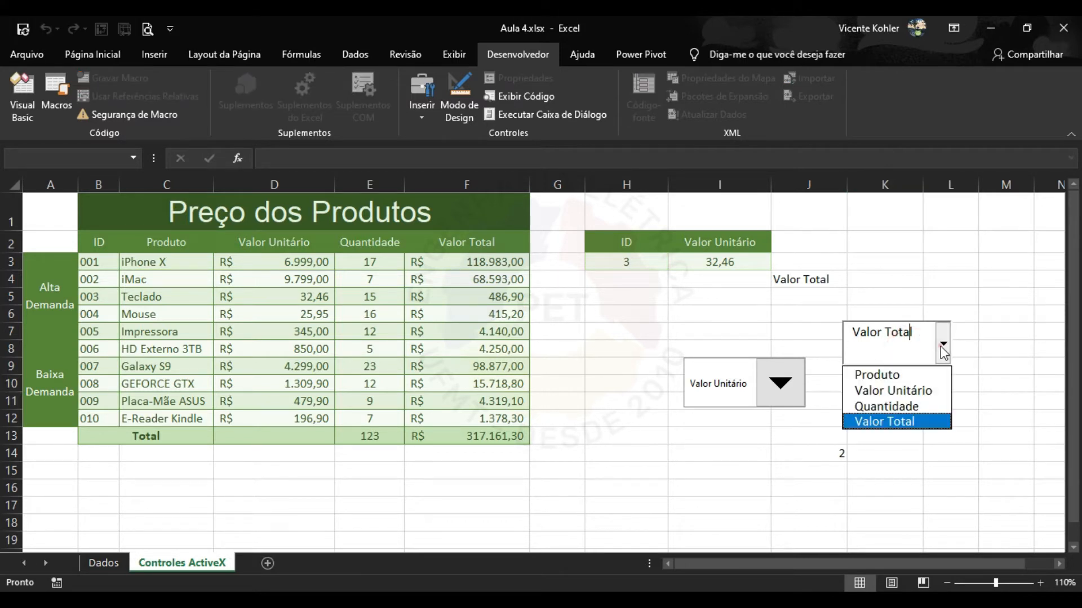
click(917, 405)
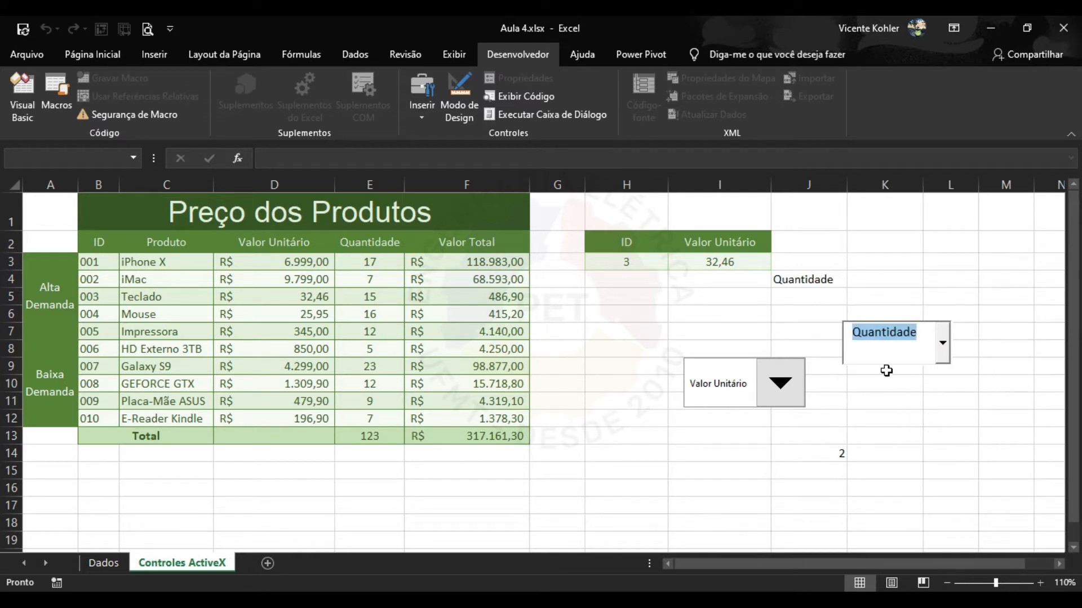
Test Quantidade and Valor Total in the form drop-down, then delete that control.
click(787, 385)
click(755, 436)
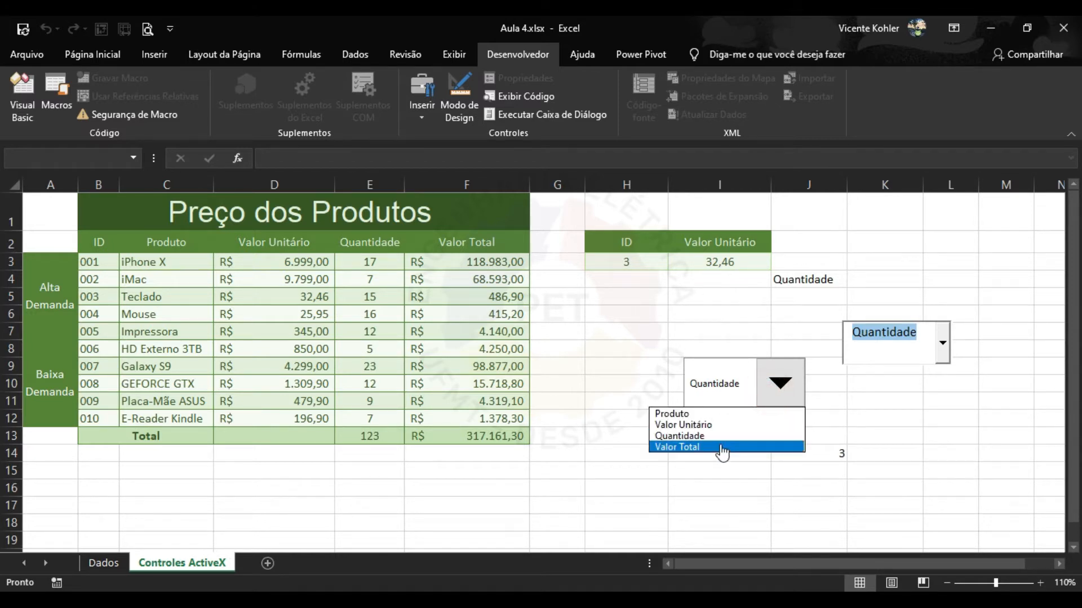
click(719, 448)
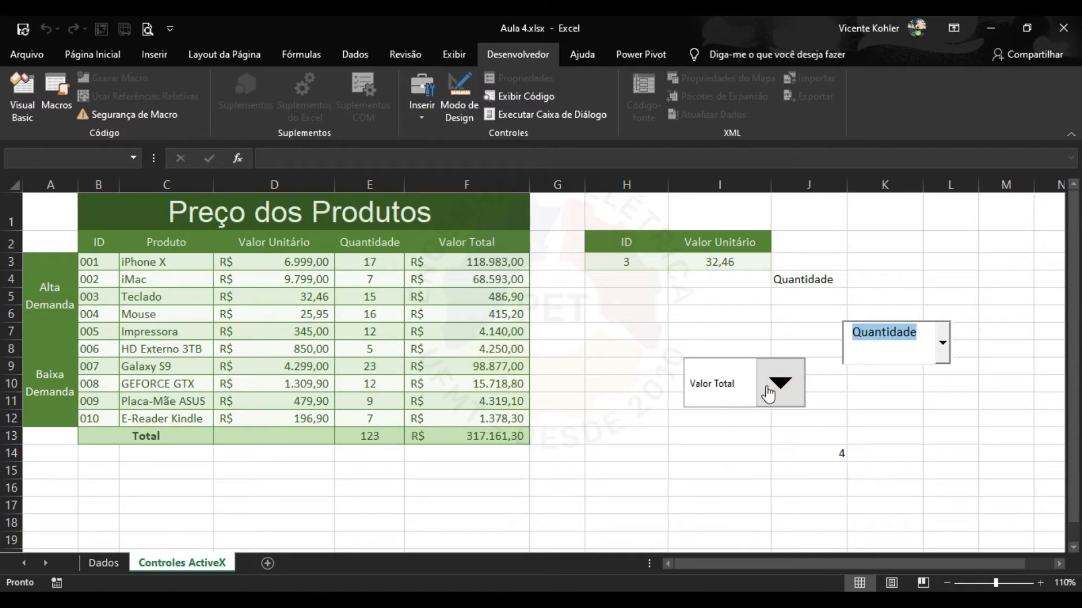
click(779, 401)
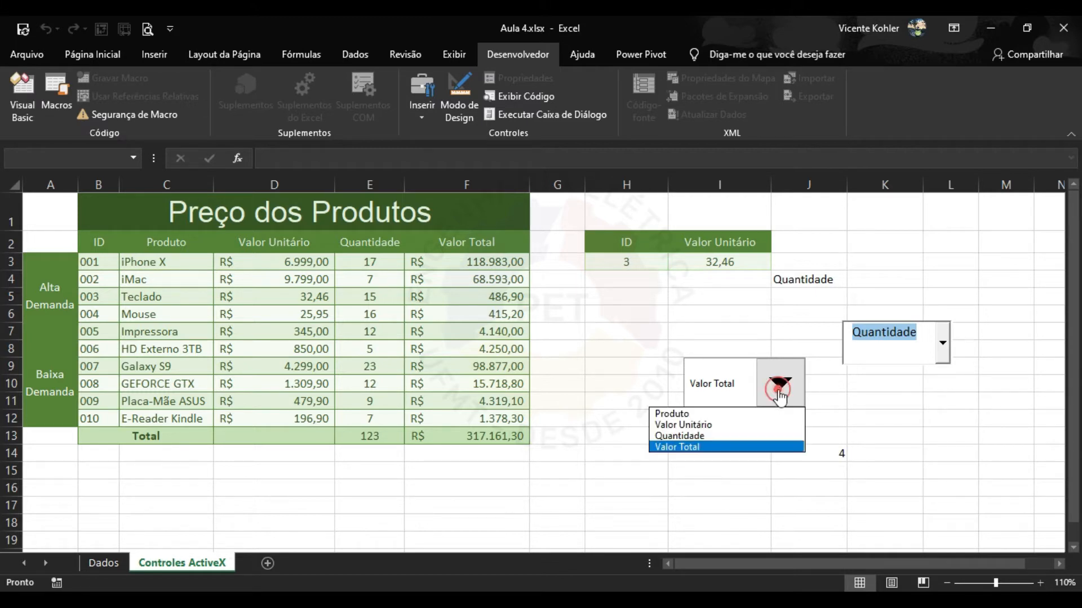
right_click(780, 389)
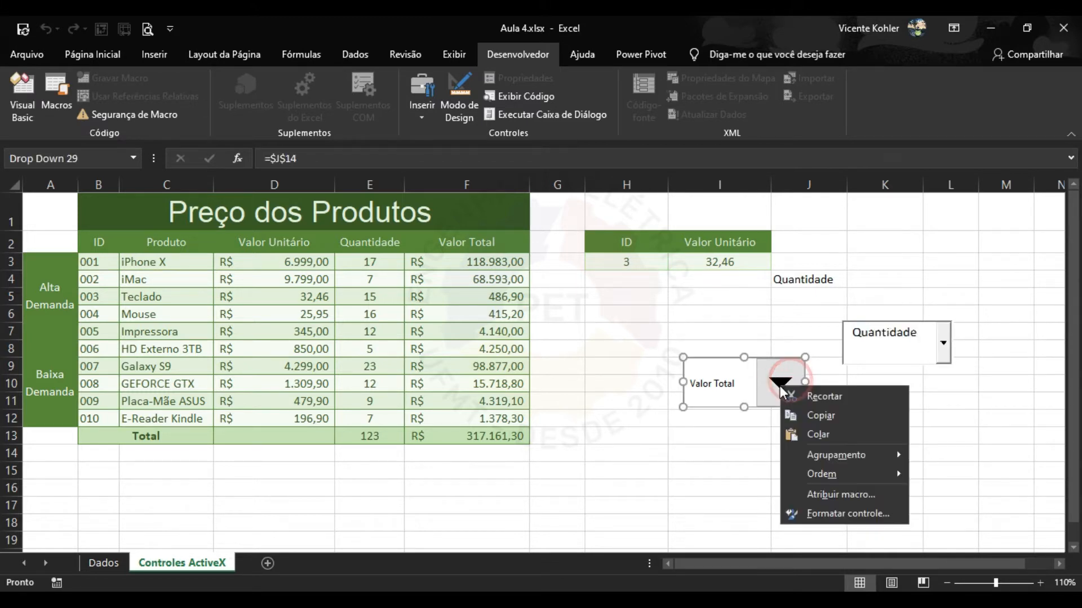
click(773, 386)
key(Delete)
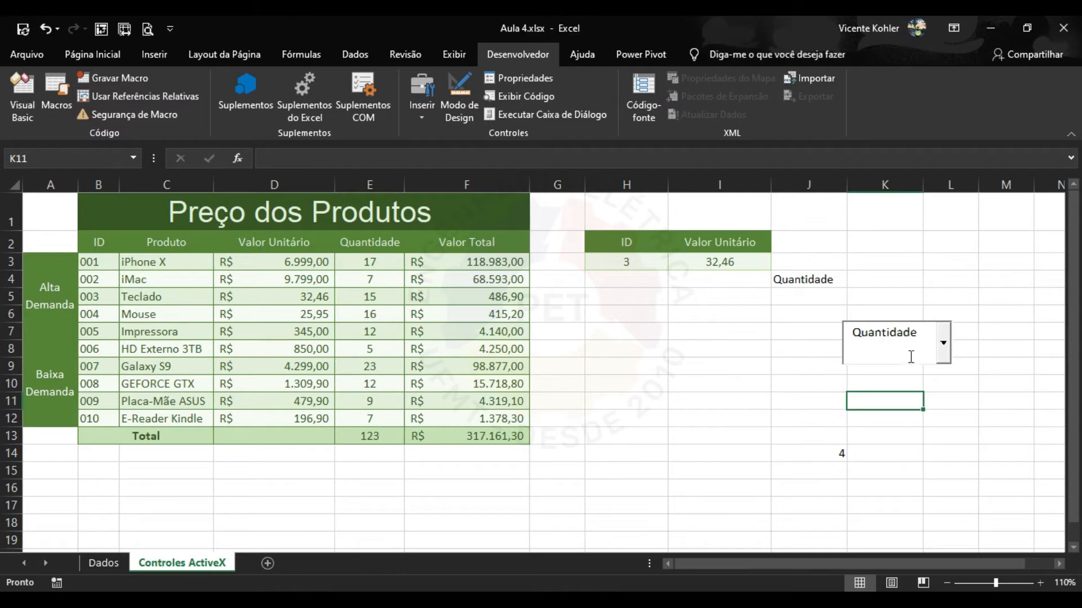
click(911, 344)
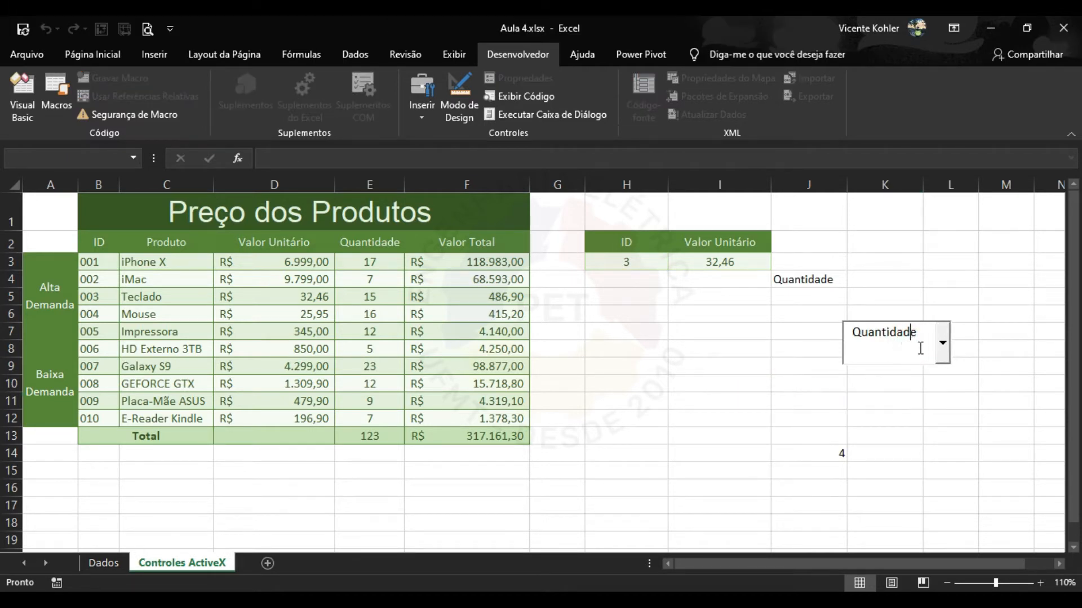
click(471, 101)
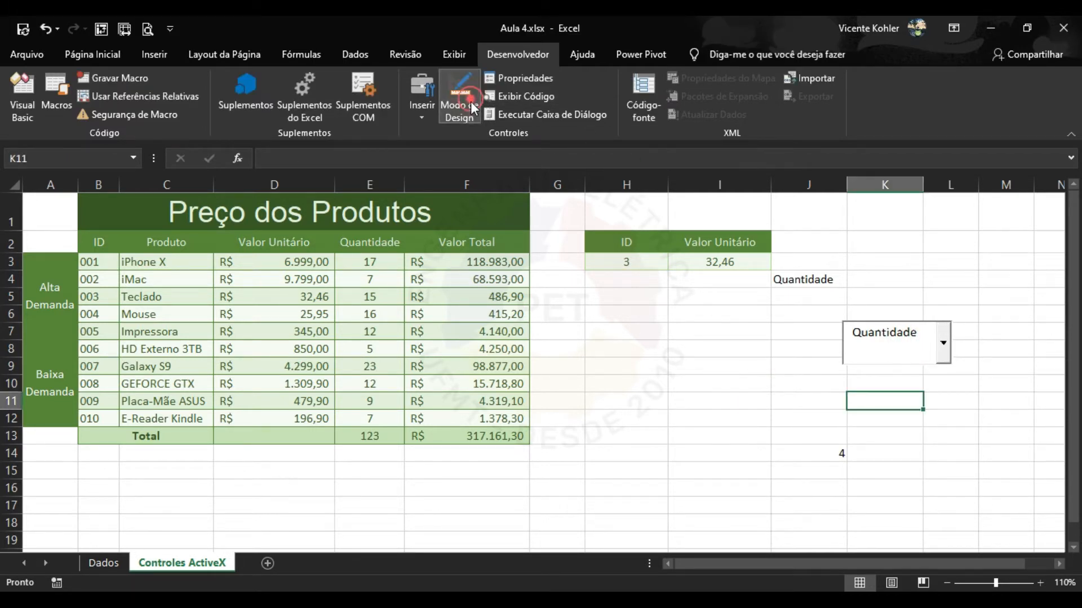
Set ComboBox1's font to Californian FB, Bold, size 12.
click(471, 102)
click(885, 340)
click(521, 78)
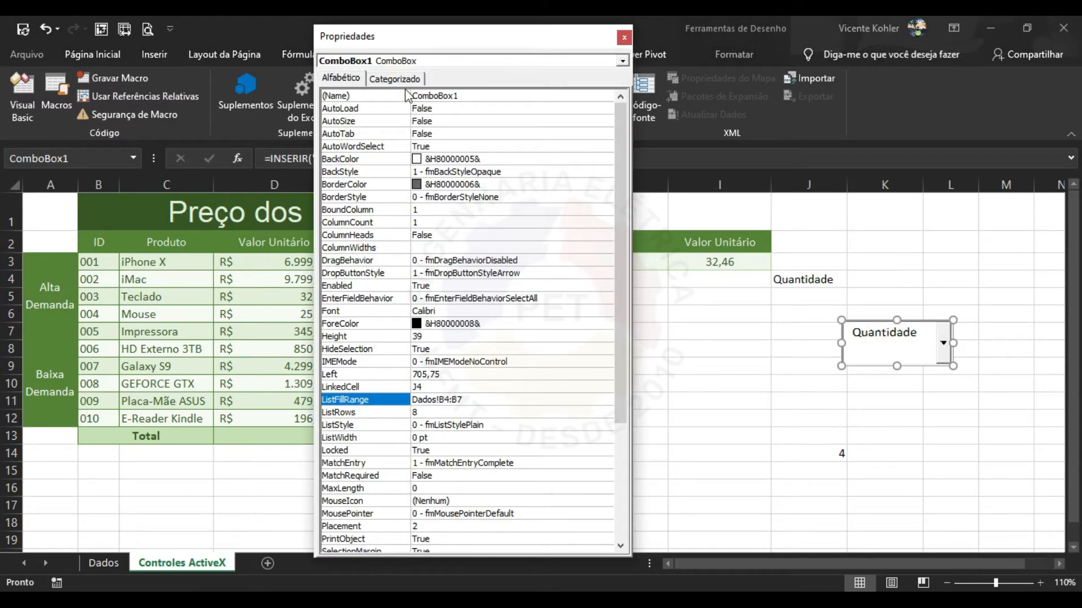
click(448, 322)
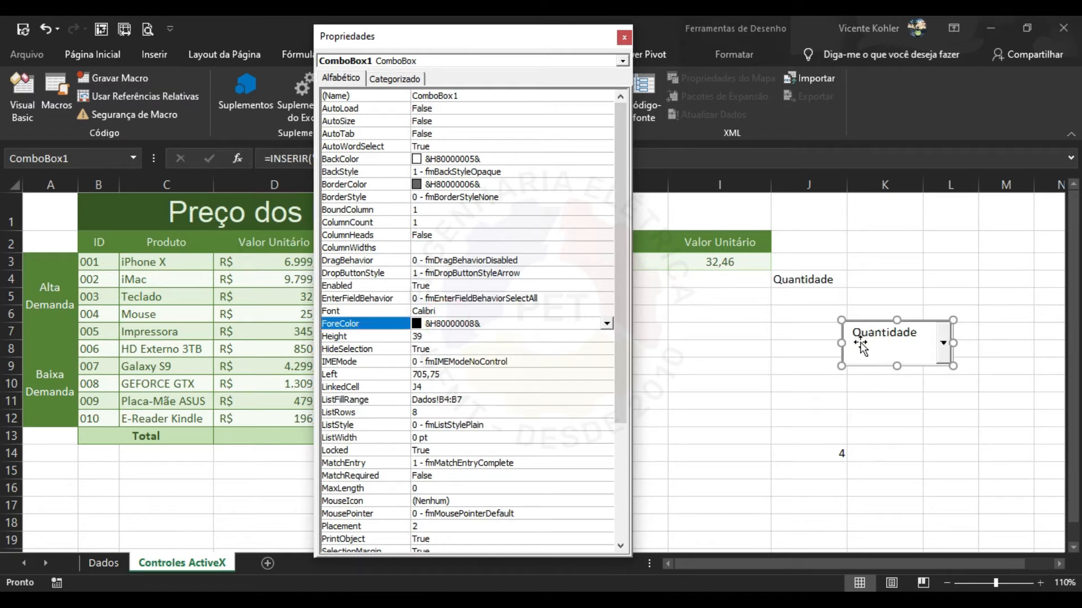
click(465, 311)
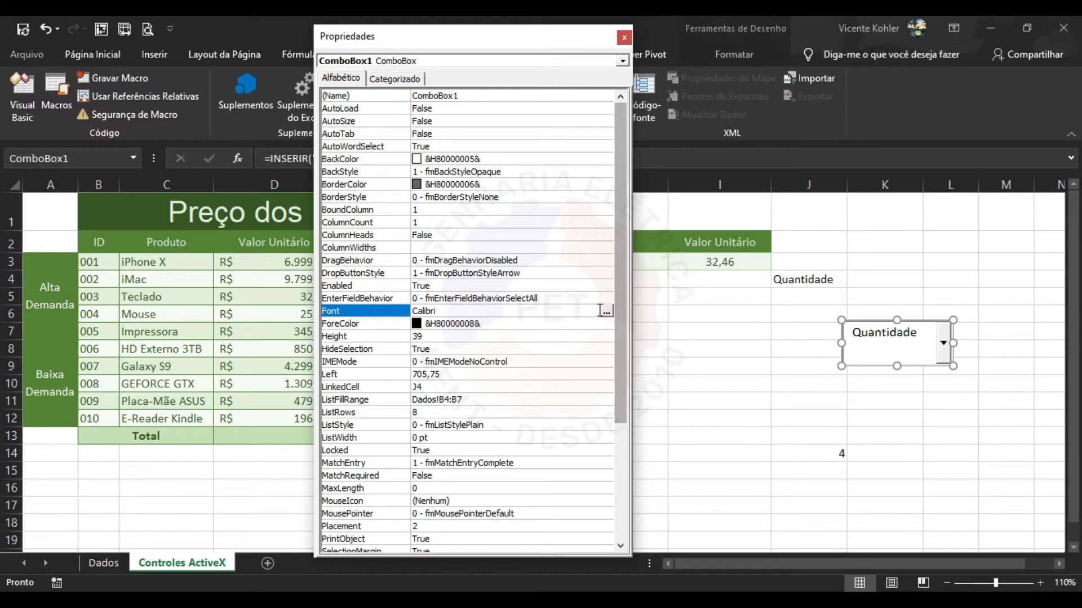
click(606, 311)
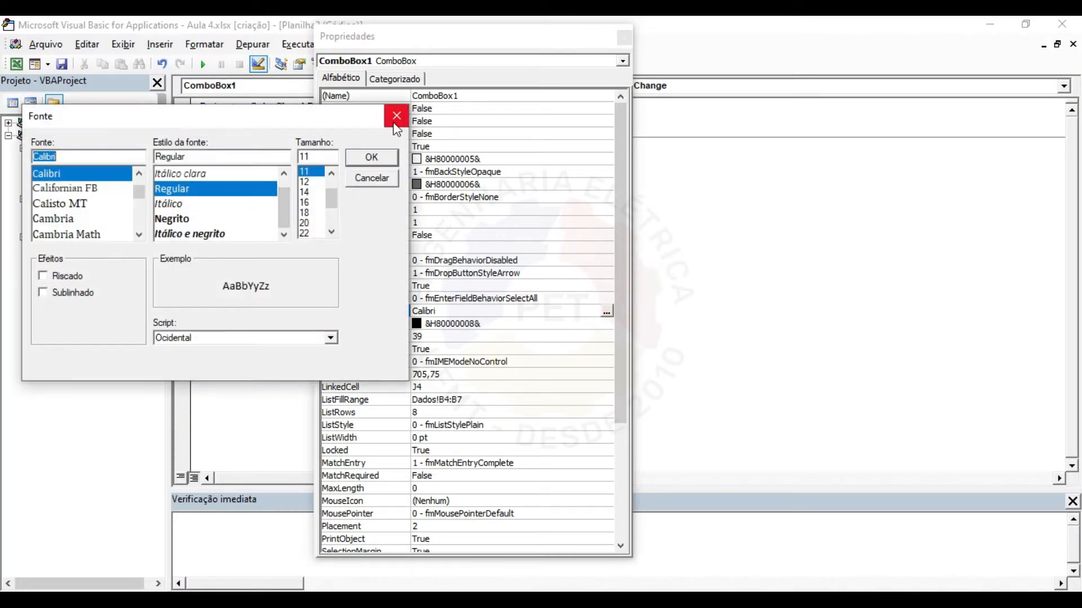
click(305, 184)
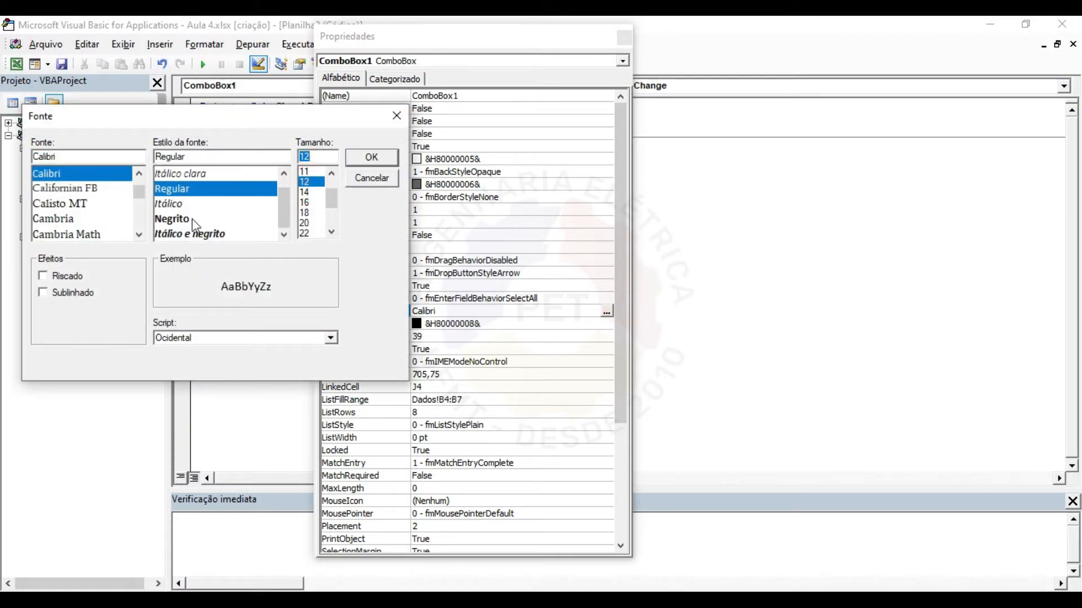
click(194, 220)
click(68, 189)
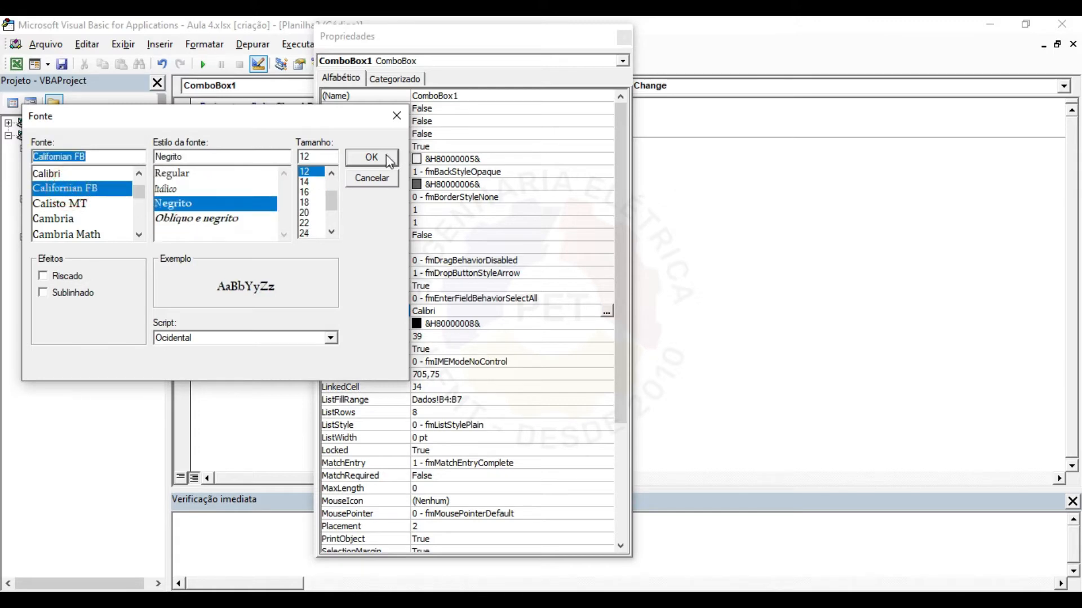
click(369, 158)
Close Properties and nudge the combo box slightly up and to the right.
click(624, 39)
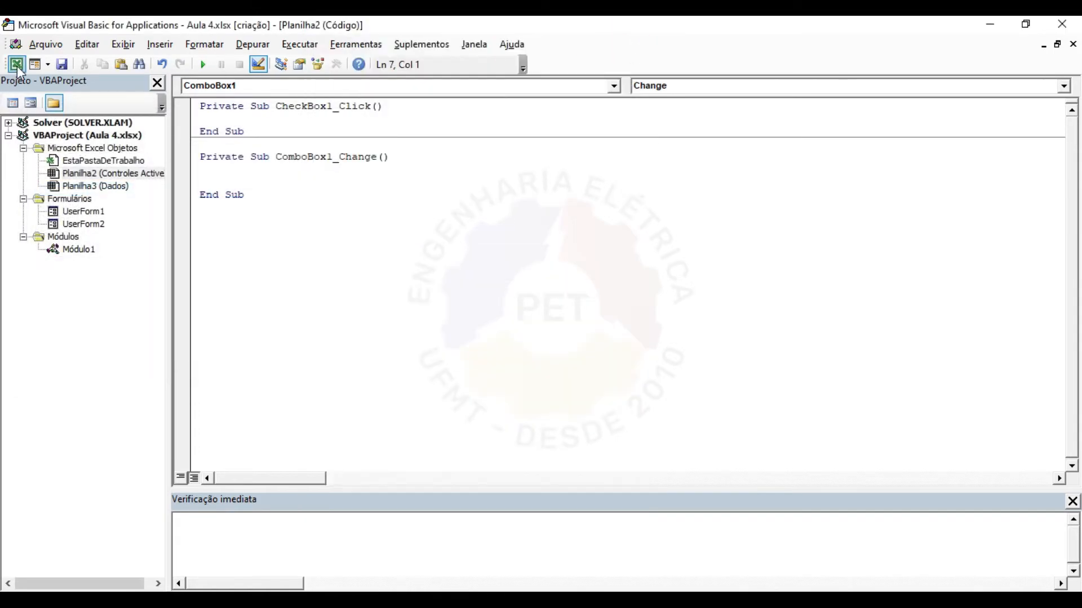
click(16, 64)
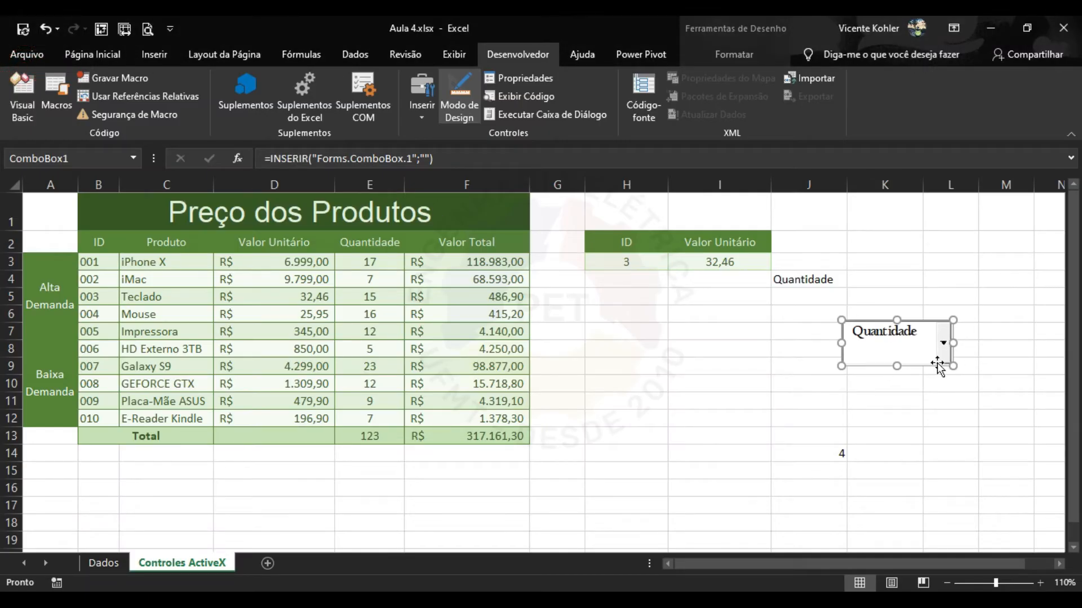
mouse_move(947, 330)
mouse_down()
mouse_move(948, 310)
mouse_move(954, 322)
mouse_up()
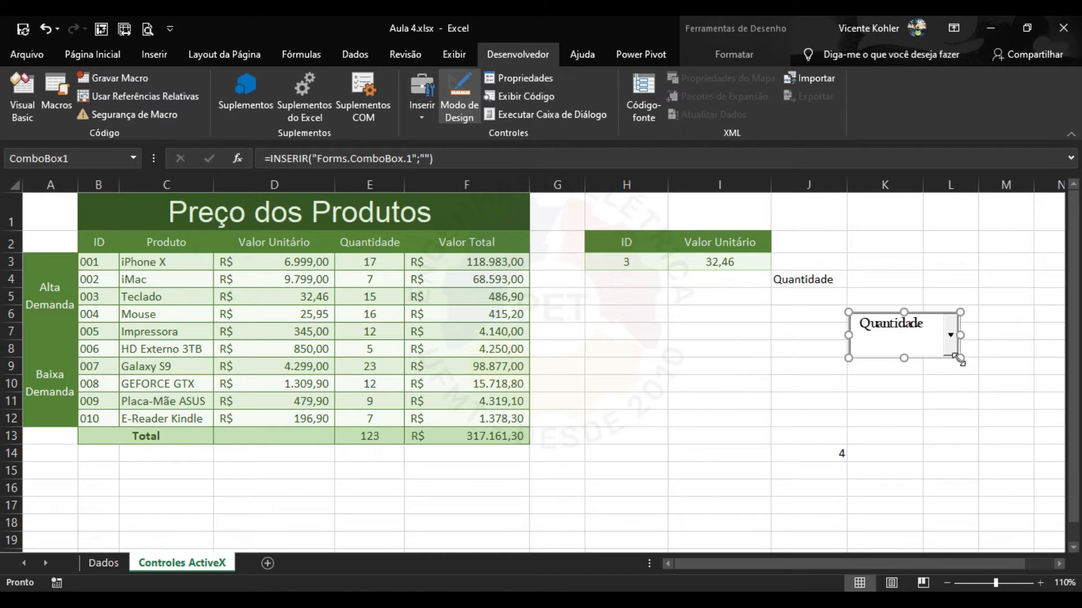
click(815, 348)
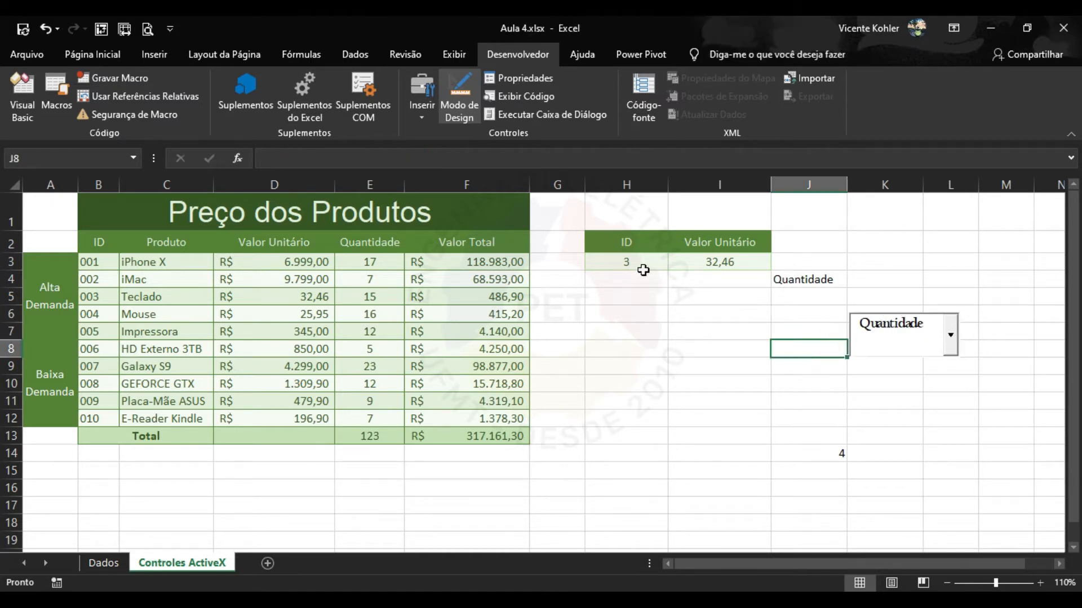
click(718, 265)
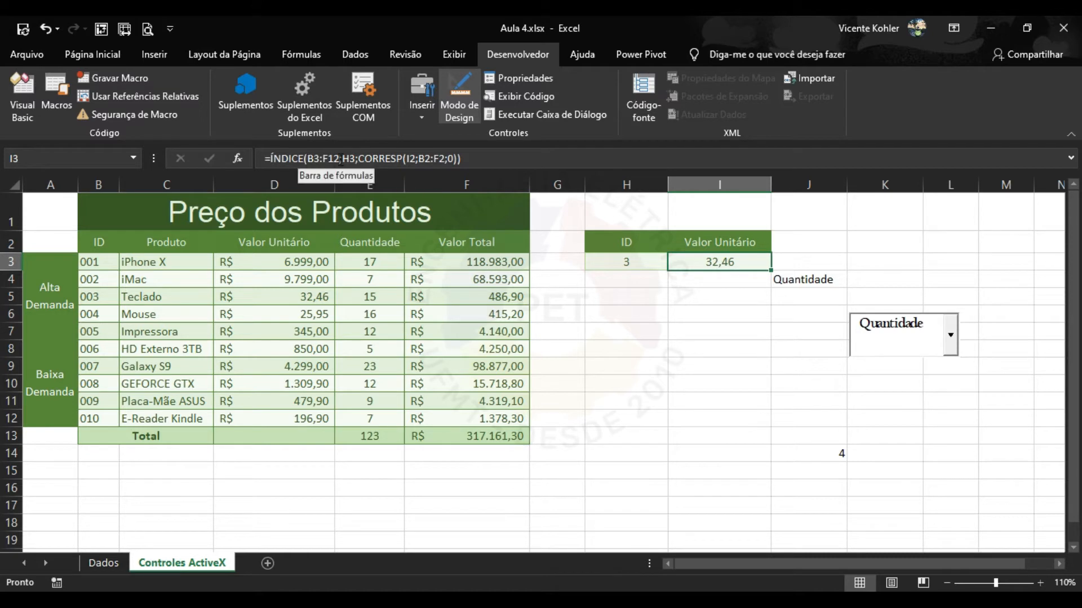
click(385, 159)
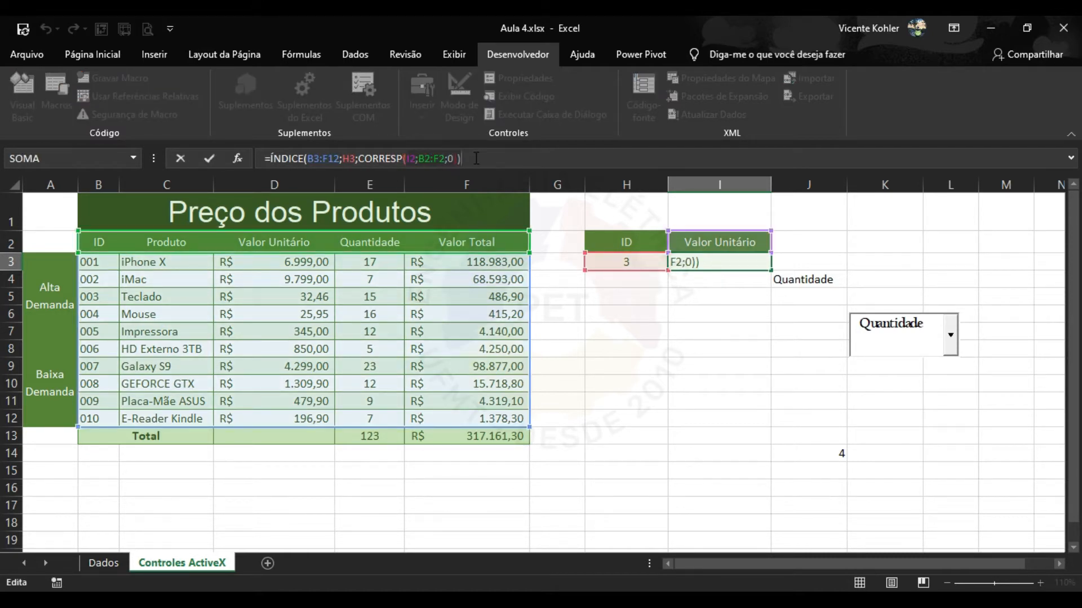
click(719, 265)
click(717, 244)
click(642, 263)
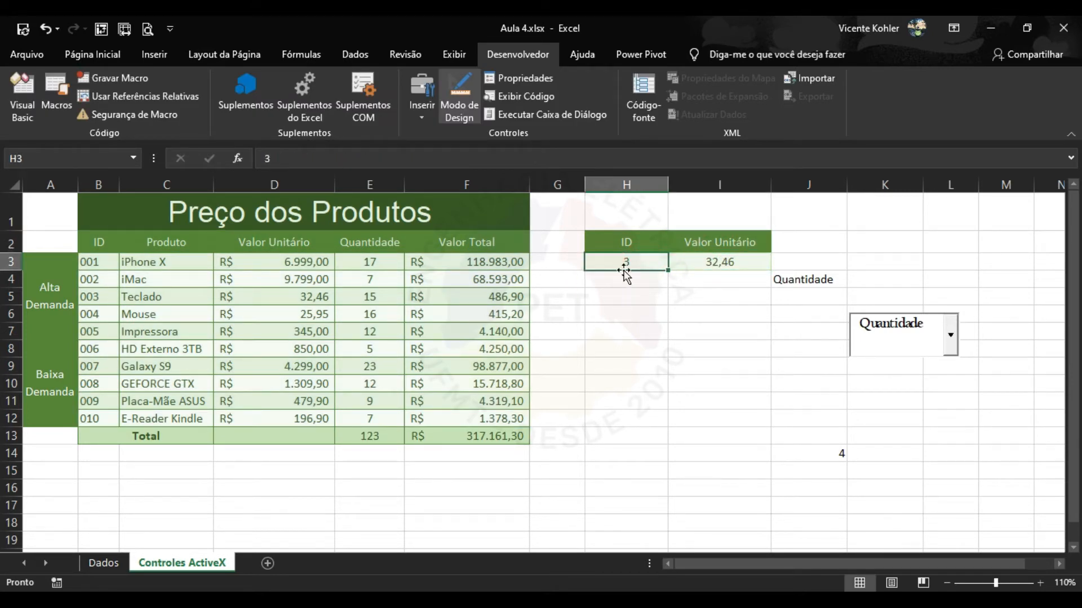
double_click(717, 263)
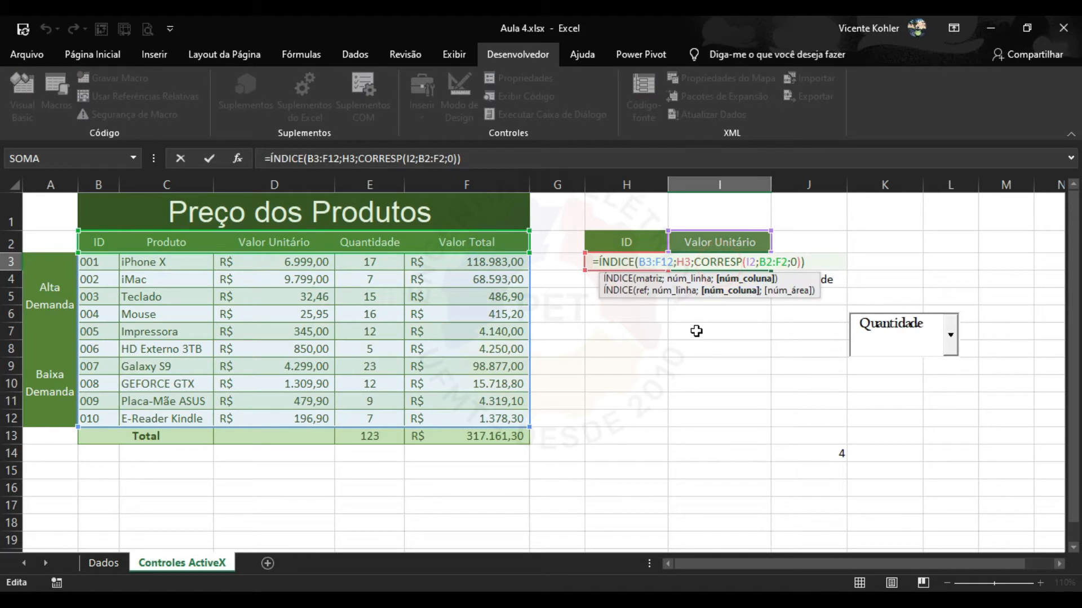
key(Escape)
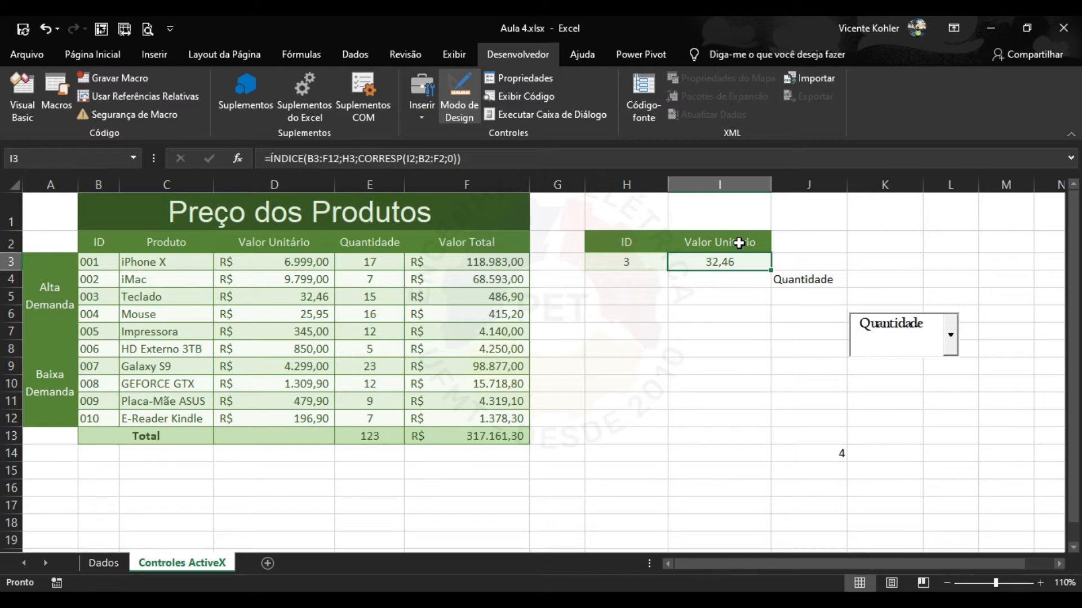
click(738, 243)
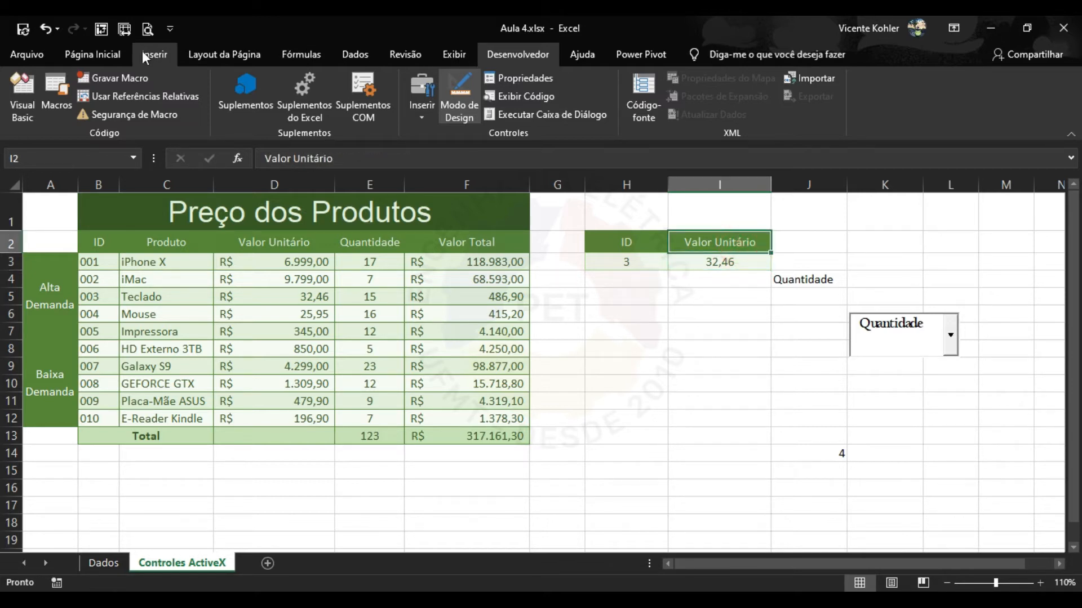
Restrict I2 to a List validation sourced from headers $C$2:$F$2.
click(356, 55)
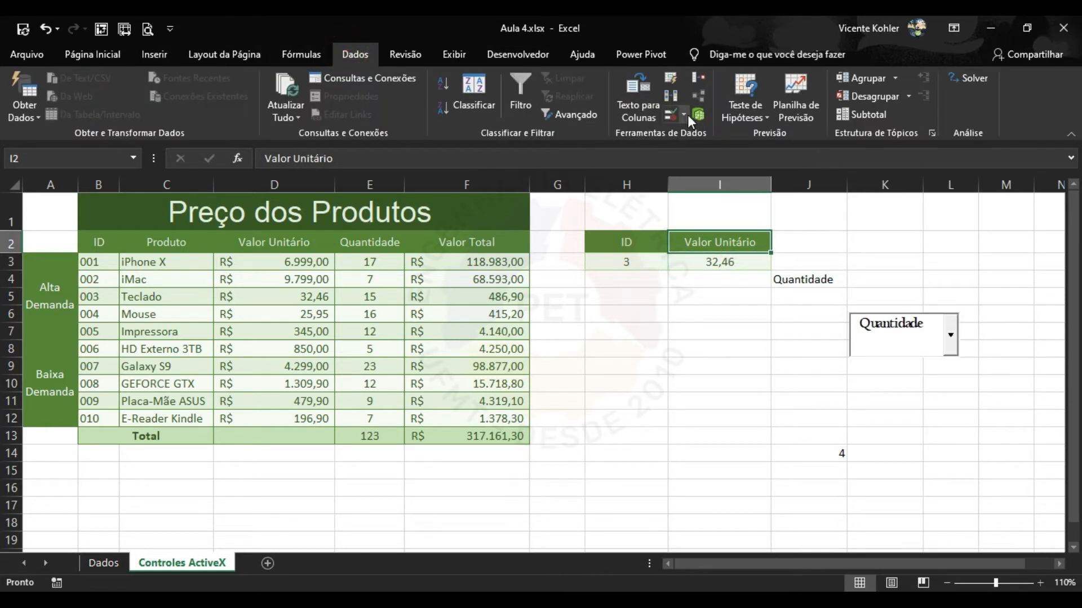
click(685, 115)
click(735, 134)
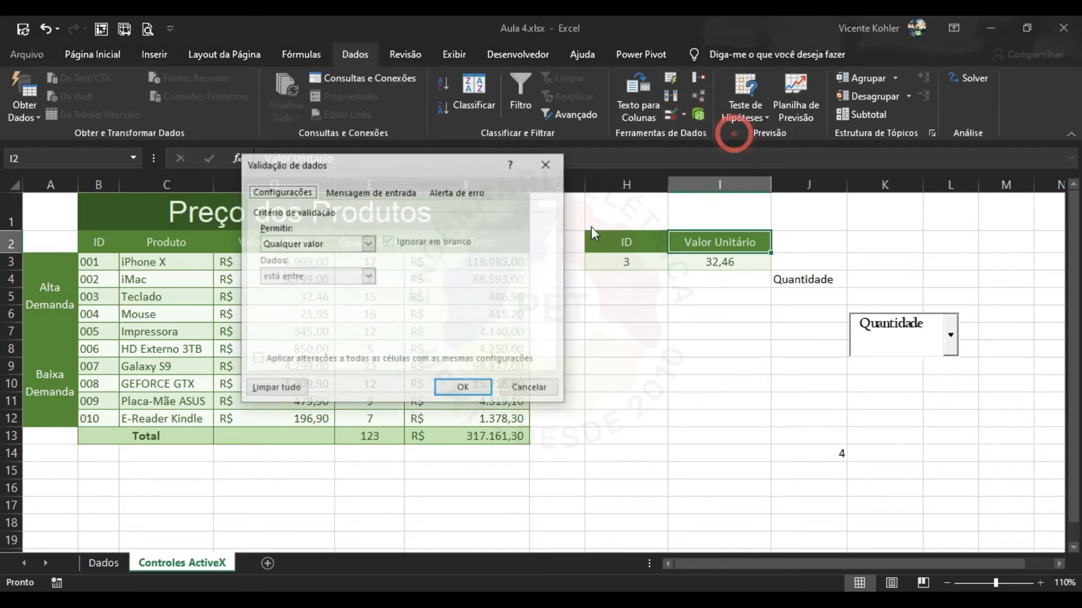
click(368, 243)
click(316, 286)
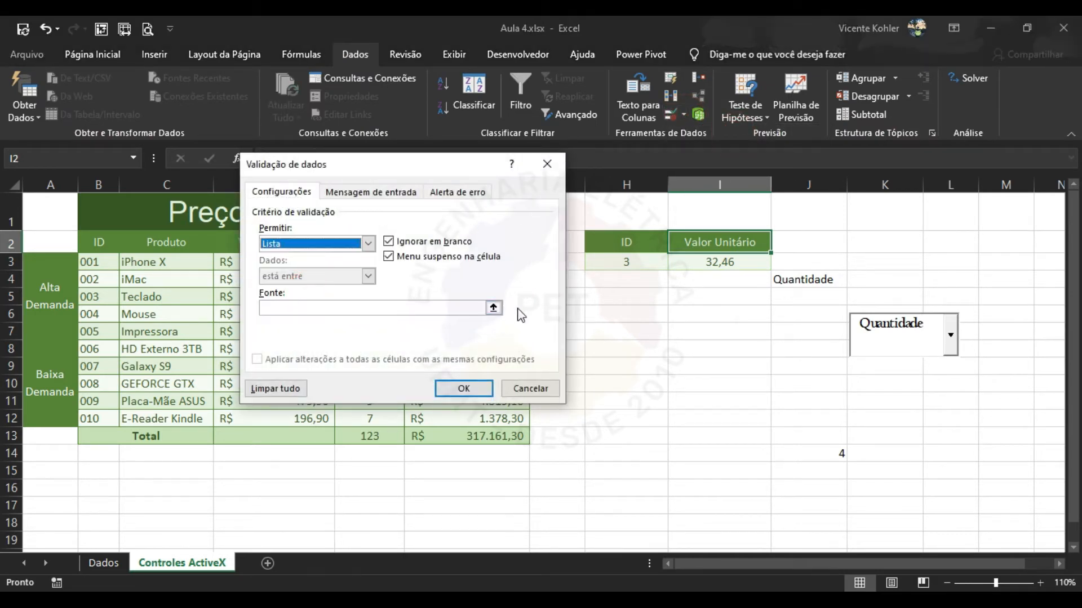
click(493, 308)
drag(101, 241, 437, 242)
click(149, 242)
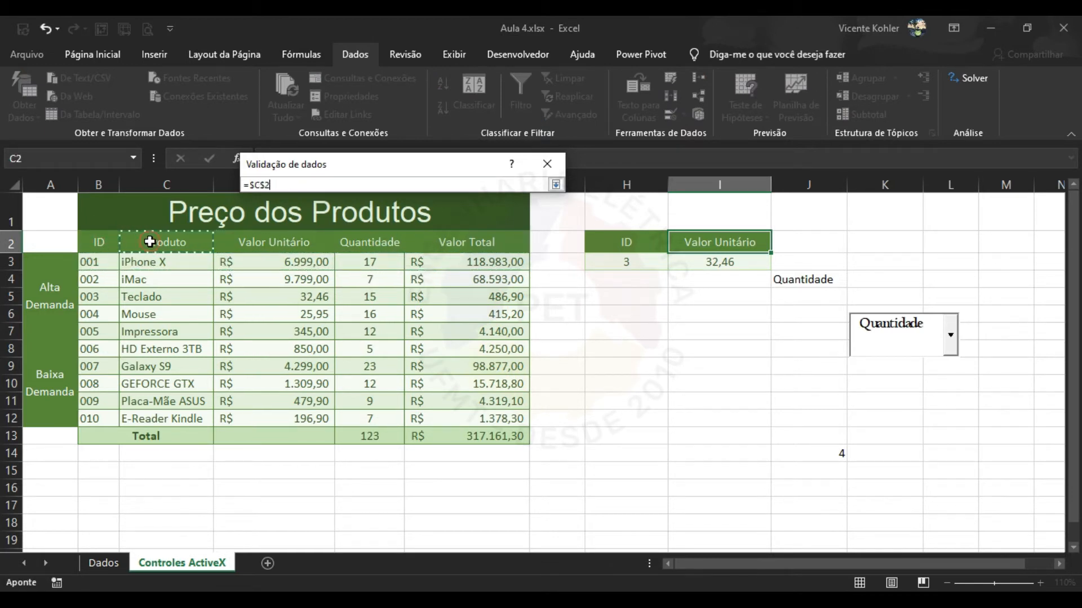
drag(149, 242, 525, 246)
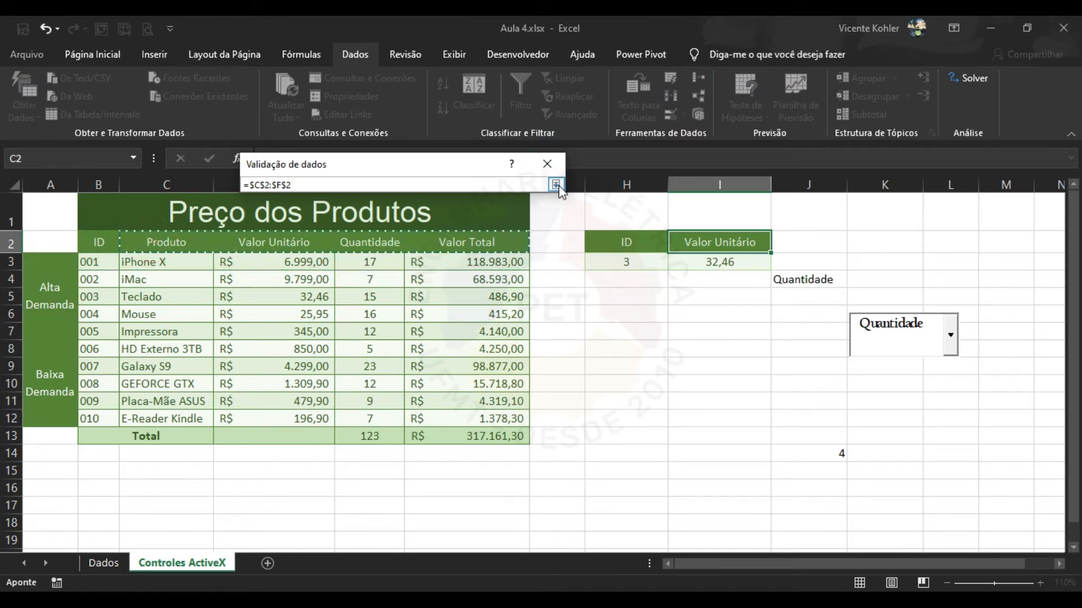
click(555, 185)
click(451, 387)
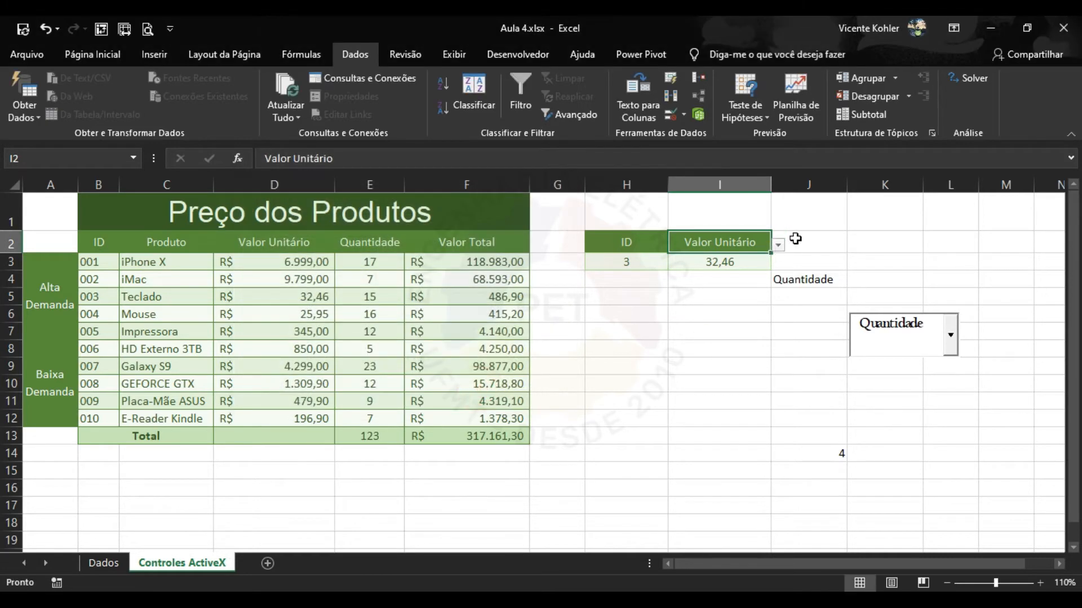
Choose Quantidade from I2's in-cell header list so I3 shows 15,00.
click(777, 244)
click(730, 273)
click(777, 244)
click(698, 277)
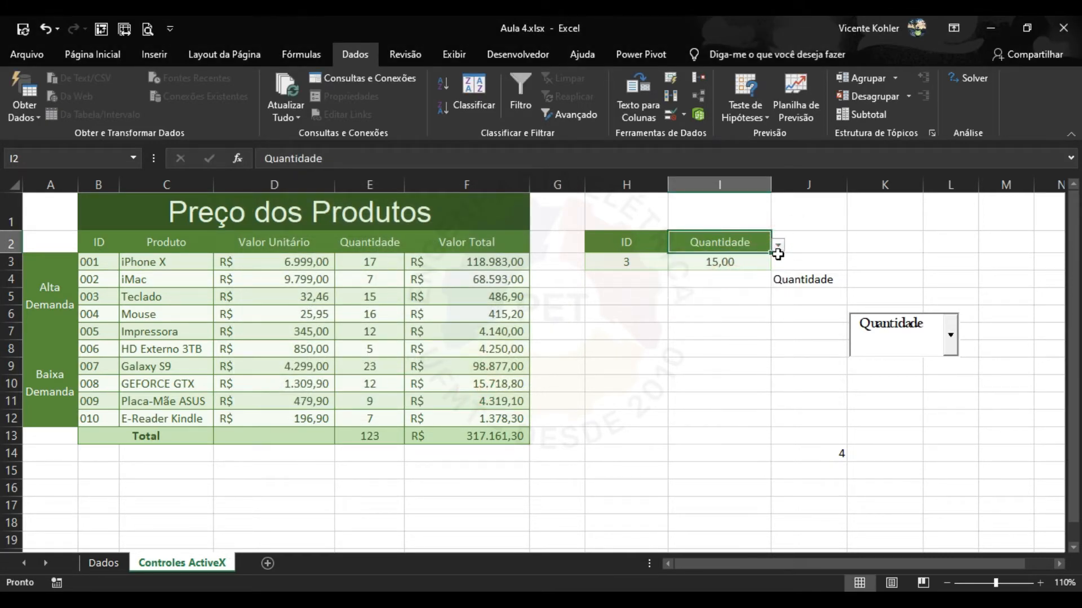
click(778, 244)
click(727, 296)
Clear all data validation from I2 again.
click(686, 114)
click(712, 139)
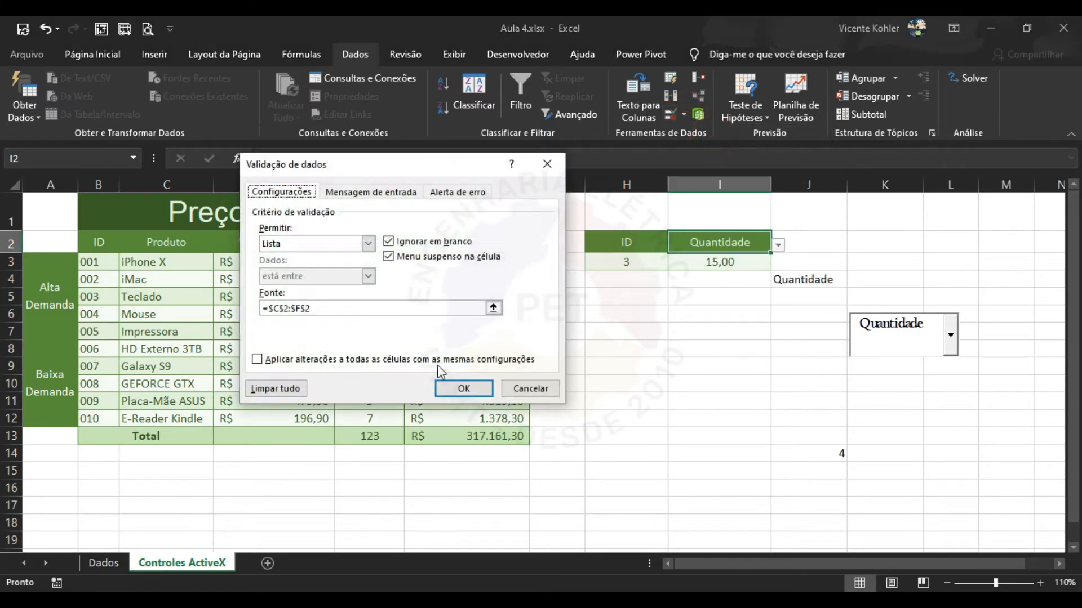
click(293, 389)
click(462, 388)
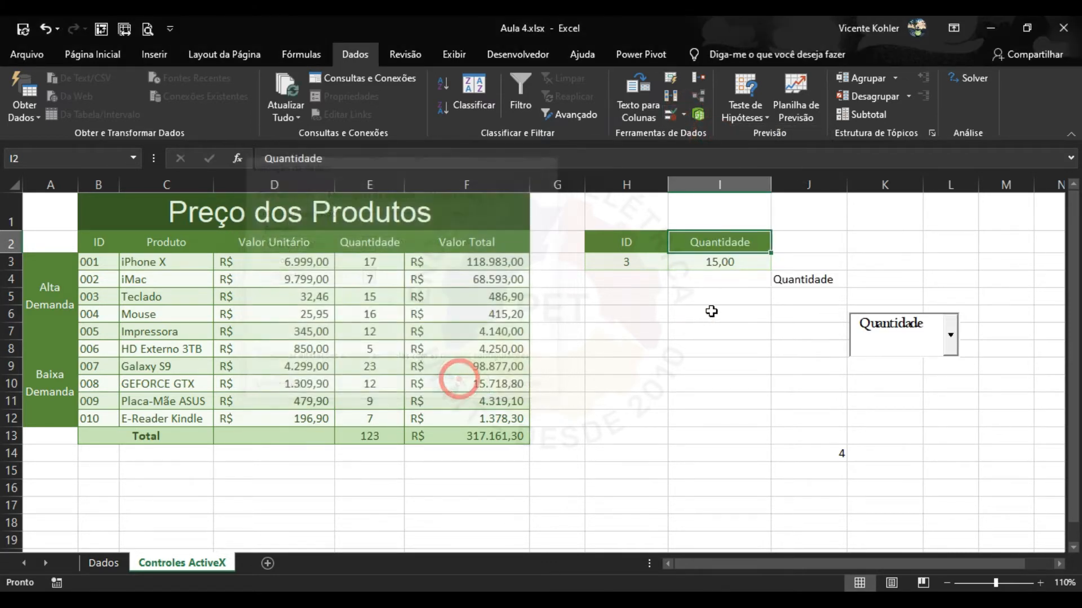
Shorten the ComboBox and move it up beside the header row.
click(905, 338)
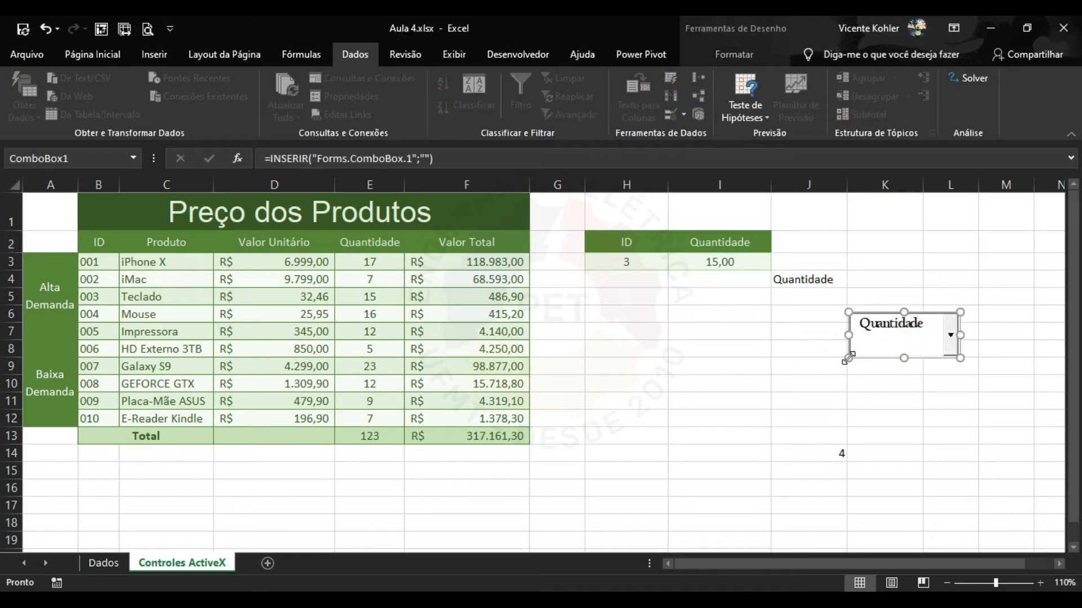
drag(848, 356, 860, 333)
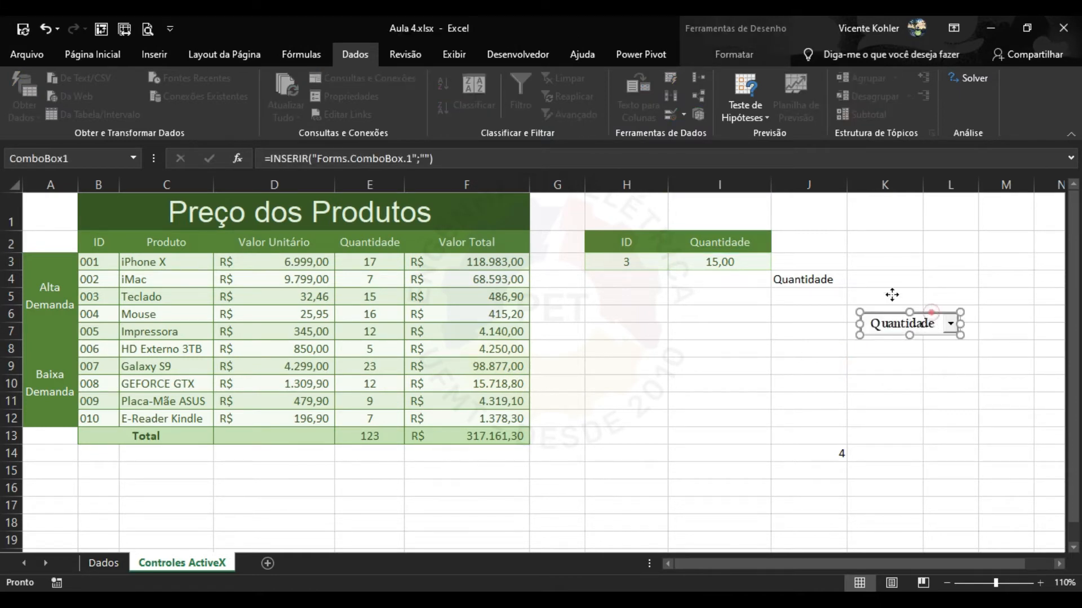
drag(925, 309, 831, 243)
click(743, 235)
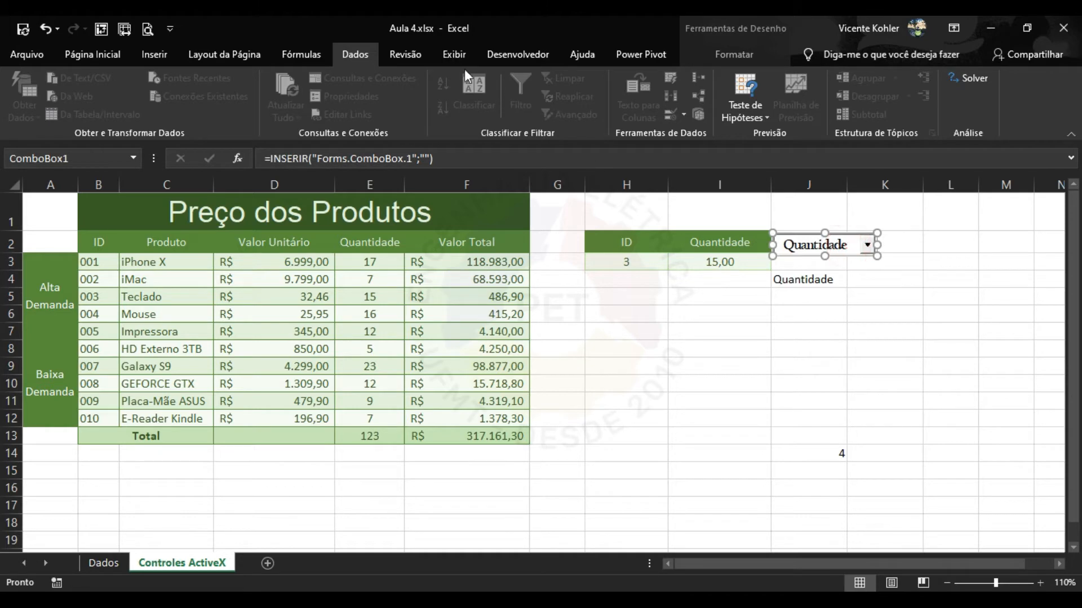
Set the ComboBox's LinkedCell to I2 and close Properties.
click(513, 54)
click(513, 79)
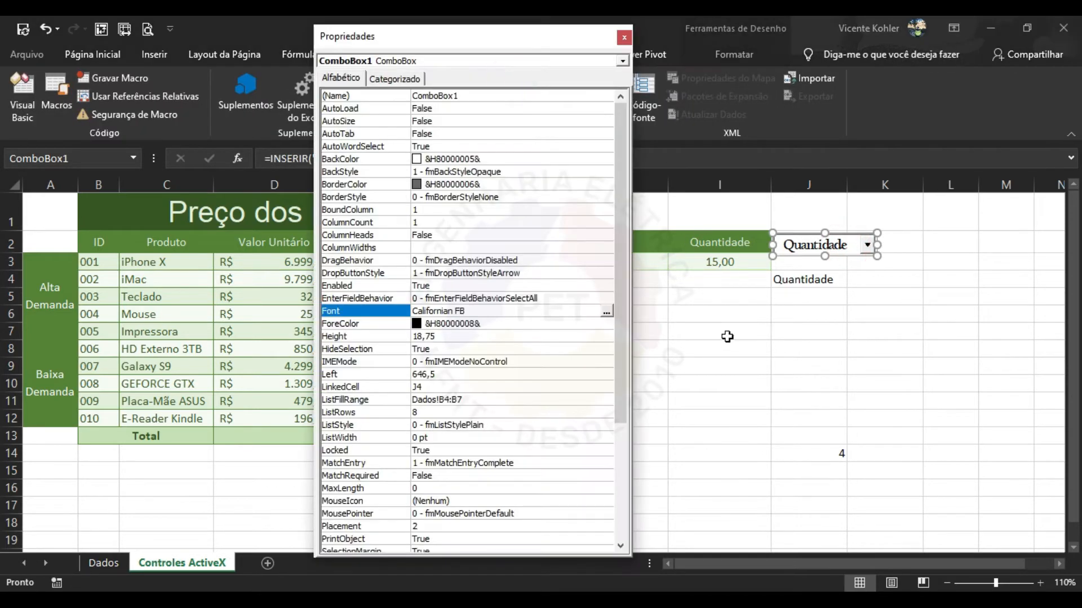
click(806, 282)
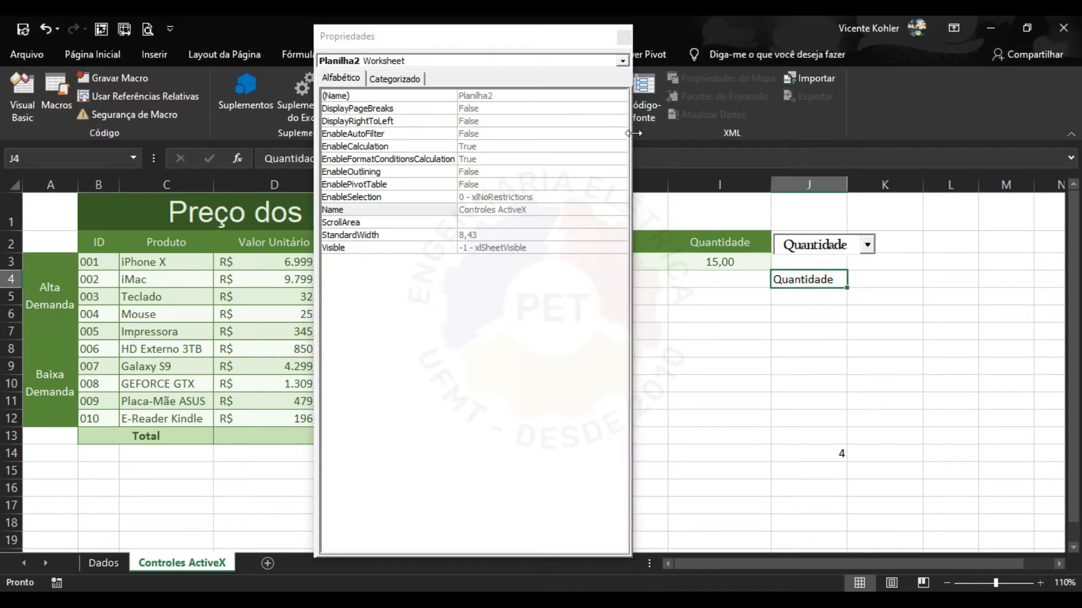
click(820, 243)
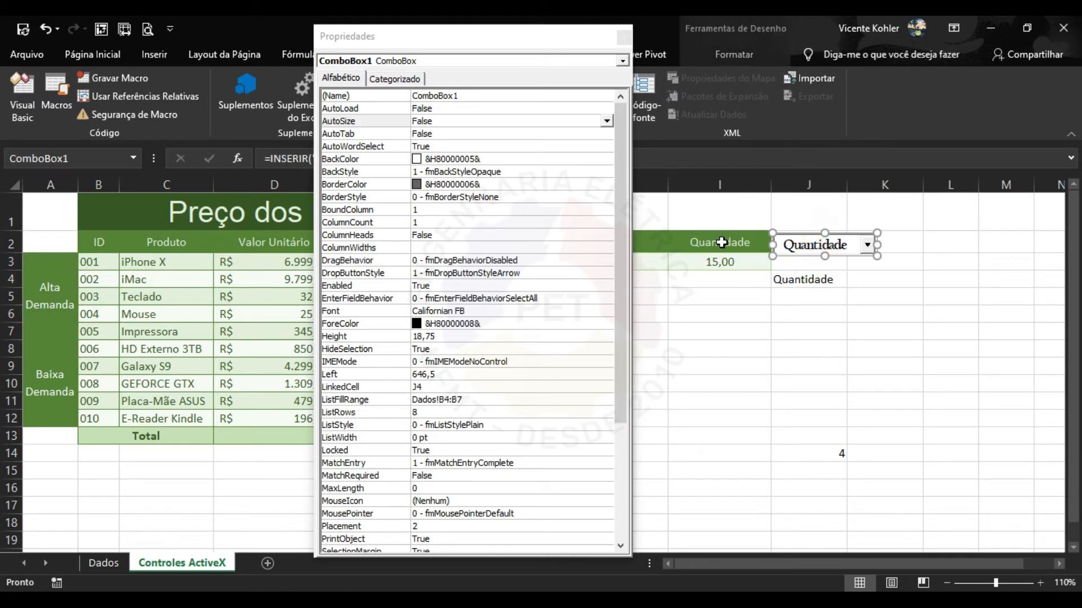
click(437, 388)
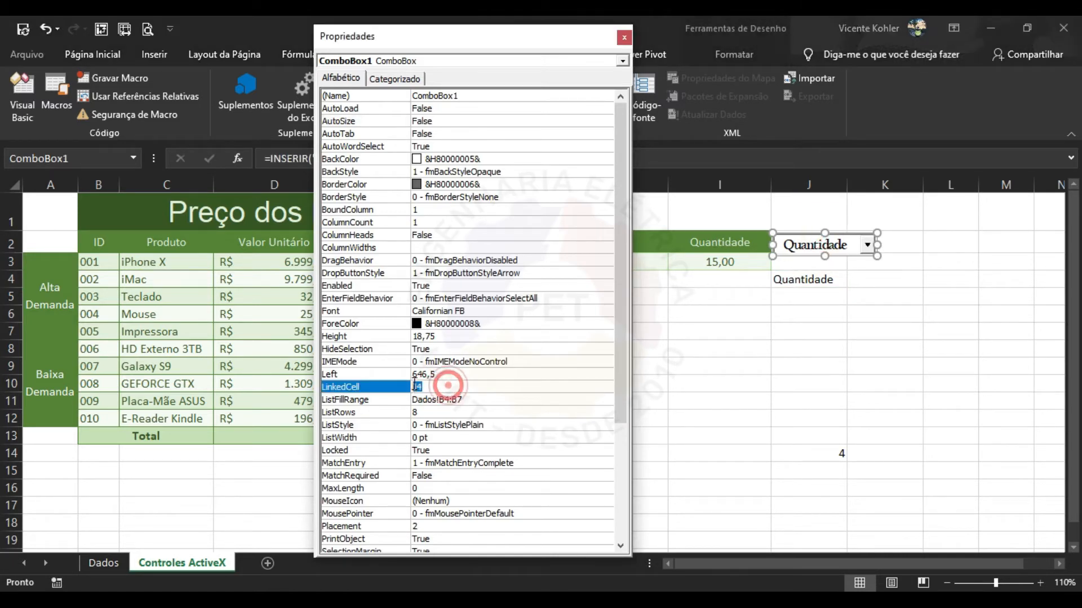
key(Caps_Lock)
text(I2)
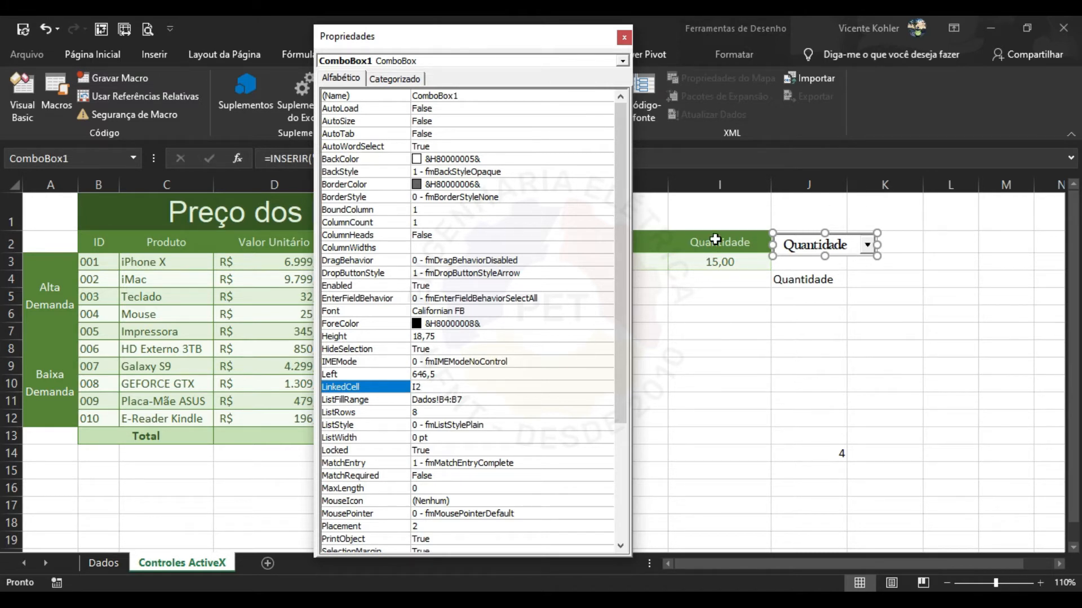
click(623, 37)
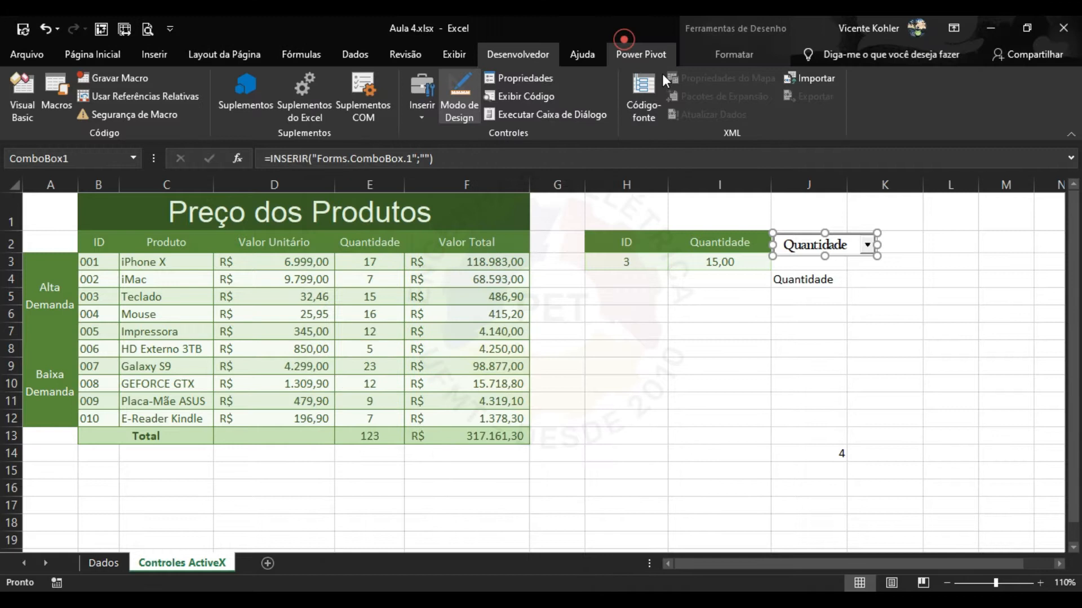
Clear J4, place the ComboBox over I2 and leave design mode.
click(819, 280)
key(Delete)
drag(842, 260, 739, 242)
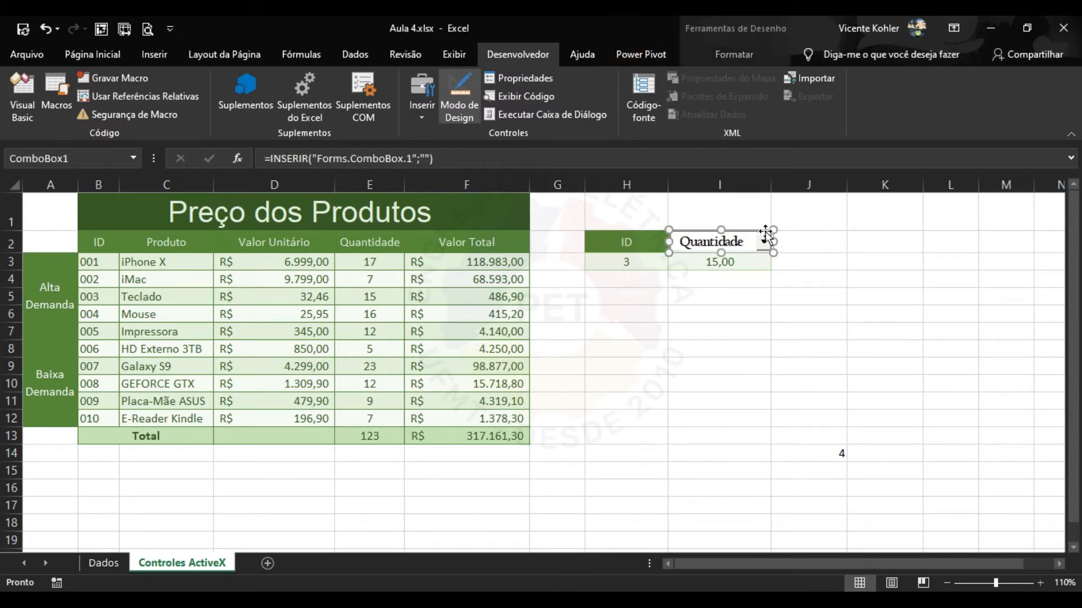
click(459, 92)
Choose Valor Unitário, then Valor Total in the ComboBox, with I3 updating to 486,90.
click(763, 242)
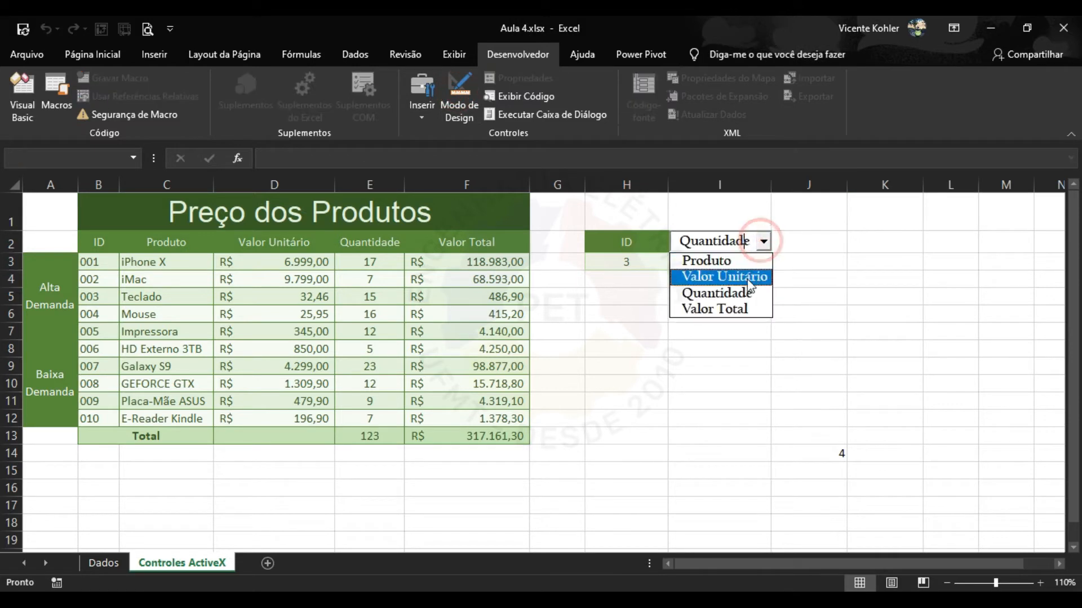
click(743, 276)
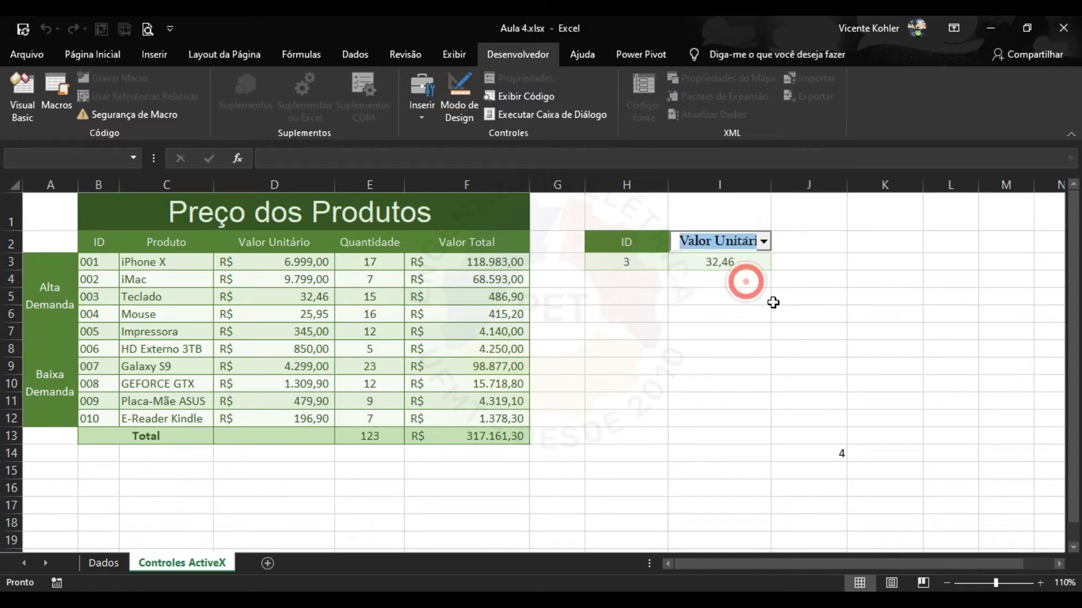
click(763, 245)
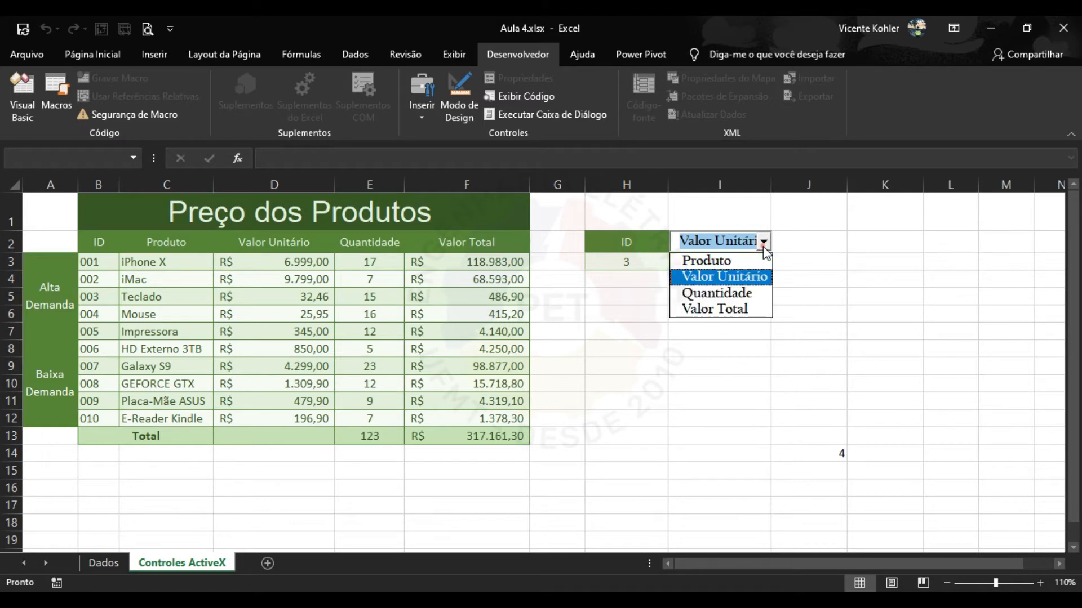
click(745, 307)
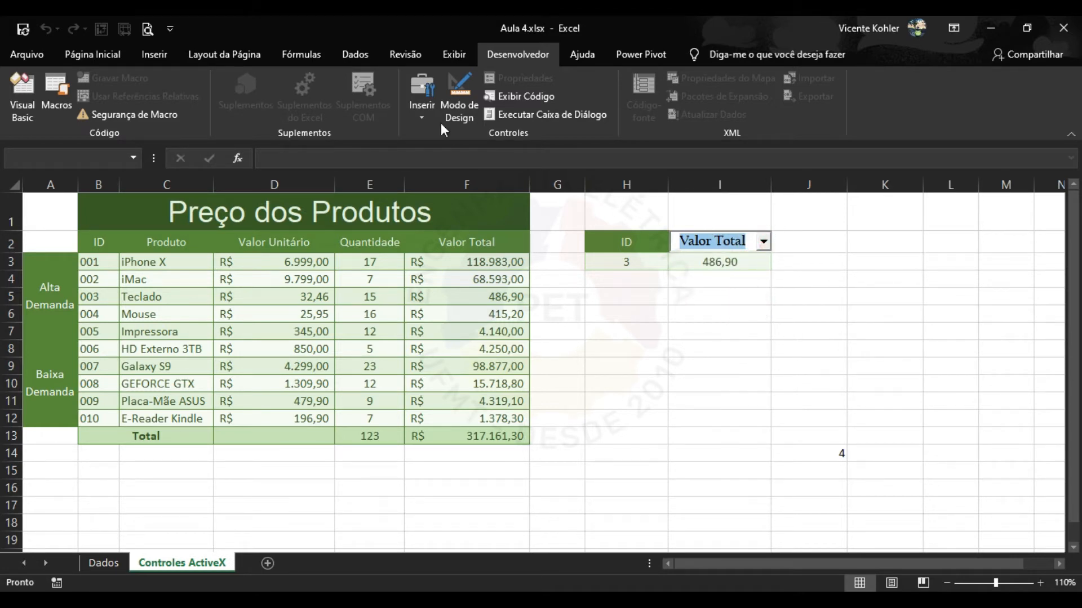
click(416, 116)
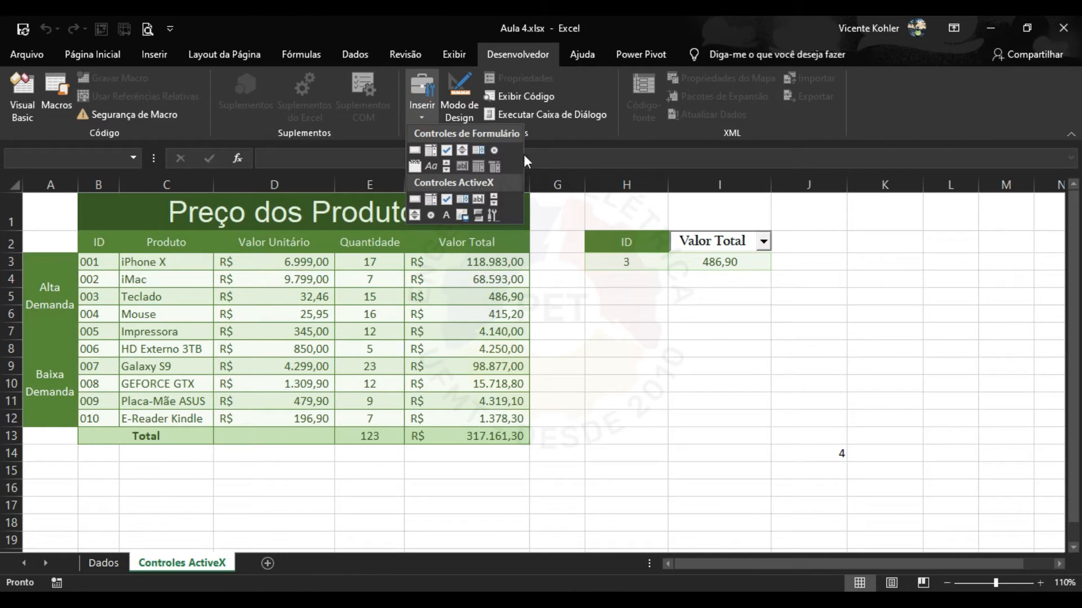
Draw a vertical ActiveX scroll bar in column I spanning rows 5–12.
click(775, 307)
click(776, 307)
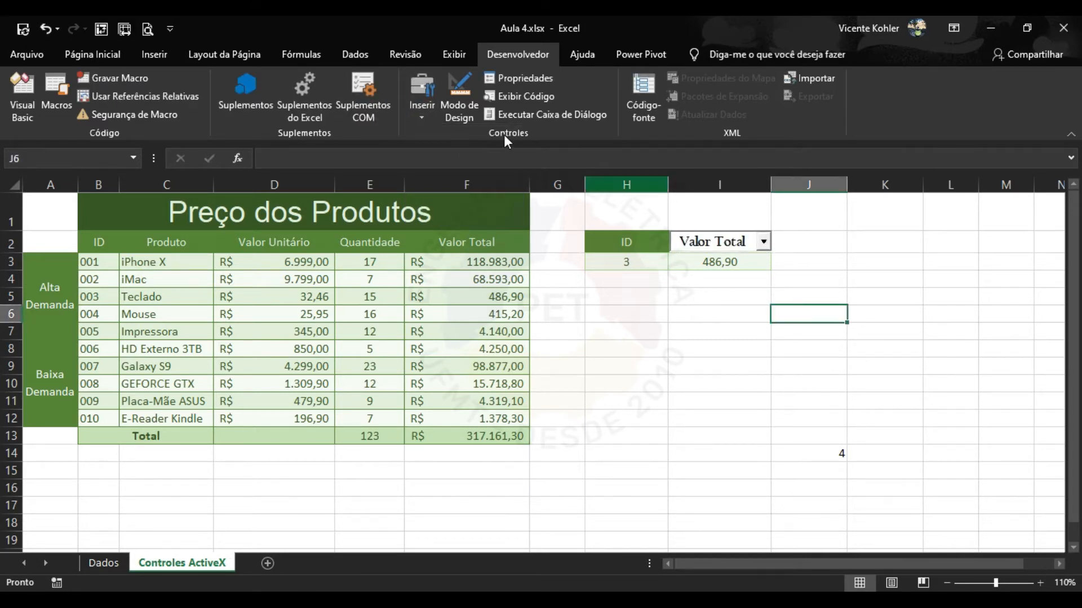
click(417, 112)
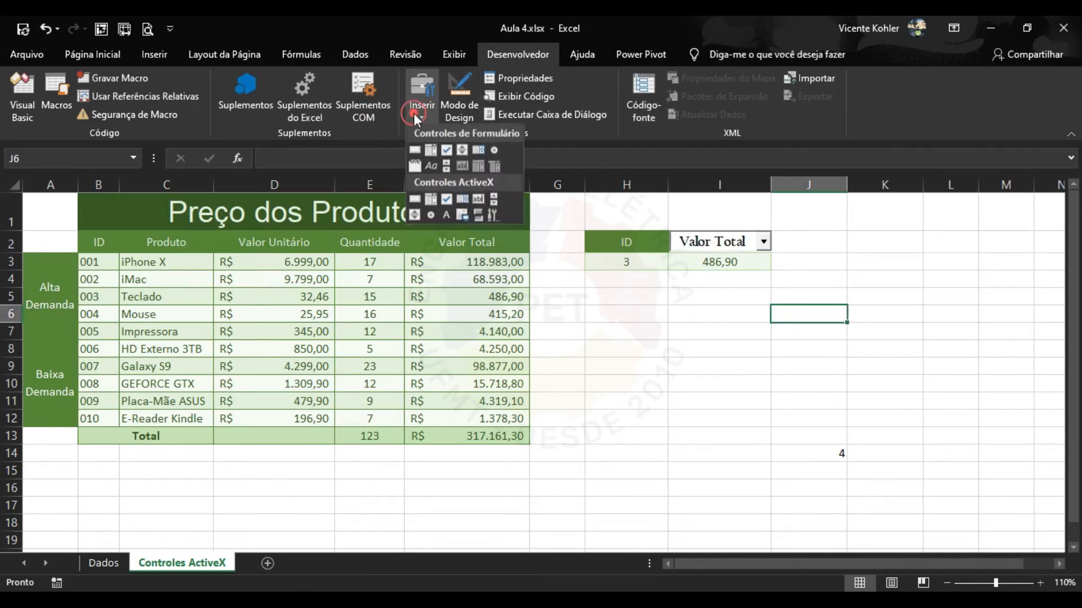
click(432, 199)
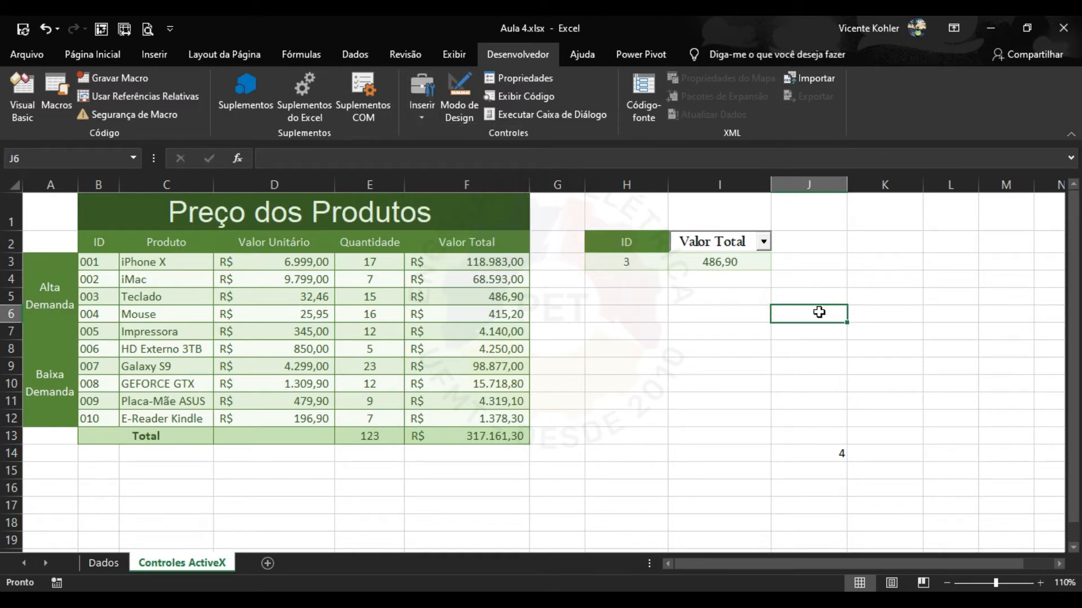
click(423, 115)
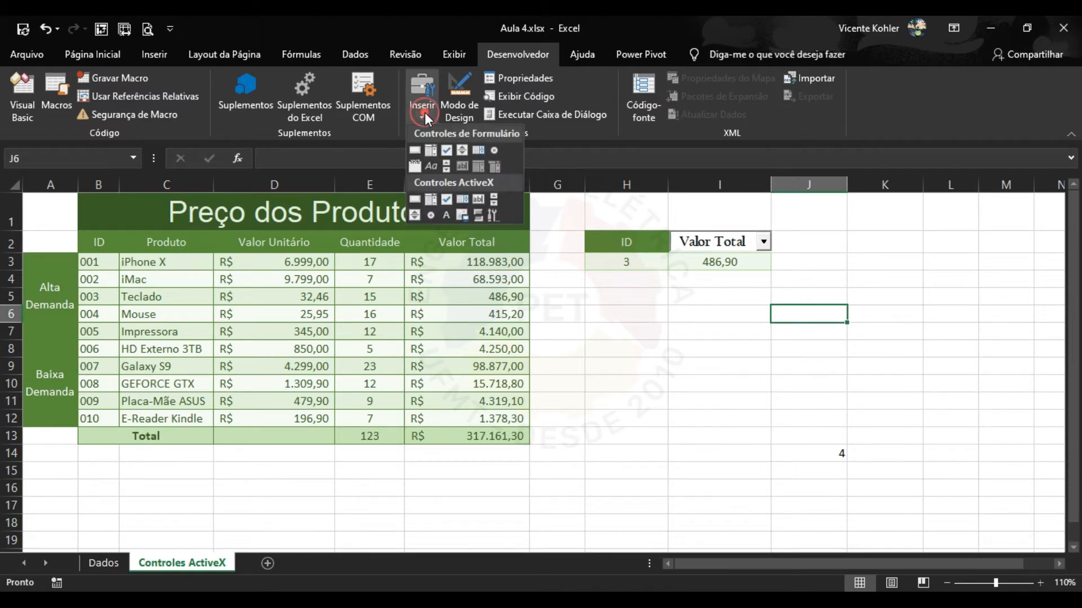
click(494, 199)
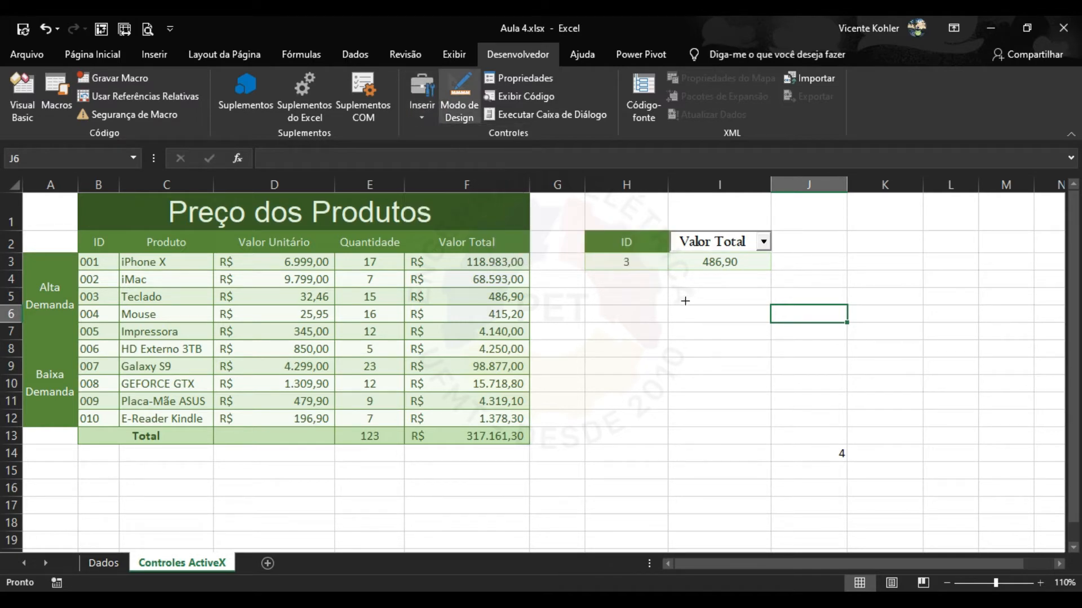
drag(685, 298, 718, 422)
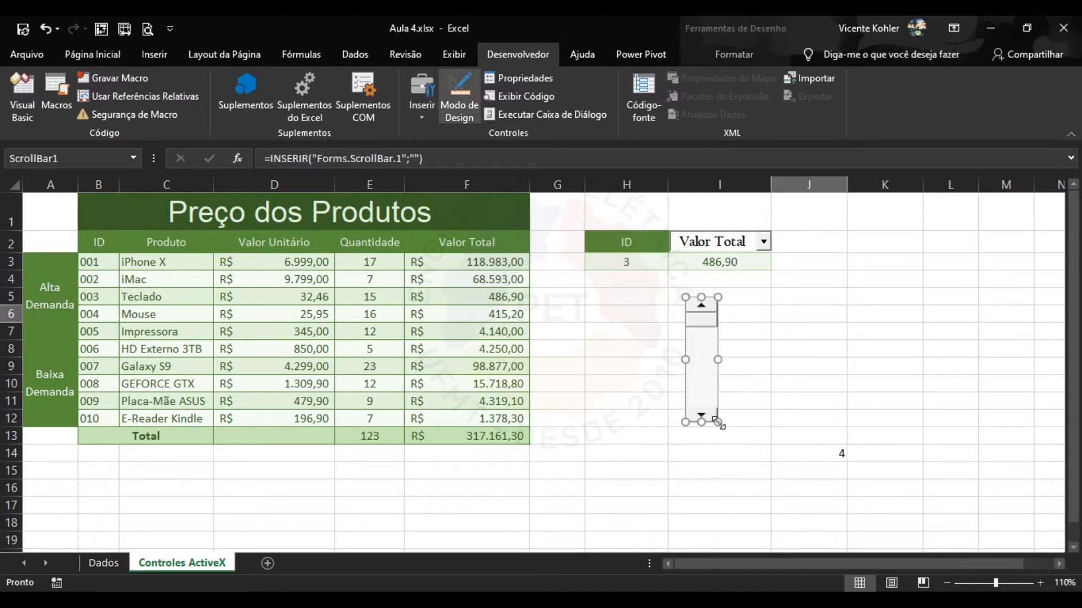
Test the scroll bar outside design mode by dragging and stepping its value.
click(761, 341)
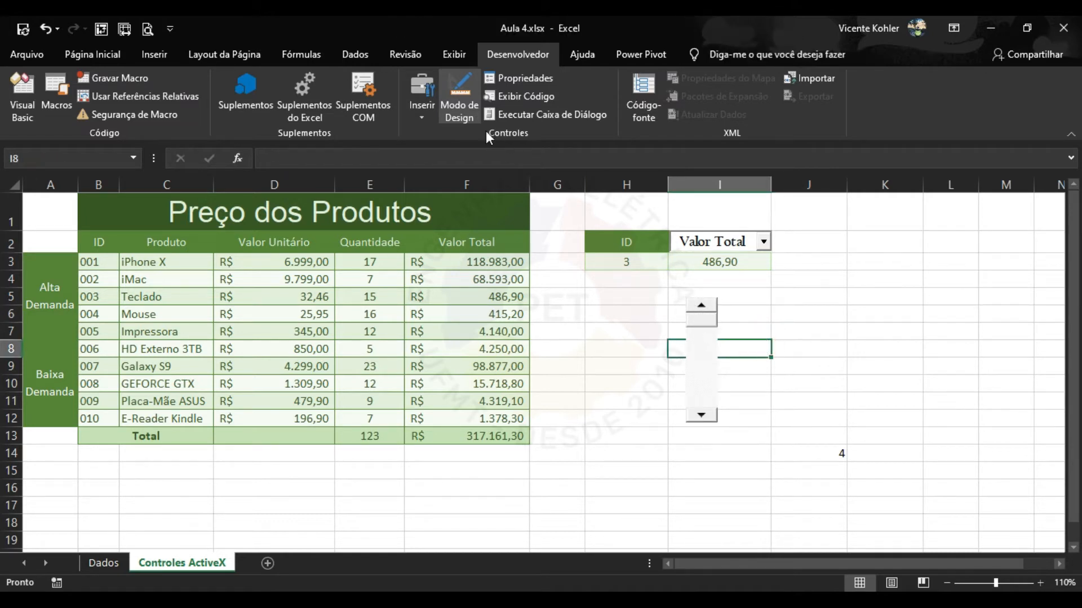
click(459, 97)
drag(710, 322, 721, 416)
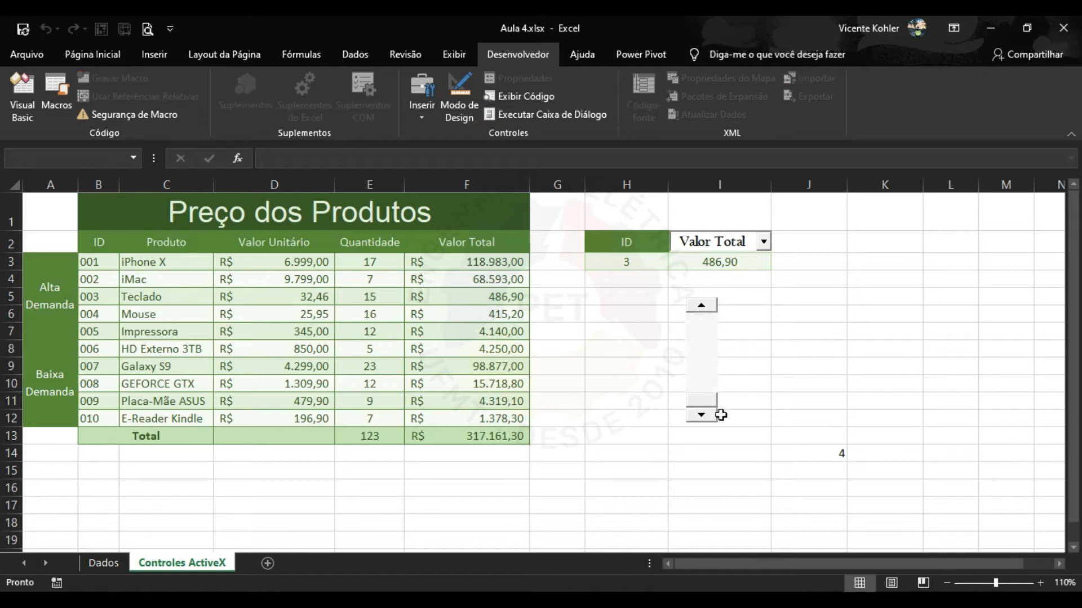
click(705, 333)
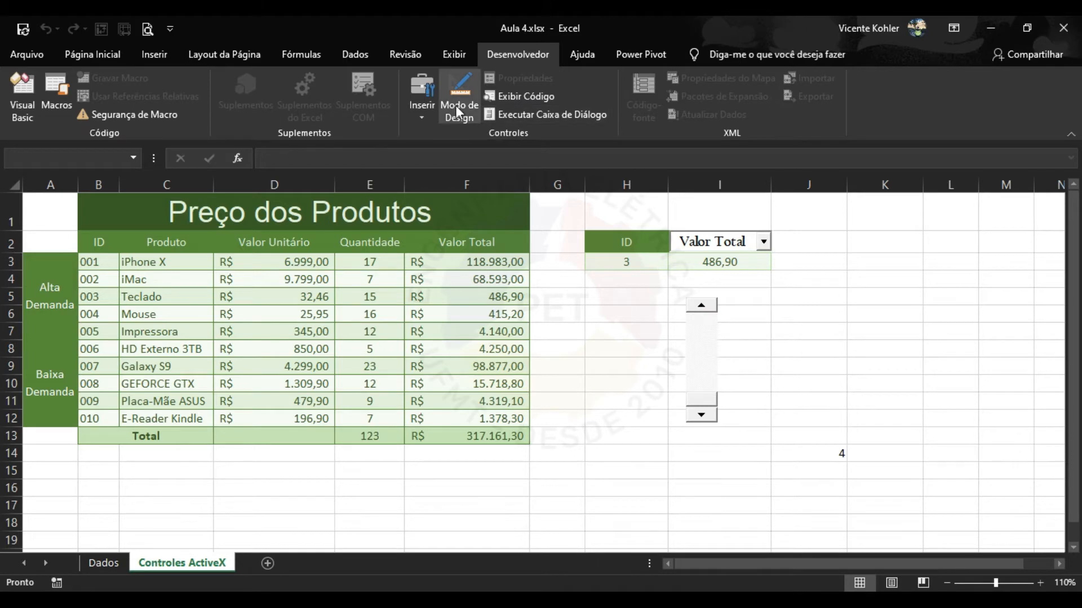
Back in design mode, open the scroll bar's properties showing Min 0 and Max 32767.
click(455, 106)
click(699, 340)
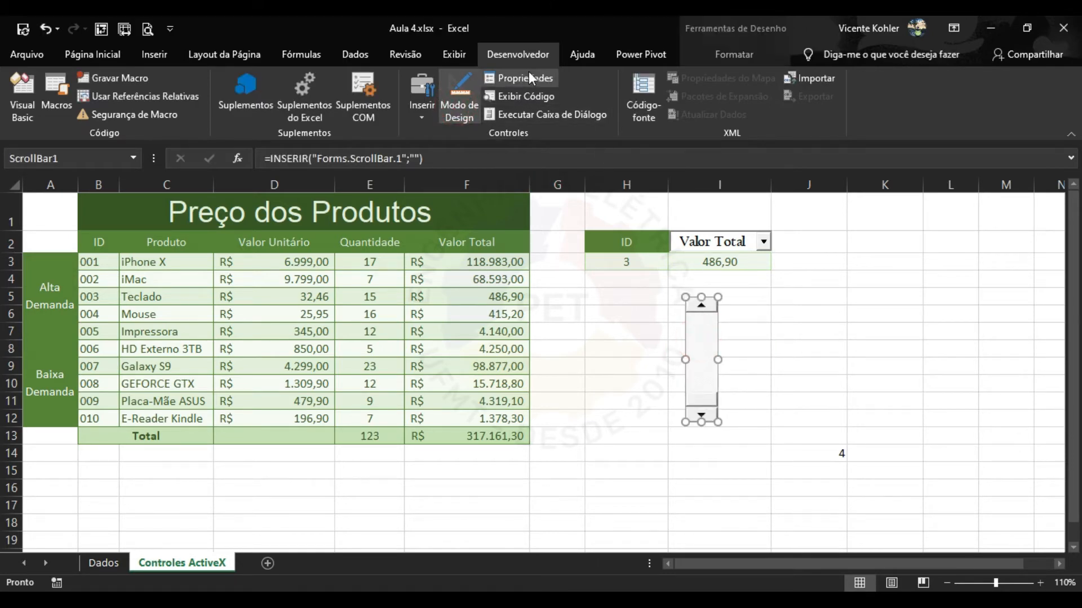
click(528, 78)
drag(521, 40, 426, 42)
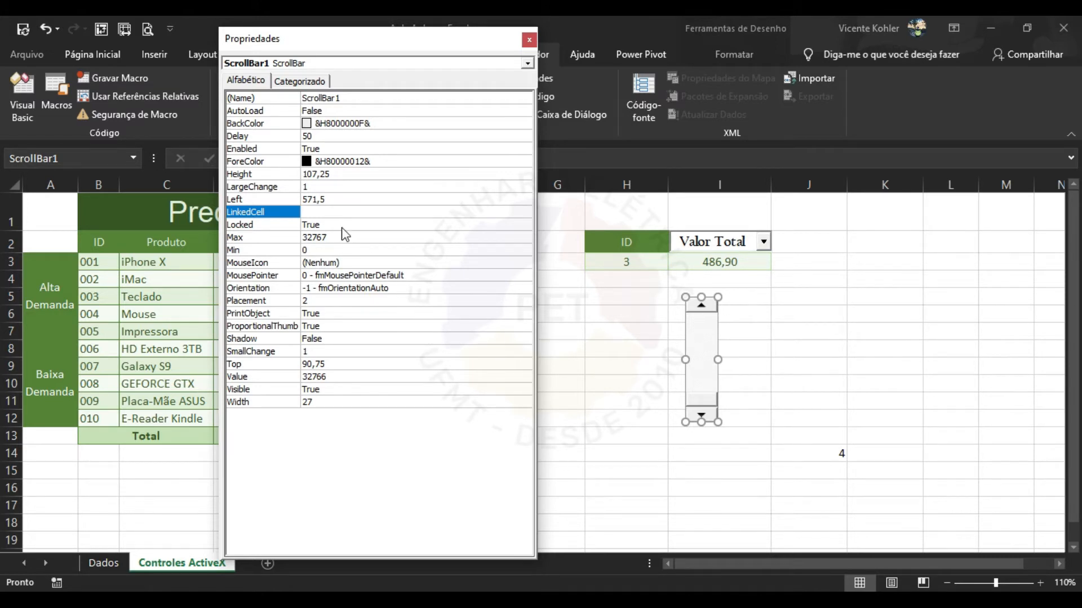
Set the scroll bar's LinkedCell property to K7.
click(313, 211)
click(886, 333)
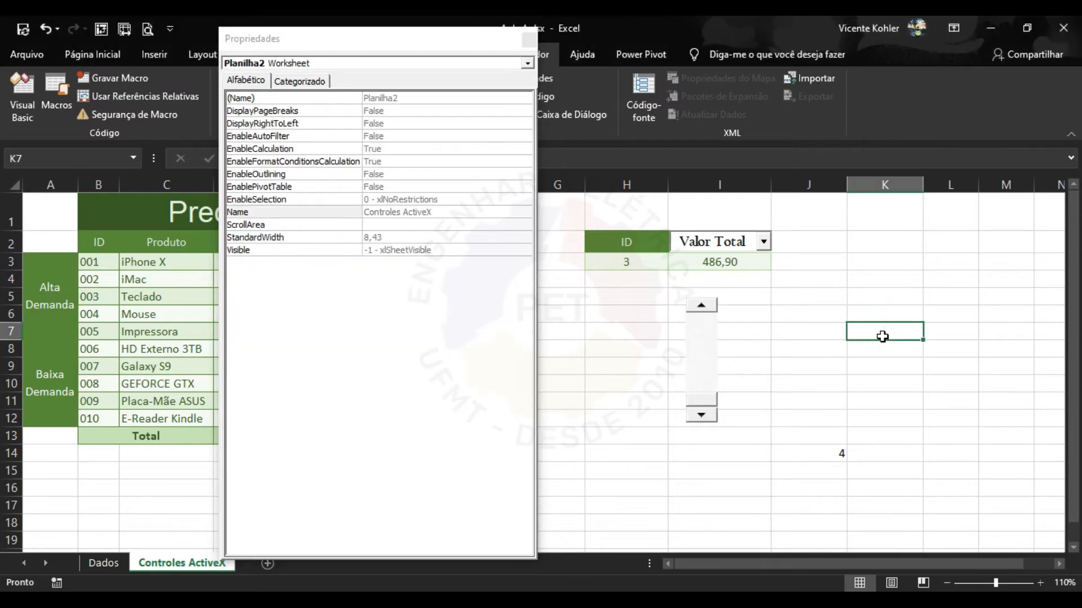
click(720, 333)
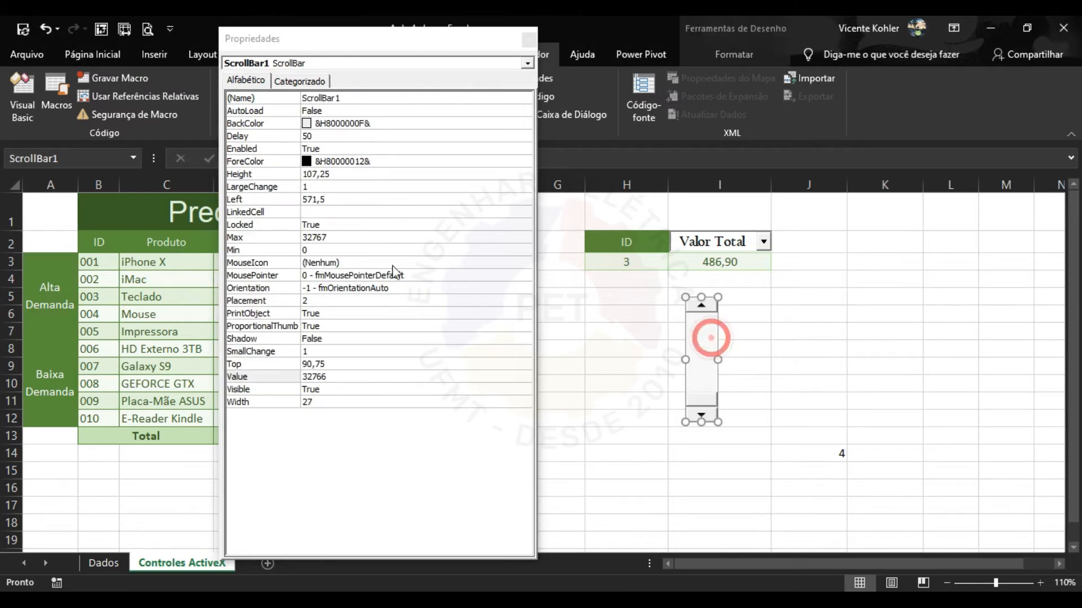
click(329, 213)
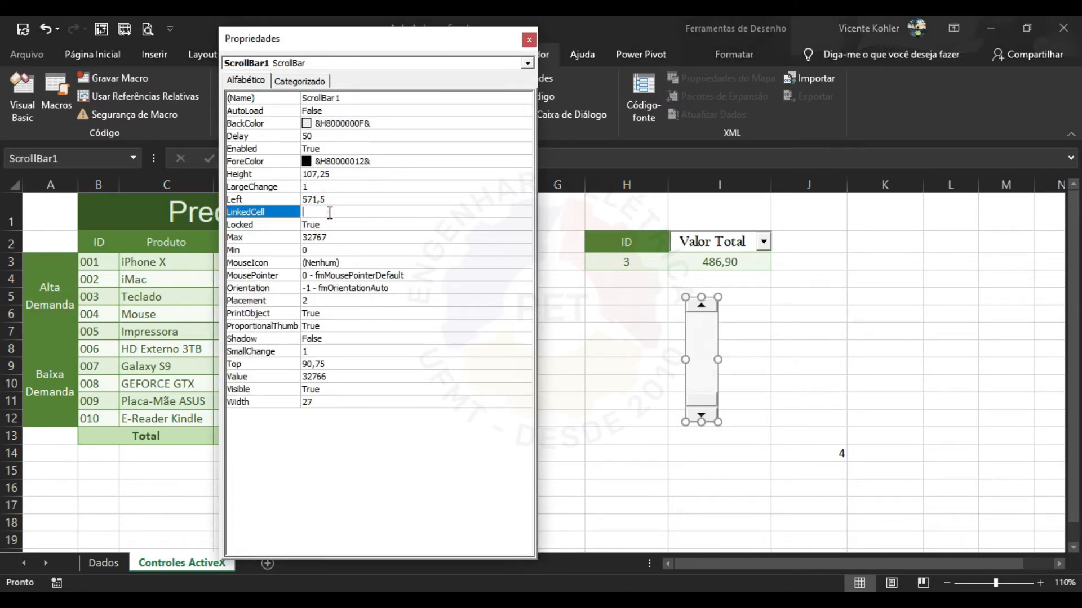
key(Caps_Lock)
click(338, 237)
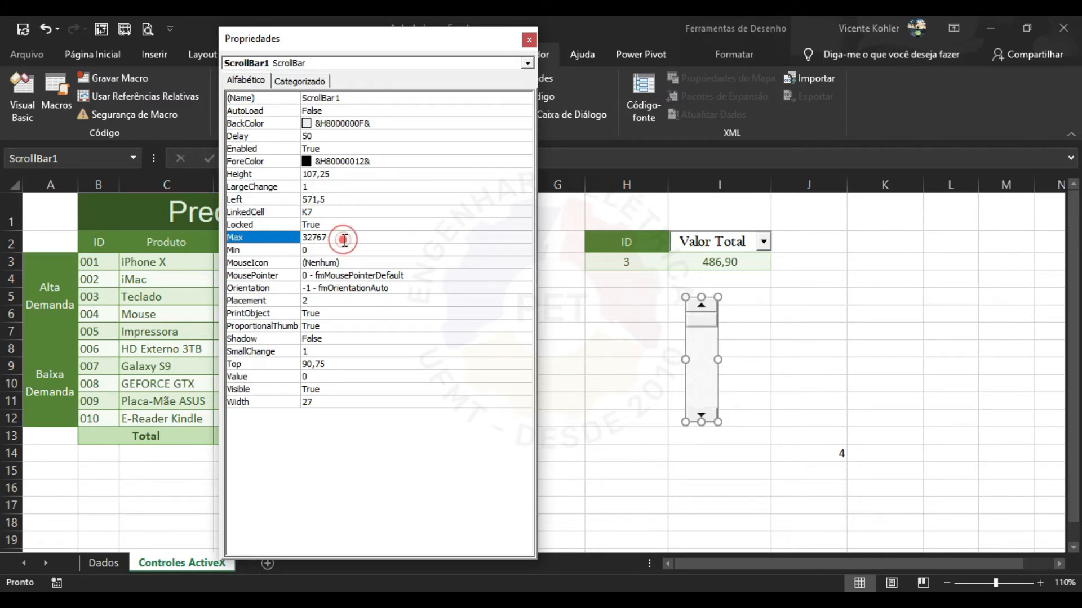
Change the scroll bar's Max to 10 and close the Properties window.
click(326, 249)
click(338, 238)
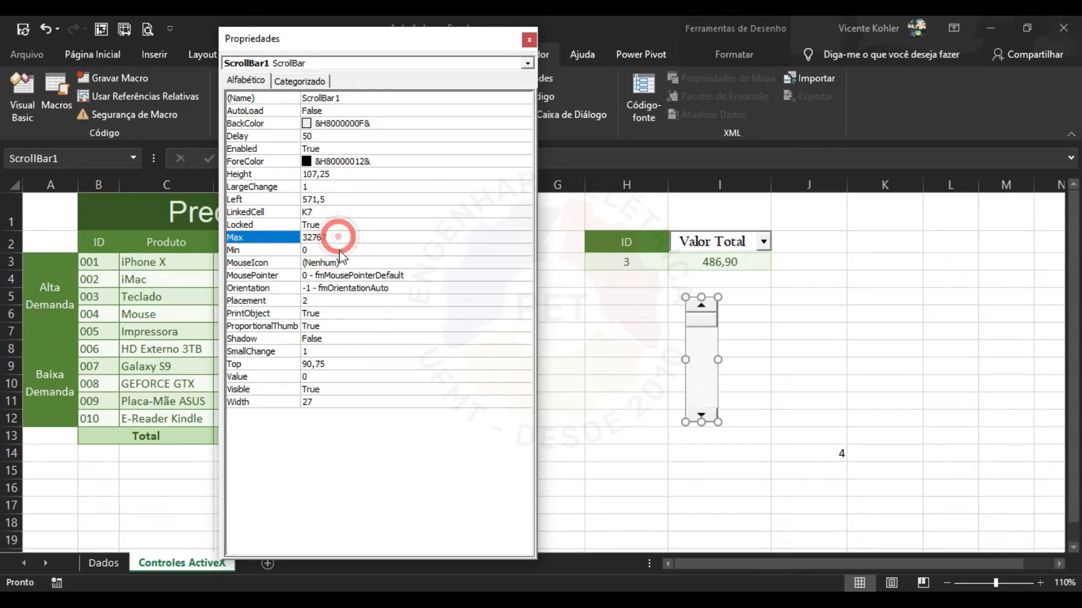
click(336, 237)
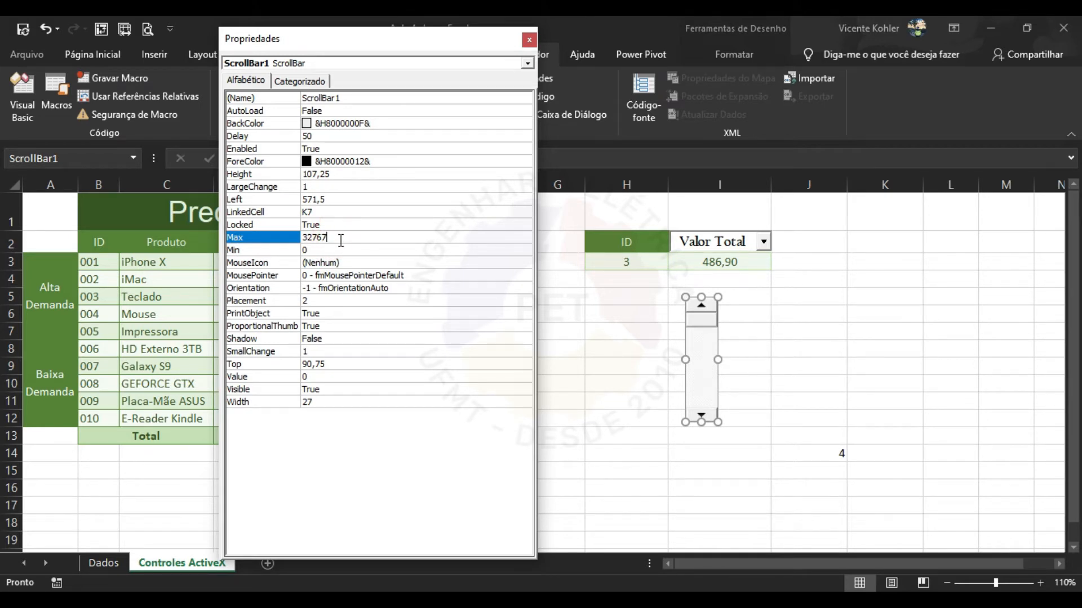
text(23)
click(363, 248)
click(366, 228)
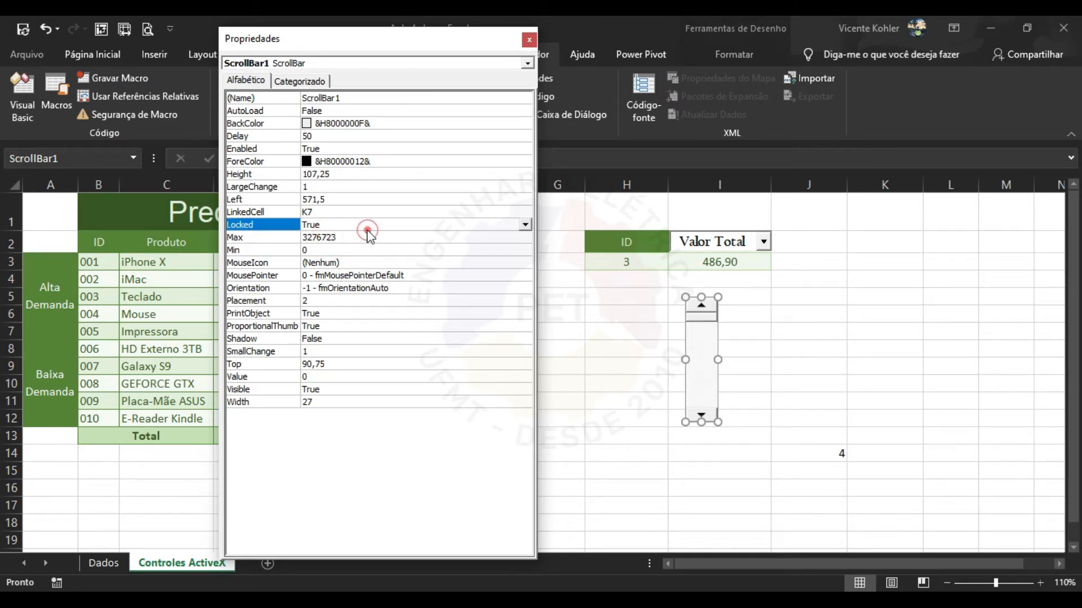
click(365, 235)
click(365, 235)
text(2323)
key(Return)
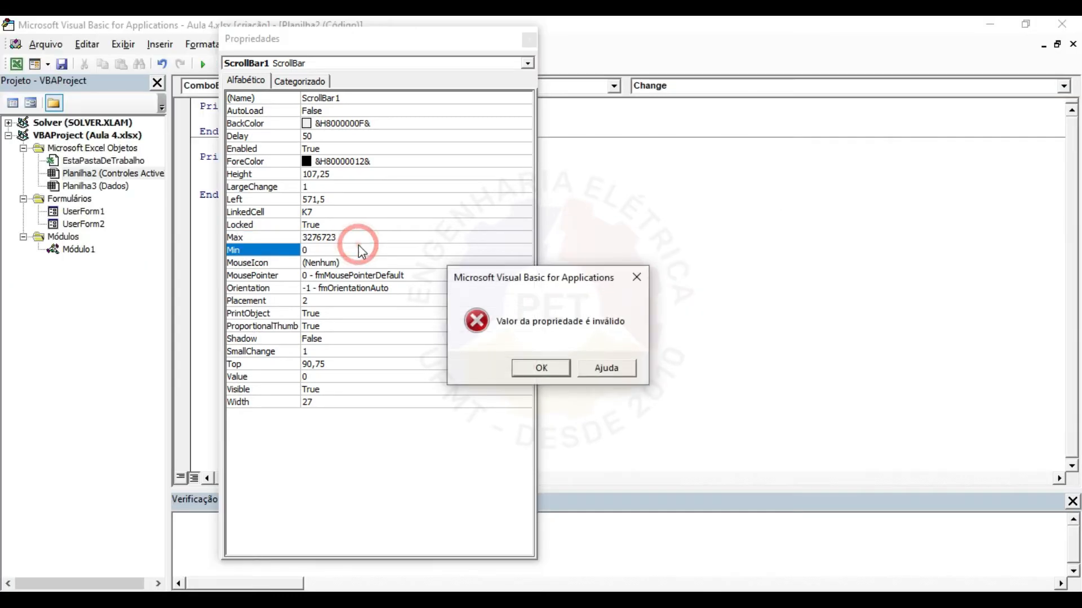
click(554, 369)
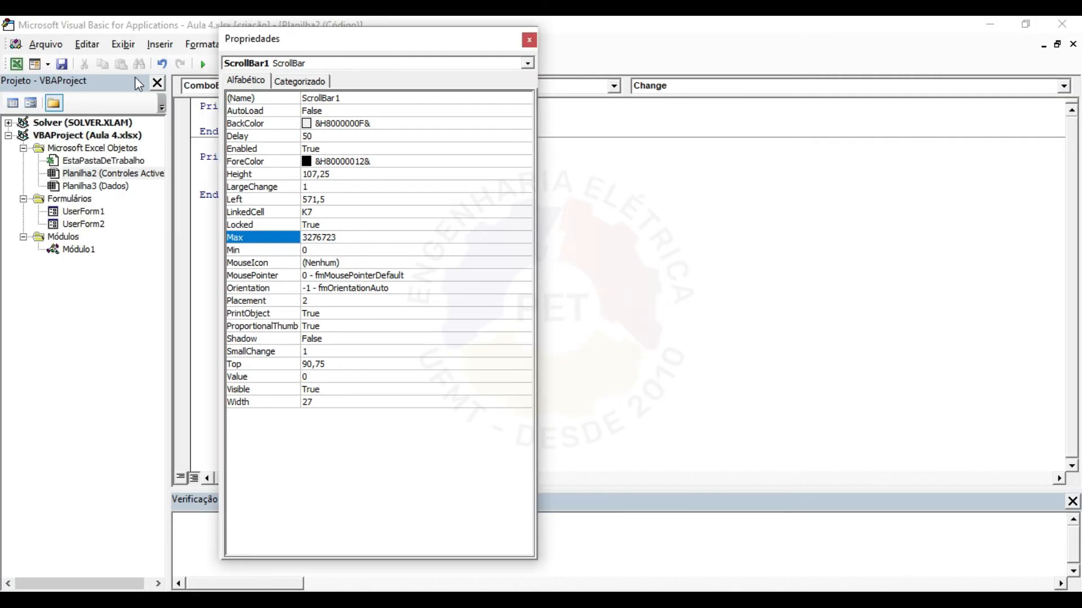
click(17, 64)
click(337, 237)
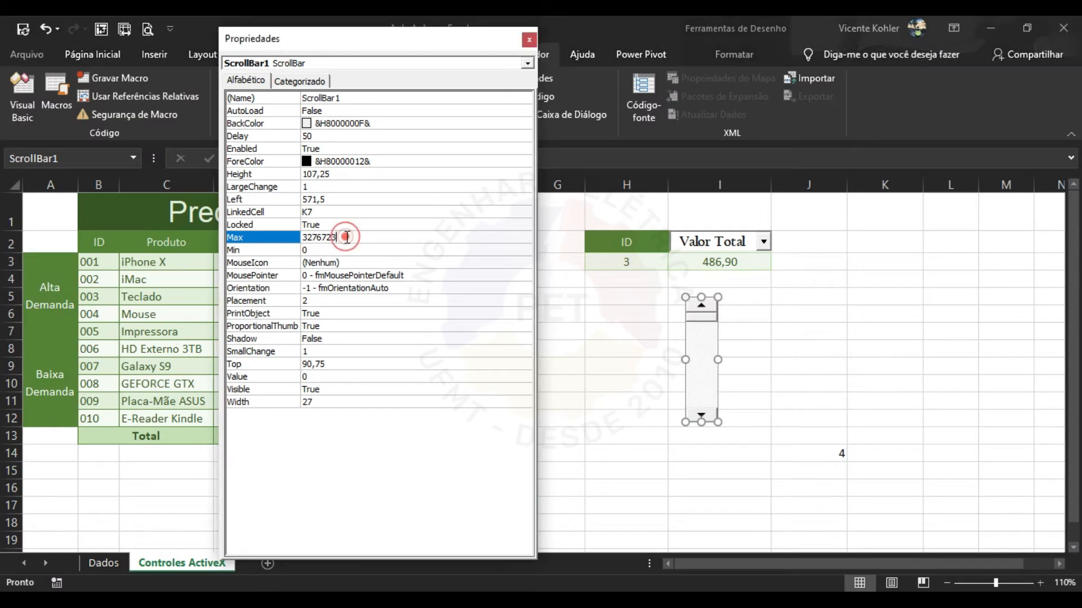
click(334, 249)
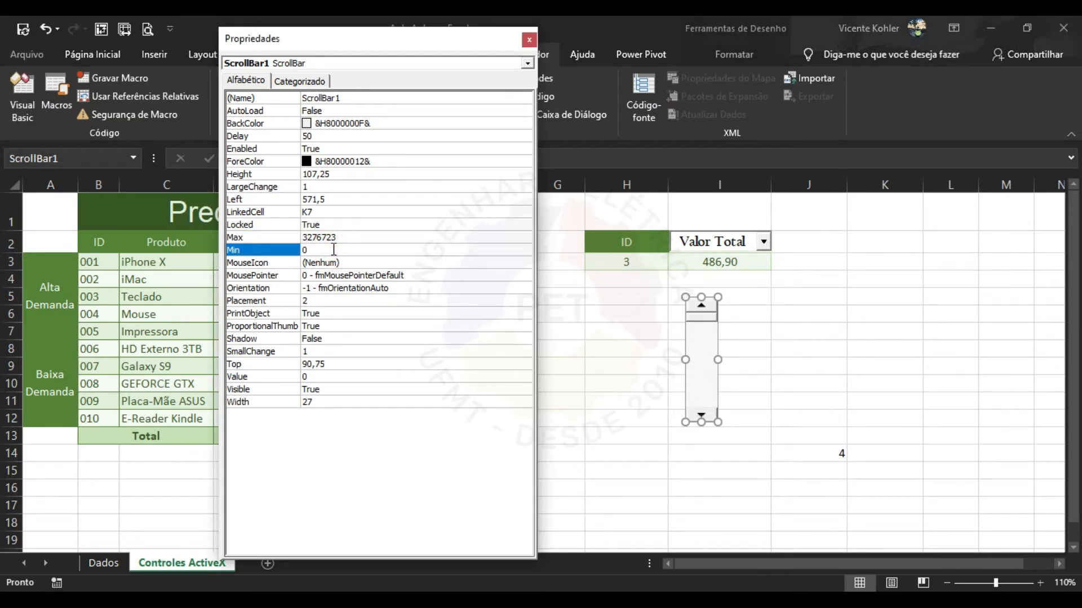
click(352, 237)
double_click(346, 236)
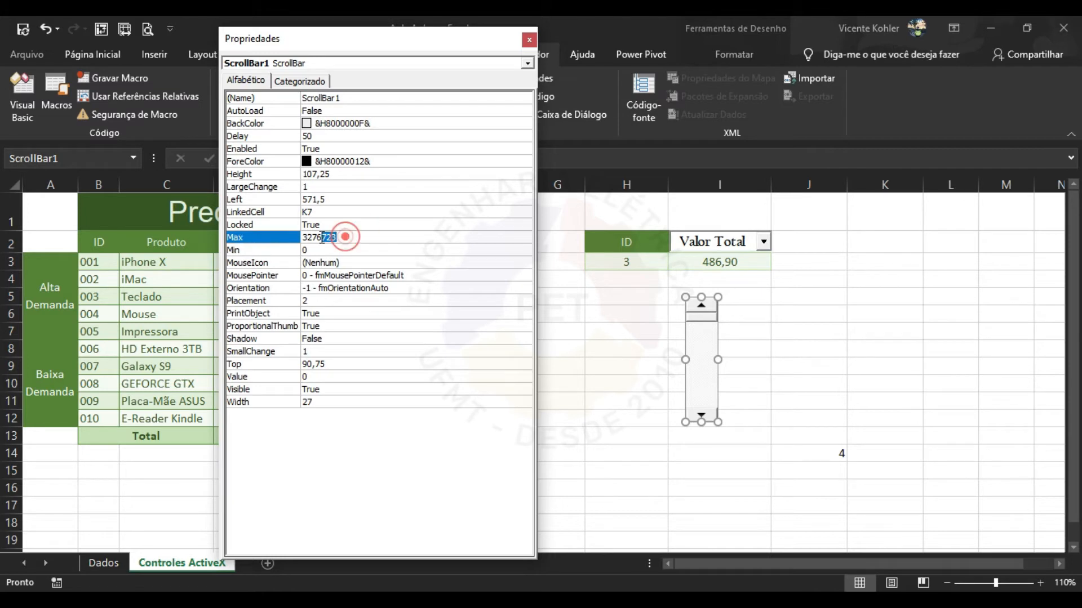
text(10)
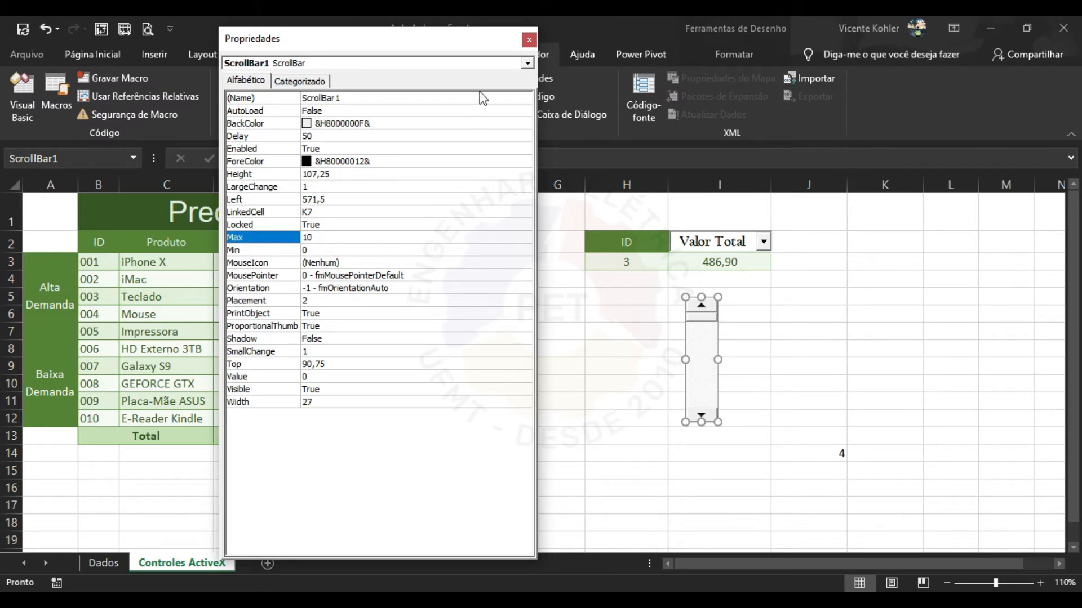
click(524, 43)
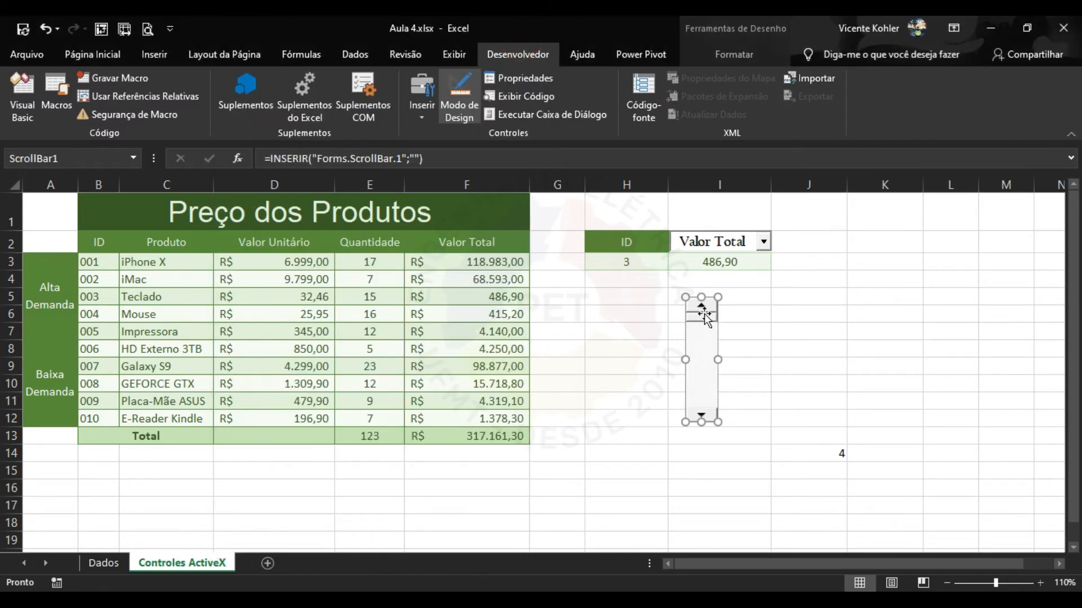
Try the scroll bar outside design mode and watch the value in K7 change.
click(462, 110)
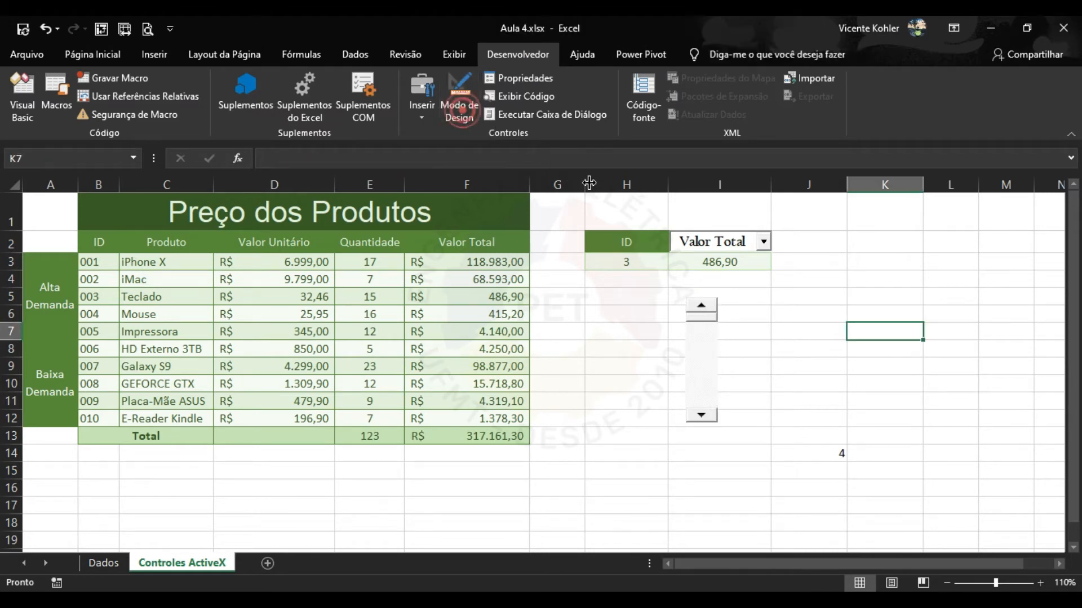
mouse_move(714, 321)
mouse_down()
mouse_move(711, 414)
mouse_move(713, 309)
mouse_up()
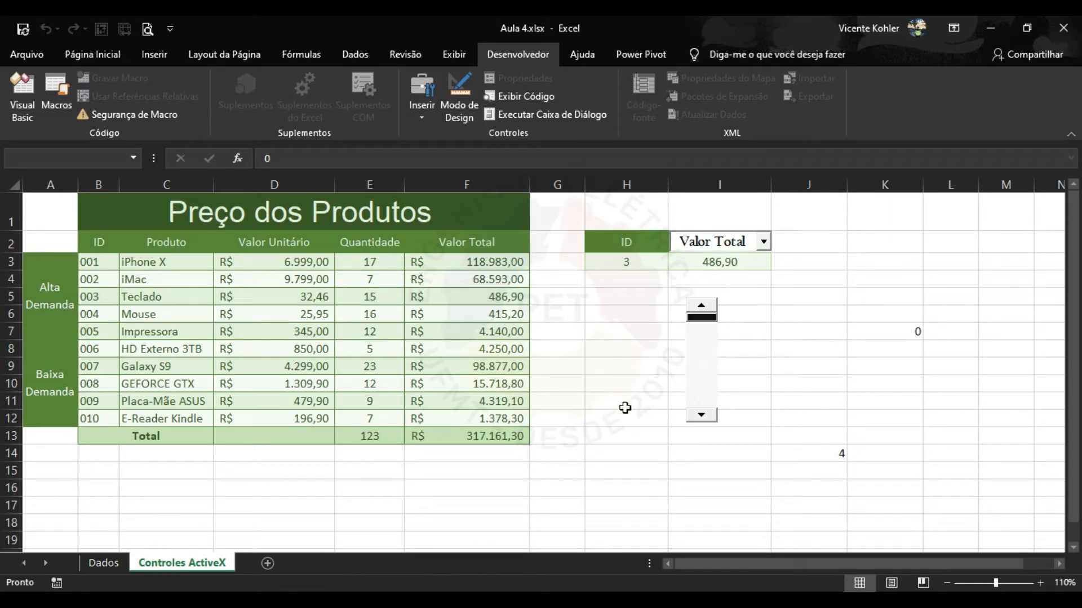
click(896, 330)
drag(705, 319, 717, 344)
click(696, 374)
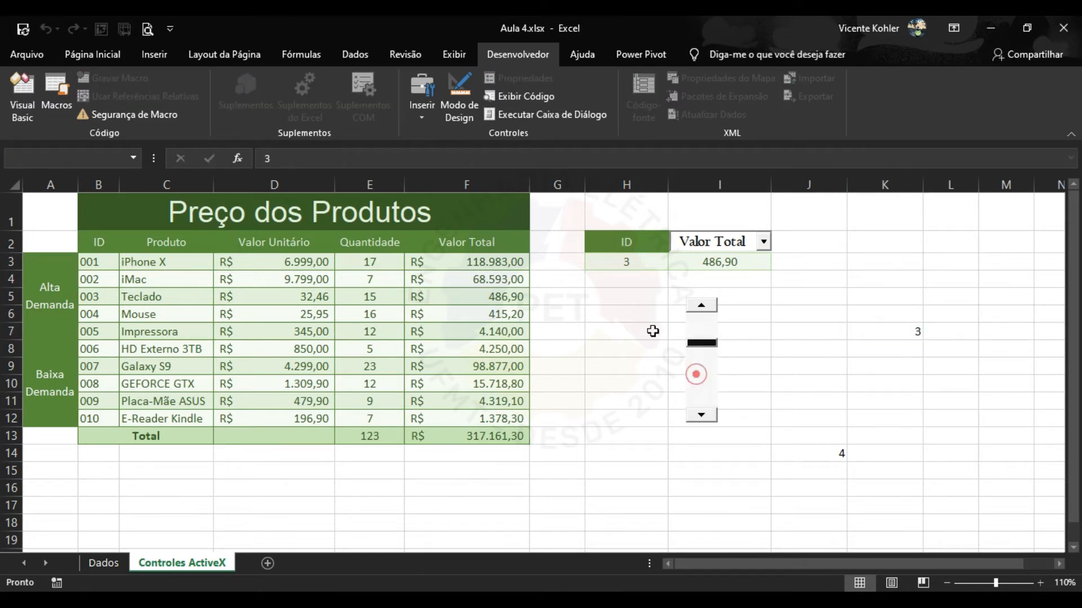
Delete the scroll bar in design mode and clear cell K7.
click(448, 101)
click(702, 383)
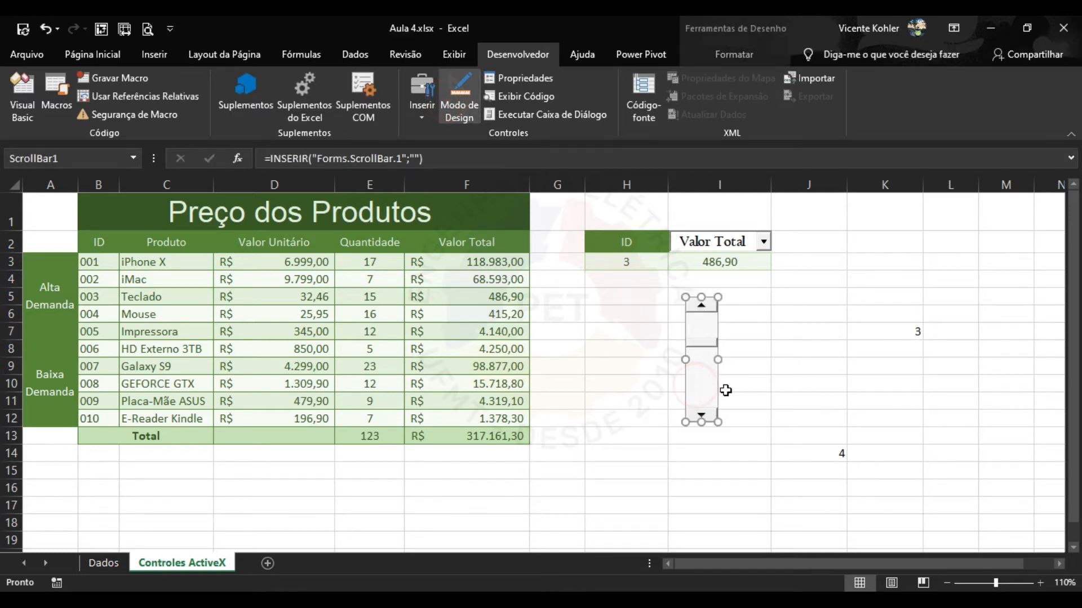
key(Delete)
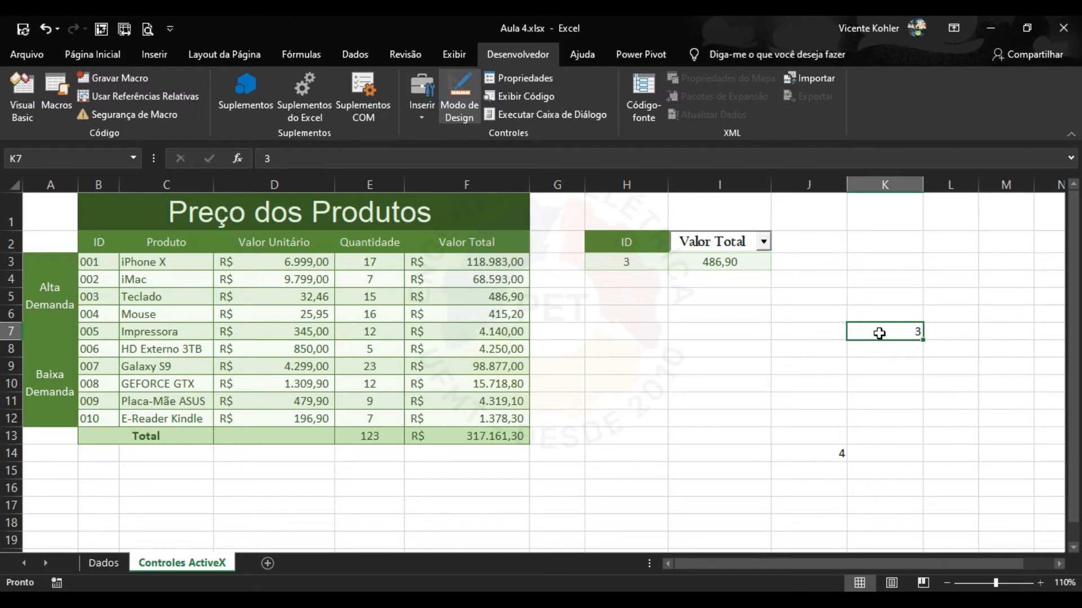
key(Delete)
click(832, 451)
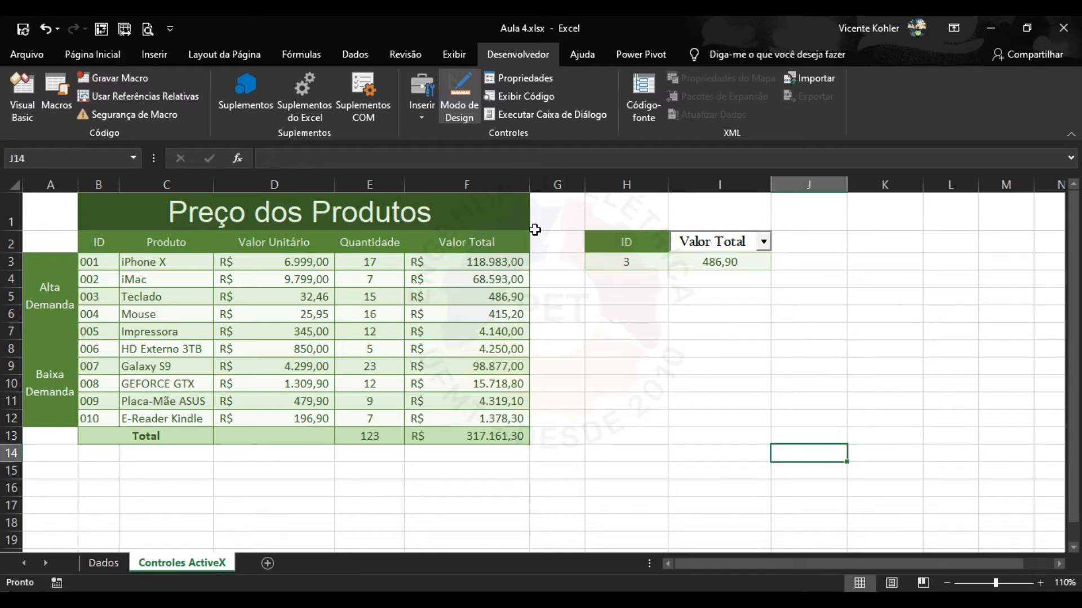
Draw an ActiveX option button over cells H8 to I10.
click(421, 117)
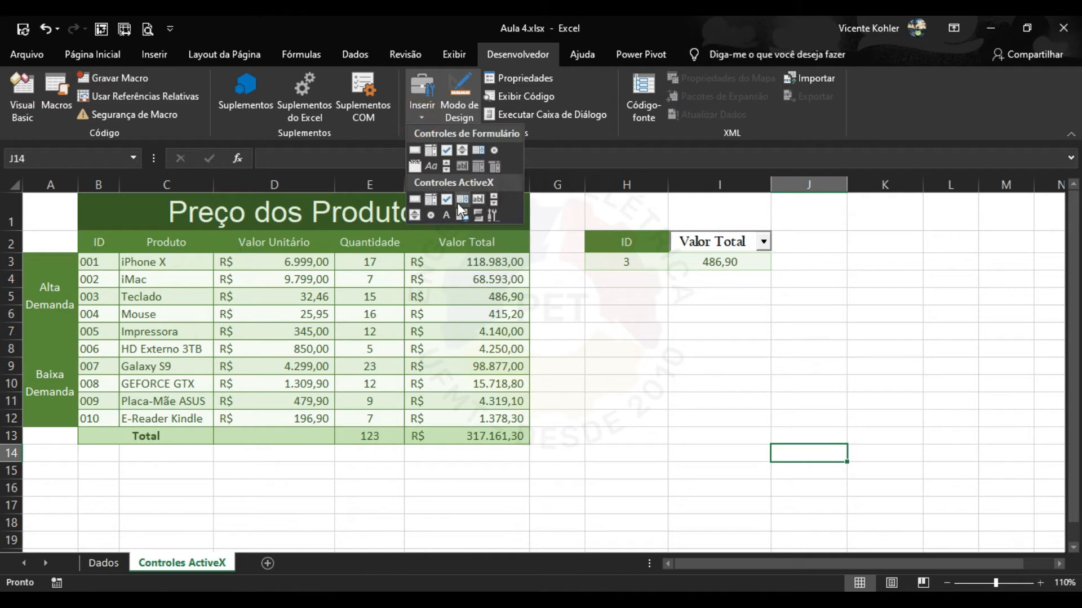
click(430, 214)
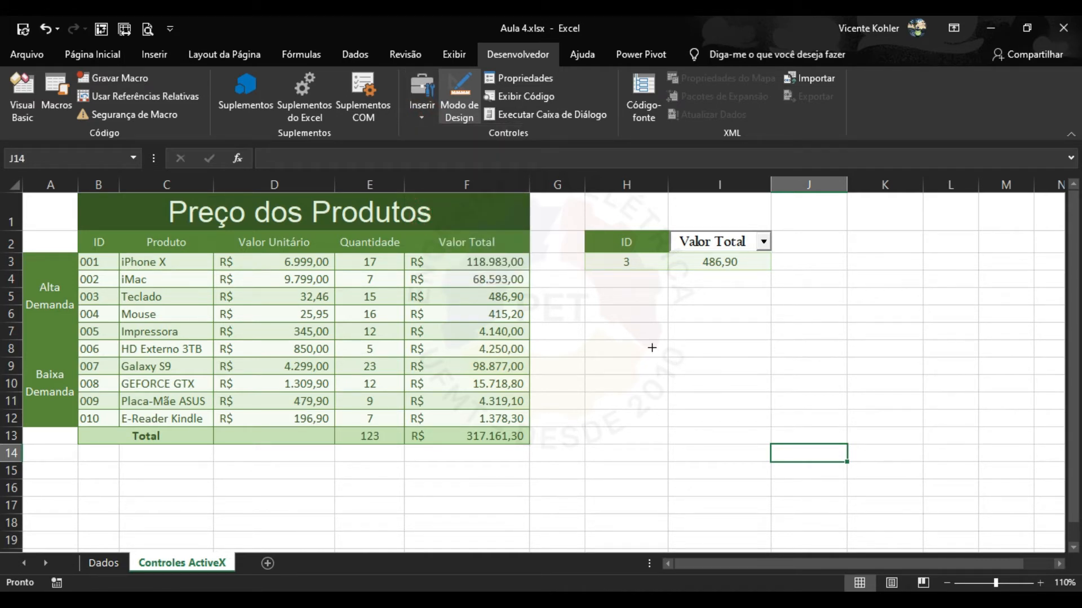
drag(652, 347, 780, 389)
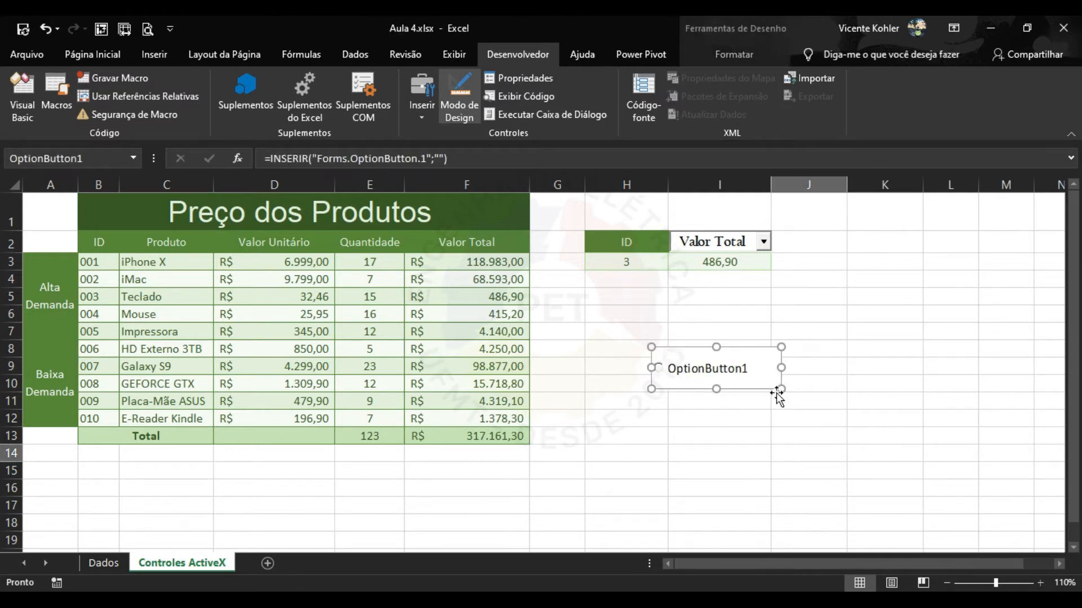
click(715, 417)
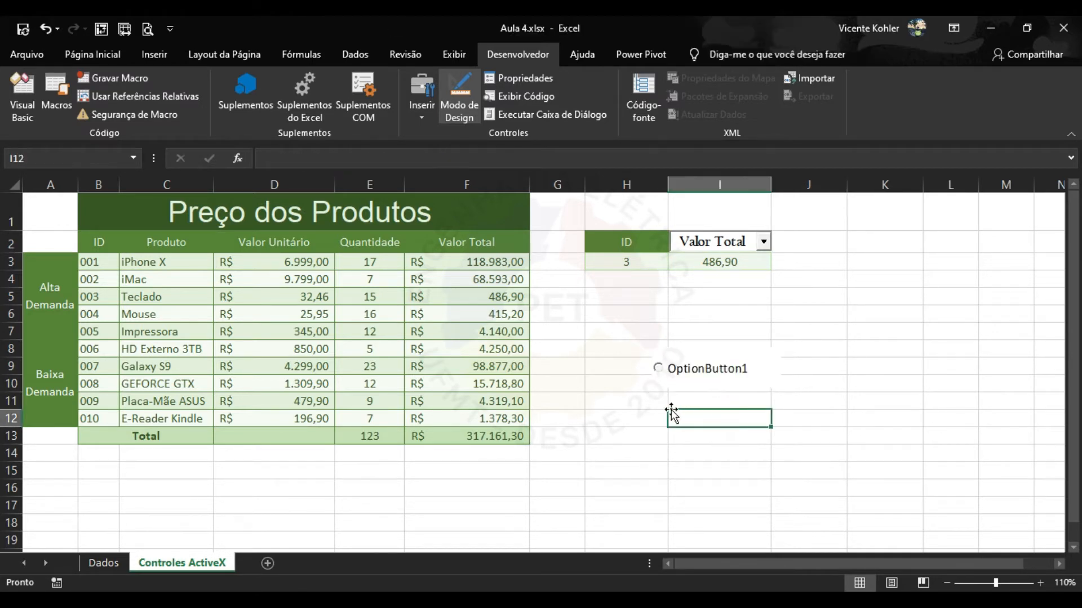
Test the option button outside design mode by turning it on.
click(466, 107)
click(828, 369)
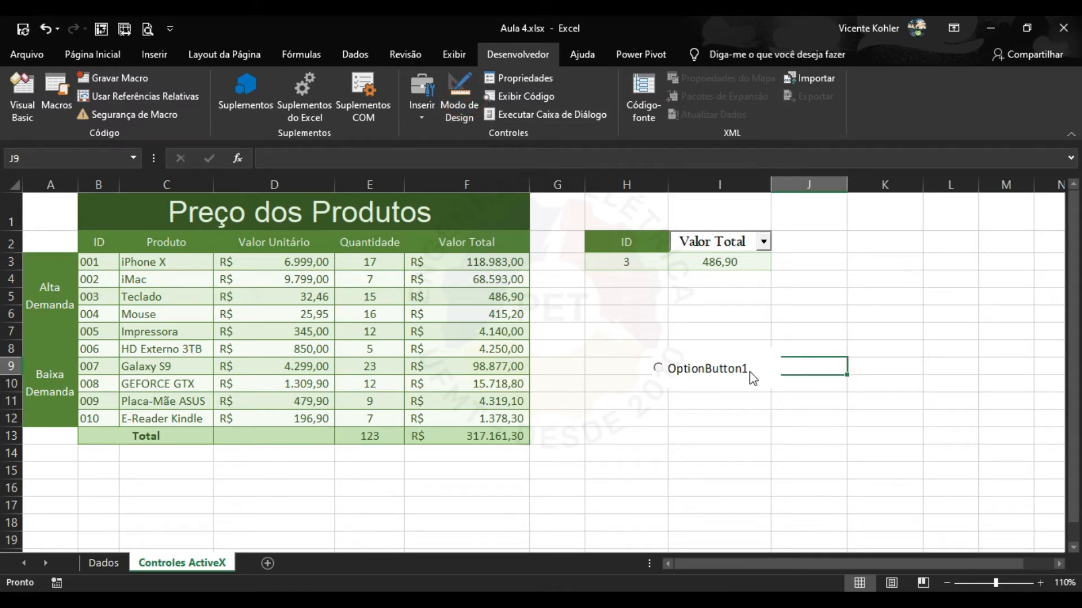
click(715, 372)
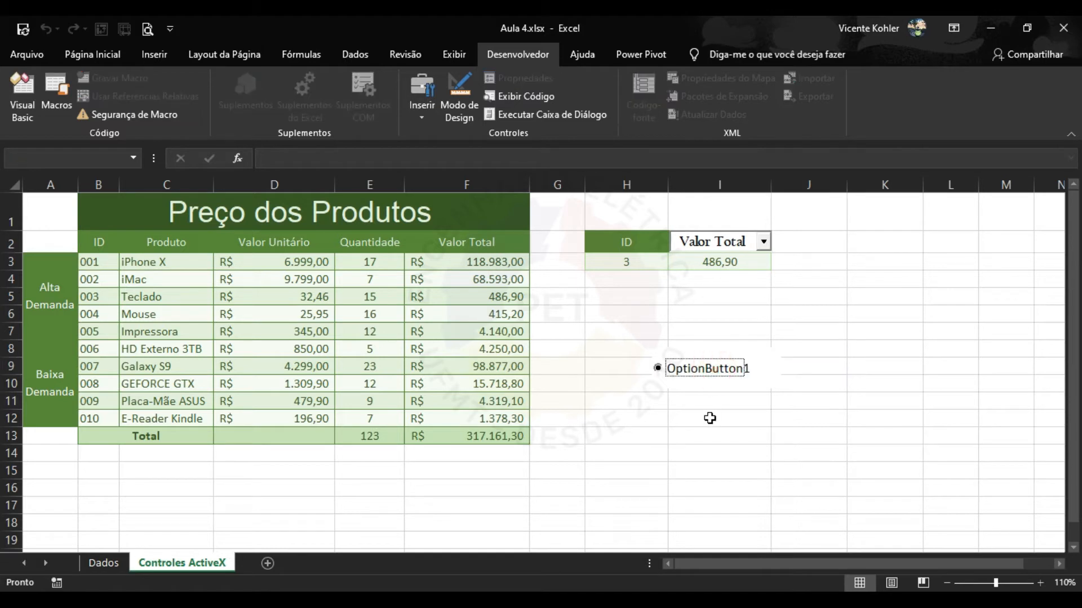
click(708, 417)
click(735, 375)
click(724, 430)
click(818, 348)
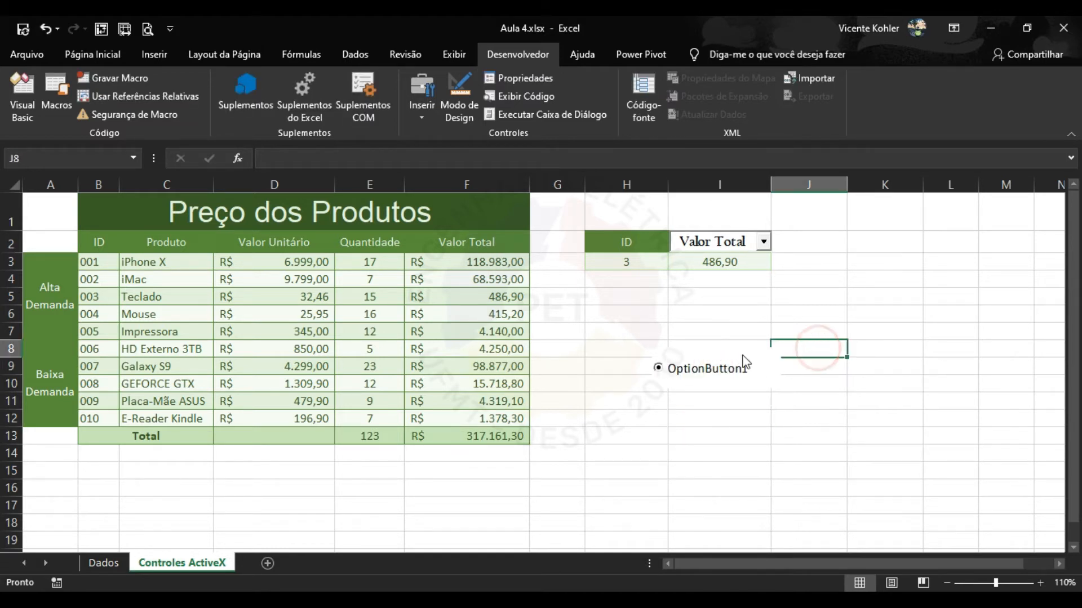
click(724, 312)
click(711, 372)
click(740, 415)
click(756, 369)
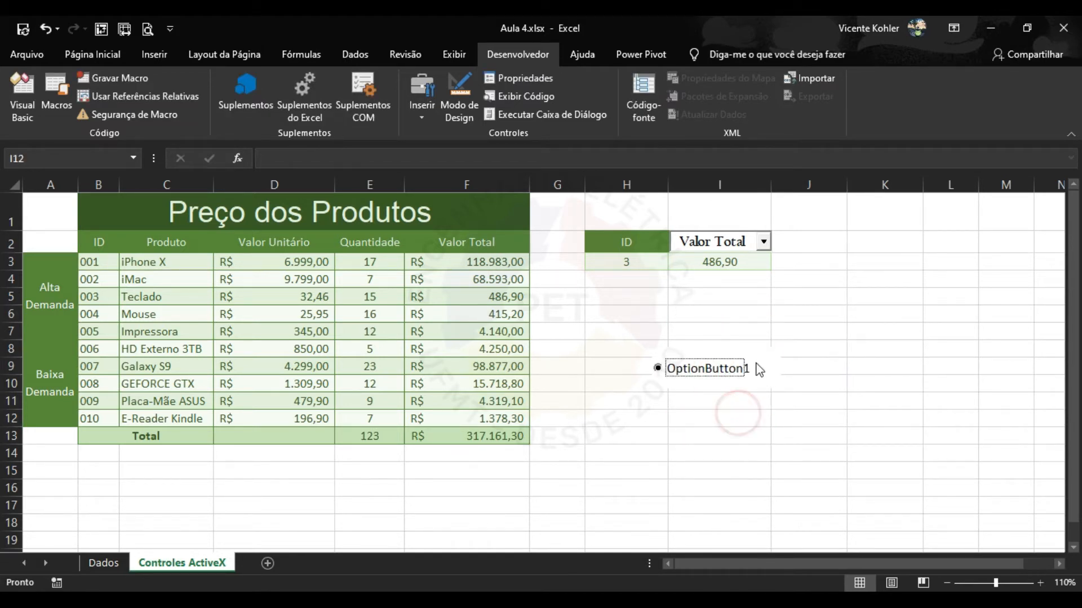
click(825, 367)
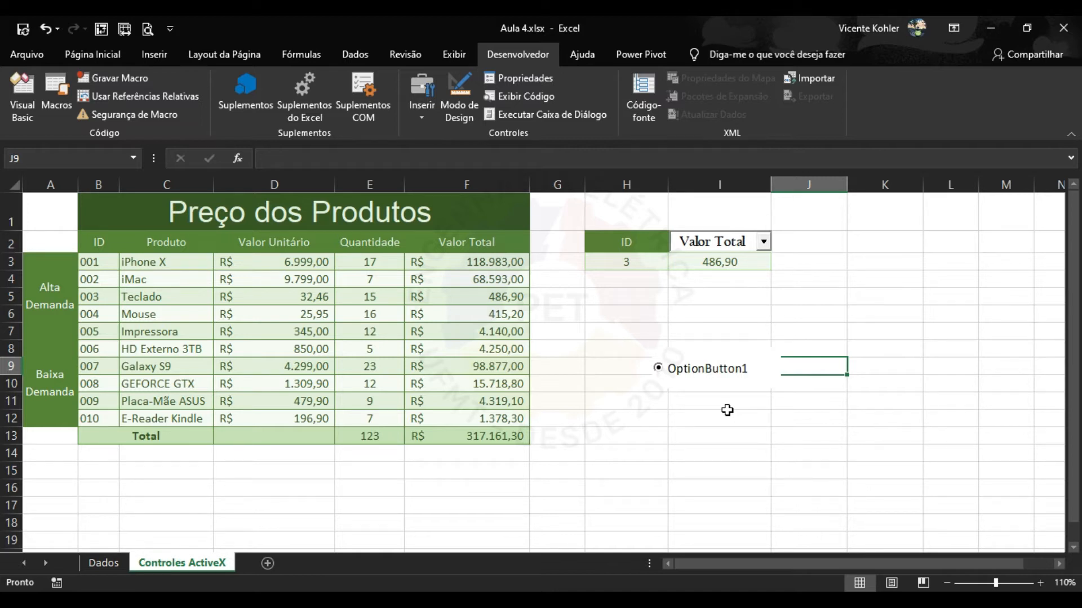
Draw a second ActiveX option button below the first.
click(421, 107)
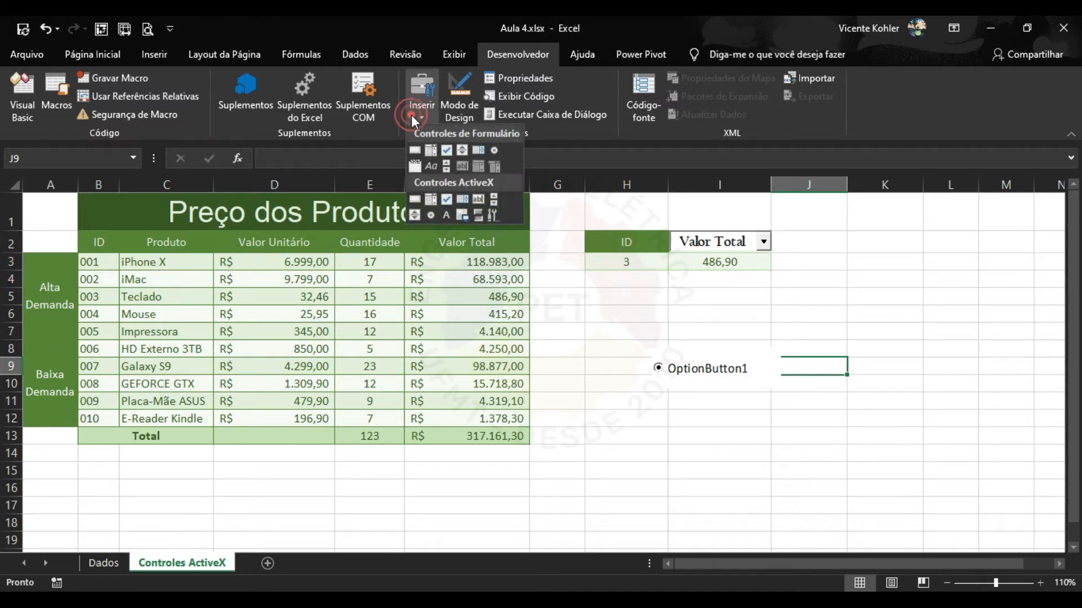
click(434, 211)
mouse_move(658, 405)
mouse_down()
mouse_move(781, 430)
mouse_move(779, 452)
mouse_up()
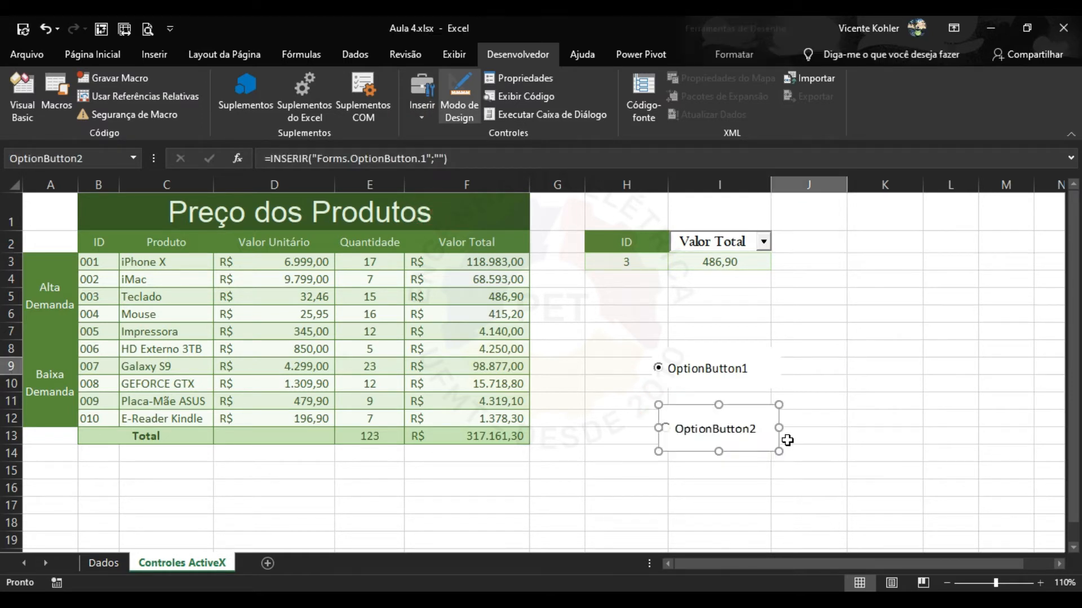
click(824, 367)
Toggle between the two option buttons, then open Properties in design mode.
click(464, 110)
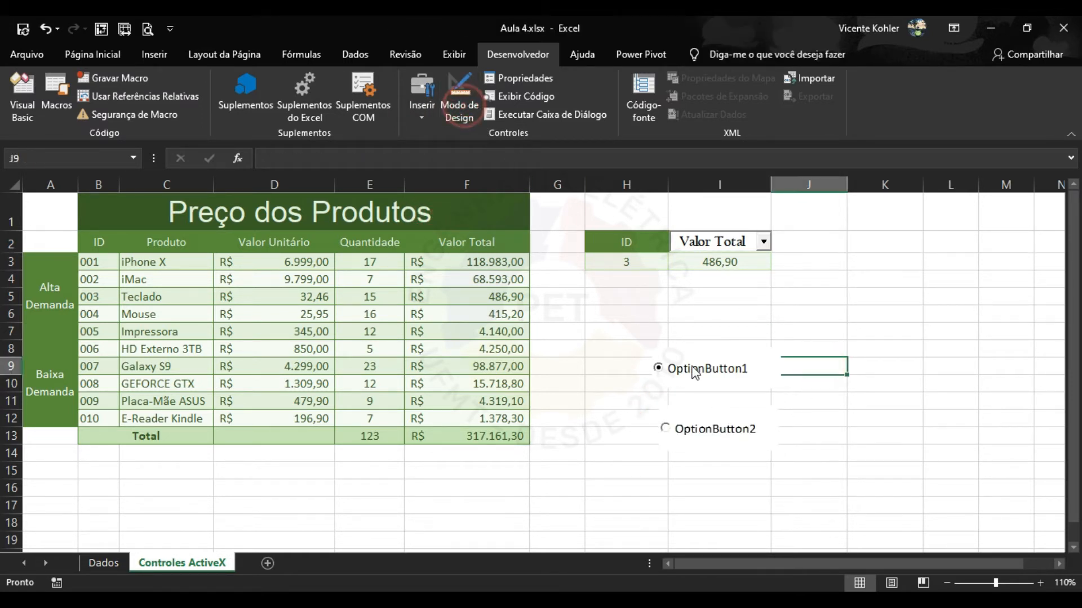
click(708, 434)
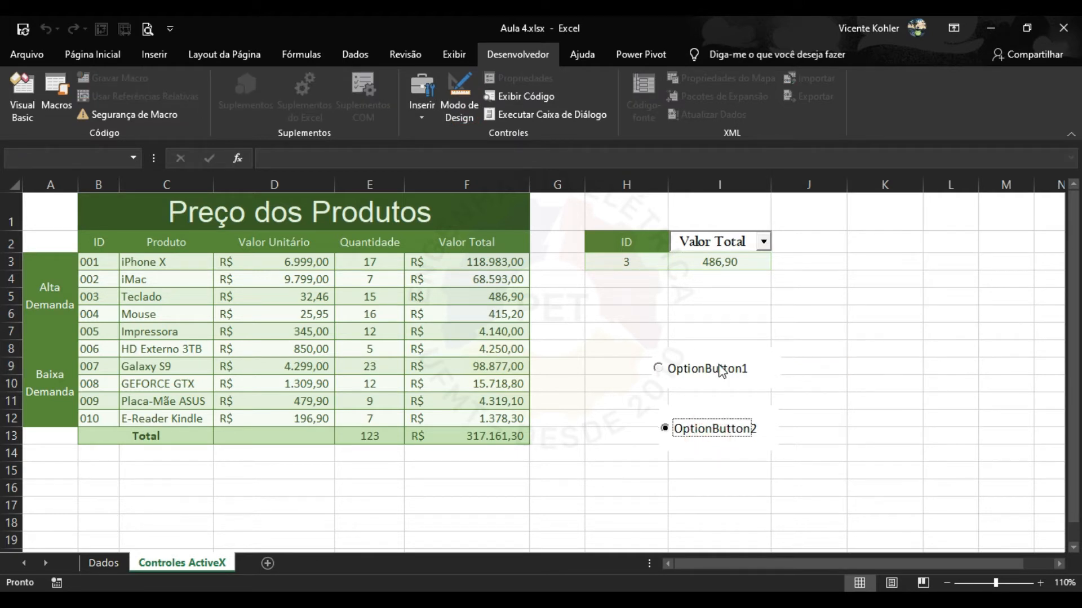
click(721, 369)
click(705, 430)
click(728, 372)
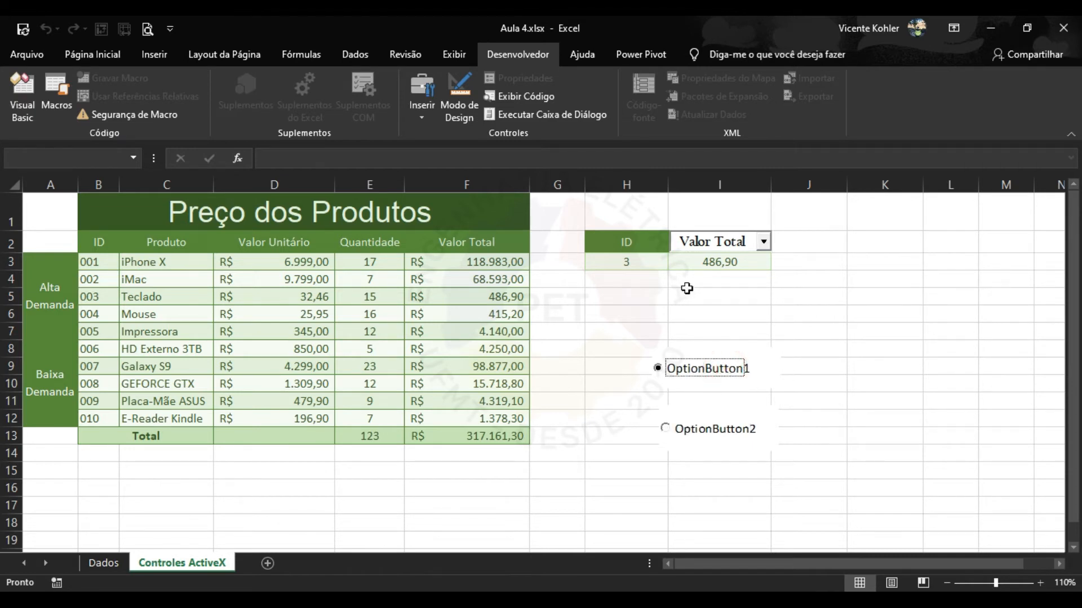
click(471, 101)
click(519, 79)
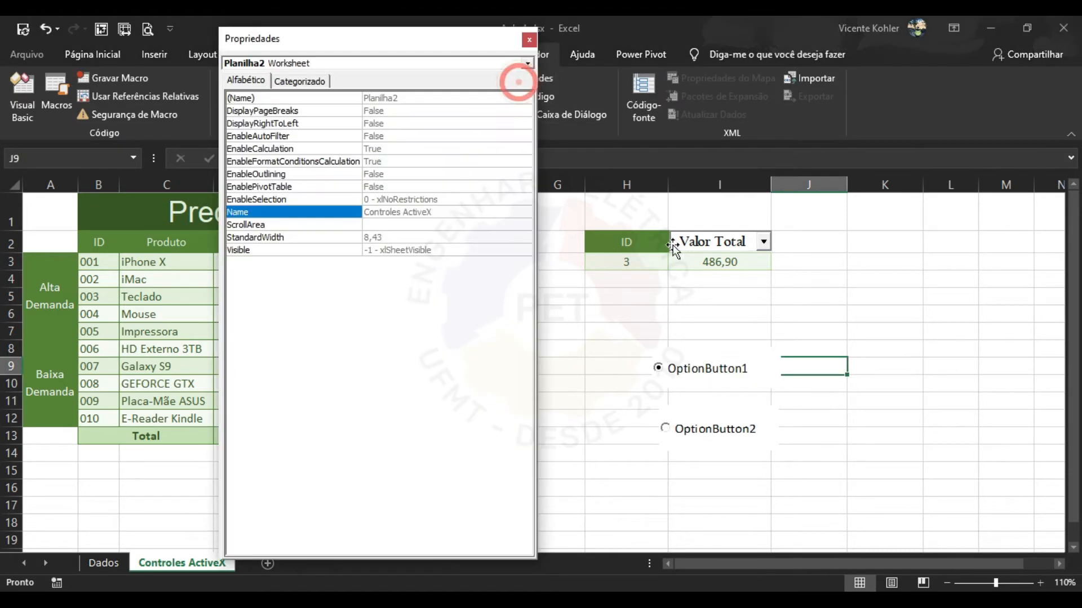
Link OptionButton1 to J2 and OptionButton2 to J3, then leave design mode.
click(724, 376)
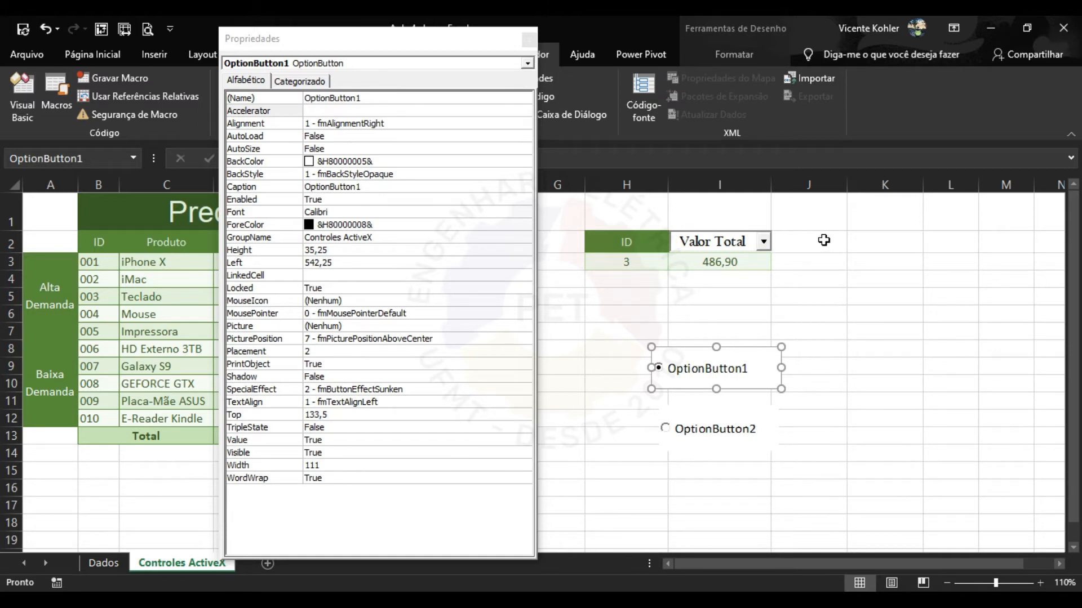
click(347, 276)
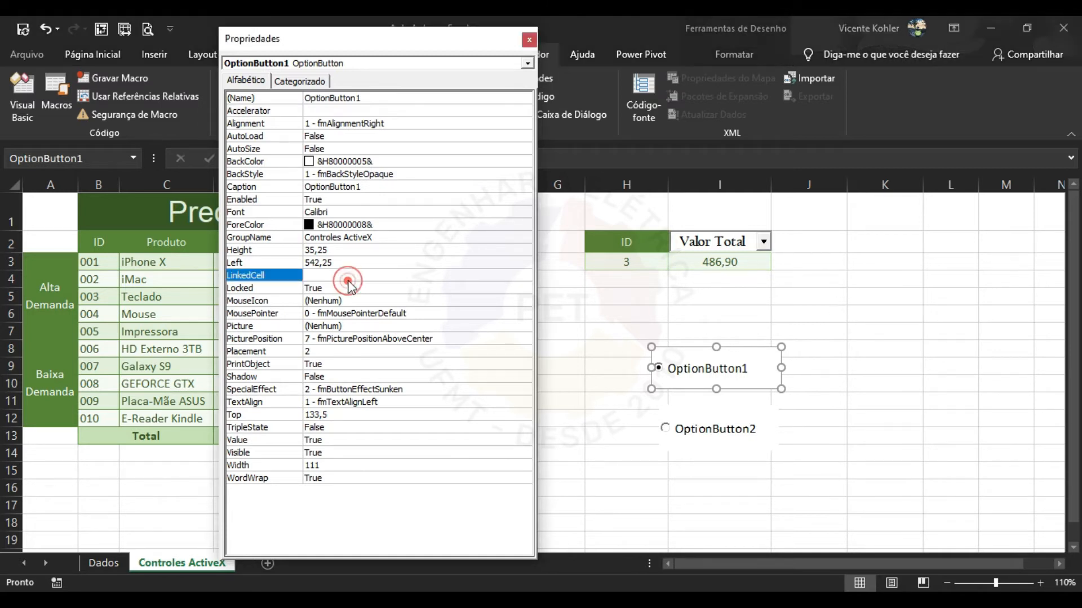
key(Caps_Lock)
click(722, 439)
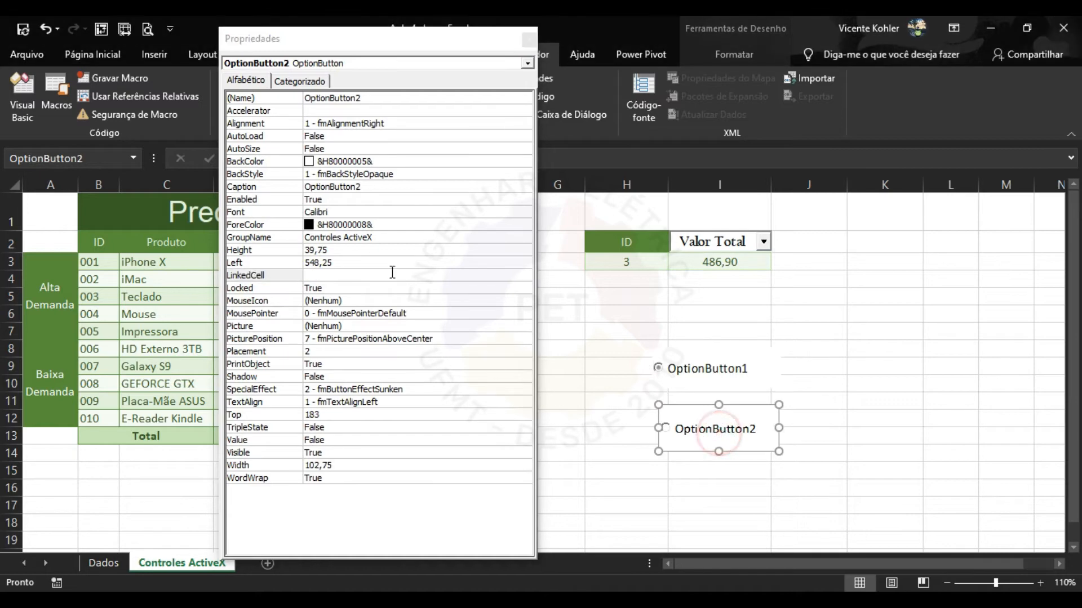
click(374, 274)
key(Caps_Lock)
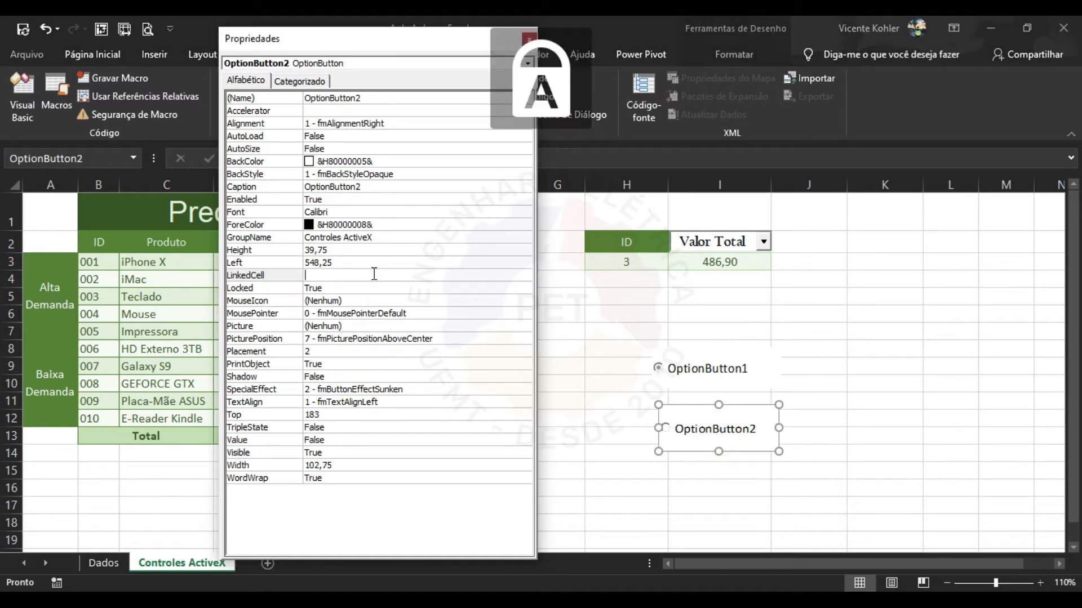
text(J3)
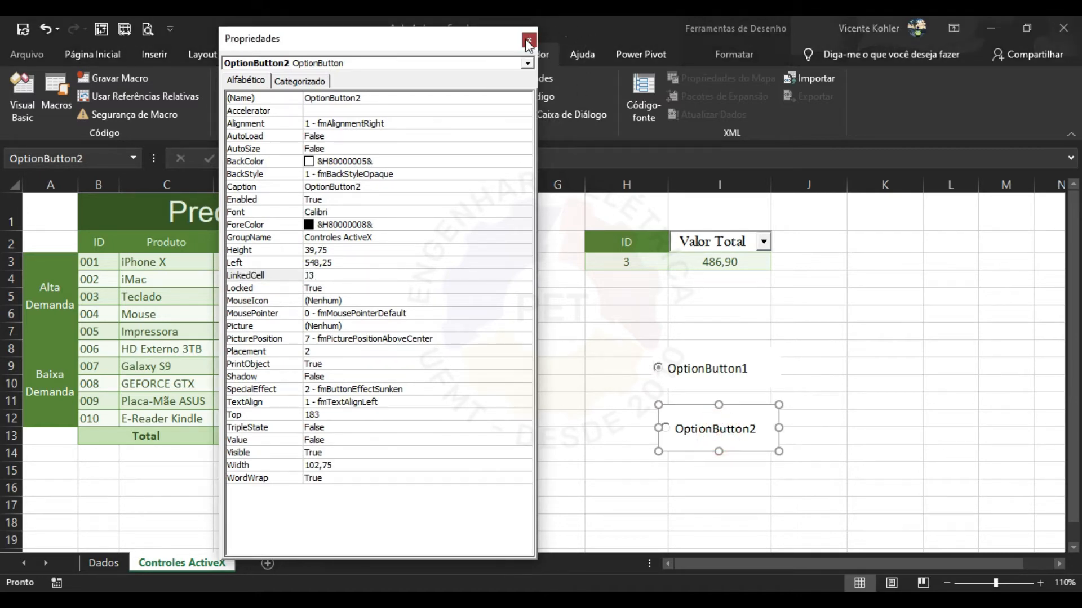
click(529, 40)
click(464, 88)
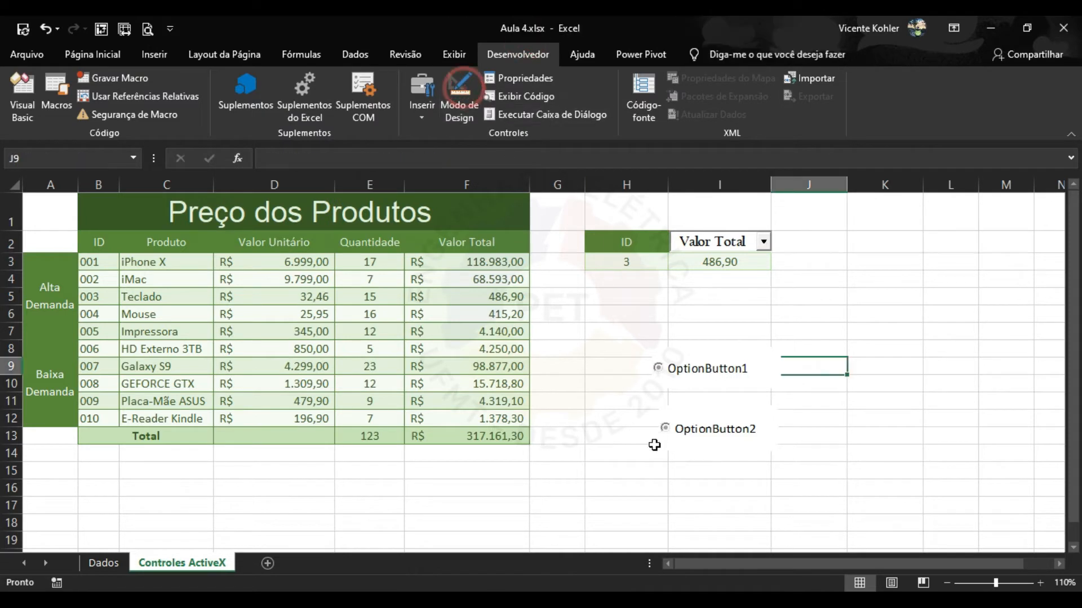
click(702, 490)
Choose OptionButton2, then OptionButton1, confirming J2 and J3 swap VERDADEIRO and FALSO.
click(699, 429)
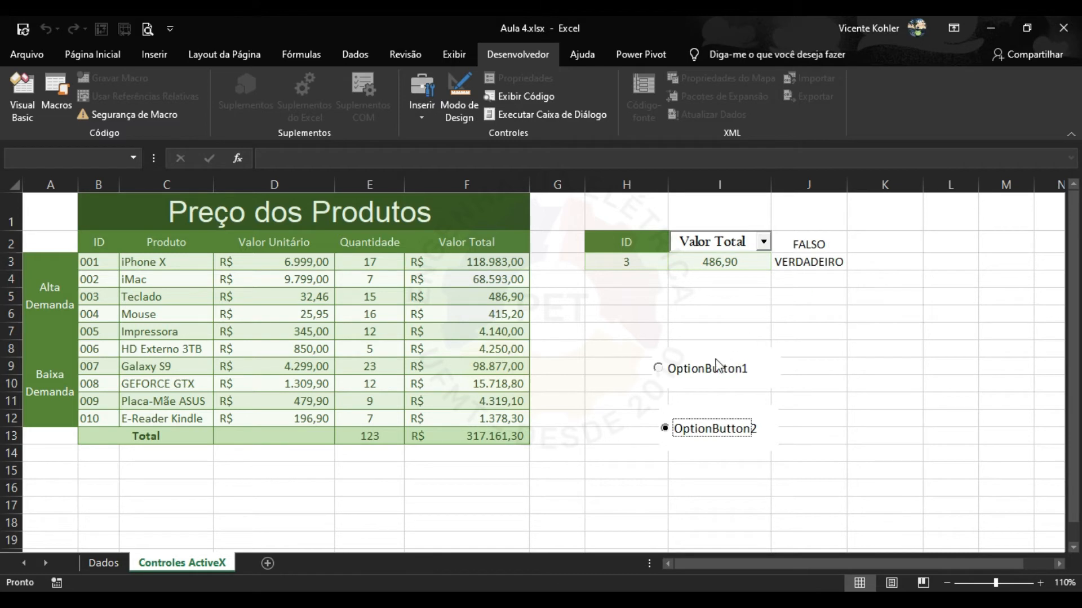
click(685, 373)
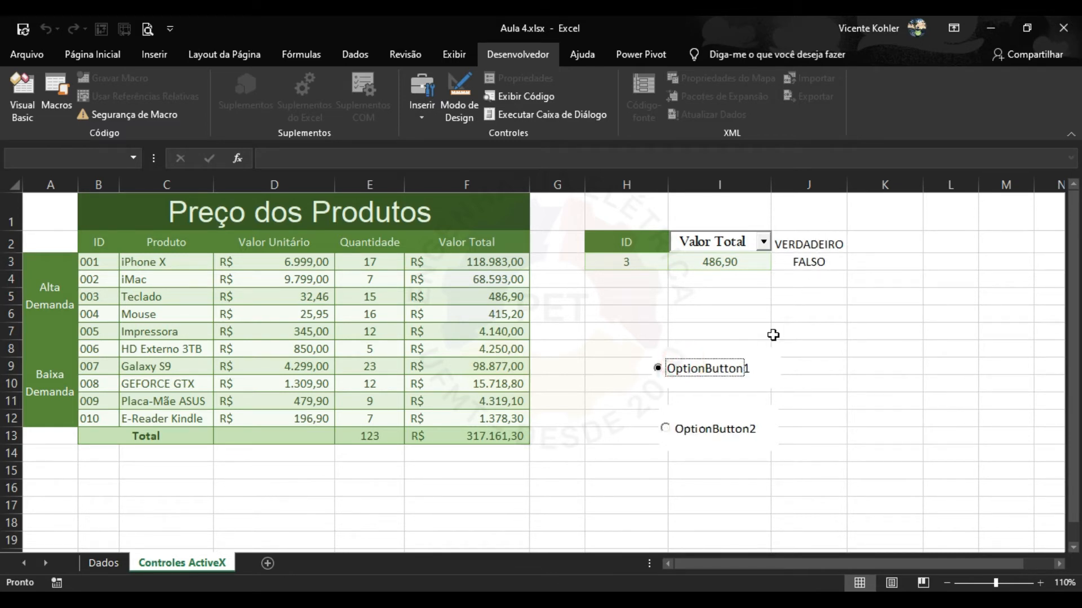
click(422, 99)
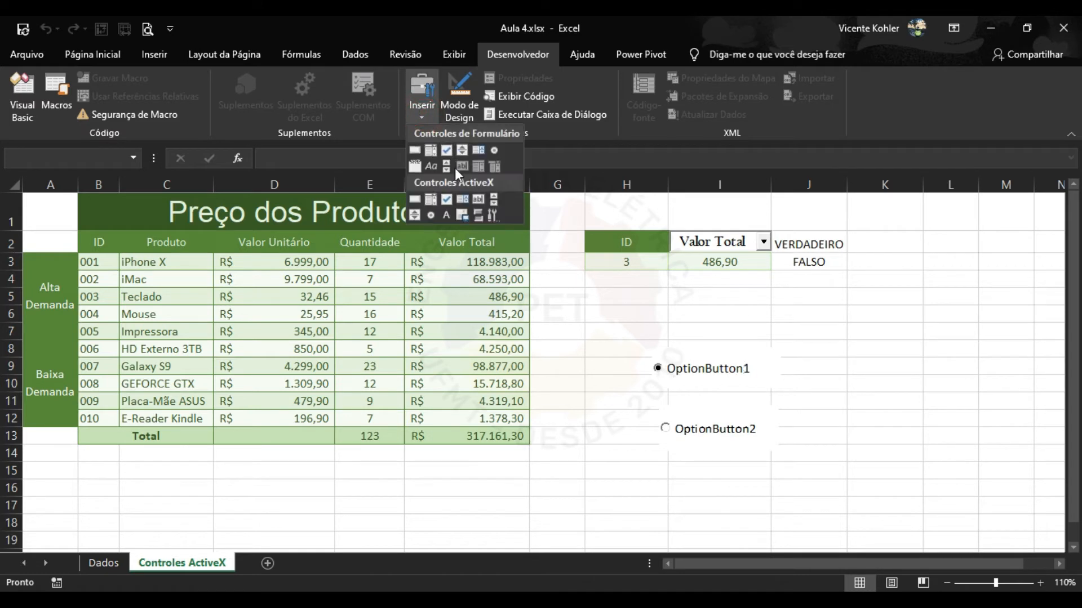
Draw a third option button over I15:I17 and link it to cell J4.
click(430, 215)
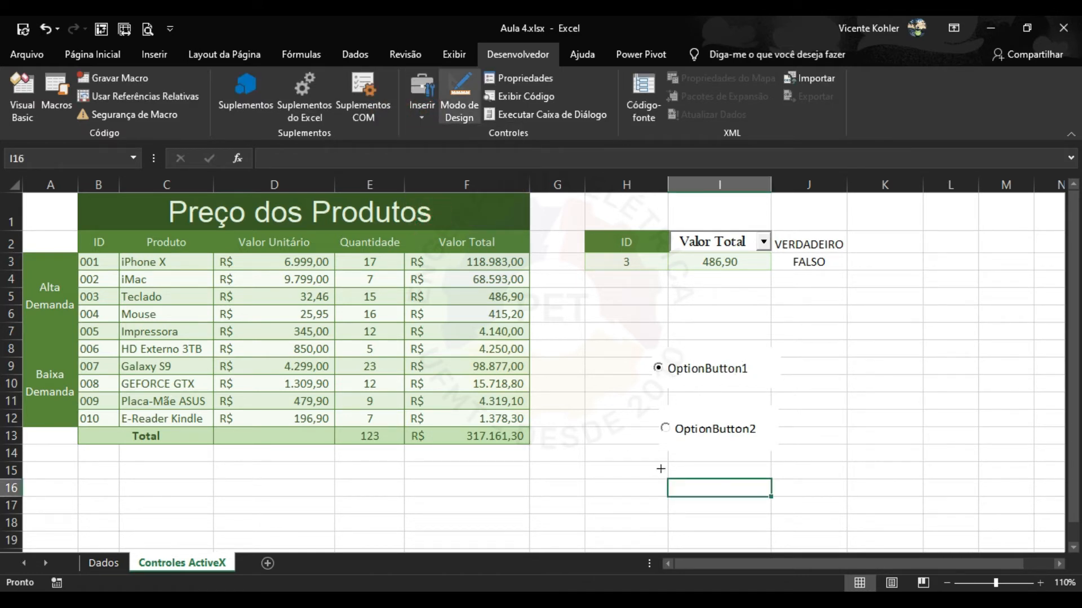
drag(654, 471, 774, 511)
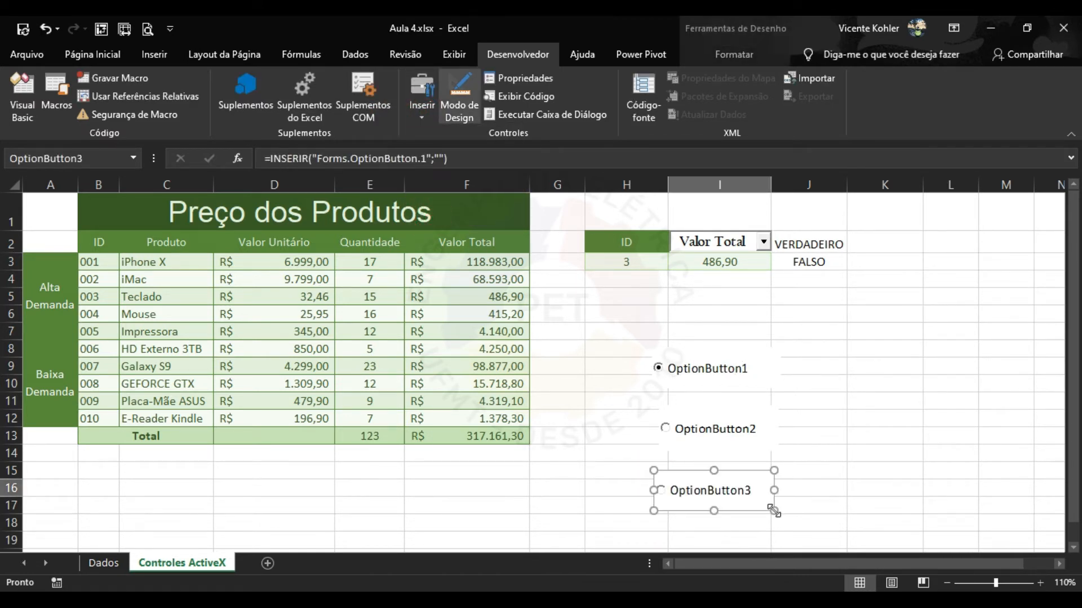
click(519, 78)
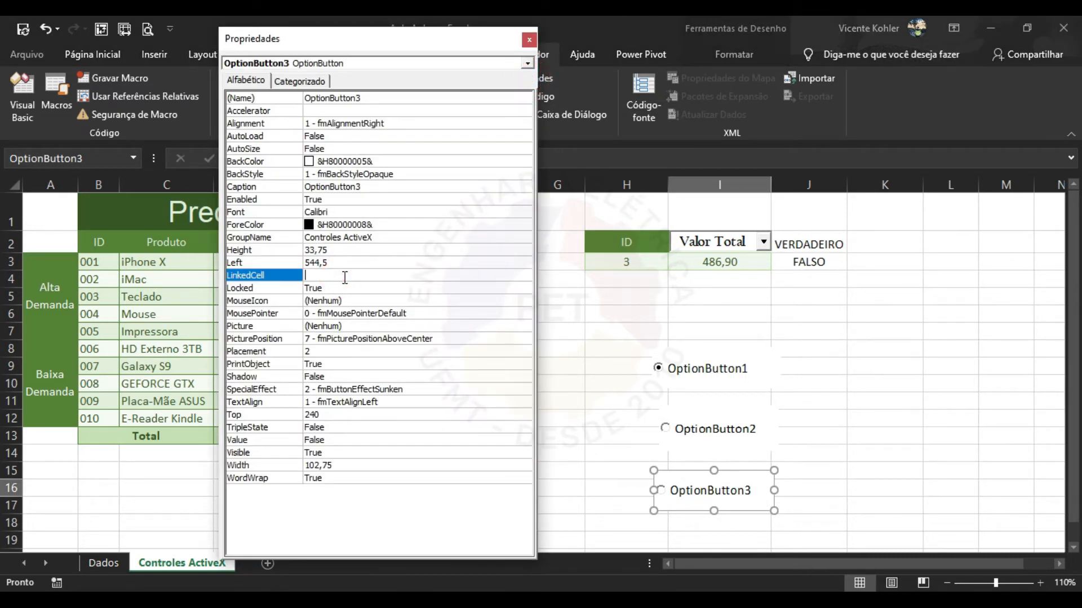
key(Caps_Lock)
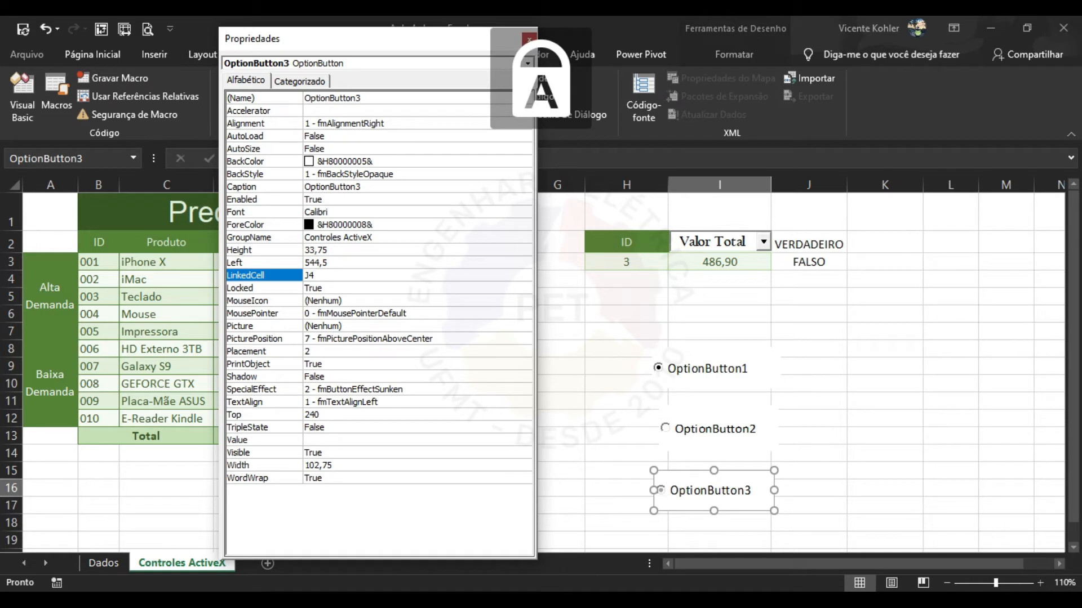
click(530, 40)
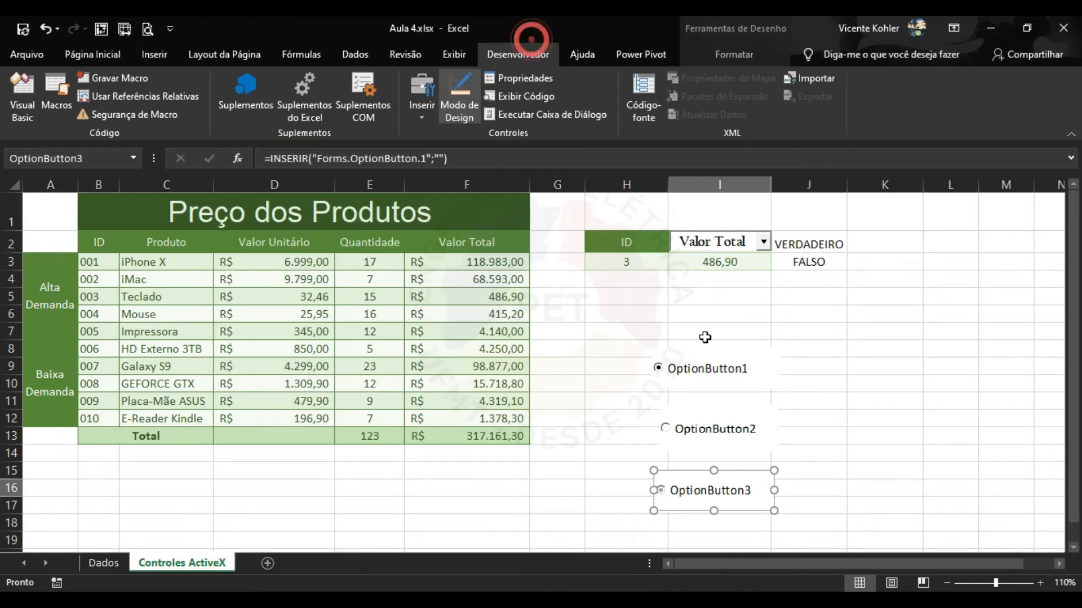
click(819, 437)
click(474, 99)
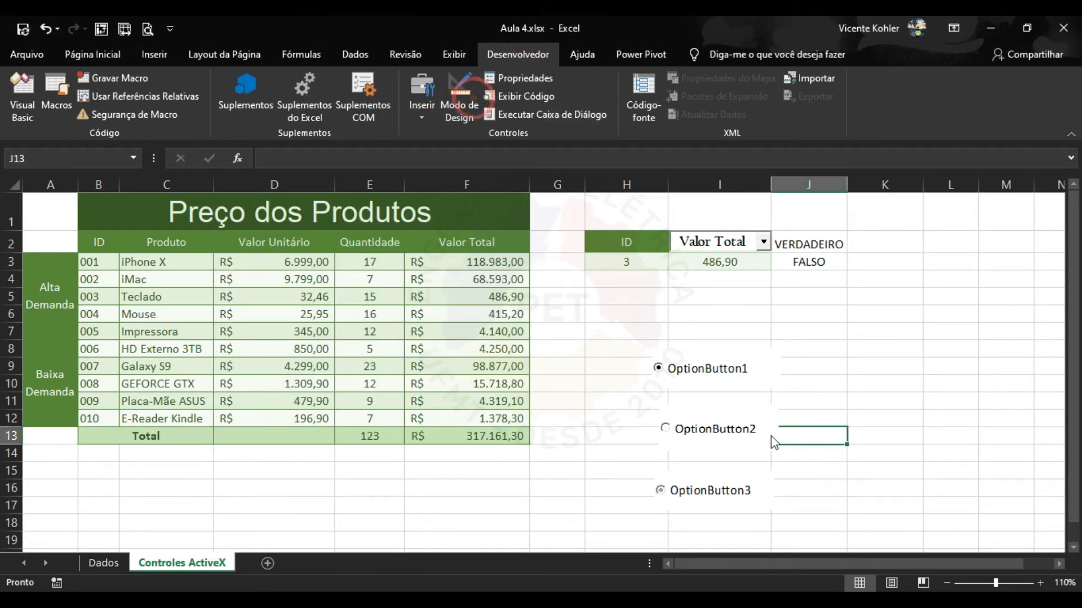
Cycle through the three option buttons, ending on OptionButton1 with J2 VERDADEIRO, J3 and J4 FALSO.
click(703, 435)
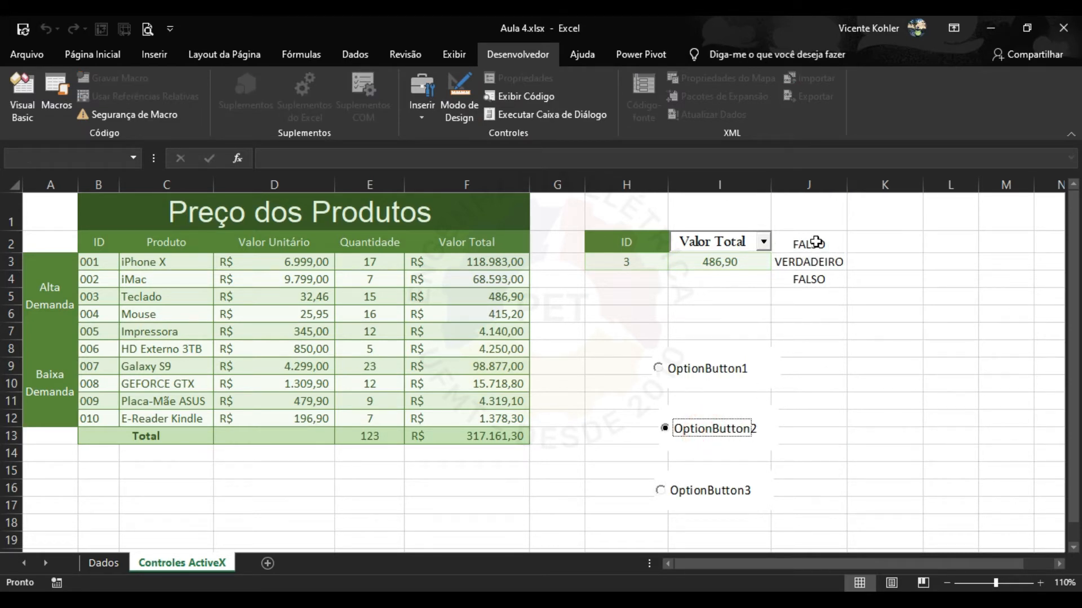
click(733, 495)
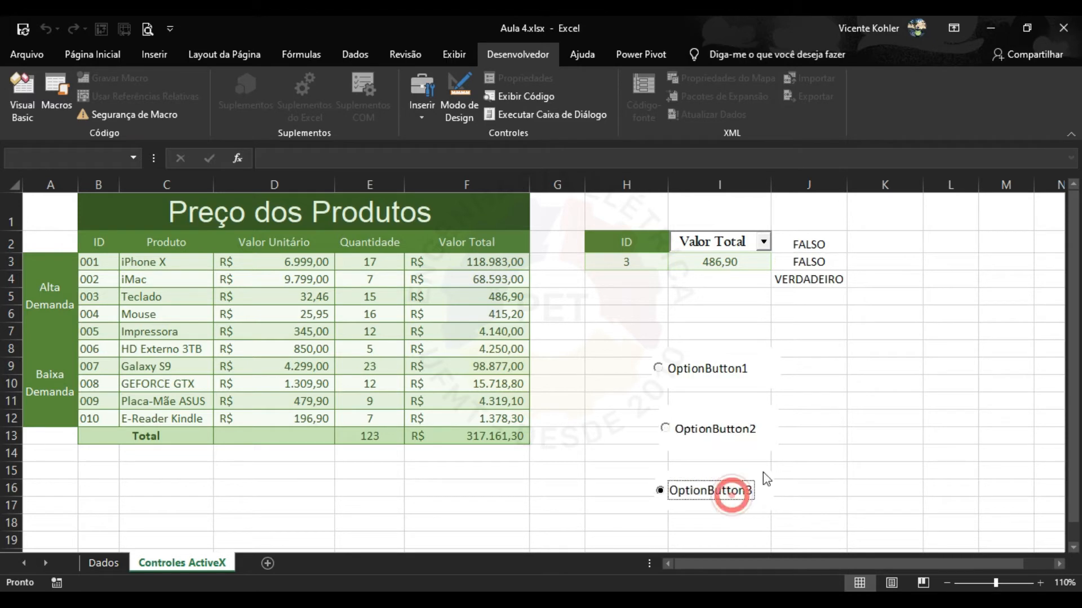
click(727, 377)
click(743, 432)
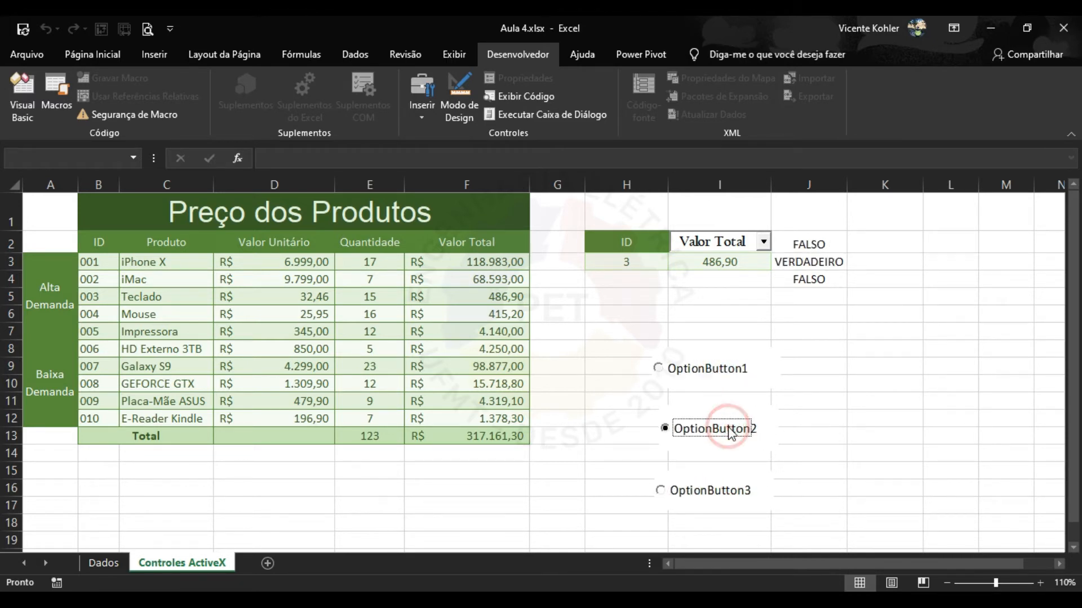
click(715, 495)
click(733, 437)
click(745, 370)
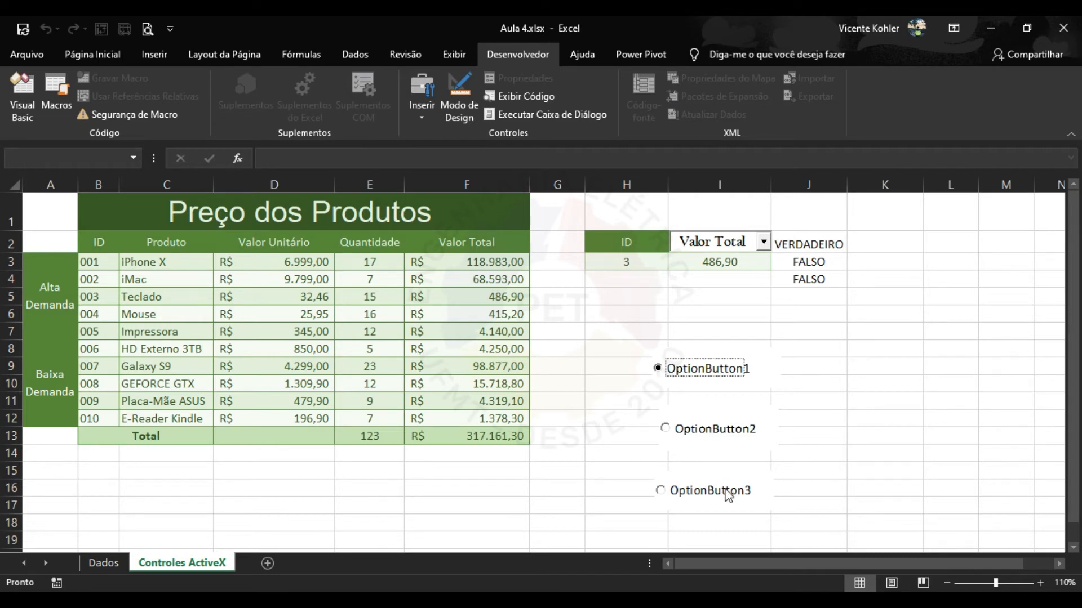
click(704, 430)
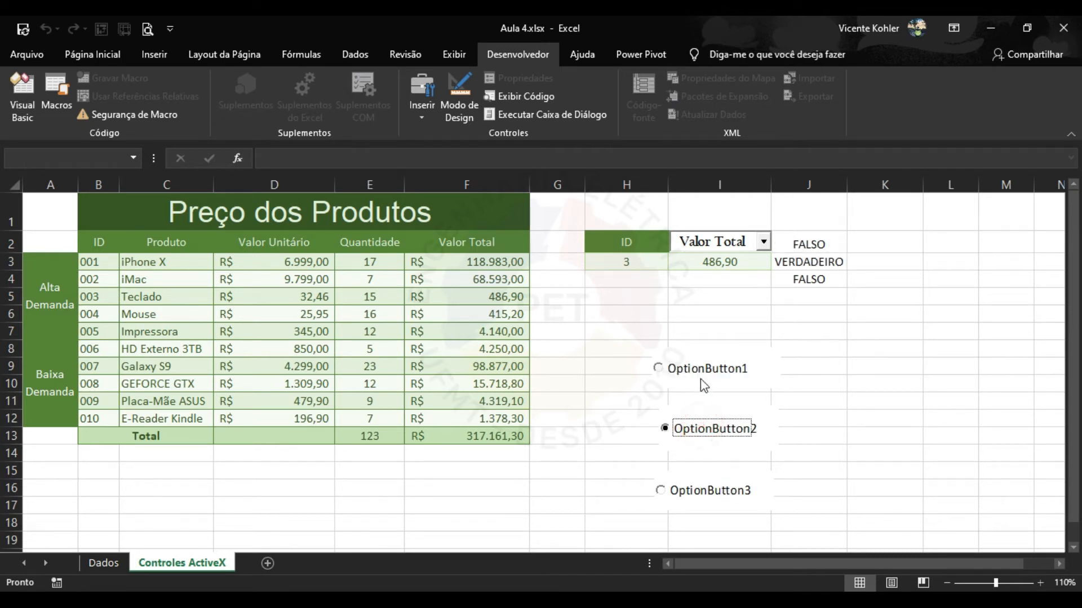
click(701, 369)
click(703, 430)
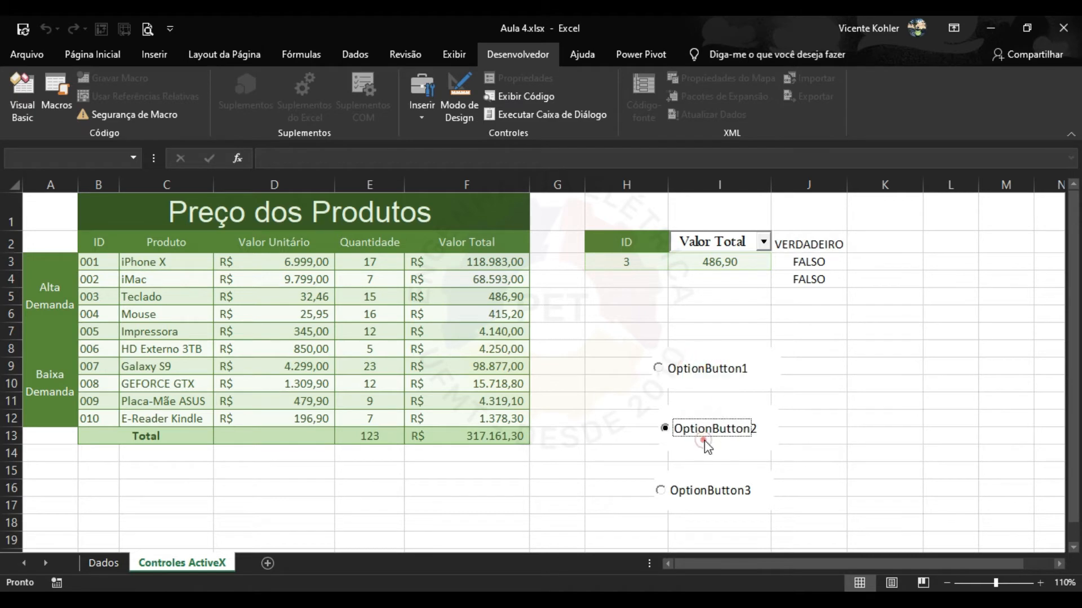
click(709, 372)
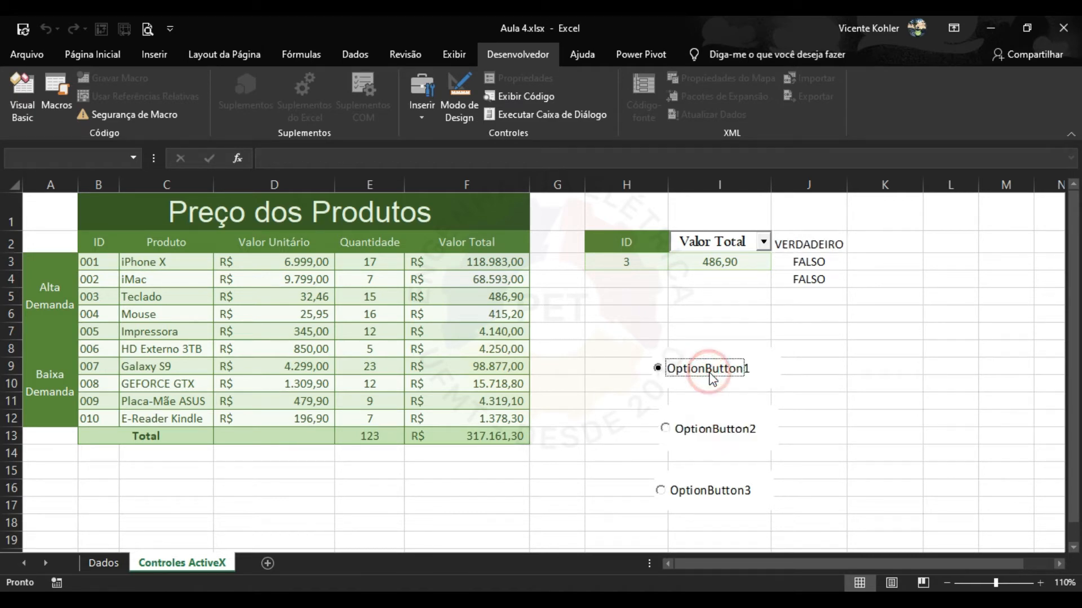
Draw a fourth ActiveX option button to the right of OptionButton3.
click(423, 112)
click(430, 213)
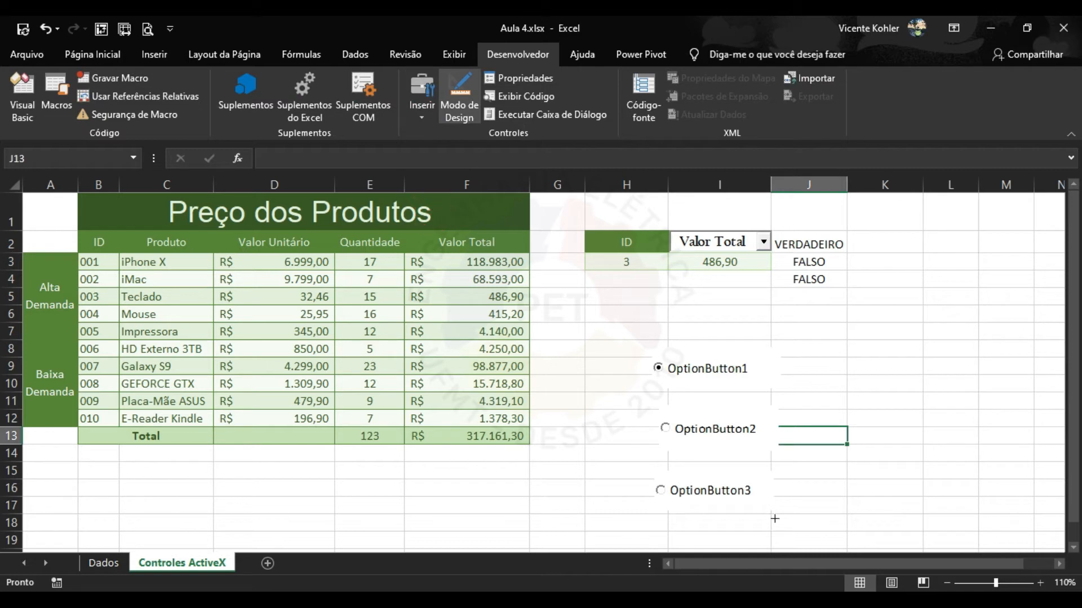
drag(829, 473, 953, 523)
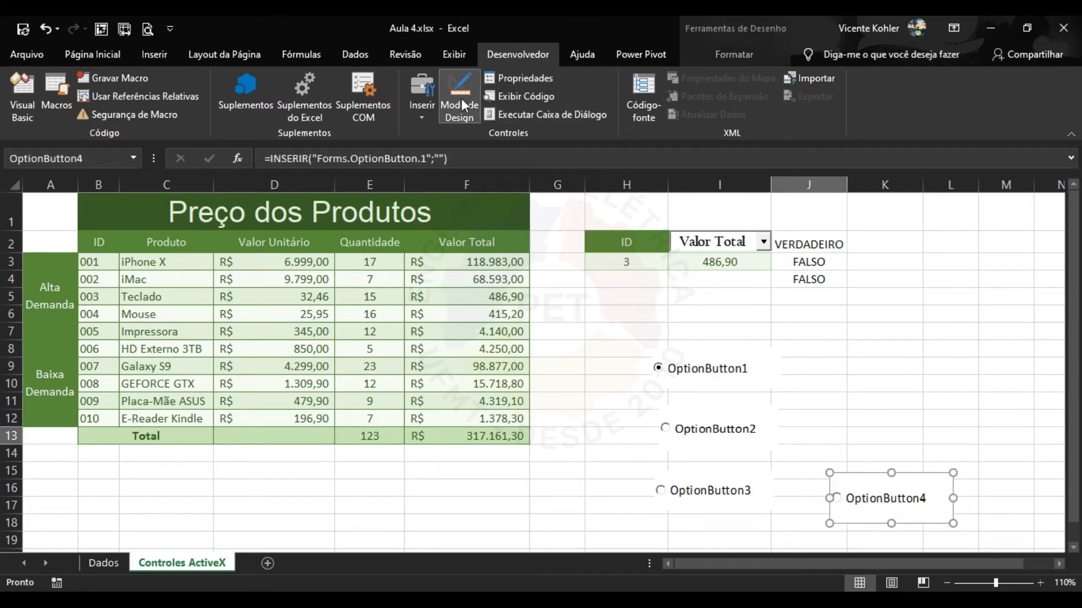
Compare the buttons' group names, then link OptionButton4 to cell J5.
click(710, 371)
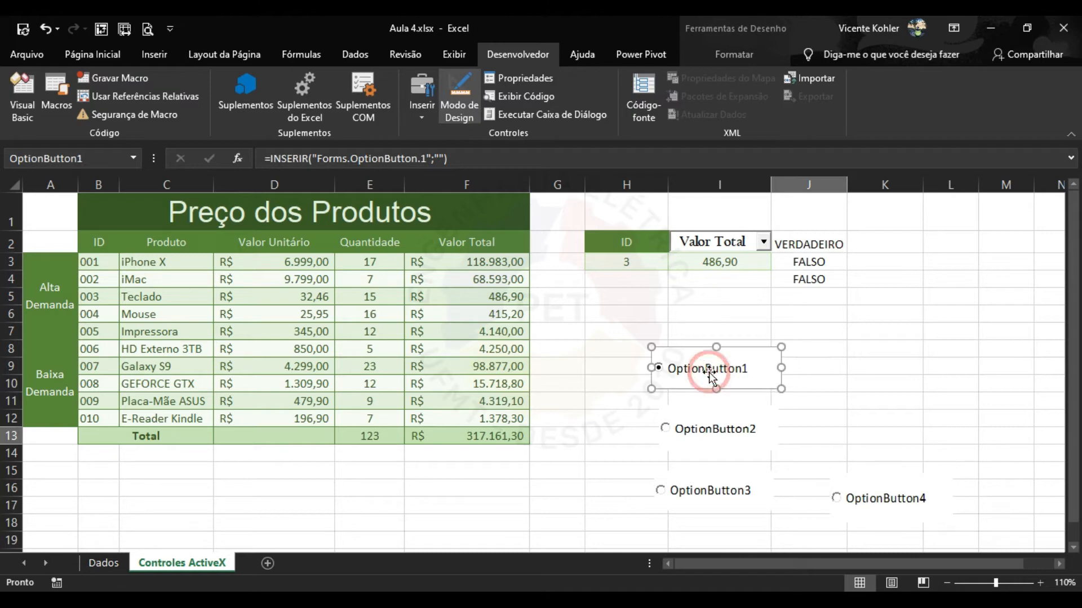
click(531, 77)
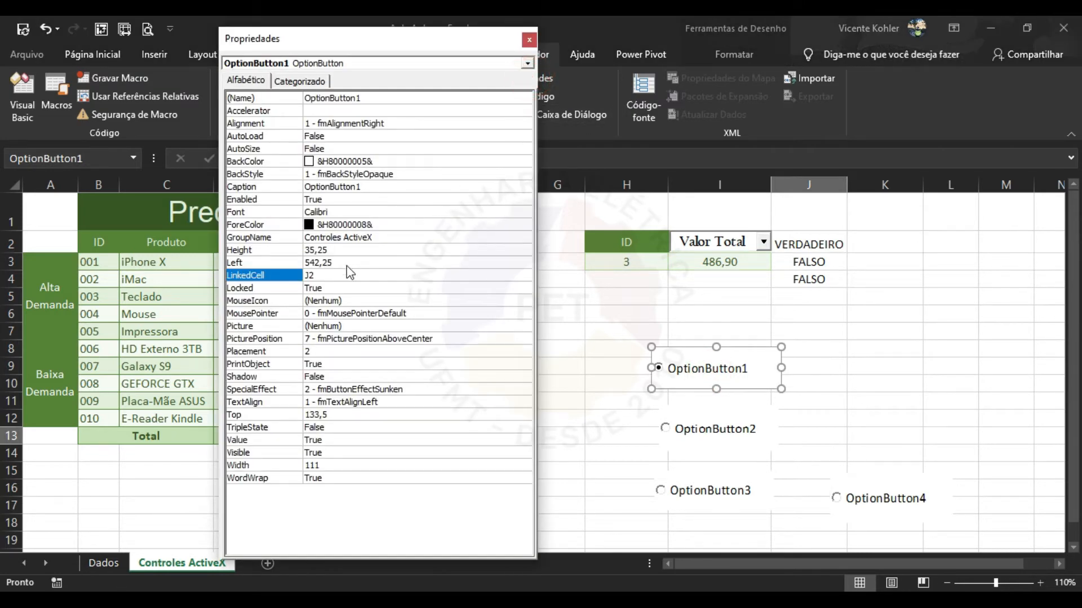
click(361, 238)
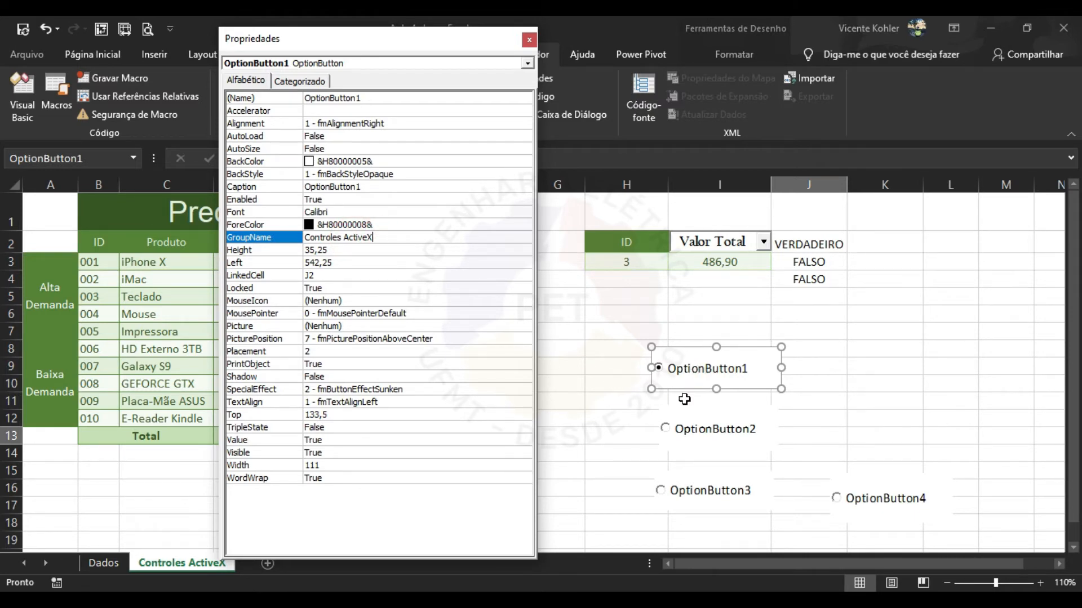
click(699, 431)
click(694, 371)
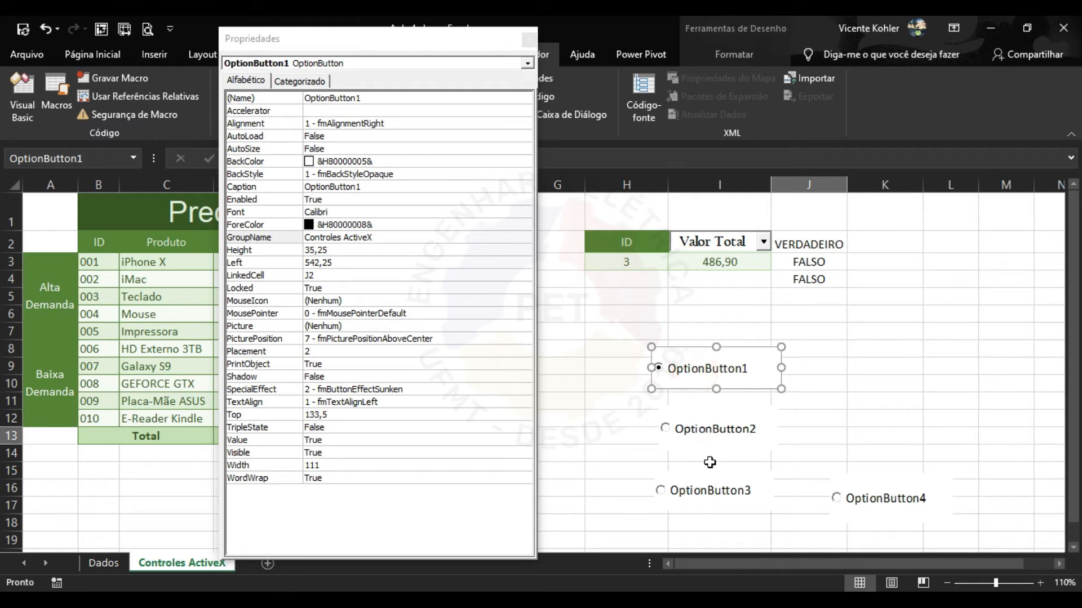
click(726, 490)
click(869, 495)
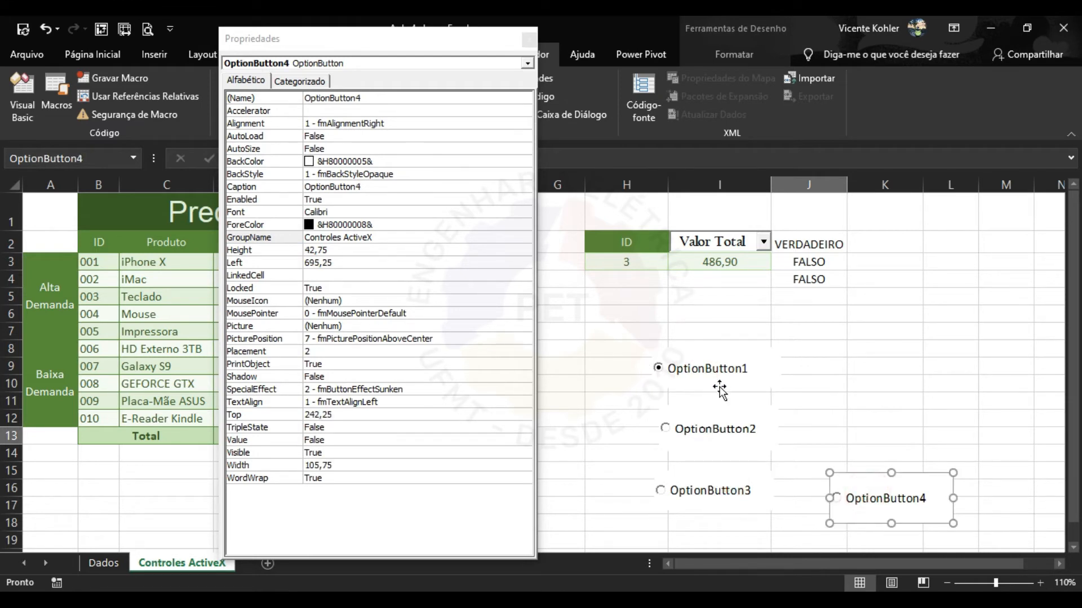
click(327, 275)
text(J5)
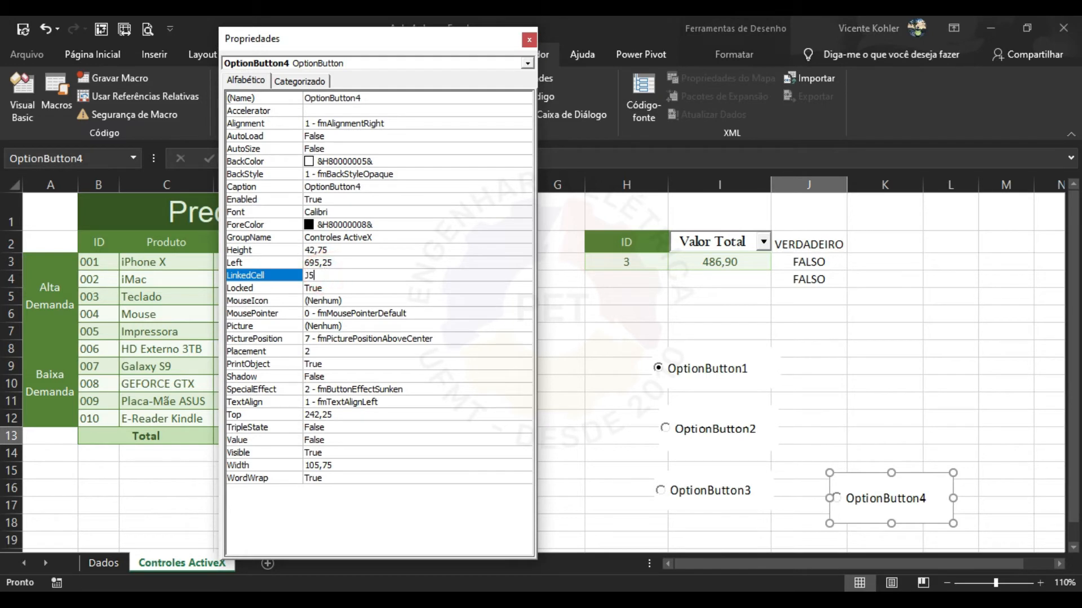
click(731, 363)
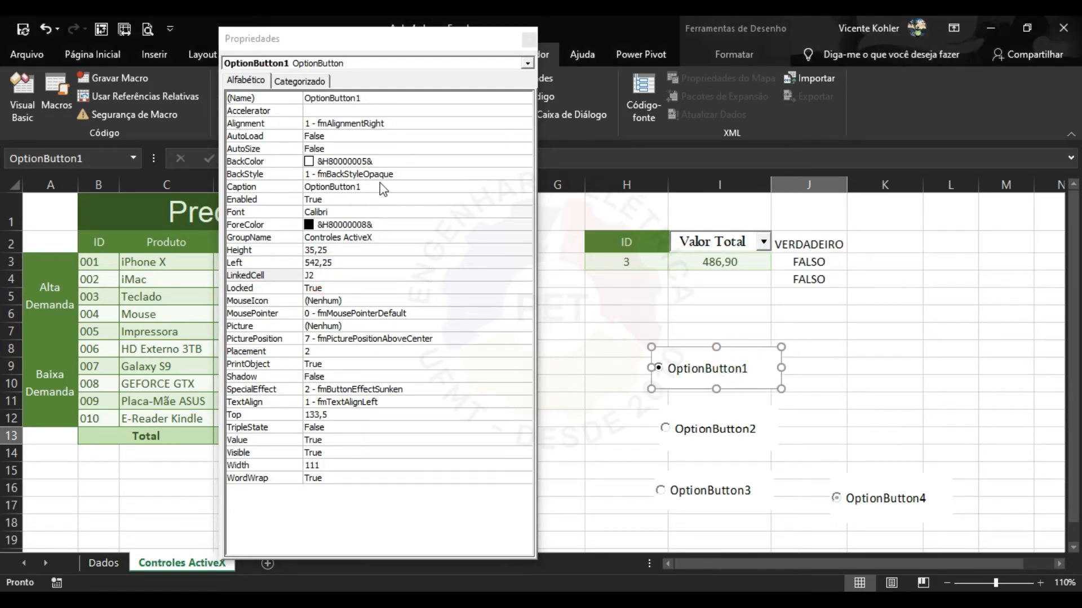
Set the GroupName of OptionButton1 and OptionButton2 to QUESTAO1.
double_click(412, 237)
click(297, 239)
text(QUESTAO1)
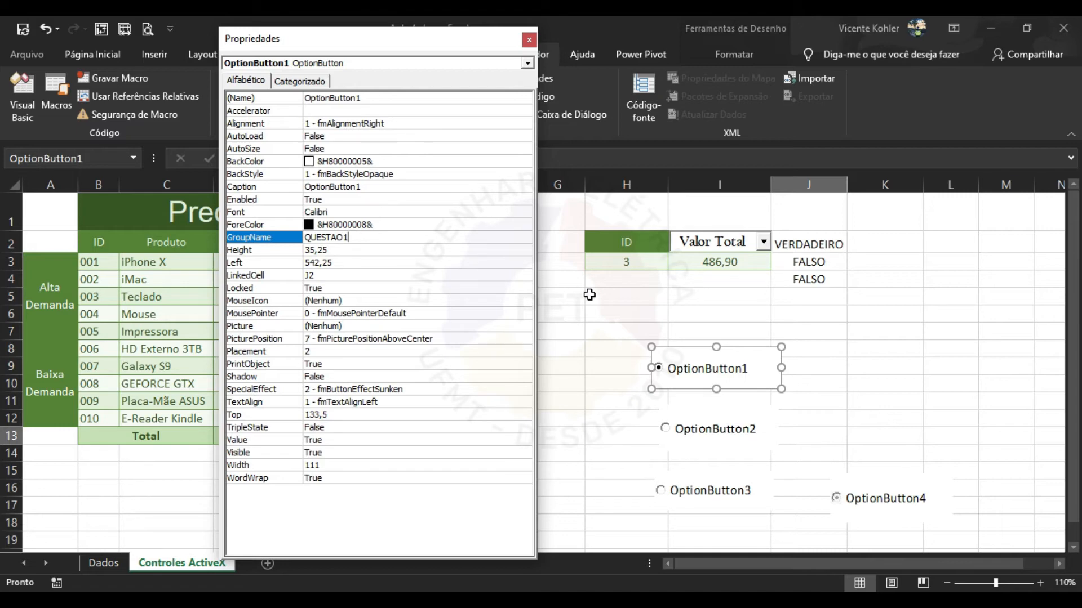
click(718, 427)
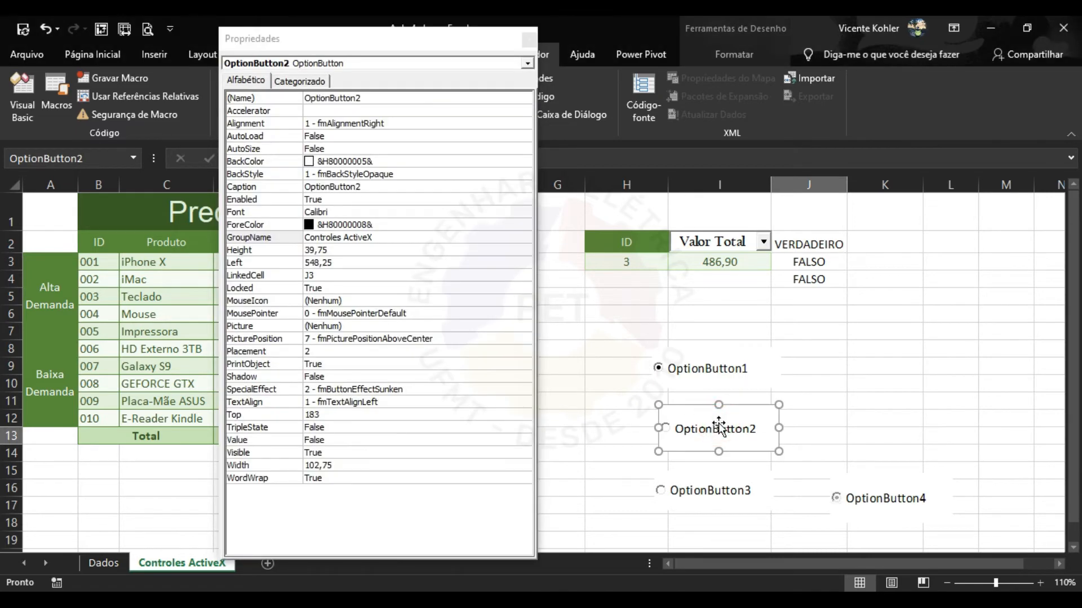
click(387, 241)
click(397, 241)
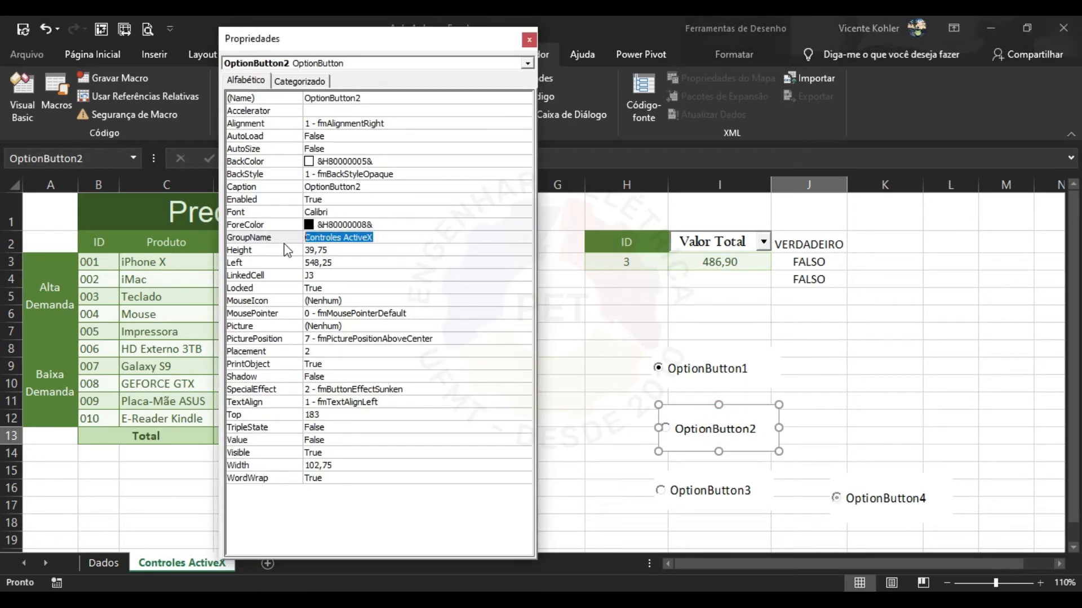
text(QUESTAO1)
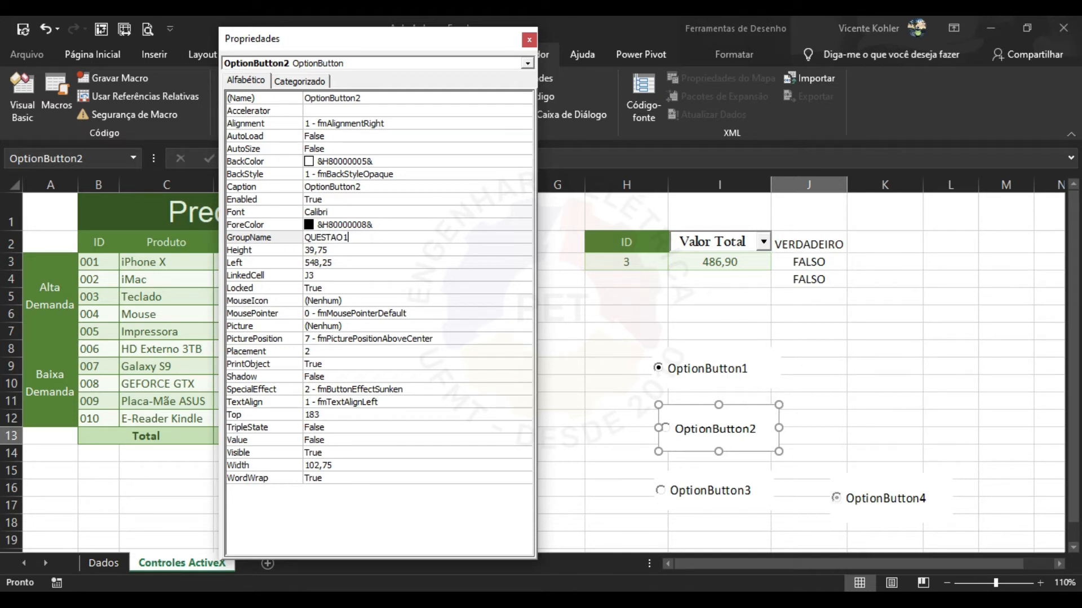
key(Return)
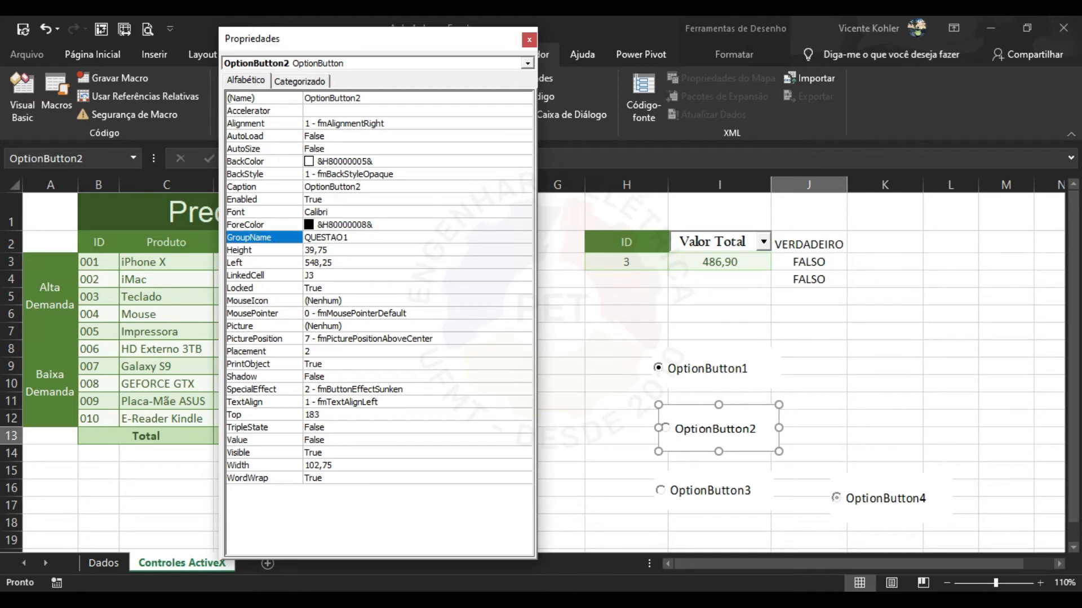
Set the GroupName of OptionButton3 and OptionButton4 to QUESTAO2 and close Properties.
click(725, 490)
click(395, 237)
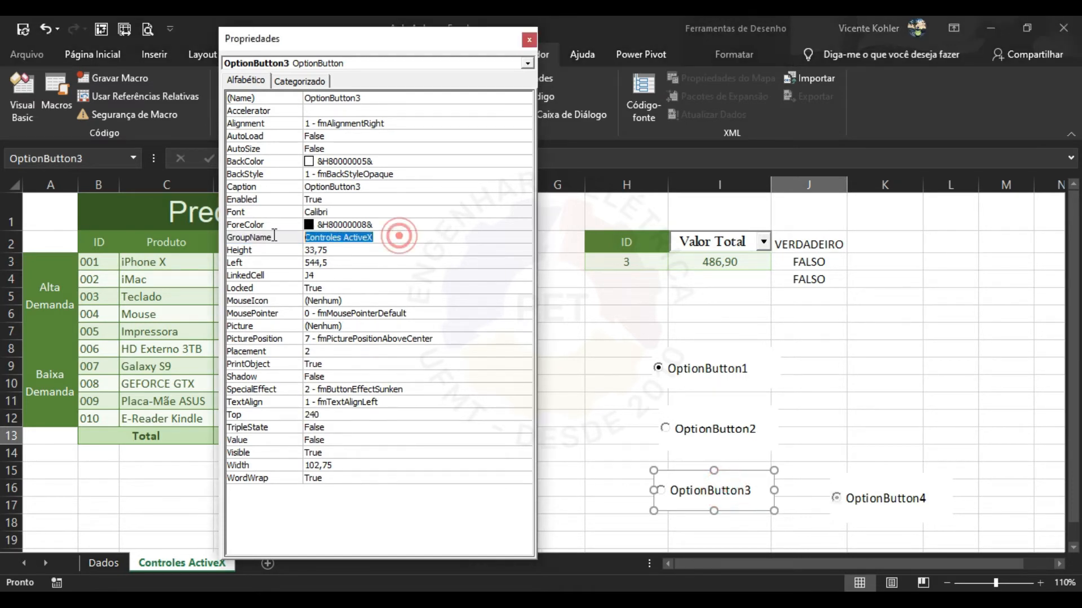
text(QUESTAO2)
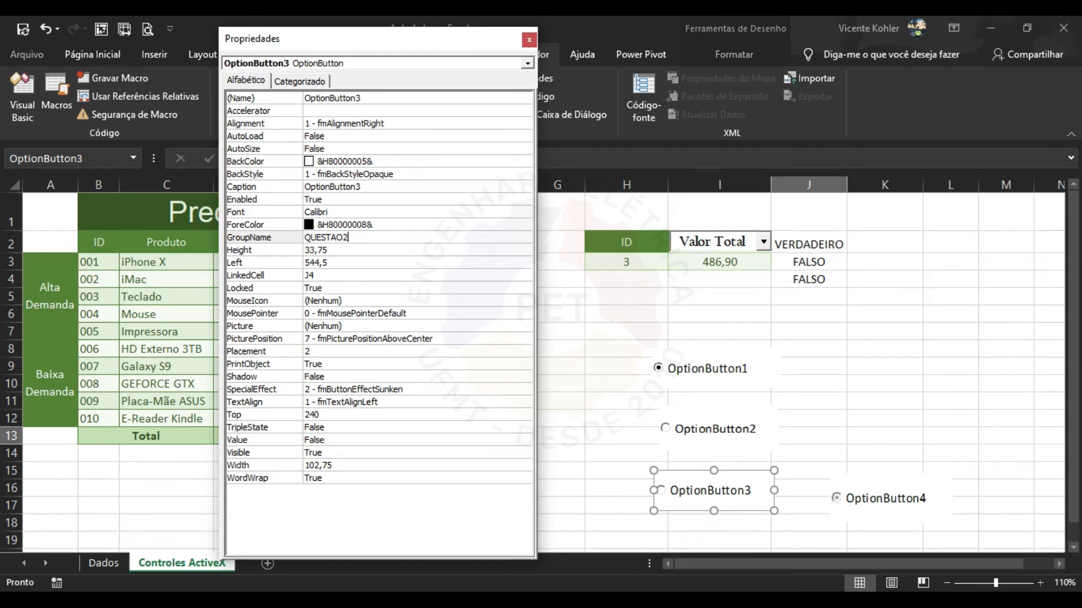
click(850, 504)
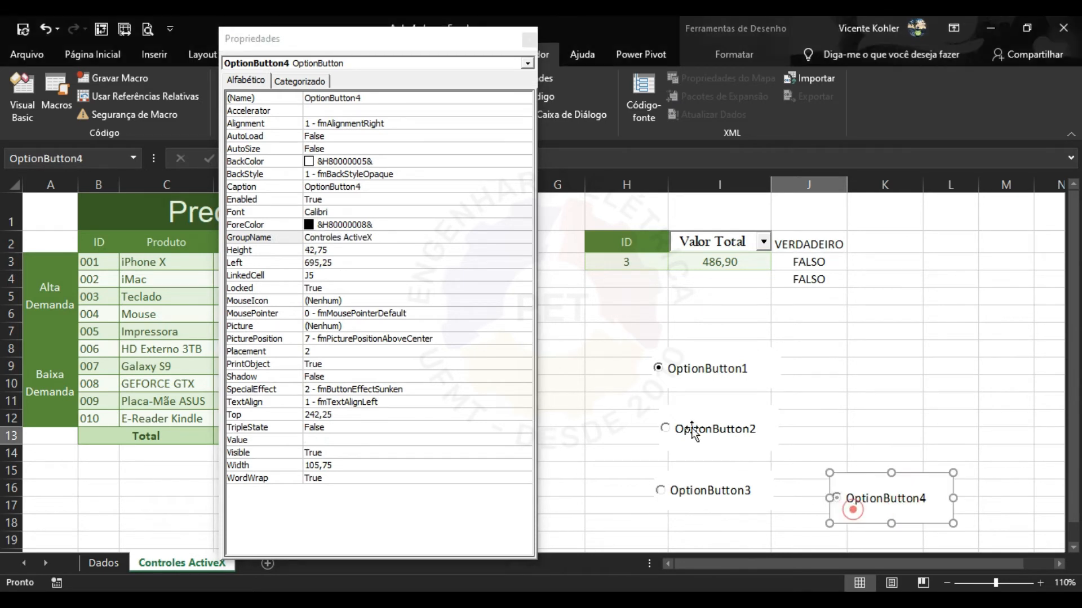
click(382, 236)
text(QUESTAO2)
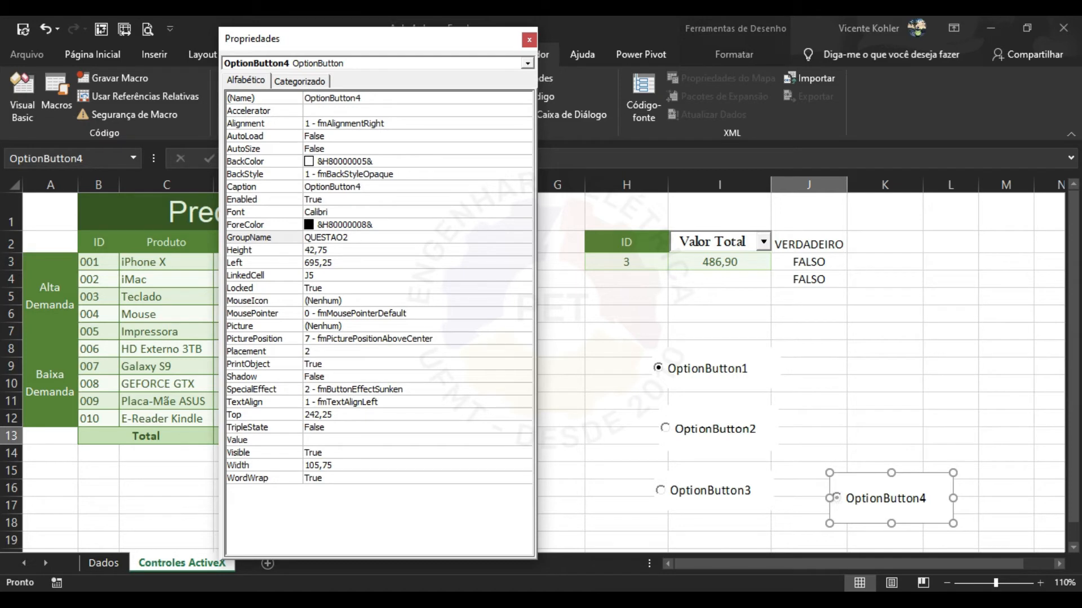
click(445, 275)
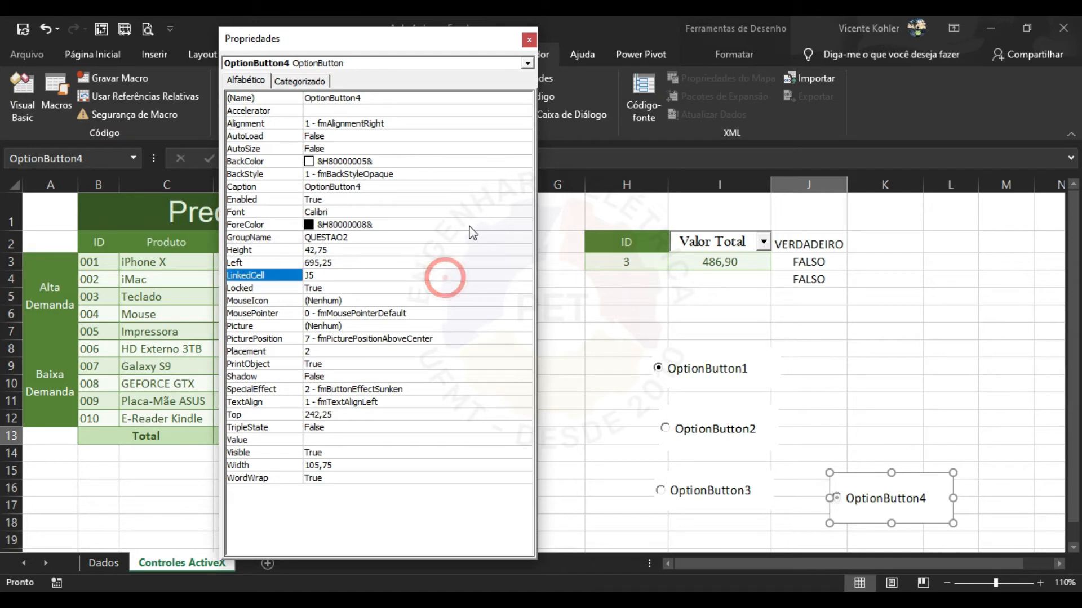
click(530, 39)
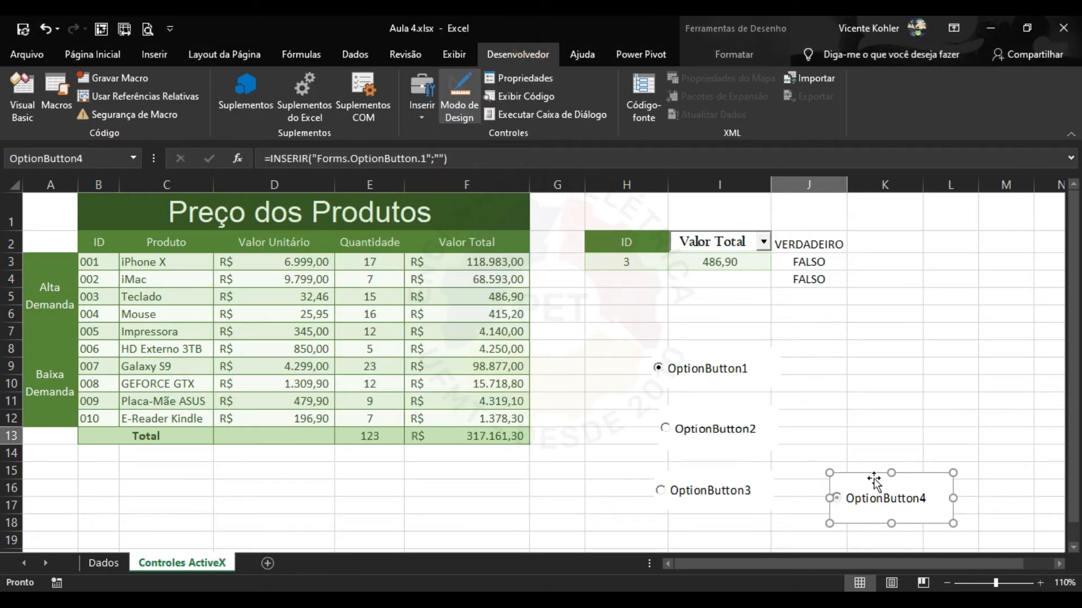
Outside design mode, alternate OptionButton4 and OptionButton3, leaving J2 and J4 VERDADEIRO.
click(472, 89)
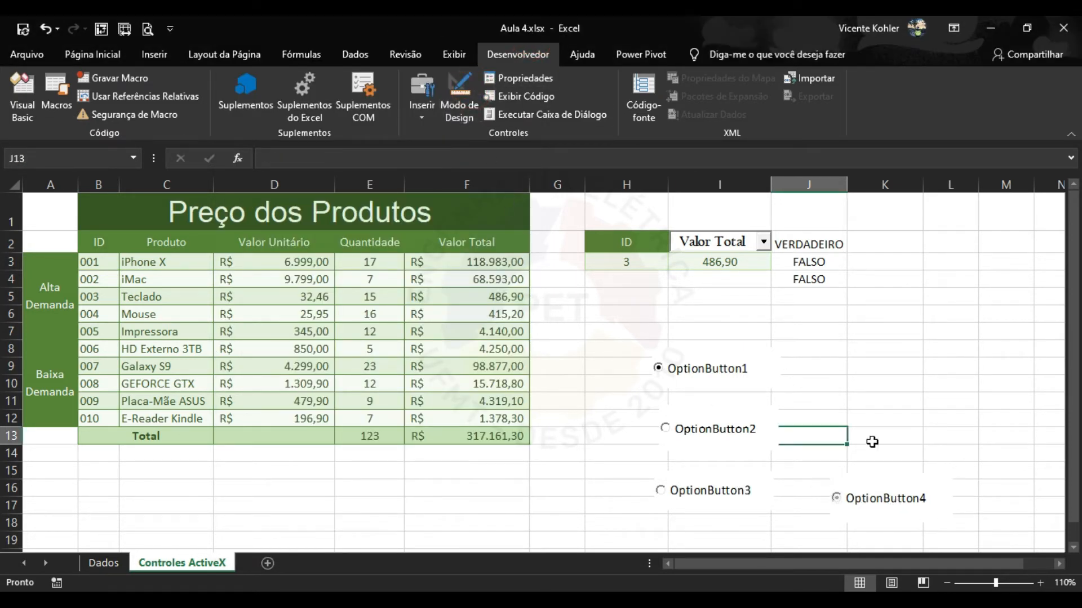
click(875, 421)
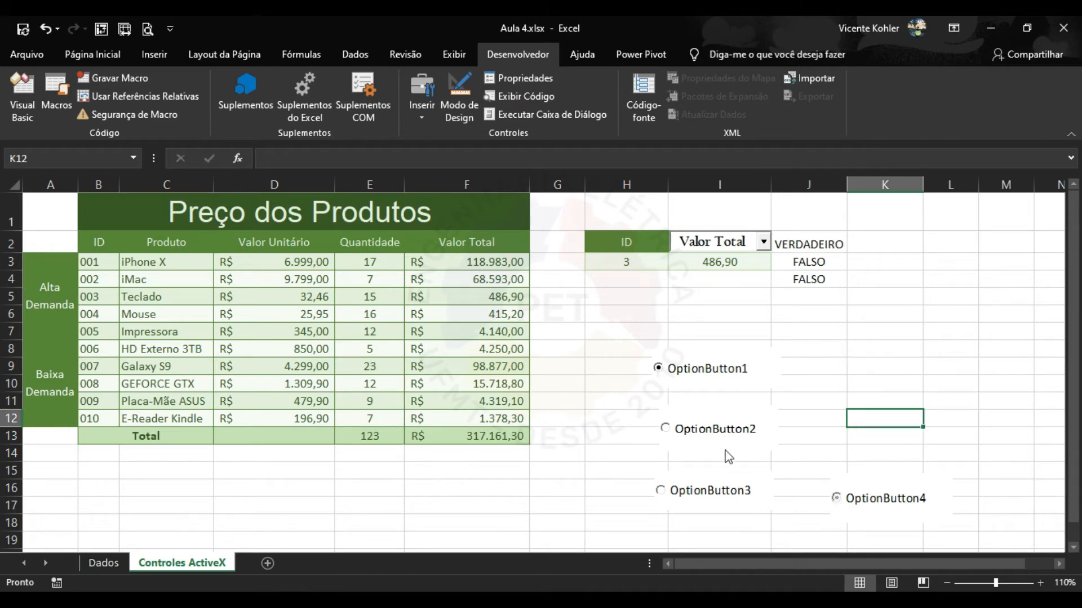
click(876, 503)
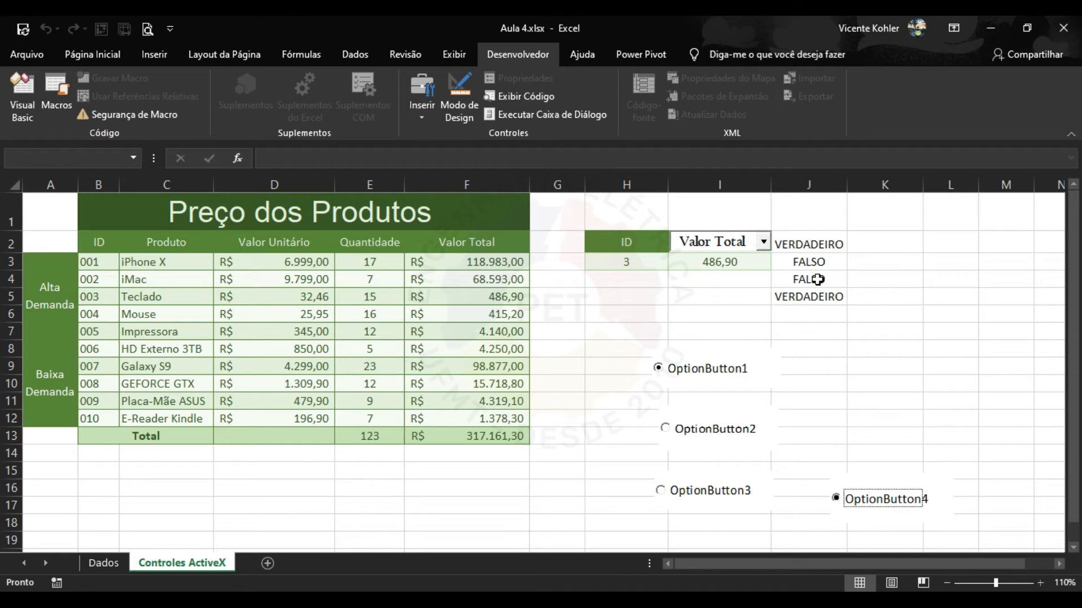
click(746, 492)
click(879, 512)
click(717, 500)
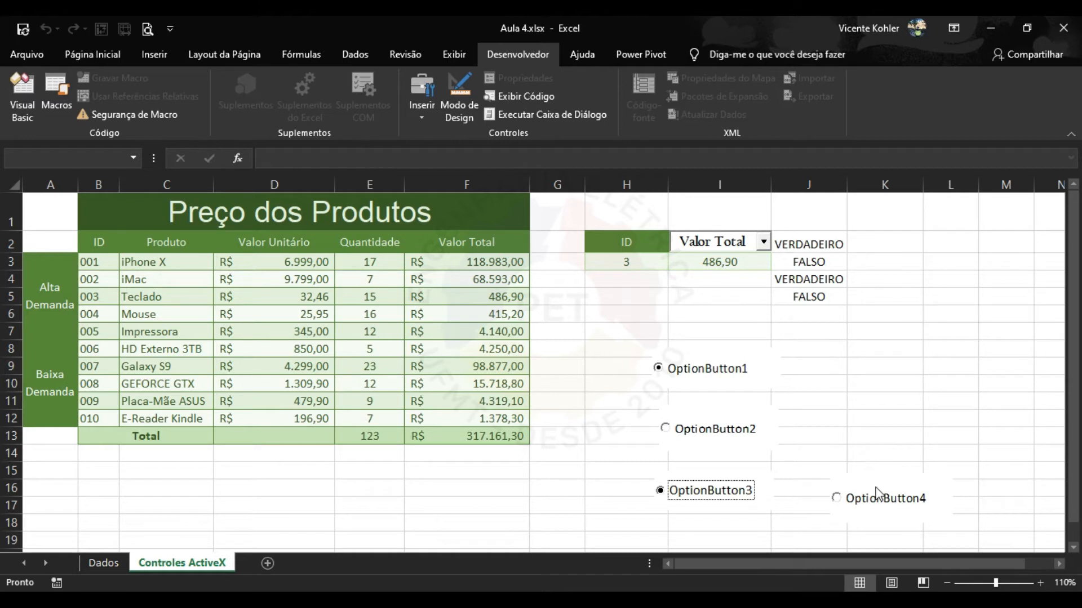
In Design Mode, arrange the buttons: OptionButton1 and 4 in column I, OptionButton3 and 2 in column K.
click(468, 104)
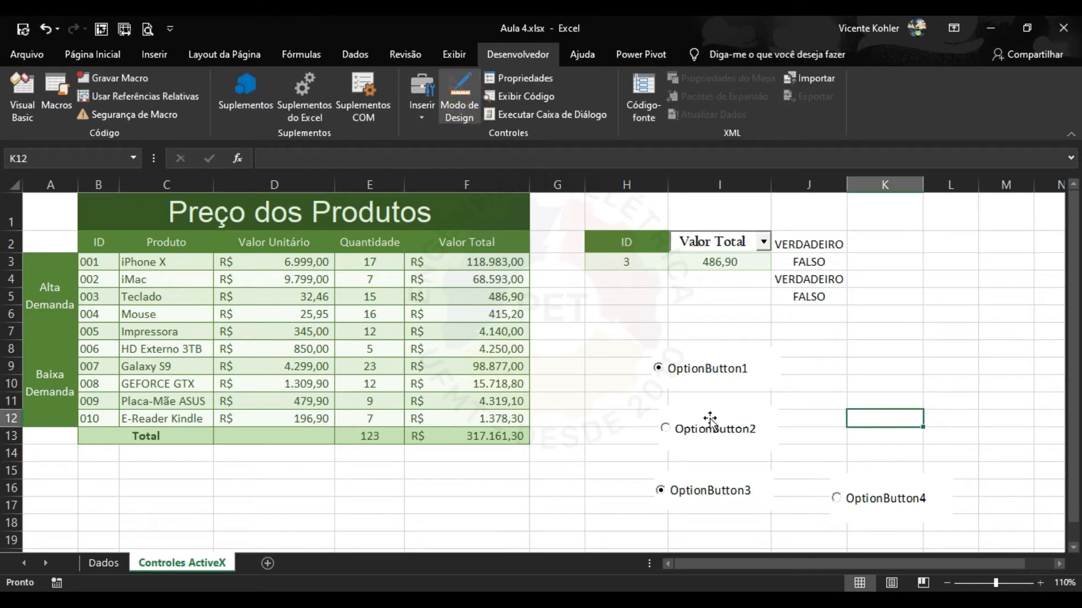
drag(715, 428, 921, 421)
drag(908, 493, 723, 416)
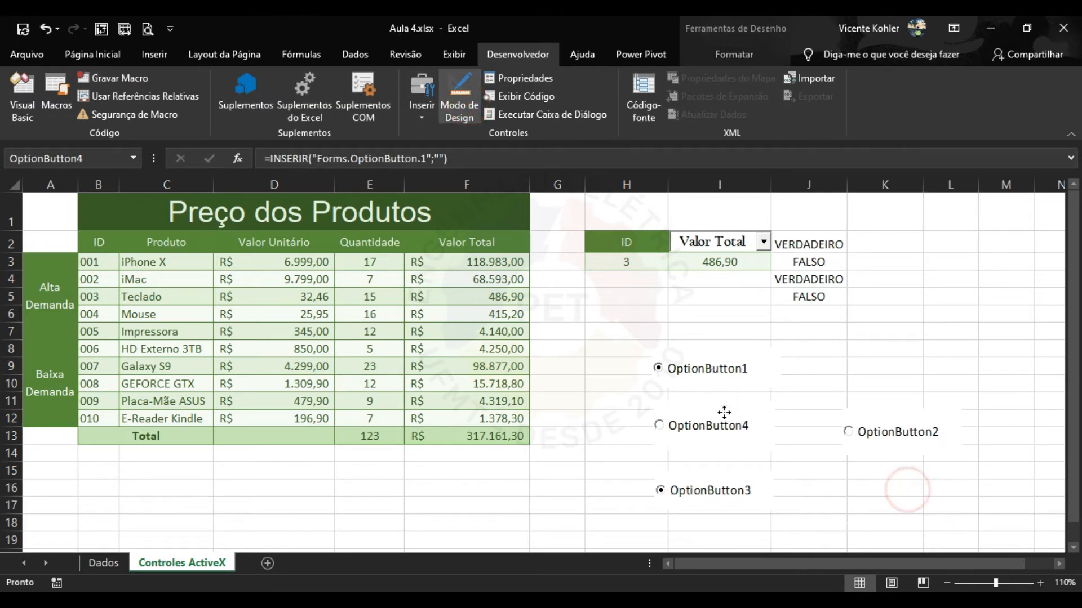
mouse_move(736, 503)
mouse_down()
mouse_move(888, 366)
mouse_move(900, 374)
mouse_up()
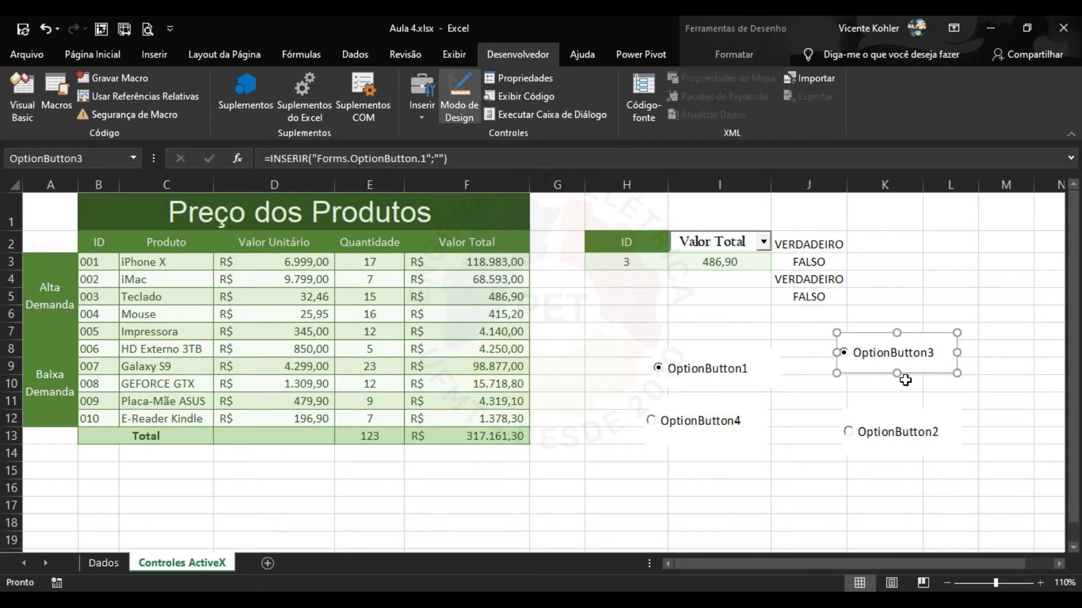
Leave Design Mode and test the buttons, ending with OptionButton2 and OptionButton3 selected.
click(461, 104)
click(726, 431)
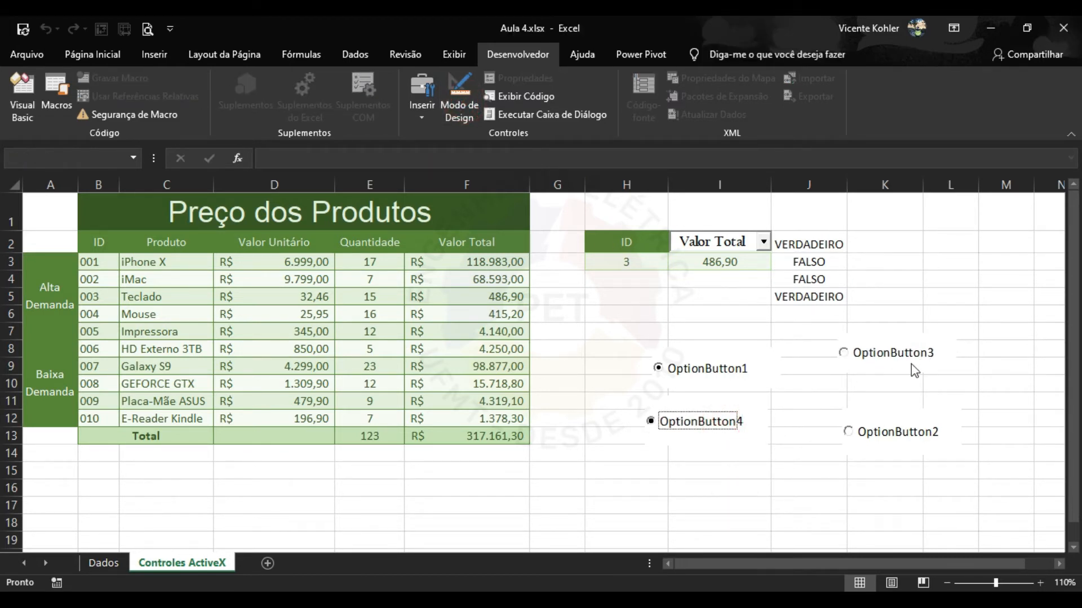
click(889, 433)
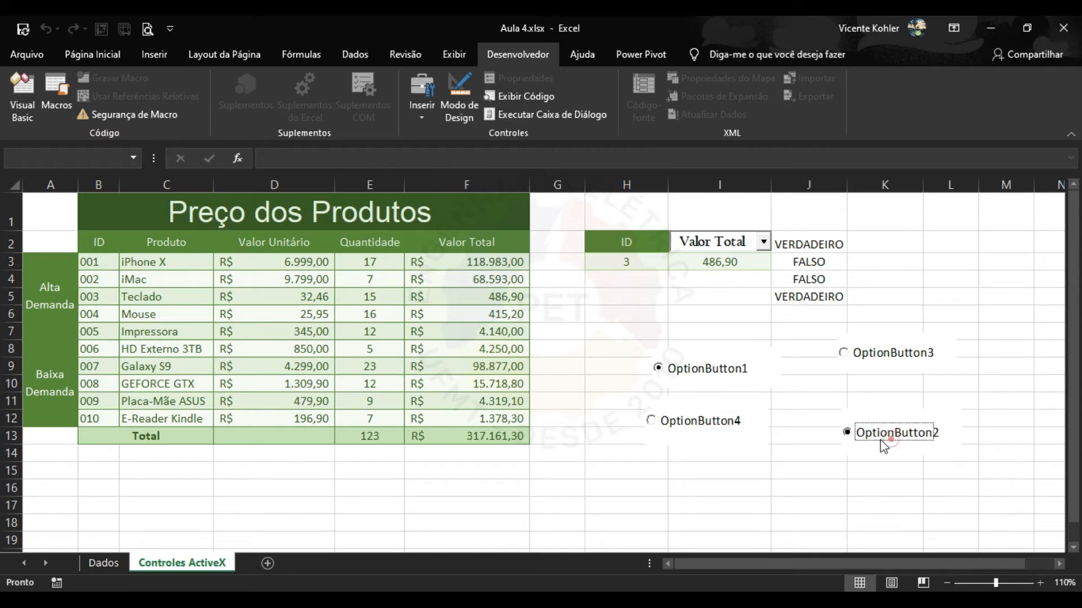
click(707, 377)
click(885, 350)
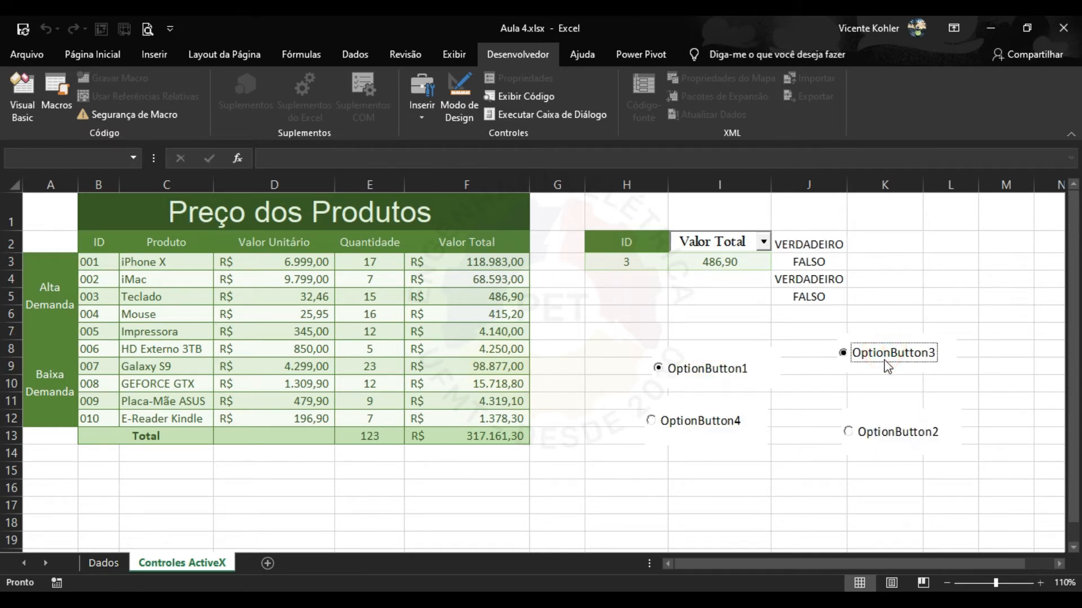
click(897, 432)
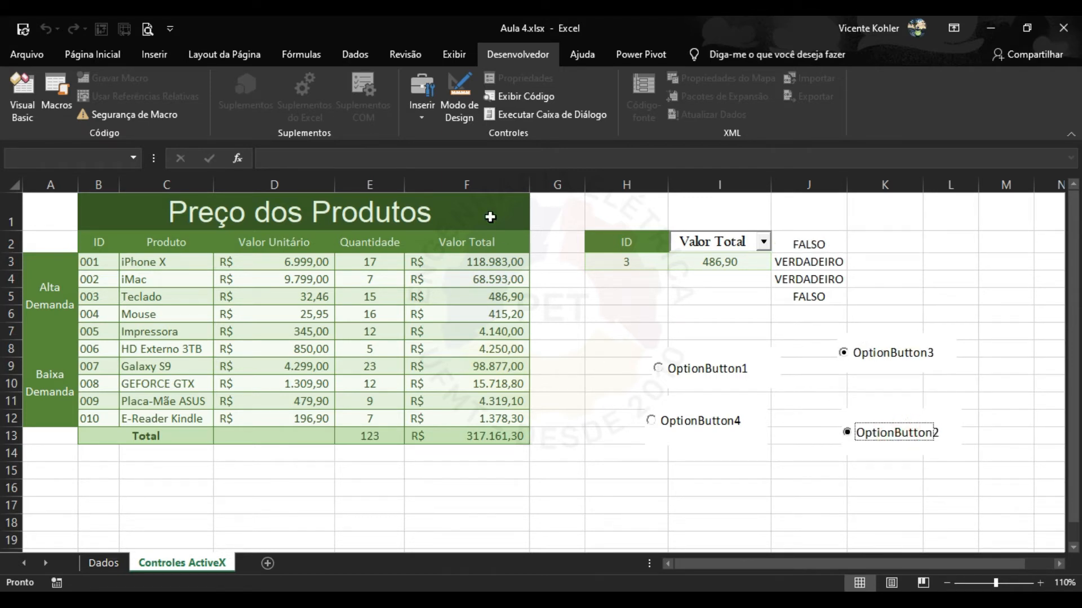
click(421, 113)
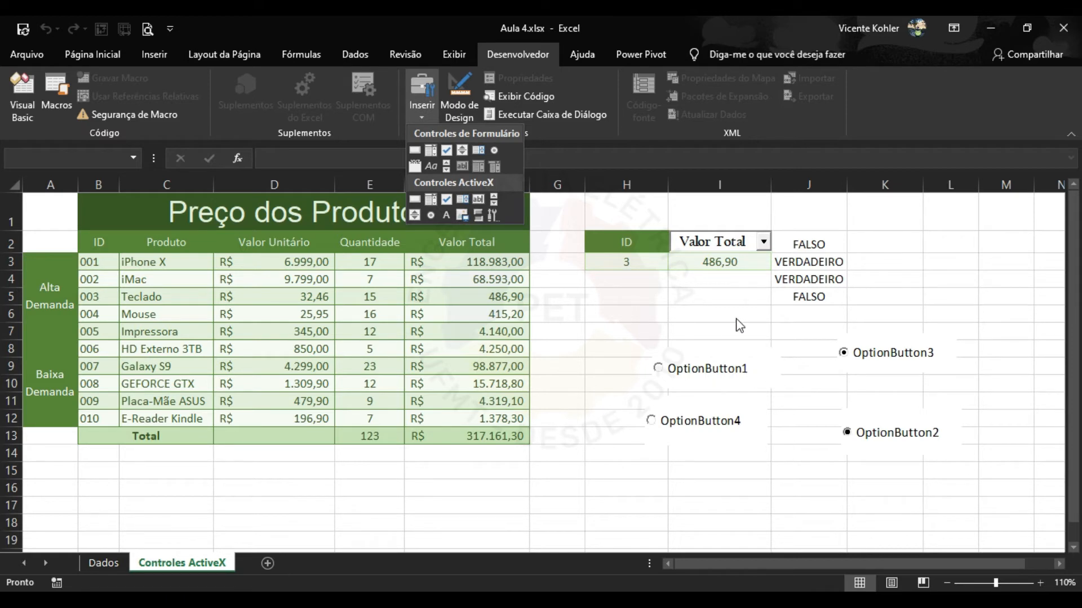
click(492, 216)
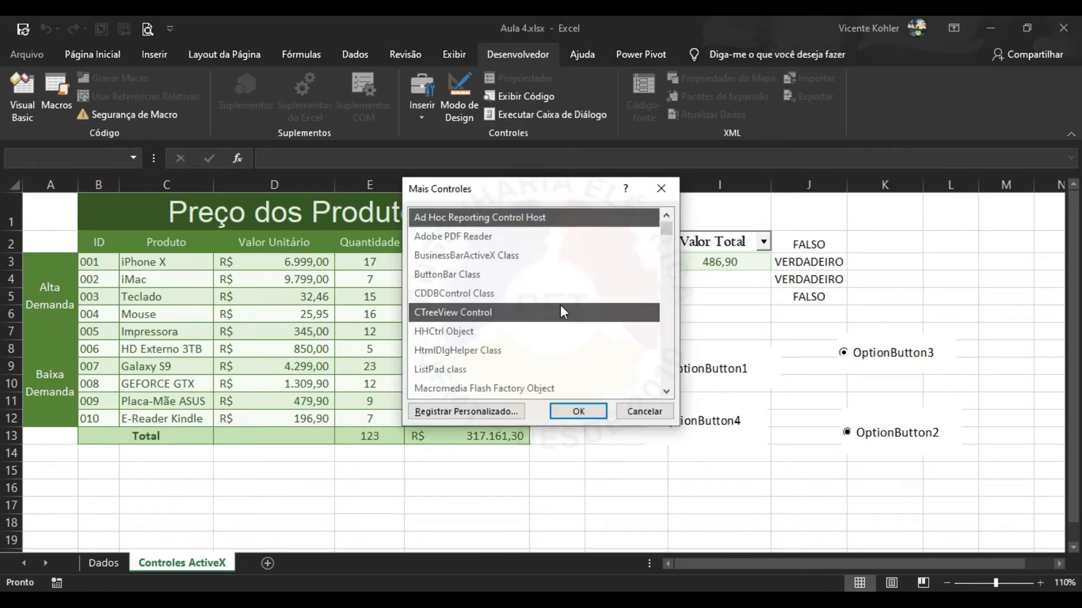
scroll(559, 305, down, 2)
scroll(583, 291, up, 2)
click(644, 412)
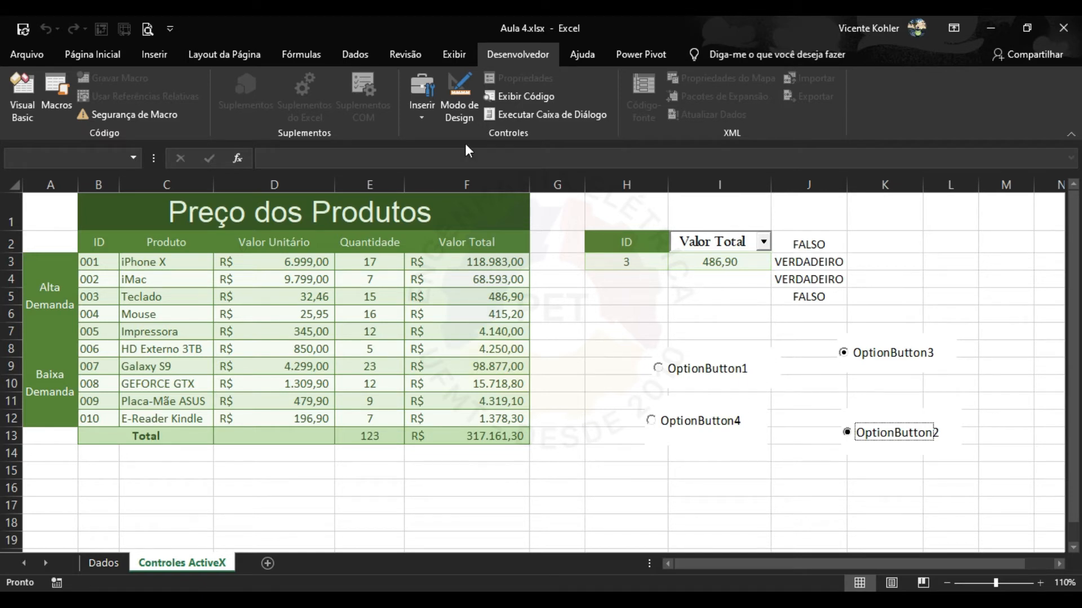
click(427, 116)
Drop the ActiveX control placement and add Visualizar Impressão e Imprimir to the Quick Access Toolbar.
click(428, 214)
click(573, 318)
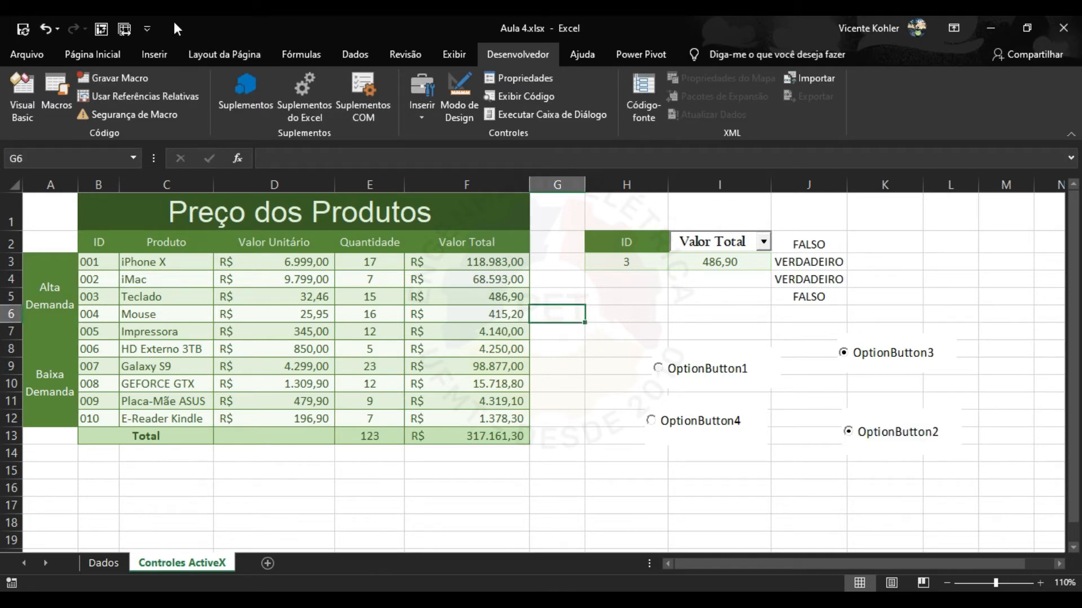
click(148, 25)
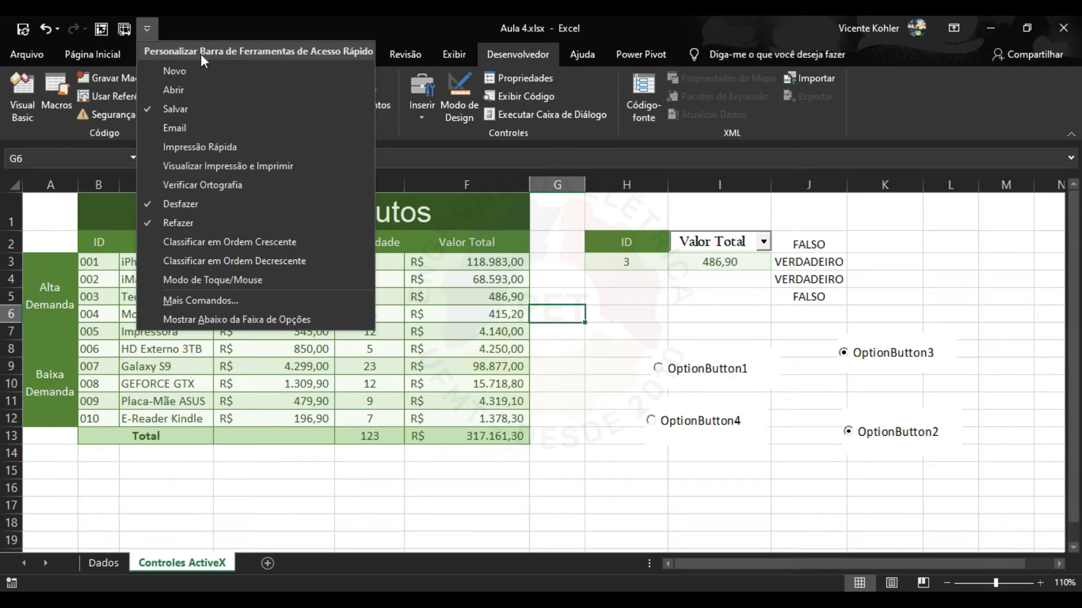
click(234, 166)
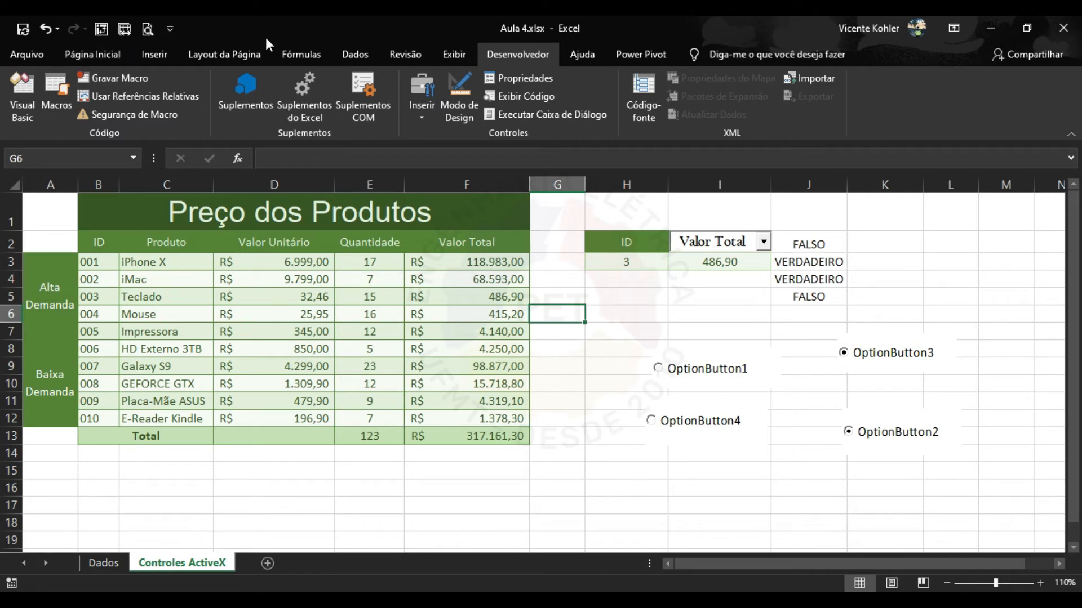
click(28, 59)
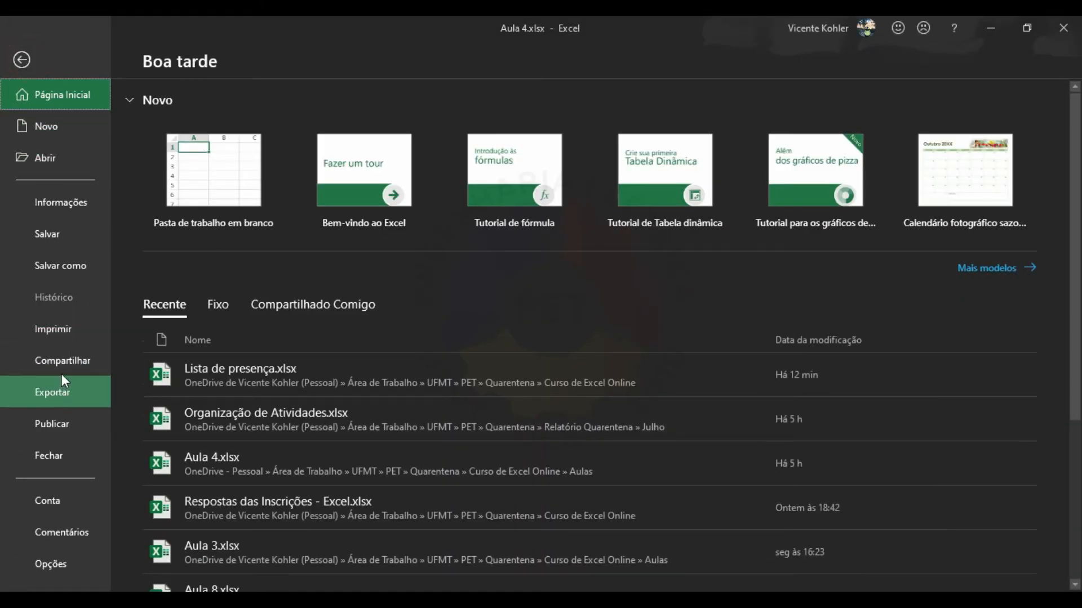
click(61, 331)
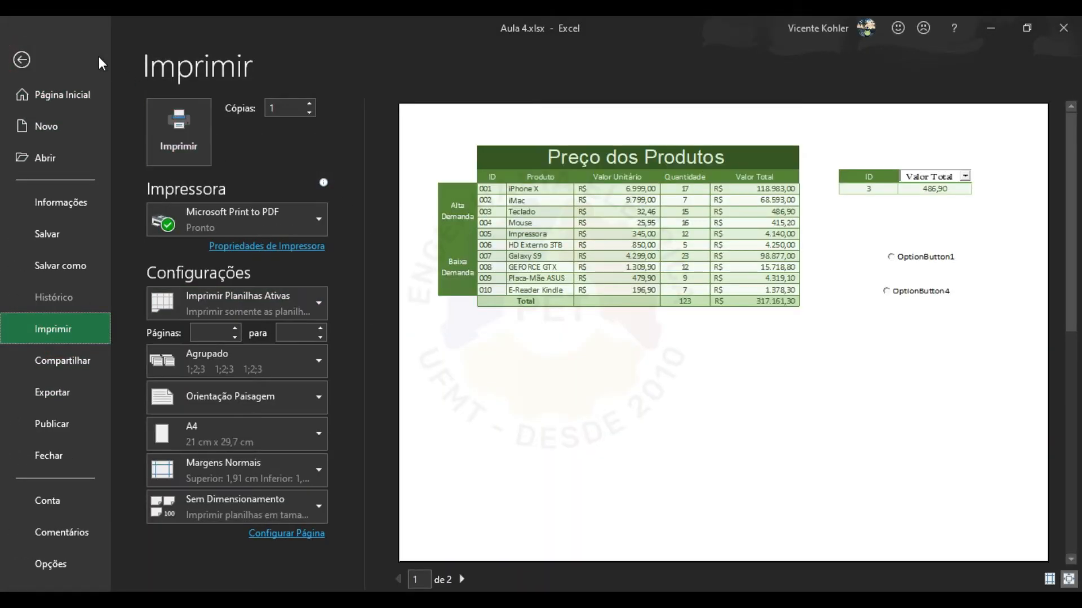
click(23, 59)
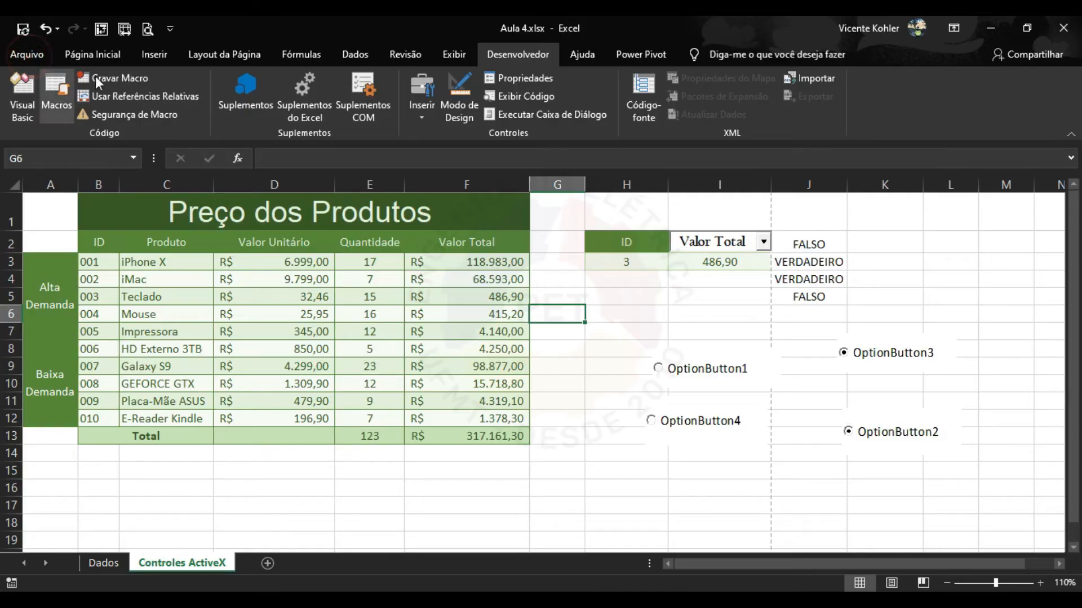
click(147, 29)
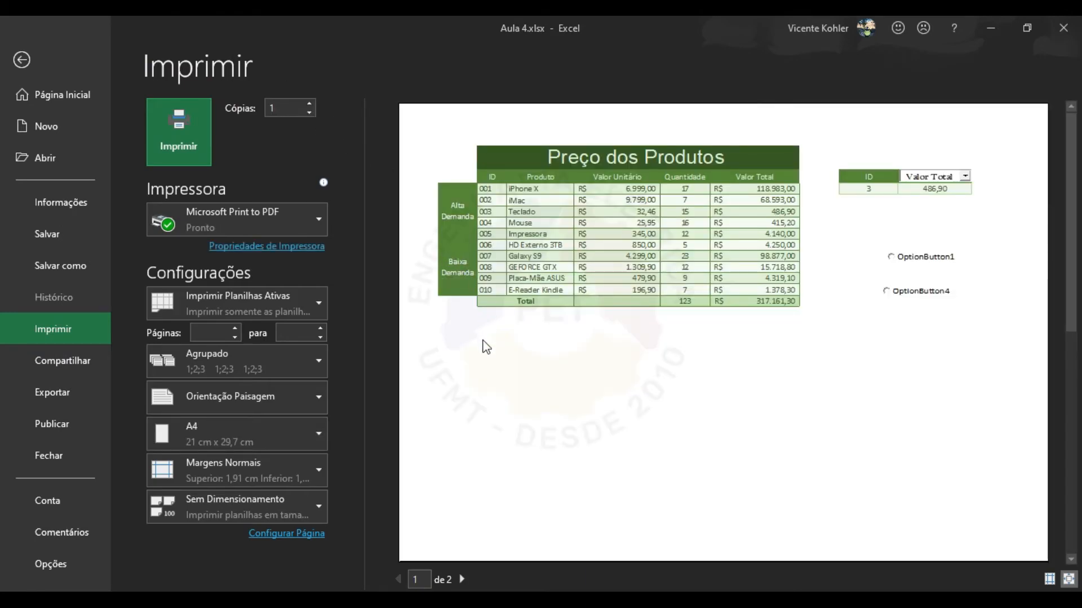
click(463, 580)
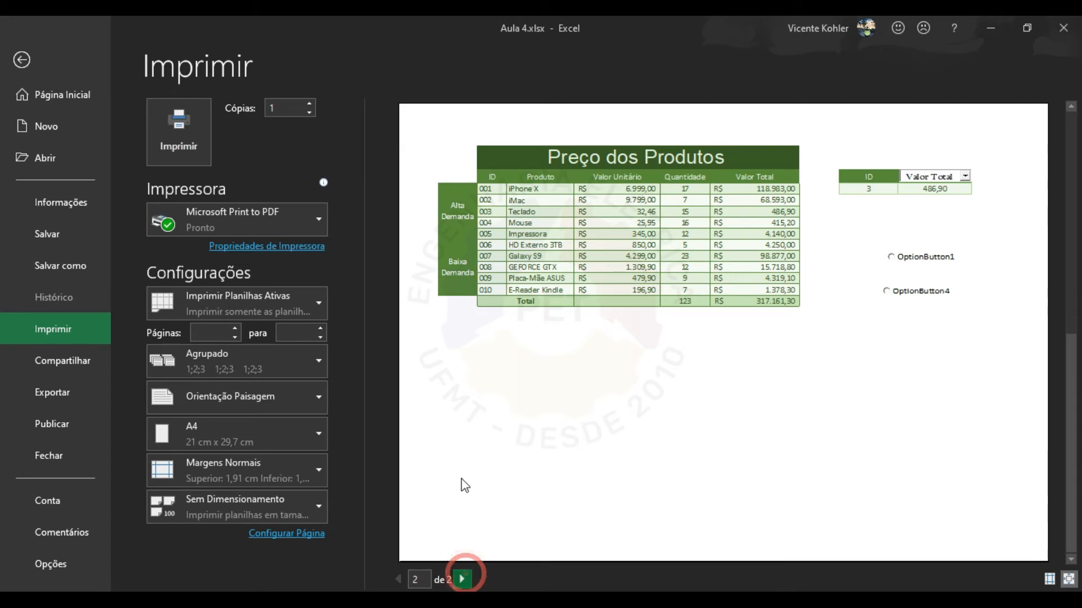
click(398, 580)
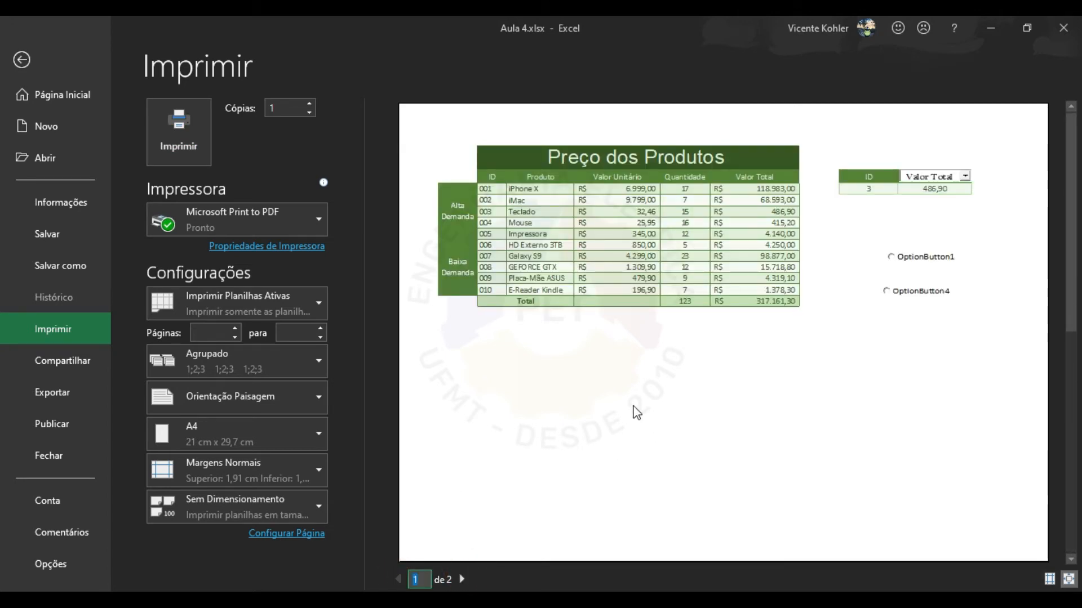
click(462, 580)
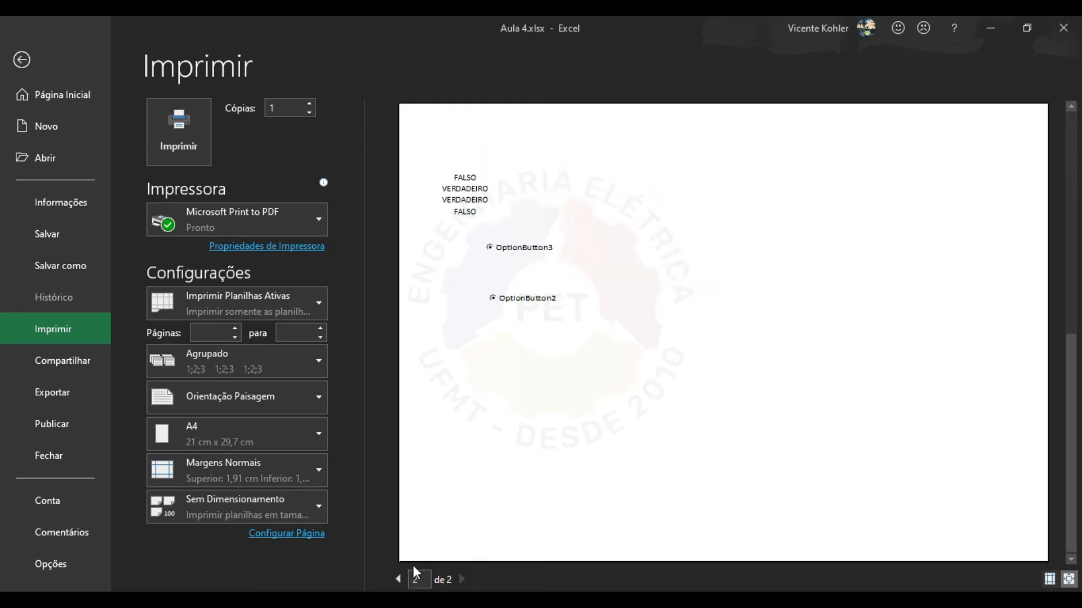
click(398, 580)
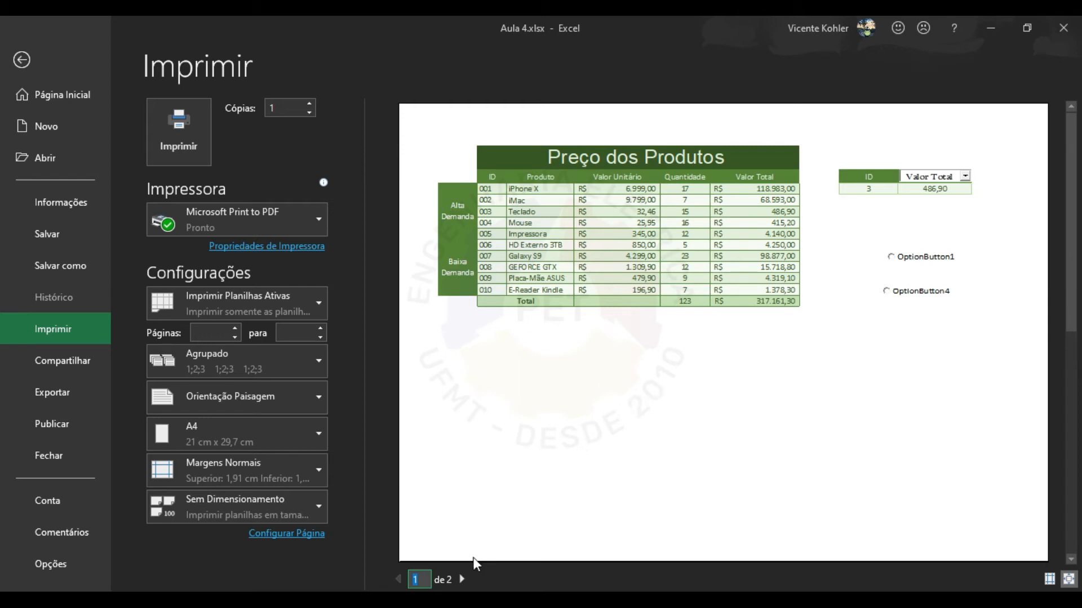
click(462, 580)
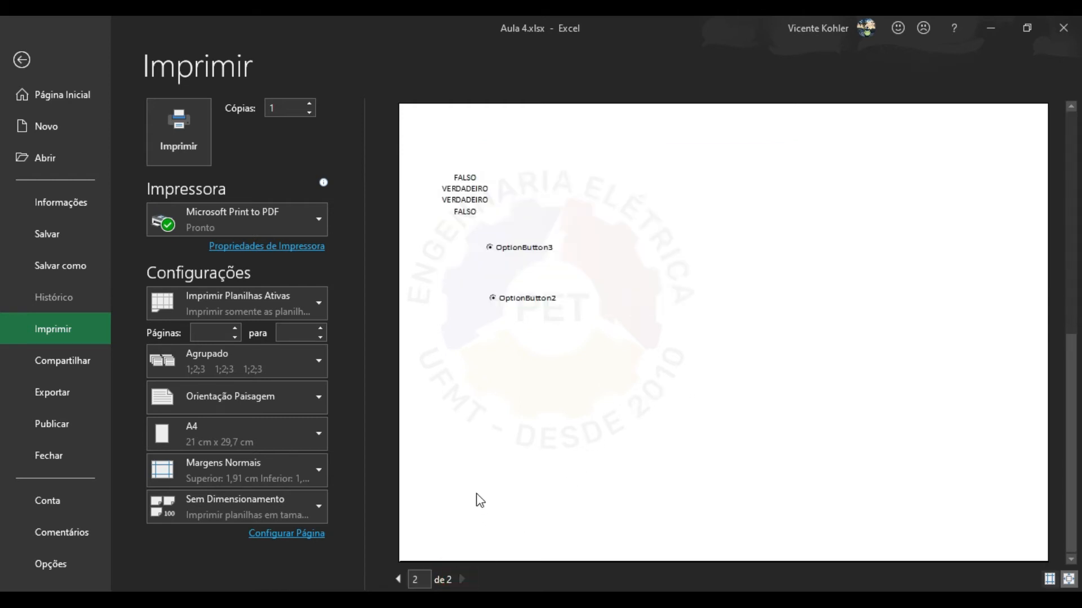
click(398, 579)
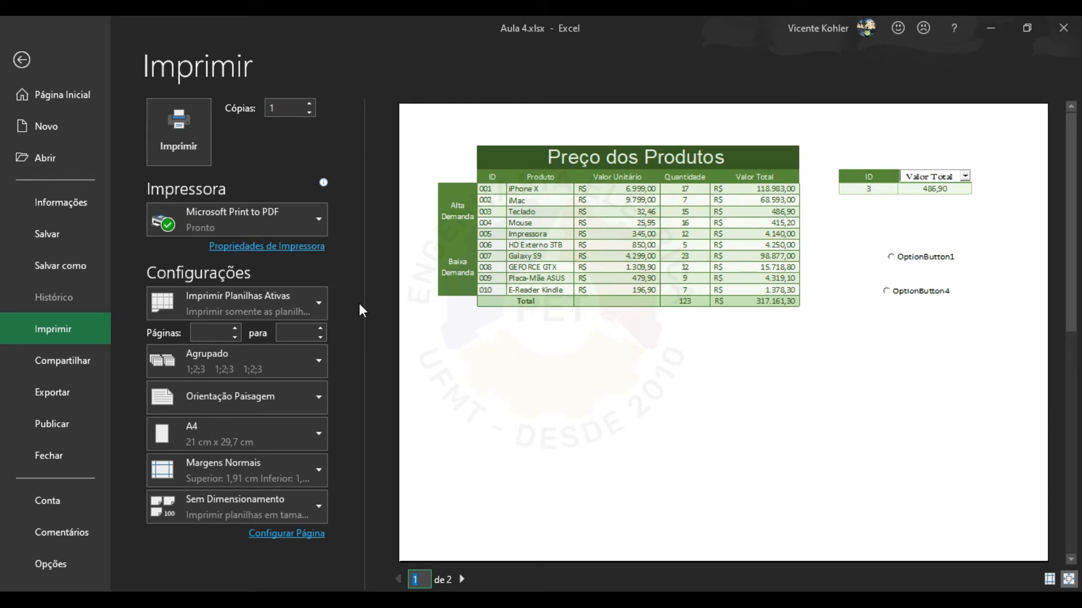
click(342, 287)
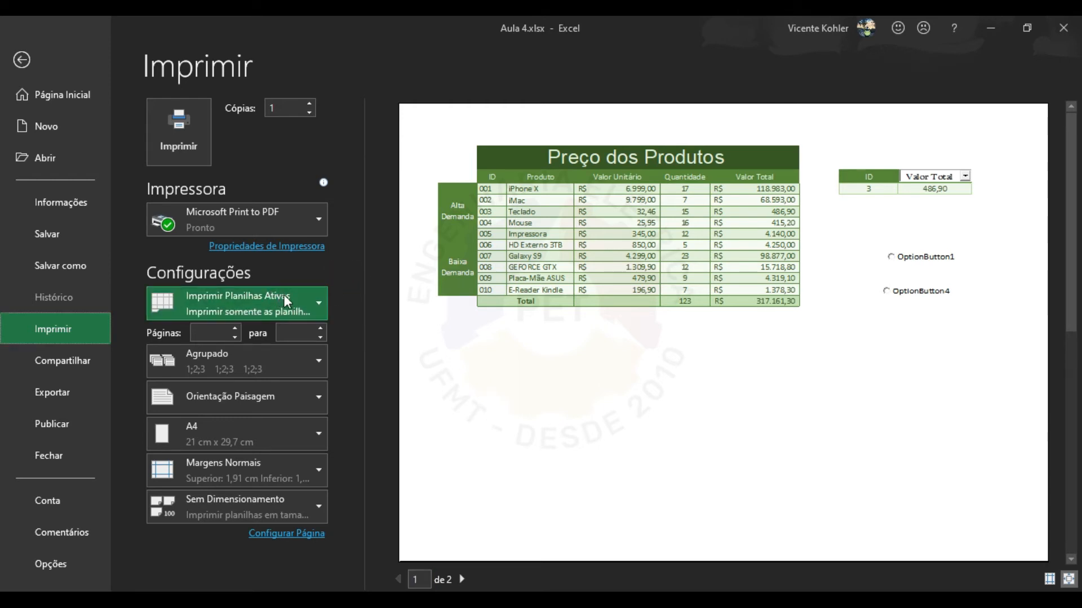
Check the print-scope choices, then leave and reopen the print preview.
click(318, 306)
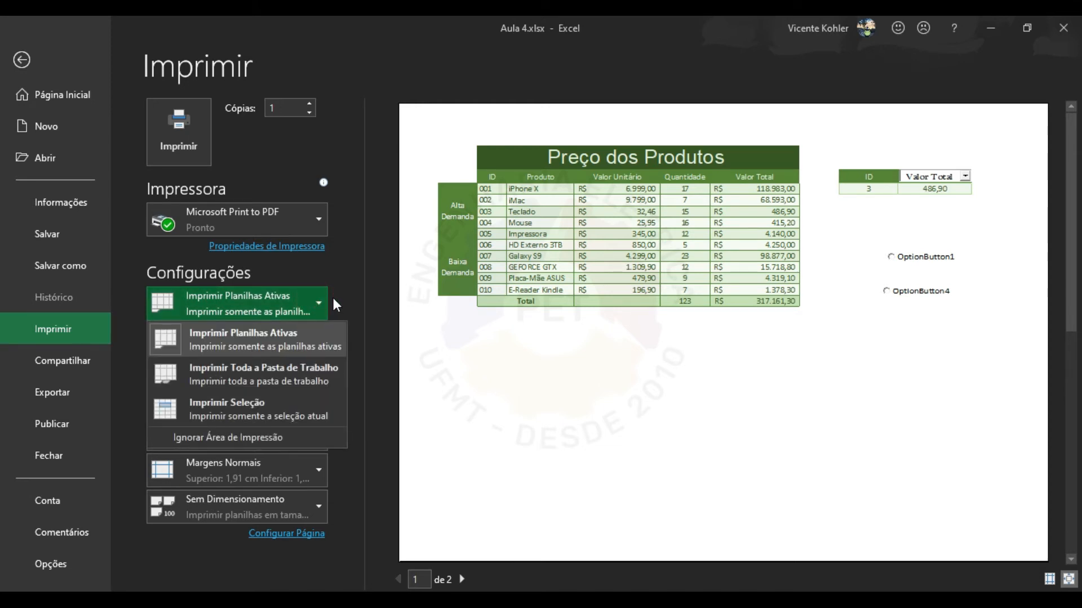
click(346, 84)
click(25, 57)
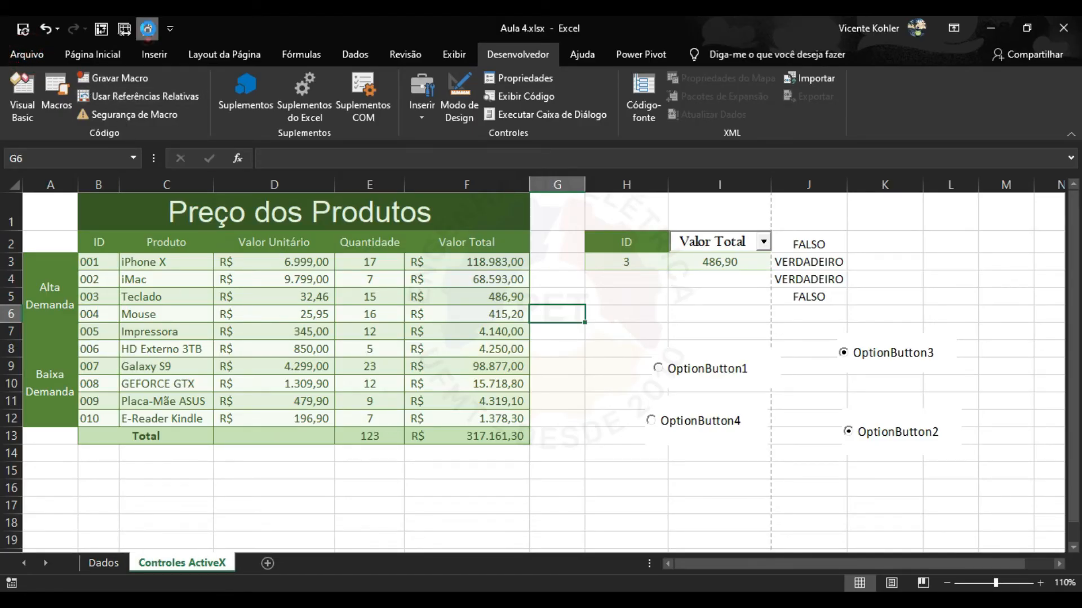
click(148, 28)
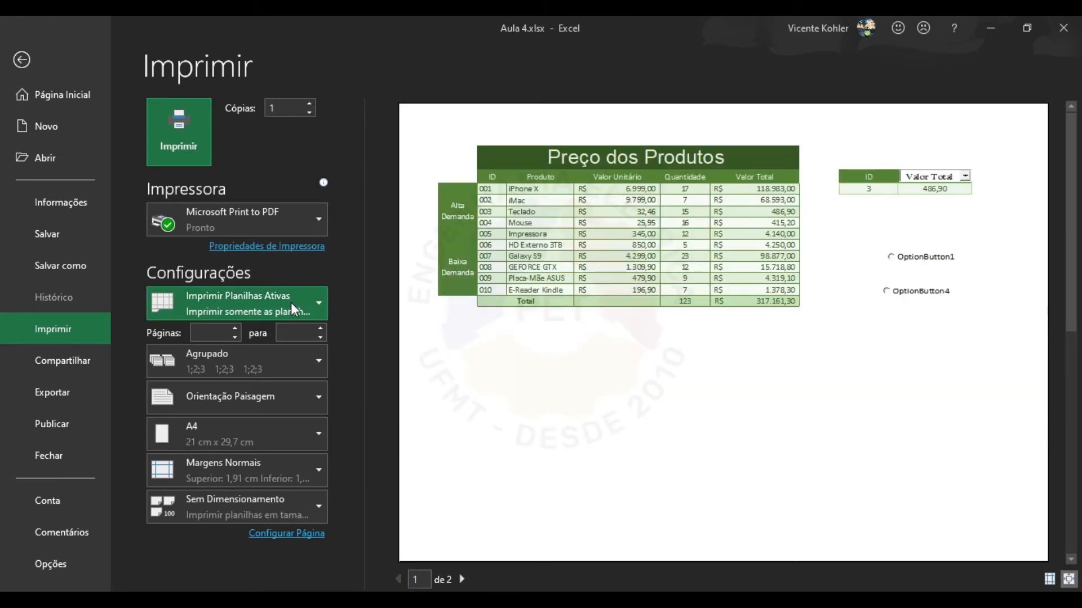
Set the print scope to Imprimir Toda a Pasta de Trabalho, giving a 3-page preview.
click(290, 303)
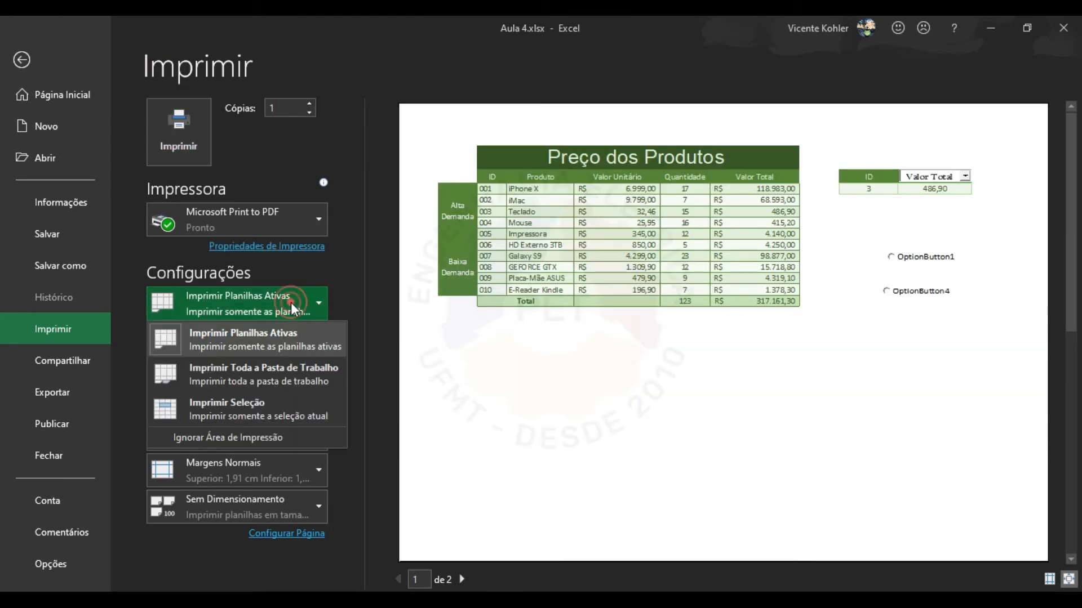
click(276, 367)
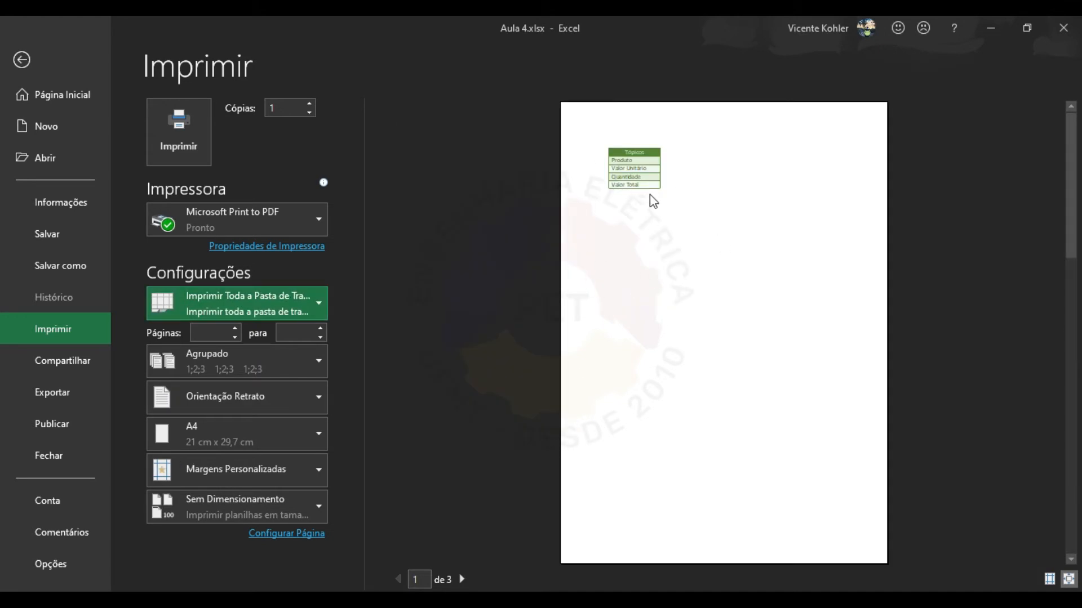
click(463, 579)
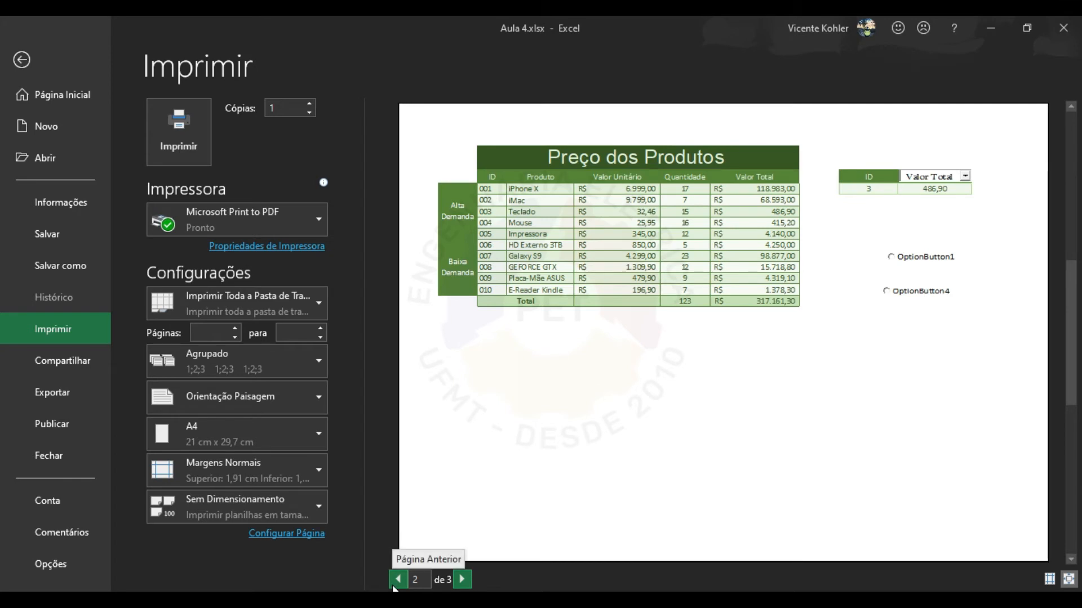
click(312, 296)
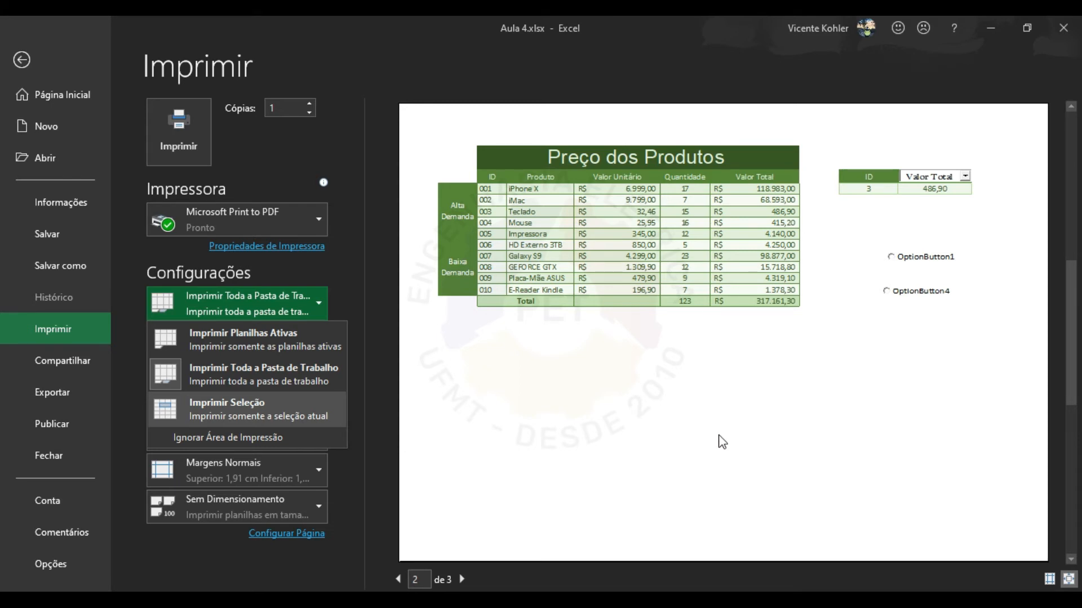
click(550, 417)
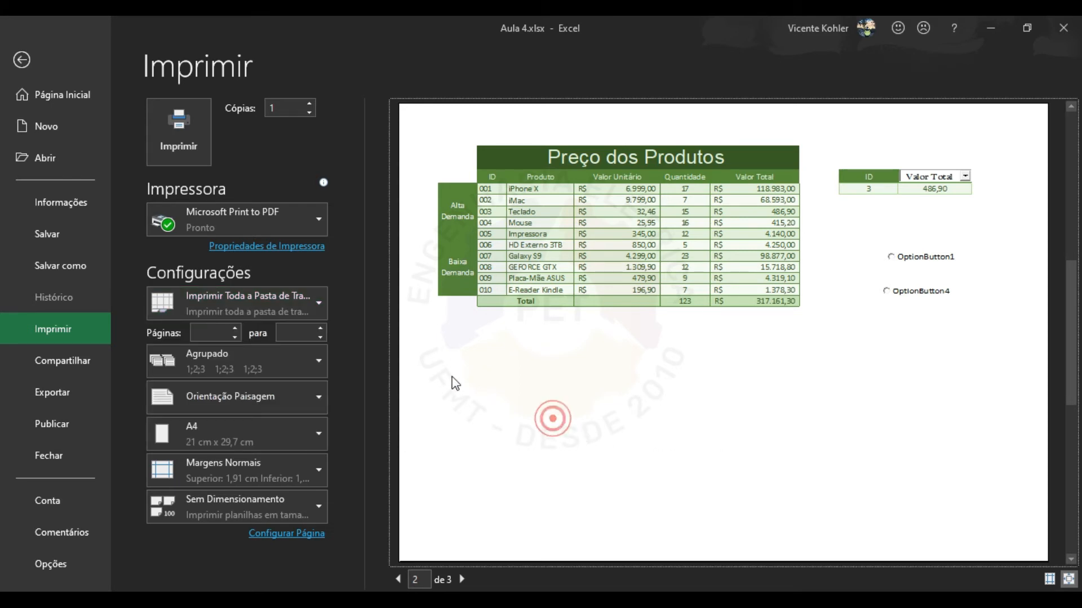
click(304, 303)
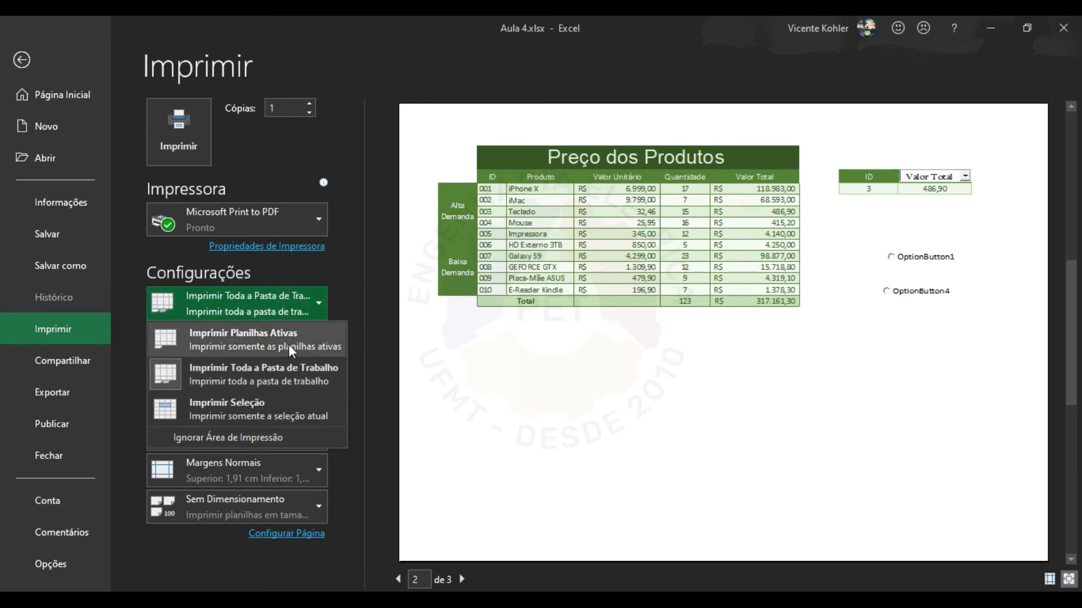
click(293, 375)
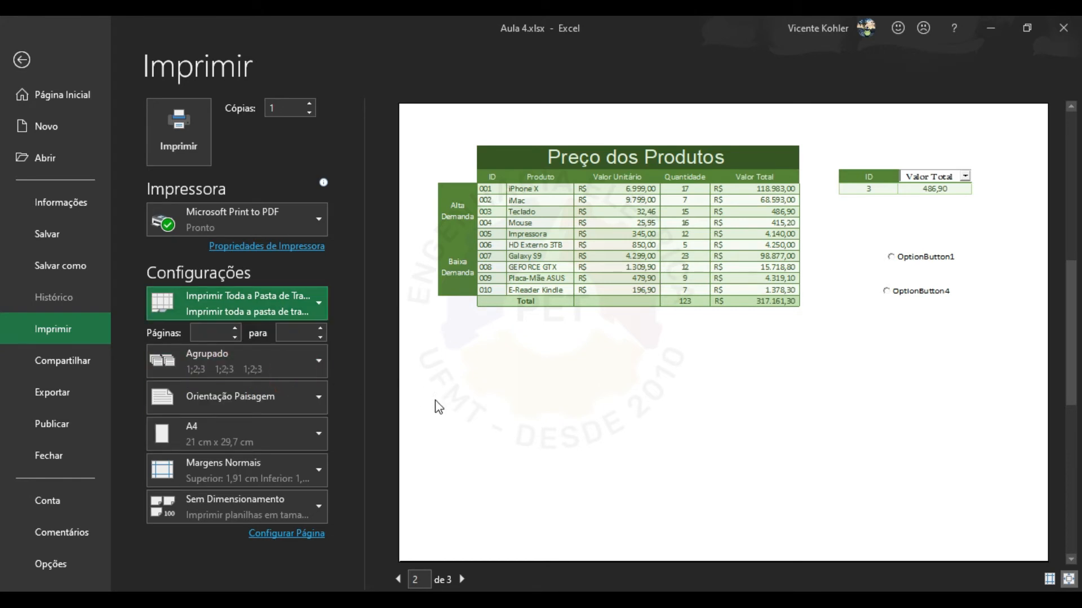
click(296, 398)
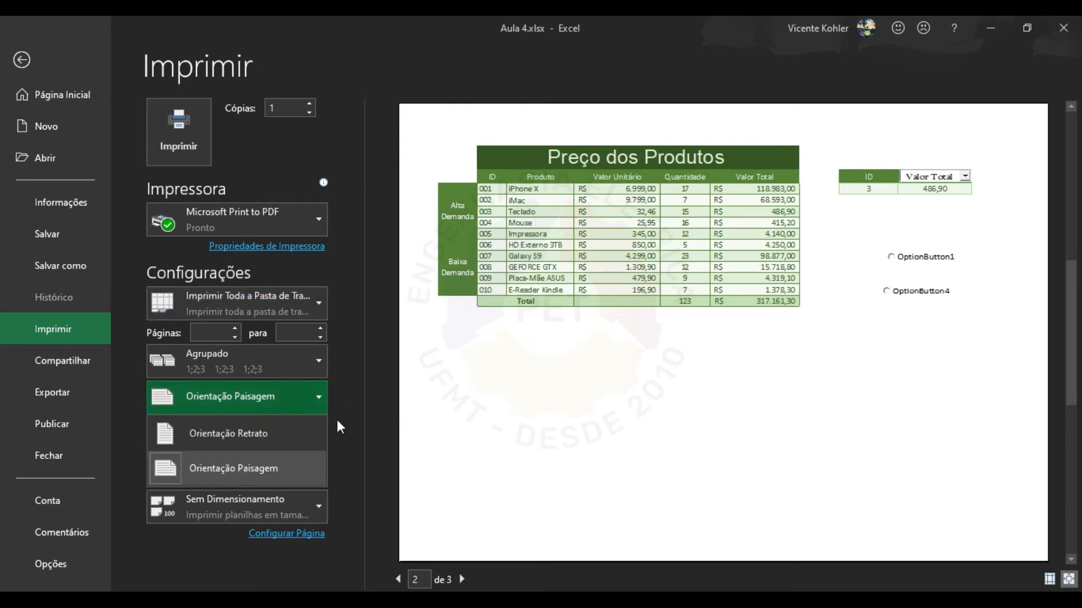
Set the price table page to Orientação Retrato and page through the three-page preview.
click(262, 426)
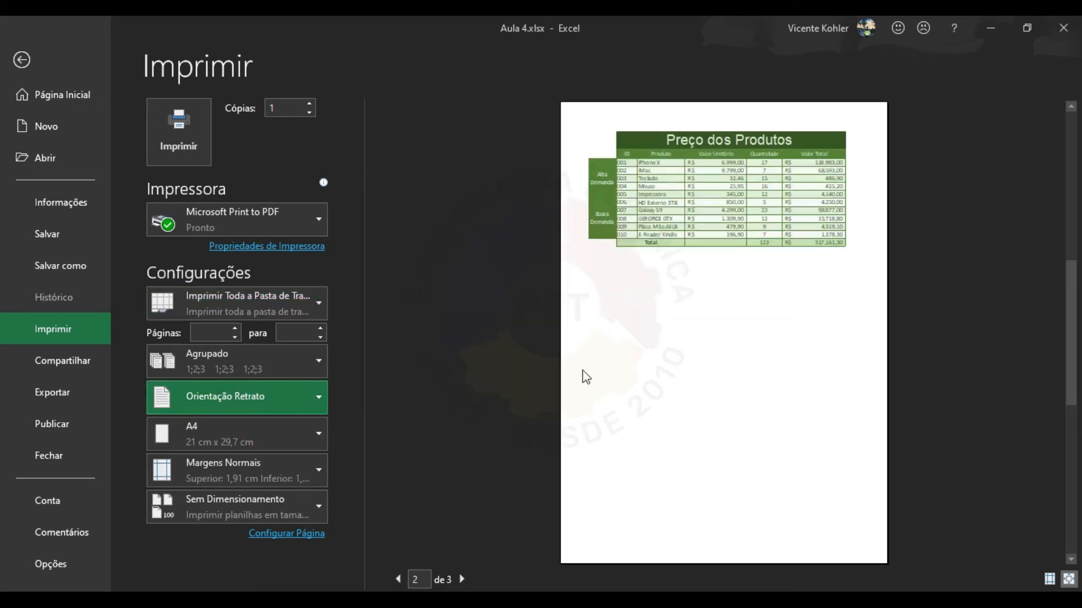
click(398, 579)
click(462, 579)
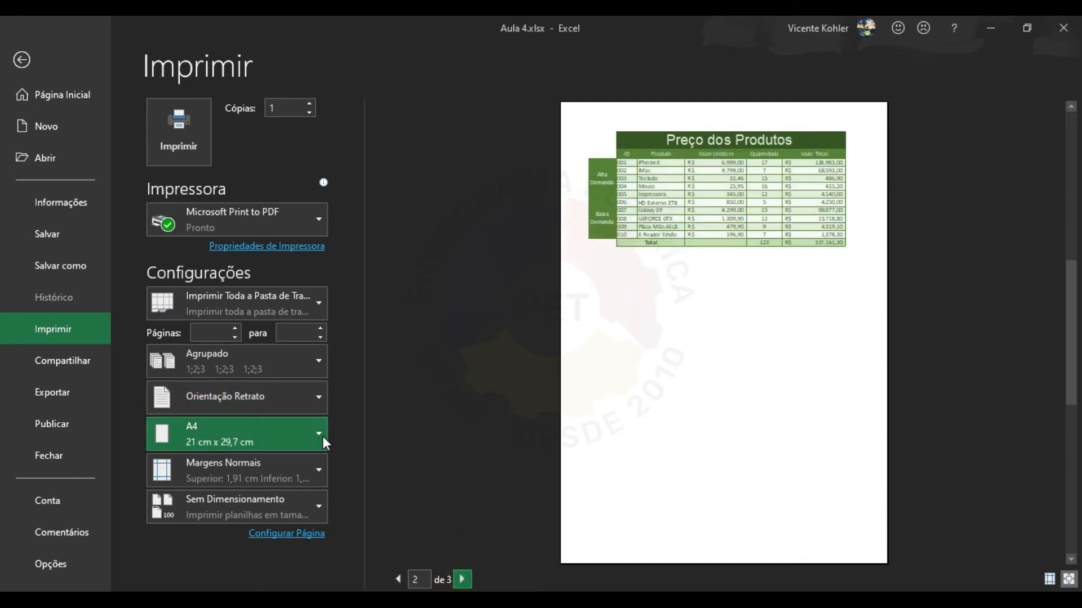
click(461, 579)
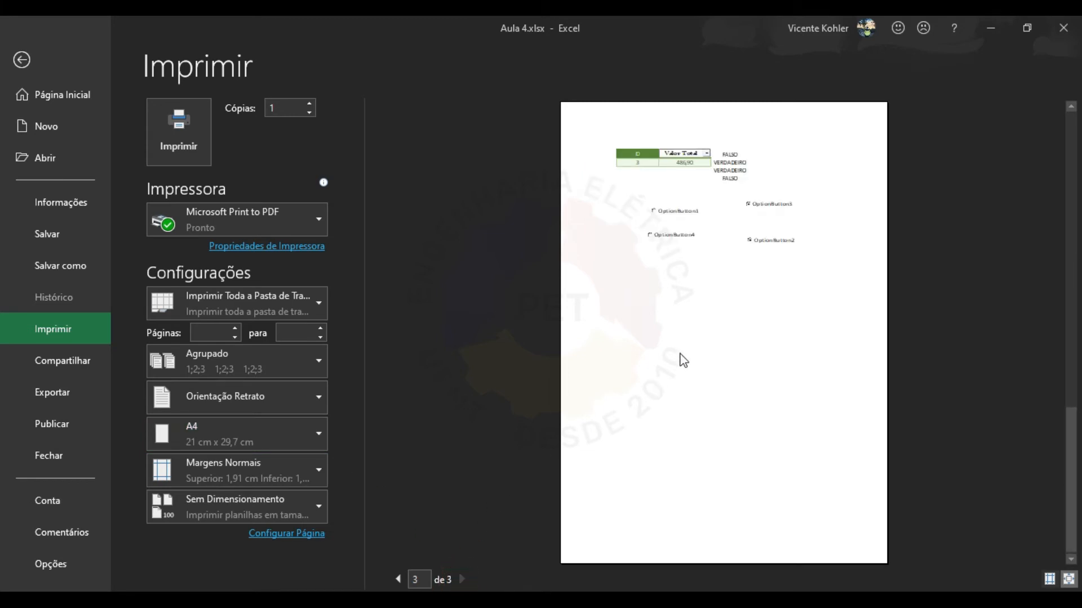
click(398, 579)
click(397, 579)
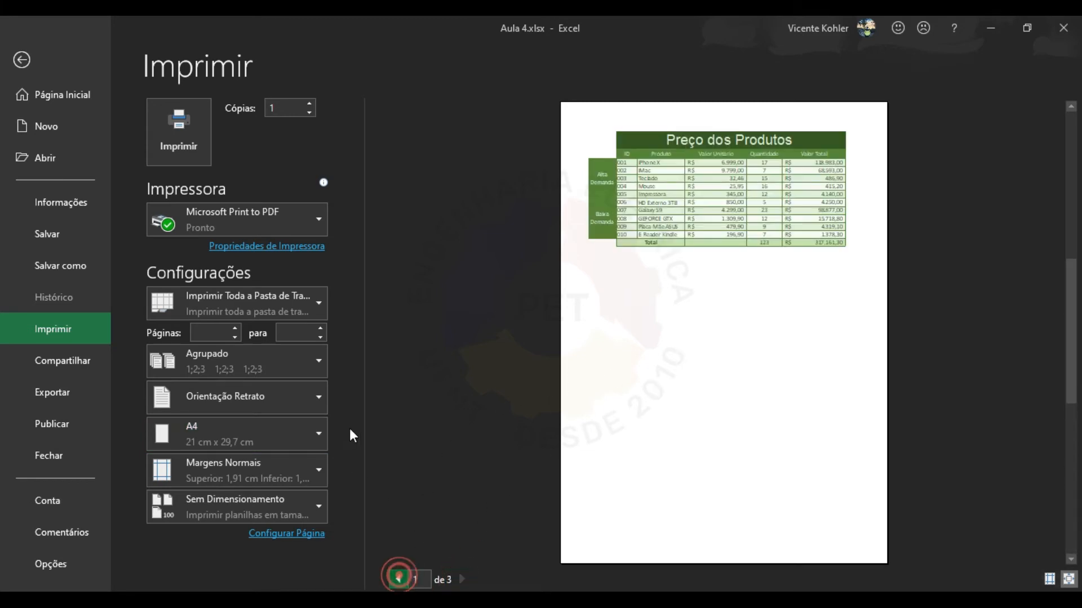
Try A3 paper size, then set it back to A4 and view page 2.
click(300, 434)
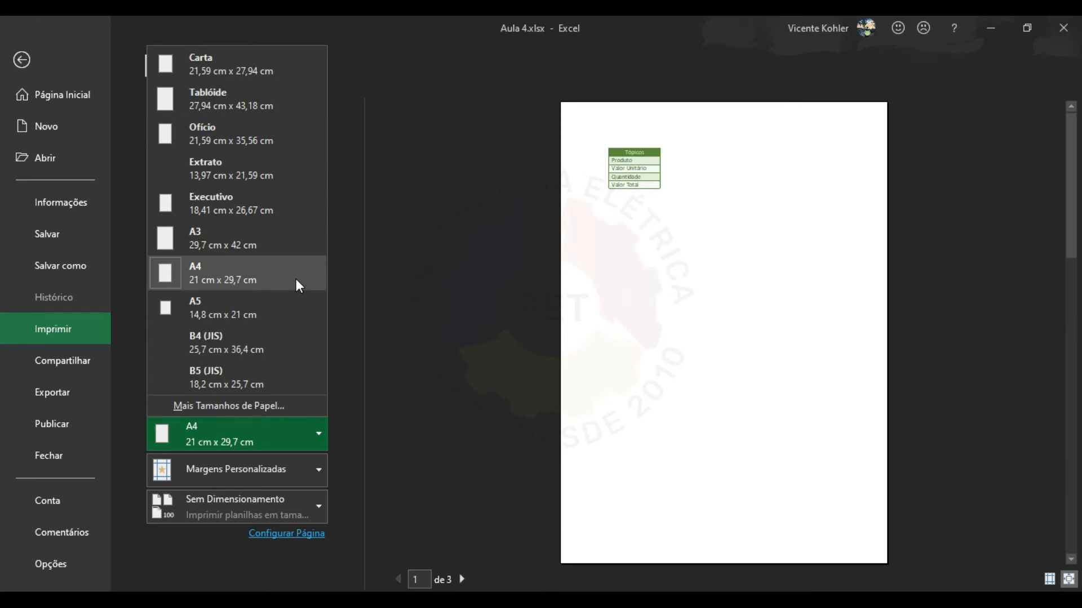
click(272, 244)
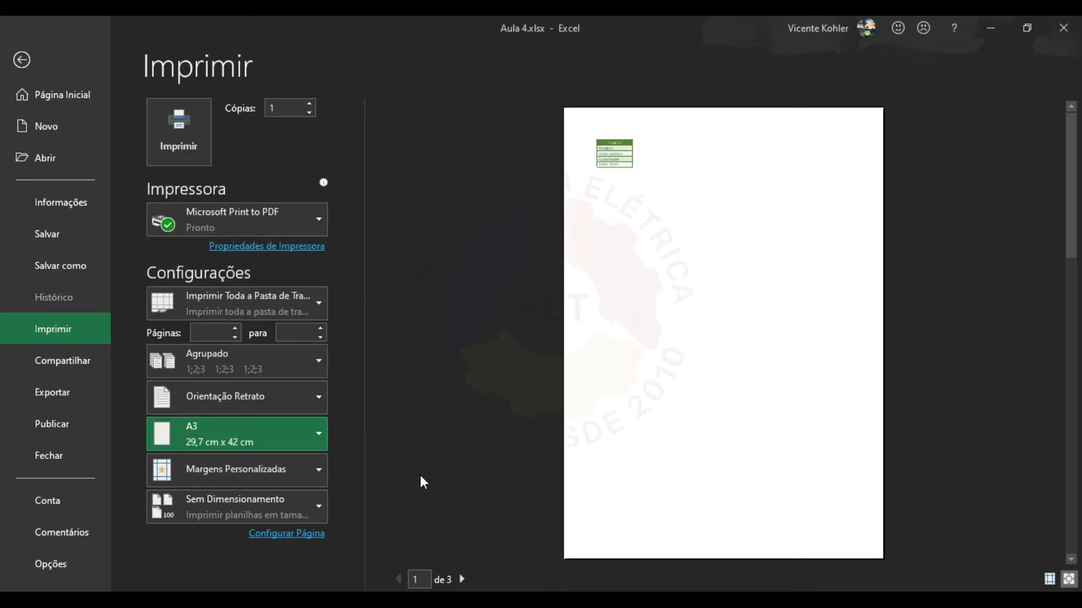
click(459, 579)
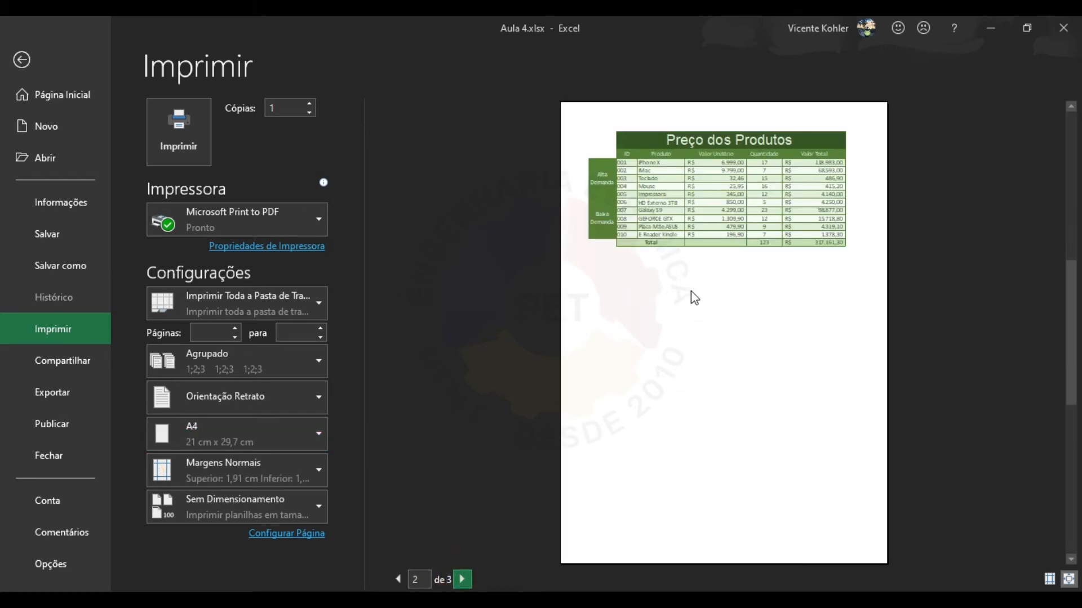
click(464, 579)
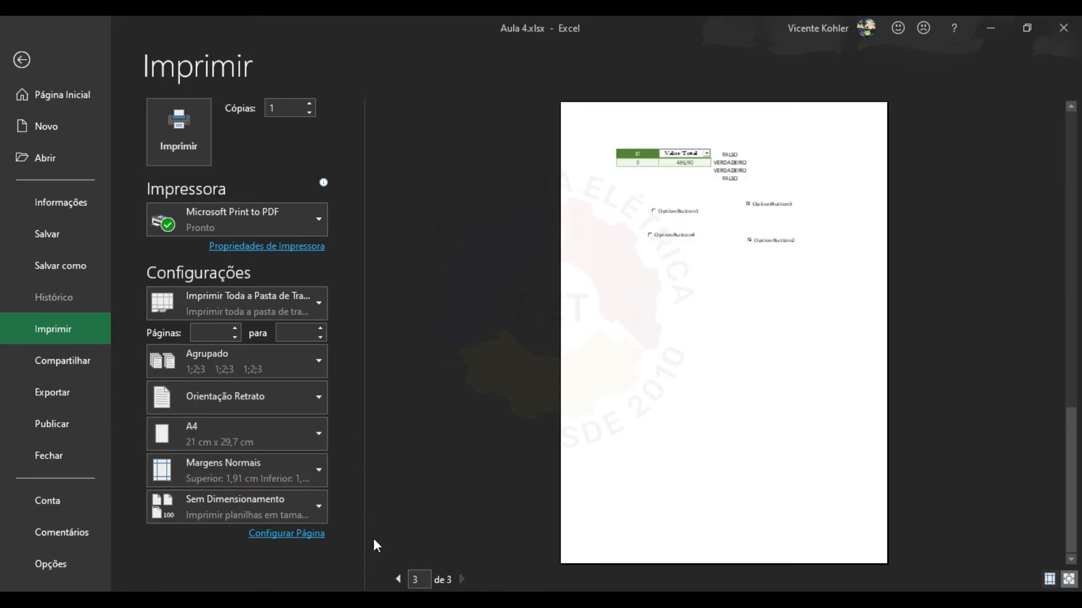
click(395, 573)
click(394, 573)
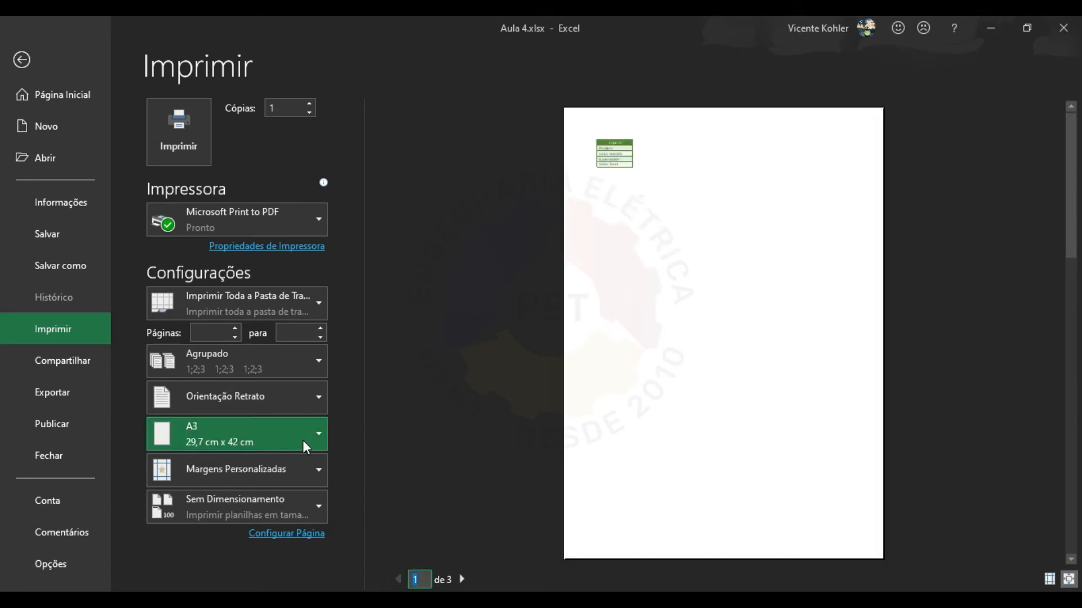
click(302, 441)
click(269, 273)
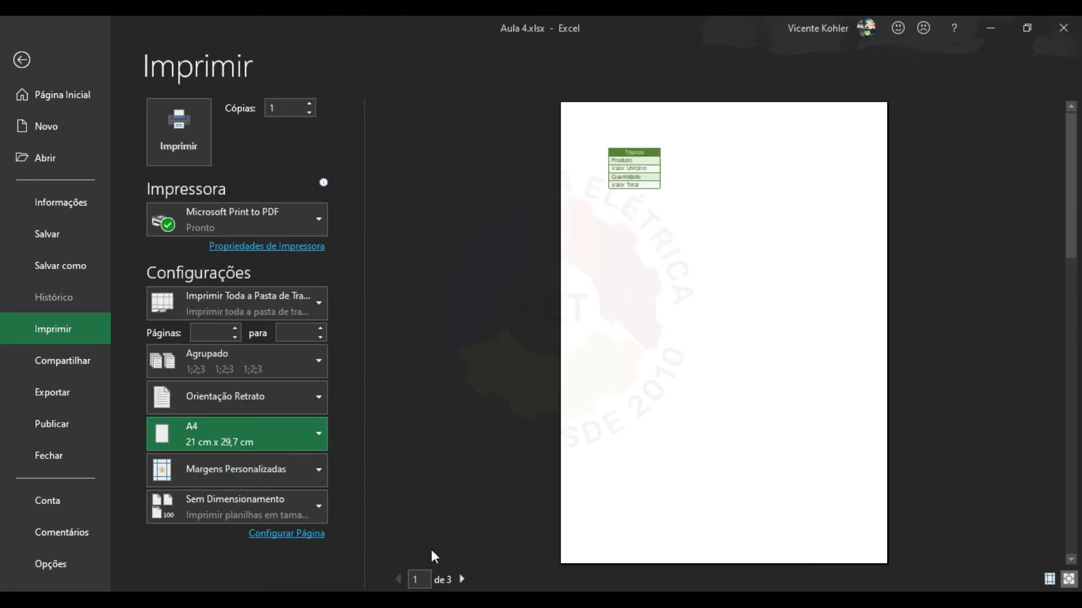
click(462, 579)
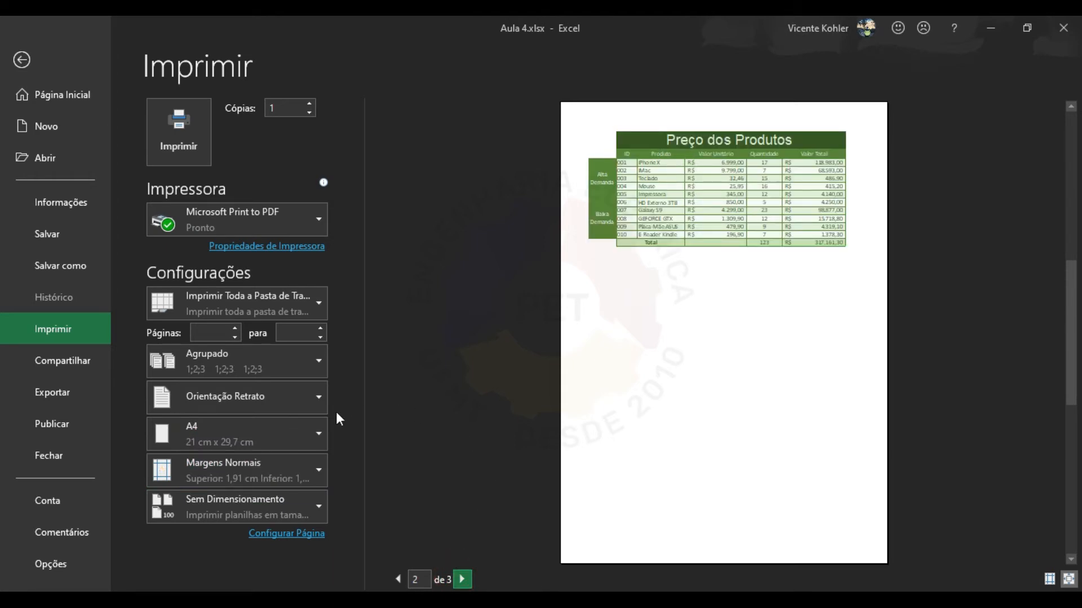
Apply wide margins and page through the print preview.
click(307, 475)
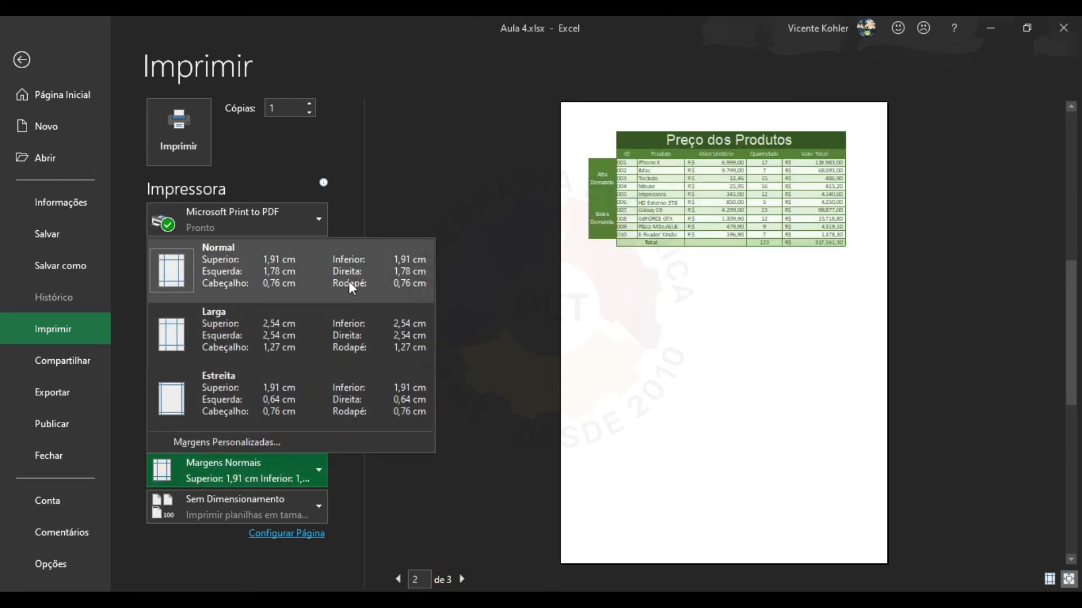
click(375, 322)
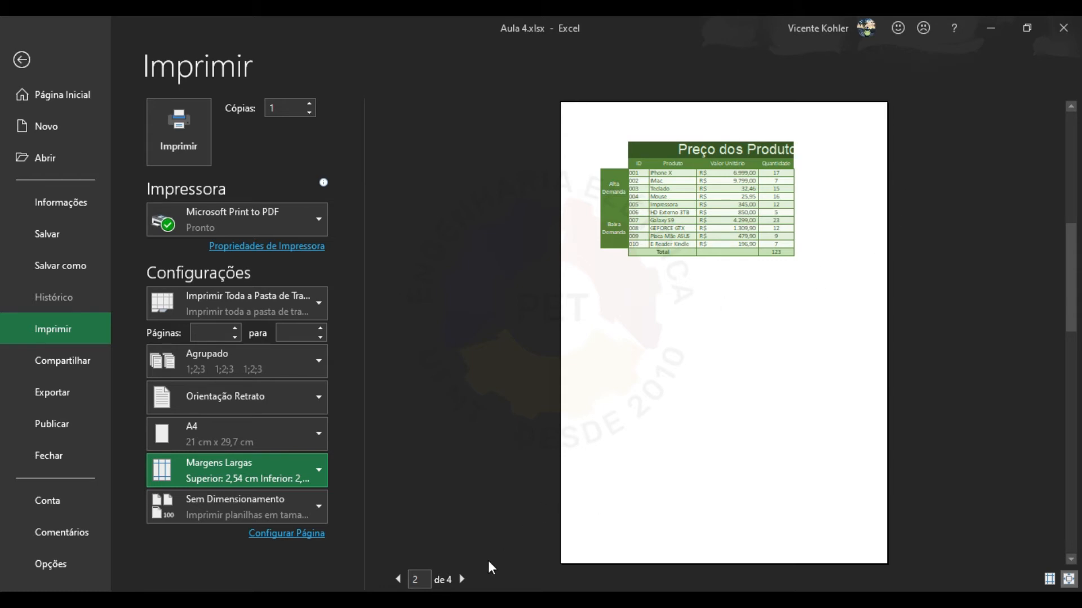
click(462, 580)
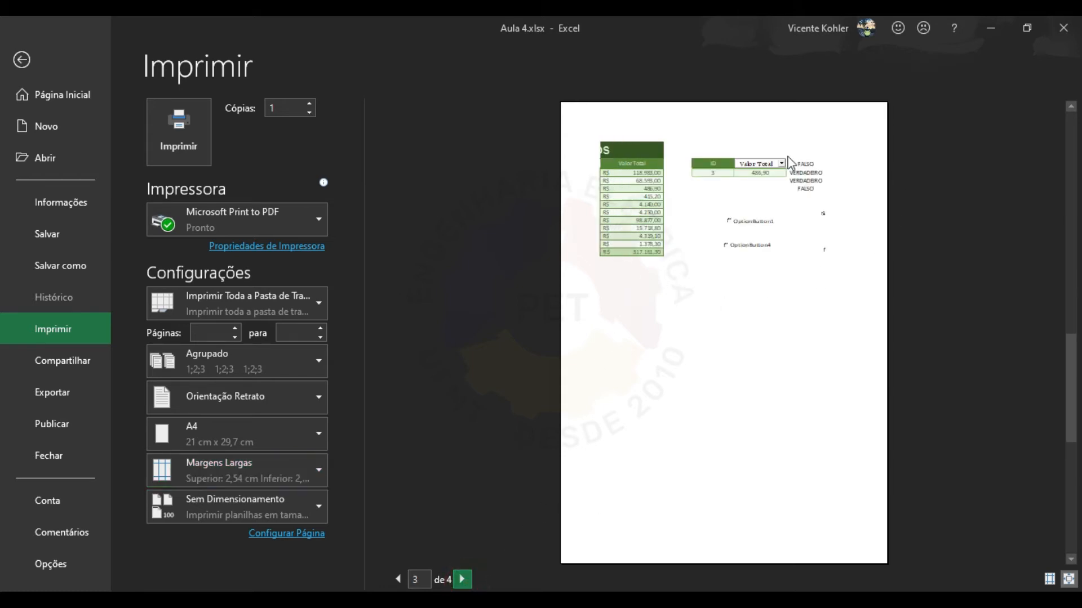
click(463, 579)
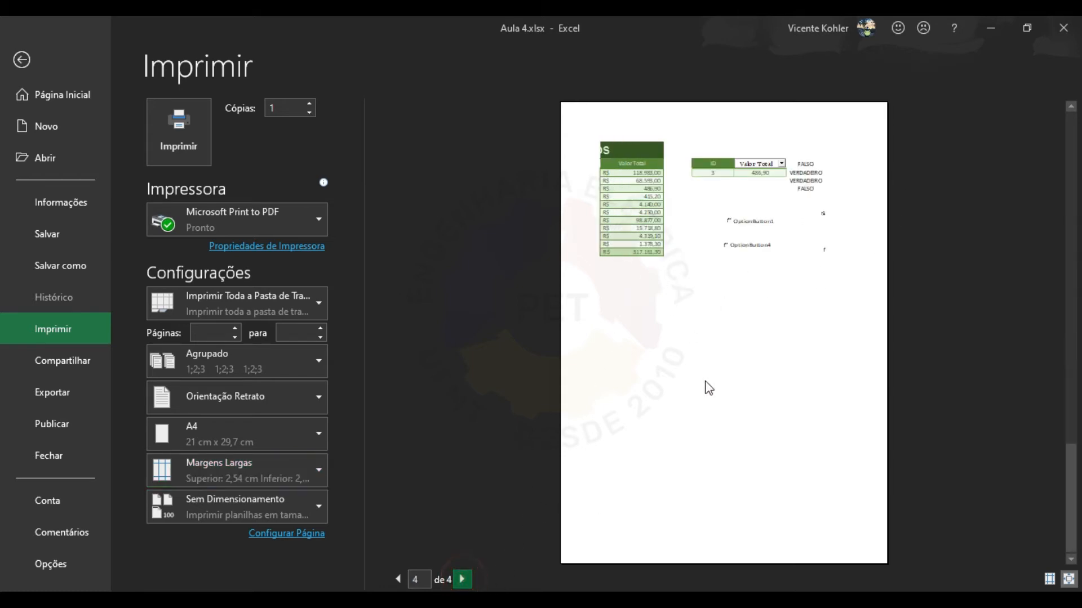
click(398, 579)
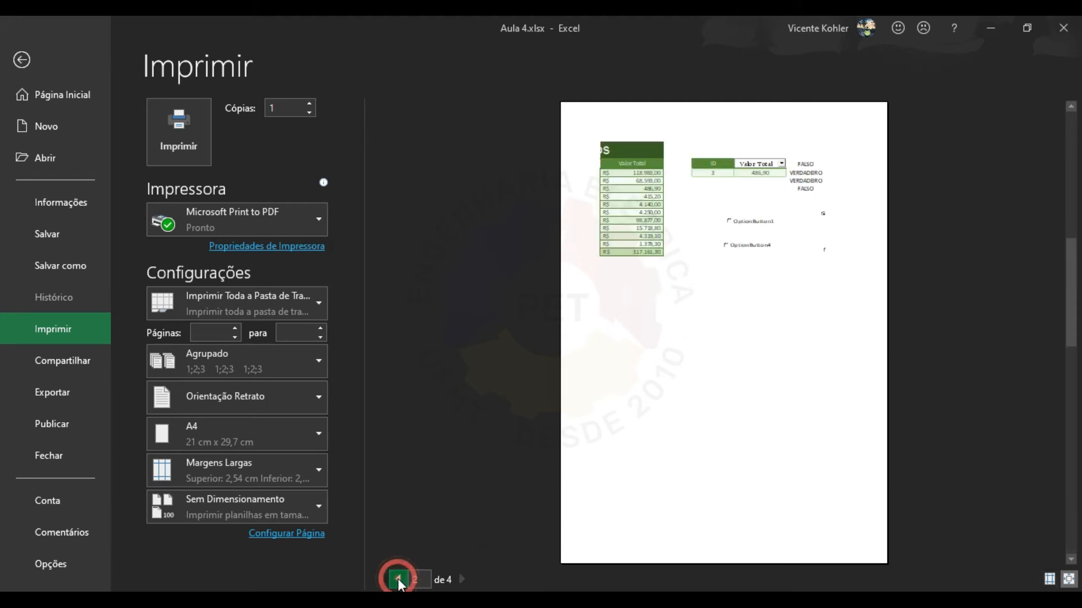
click(398, 580)
click(398, 579)
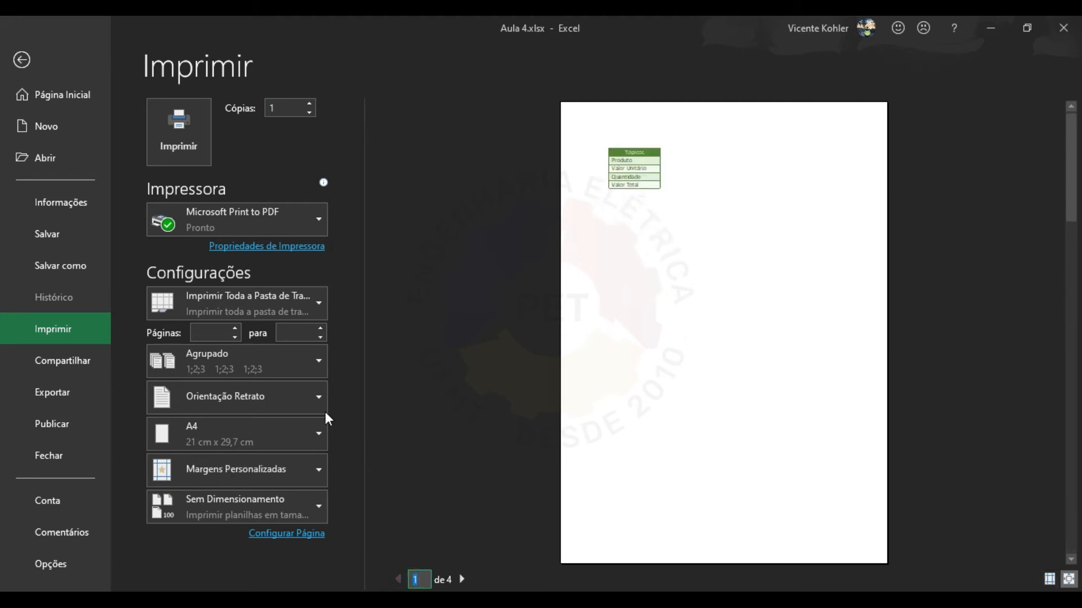
Switch to Estreita (narrow) margins so the price table fits on page 2.
click(462, 579)
click(299, 469)
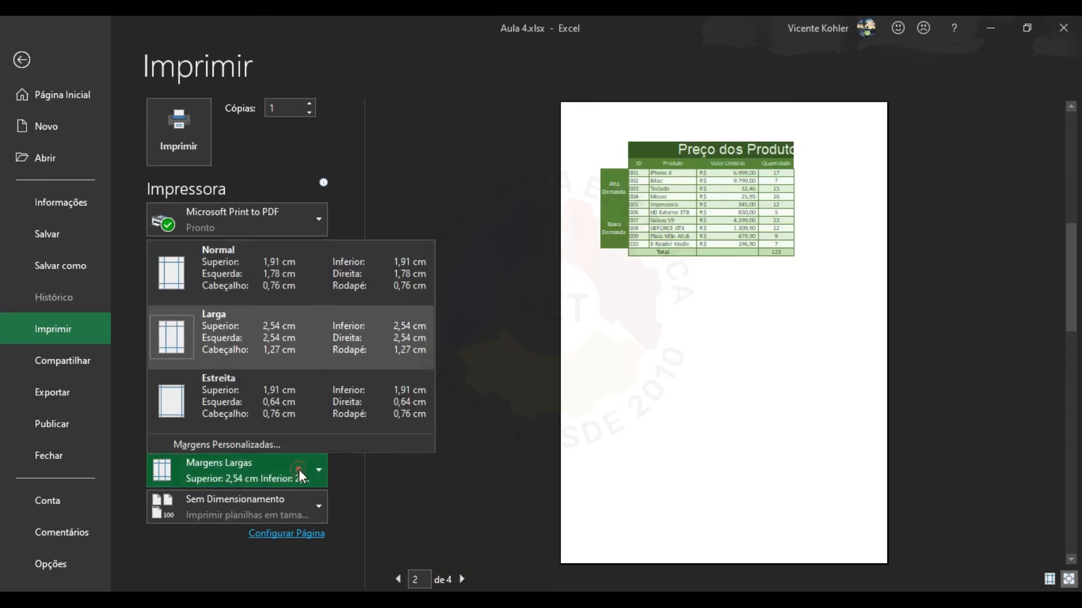
click(289, 413)
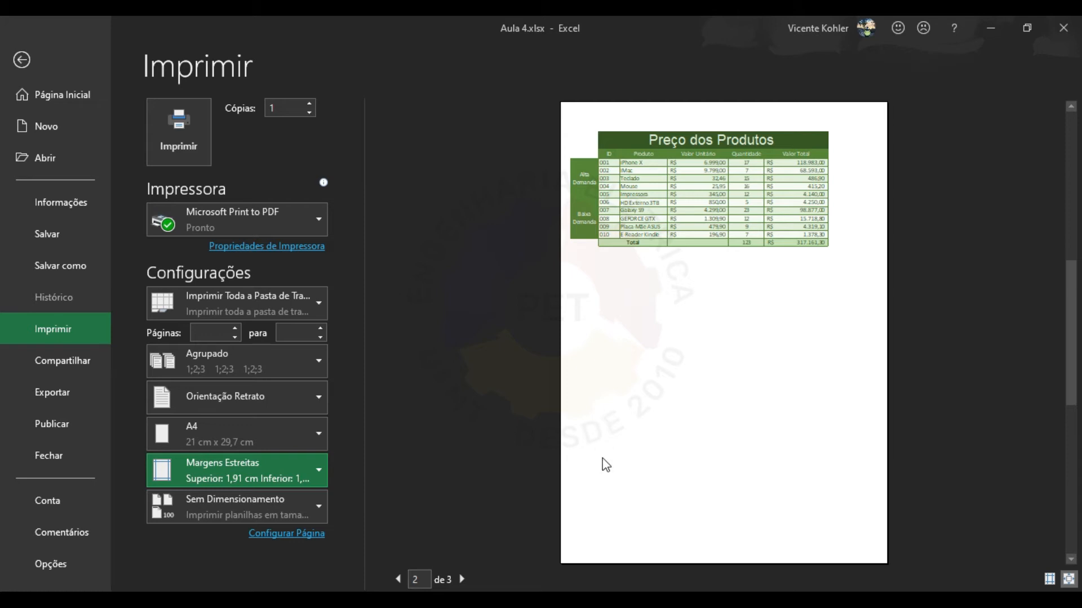
Set orientation to Paisagem and fit the whole sheet on one page.
click(296, 403)
click(285, 464)
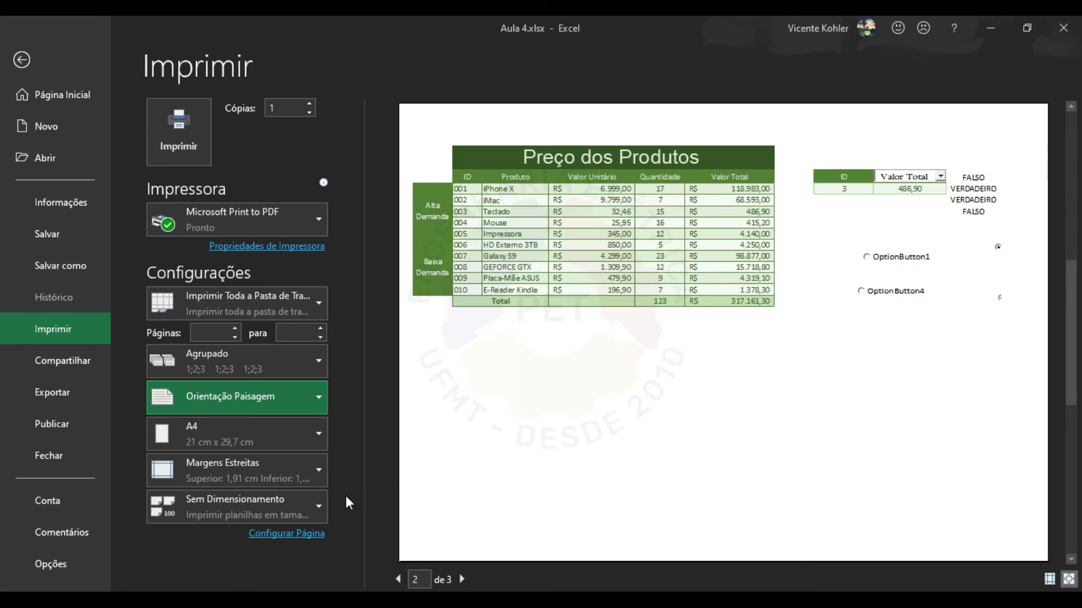
click(304, 505)
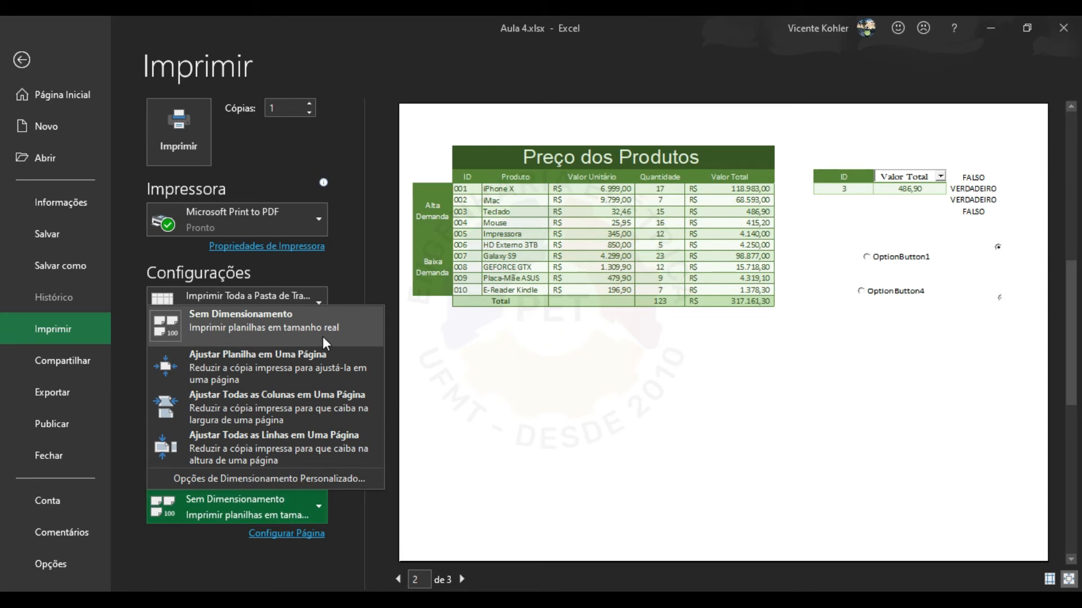
click(342, 367)
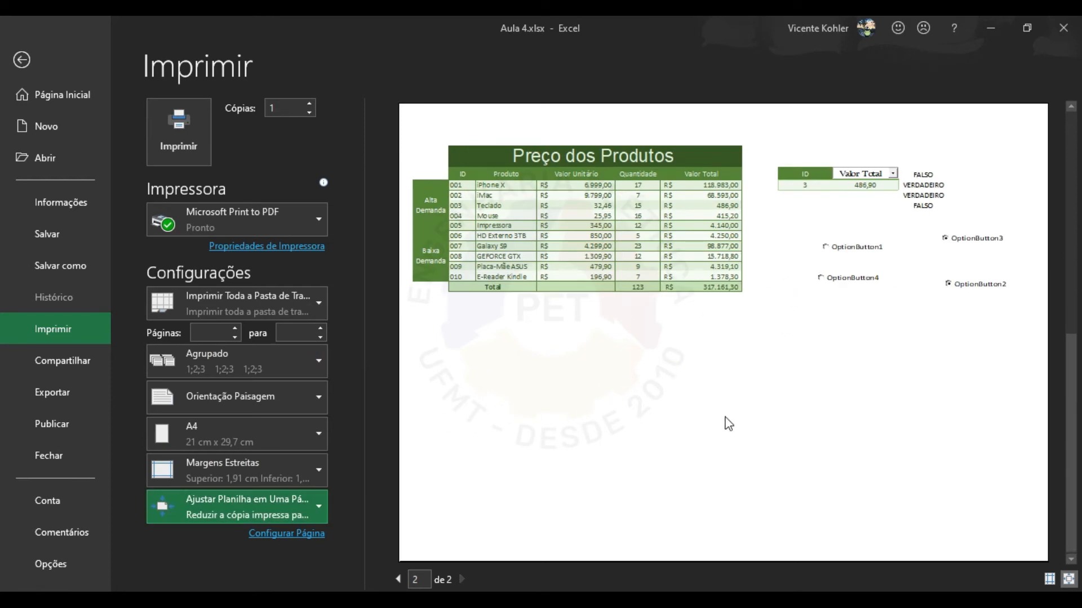
click(399, 578)
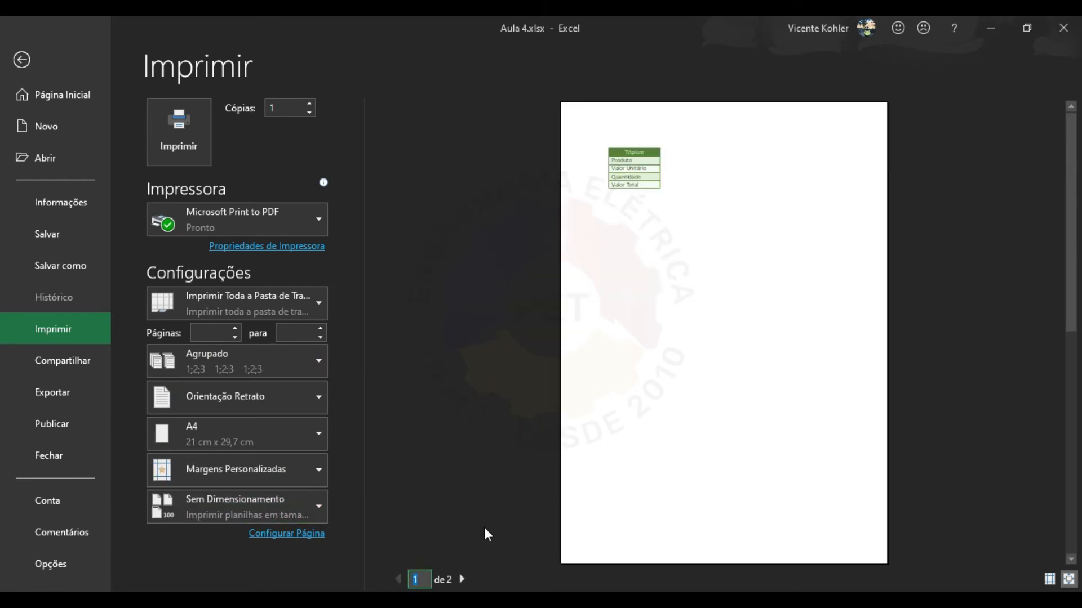
click(462, 578)
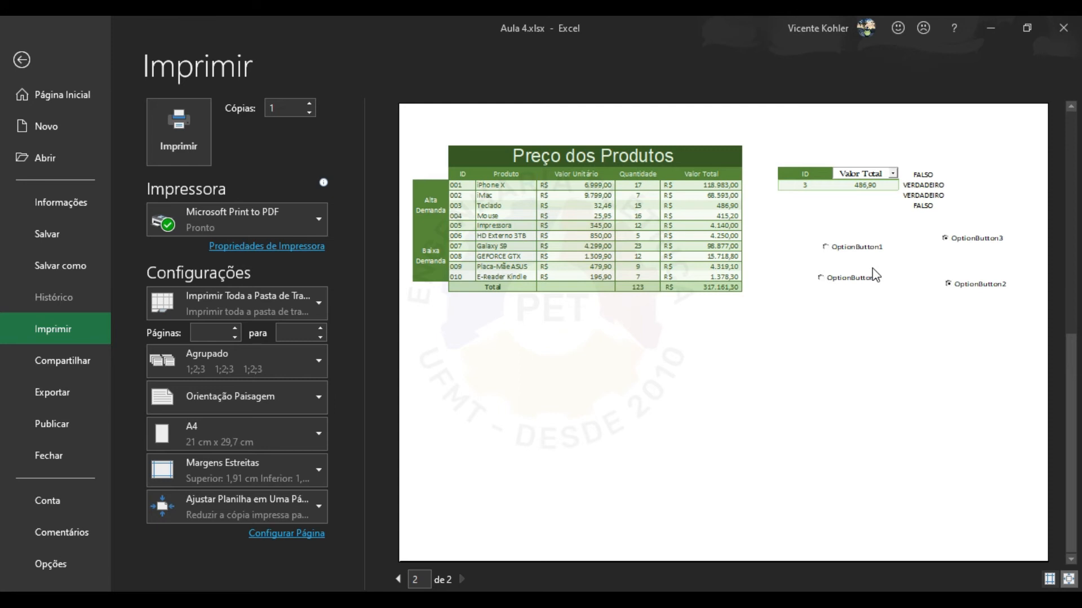
Change scaling to fit all columns, then Ajustar Todas as Linhas em Uma Página.
click(316, 507)
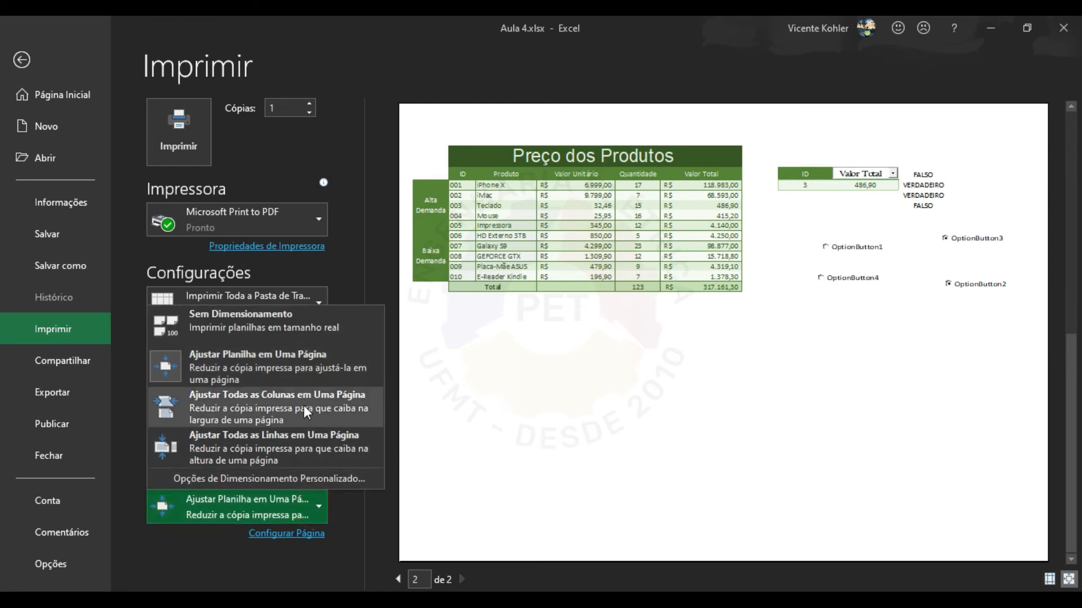
click(363, 408)
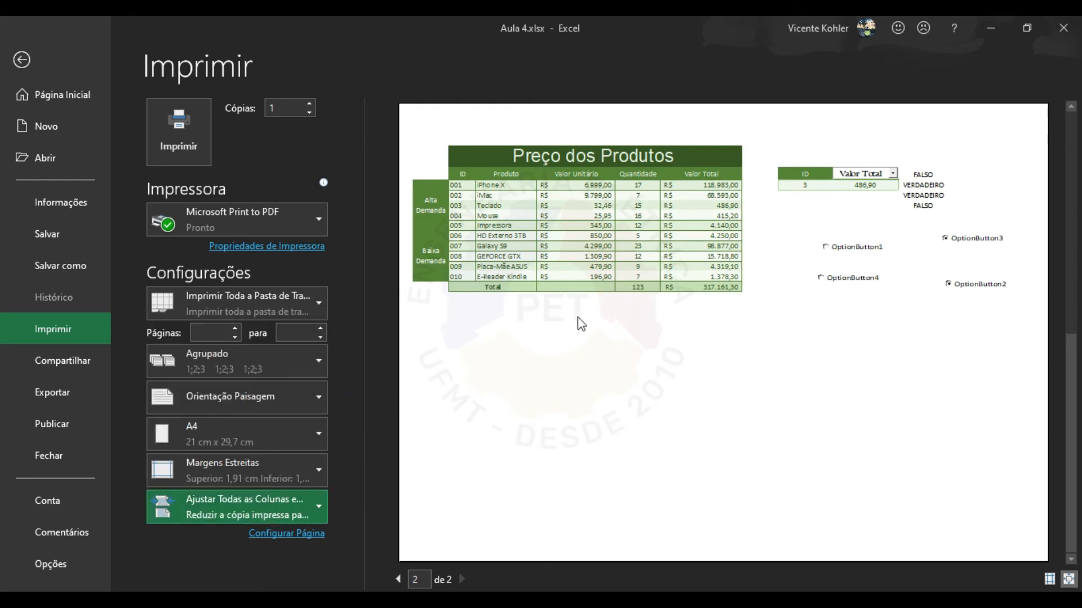
click(296, 500)
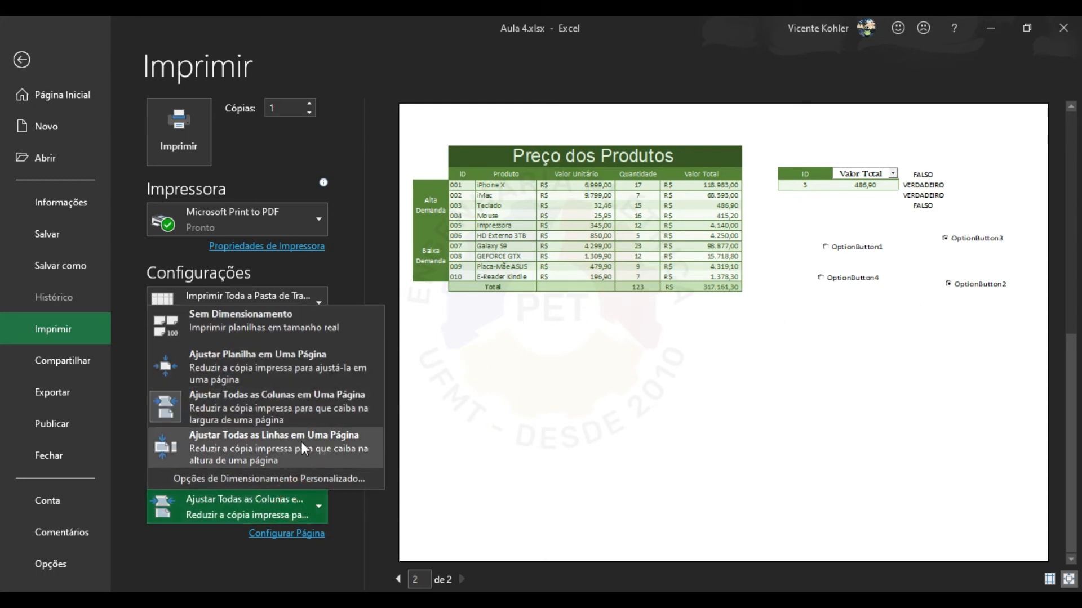
click(299, 445)
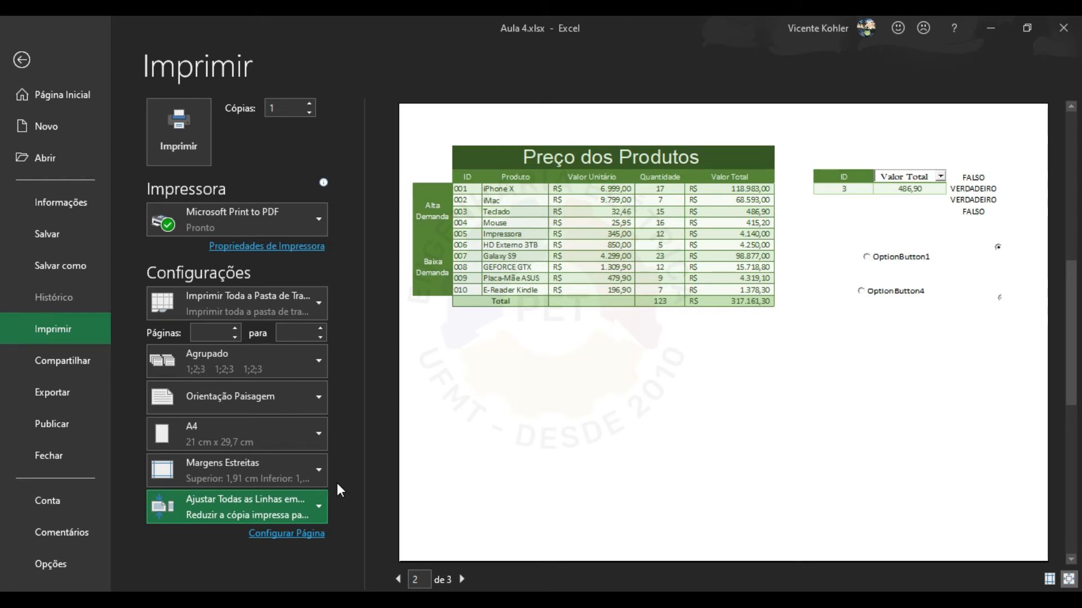
click(285, 510)
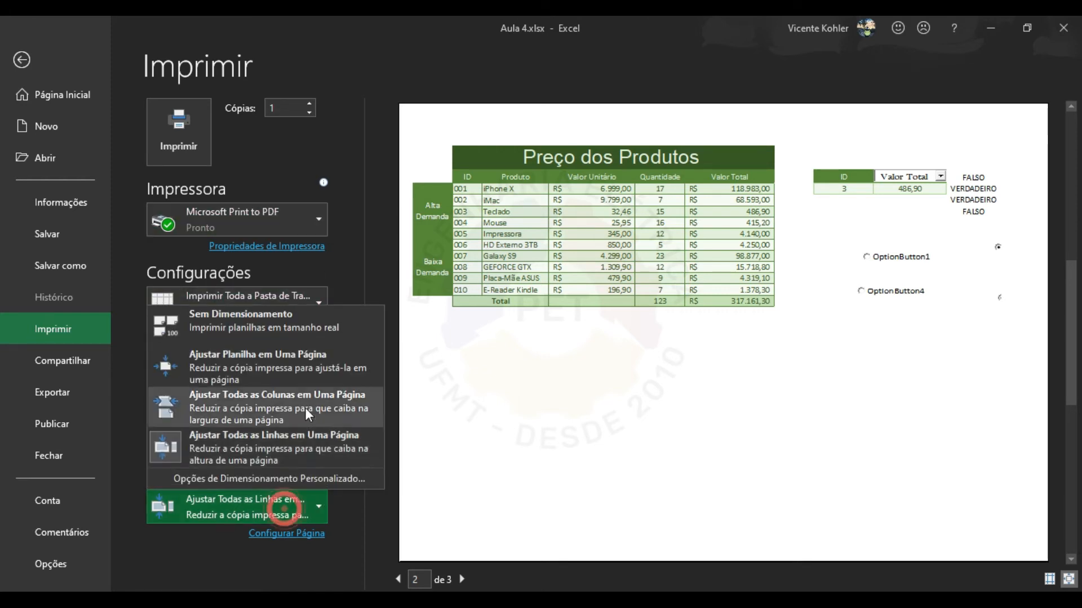
Print the workbook with Microsoft Print to PDF as teste.pdf, then open it from the desktop.
click(319, 360)
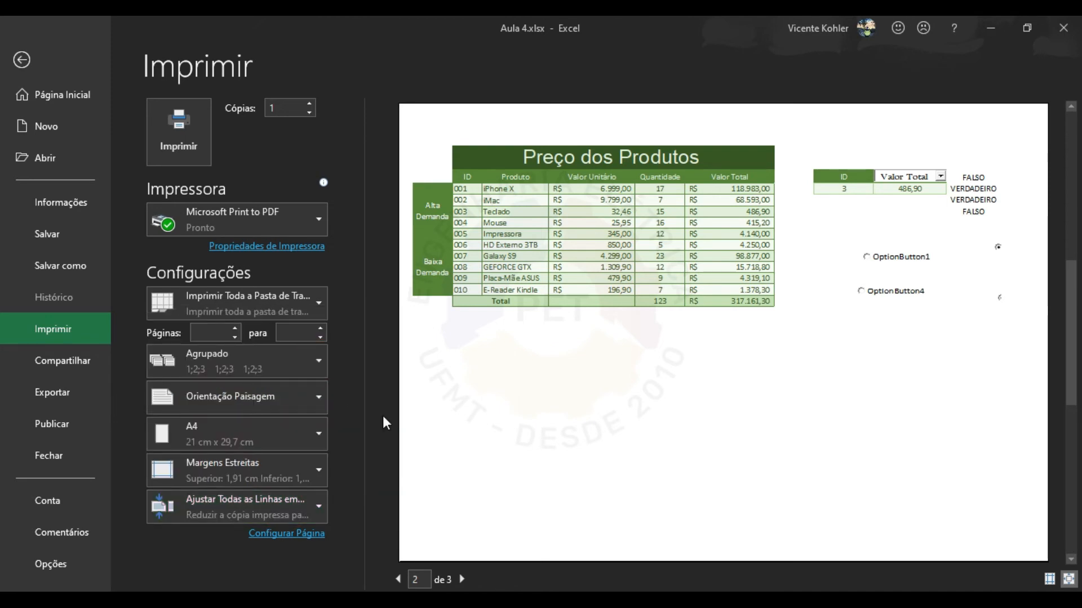
click(204, 146)
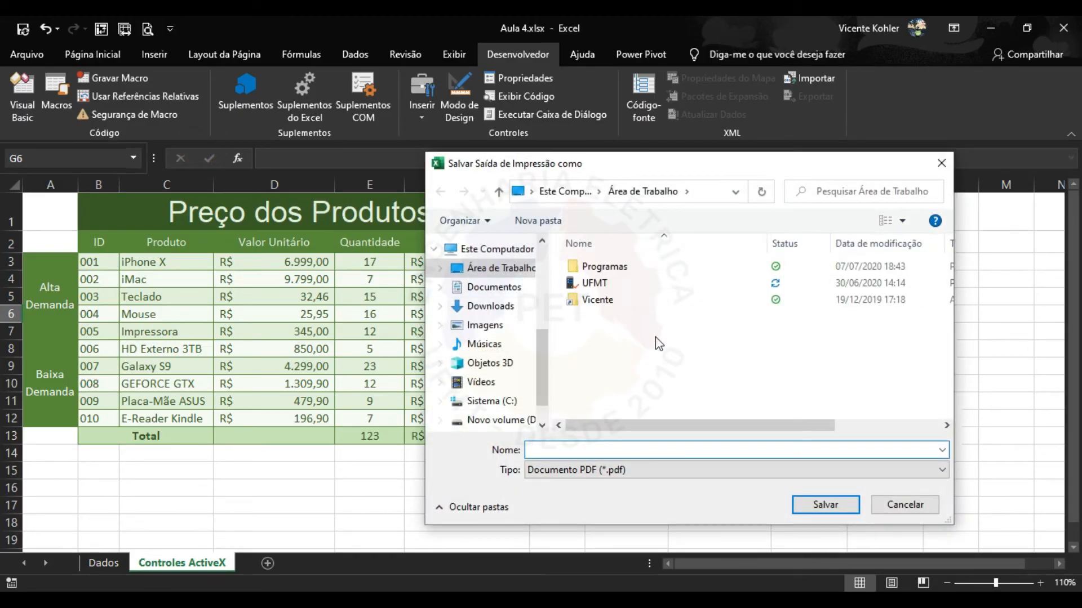
text(teste.pdf)
click(849, 504)
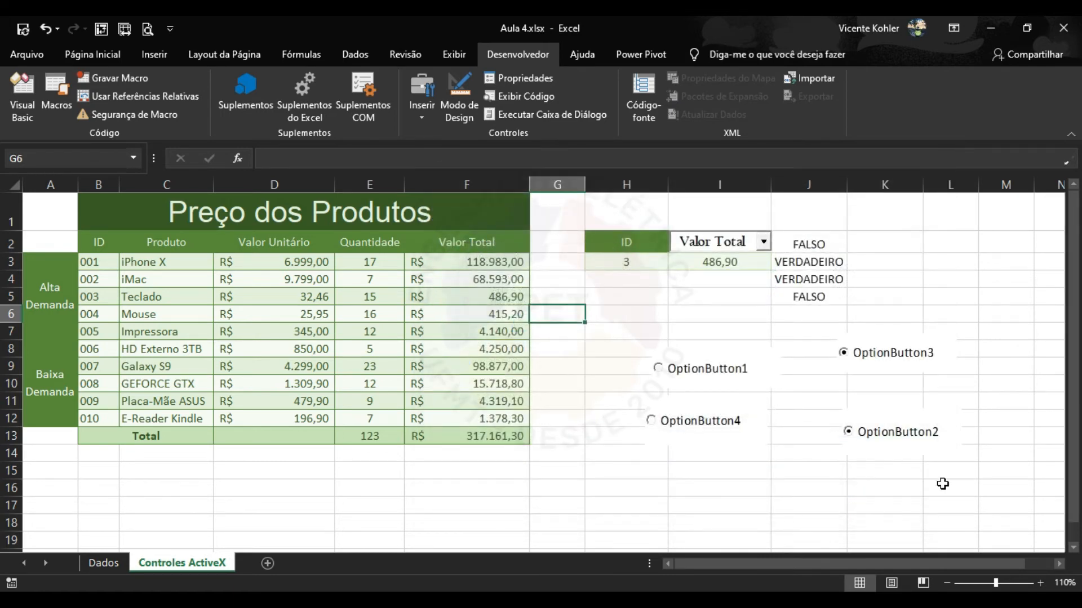
key(super+d)
double_click(29, 117)
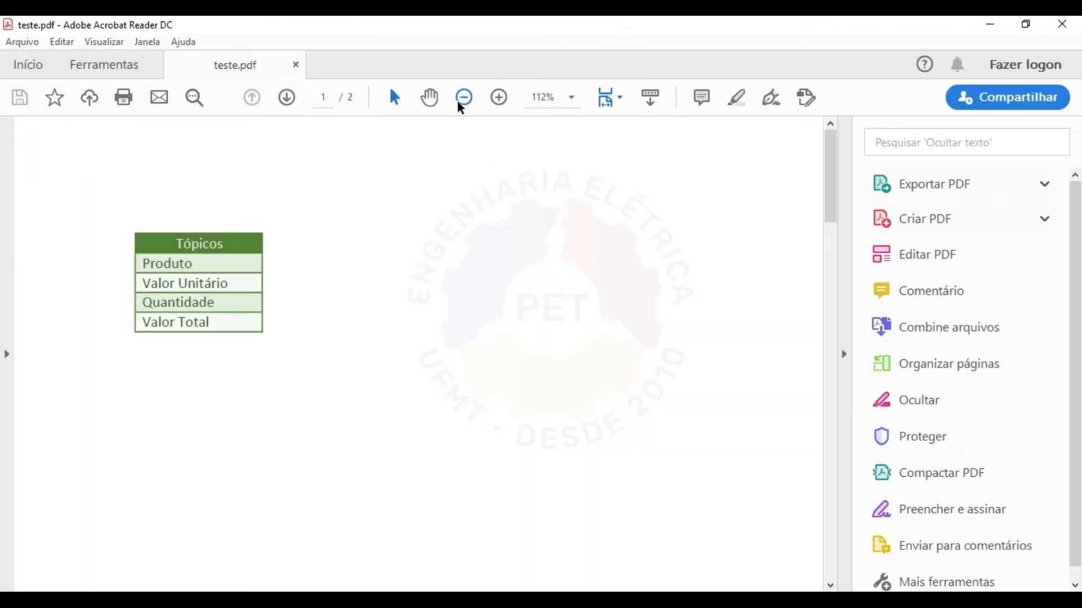
Zoom the teste.pdf view out, then to 75%, and scroll to page 2.
click(464, 97)
click(464, 97)
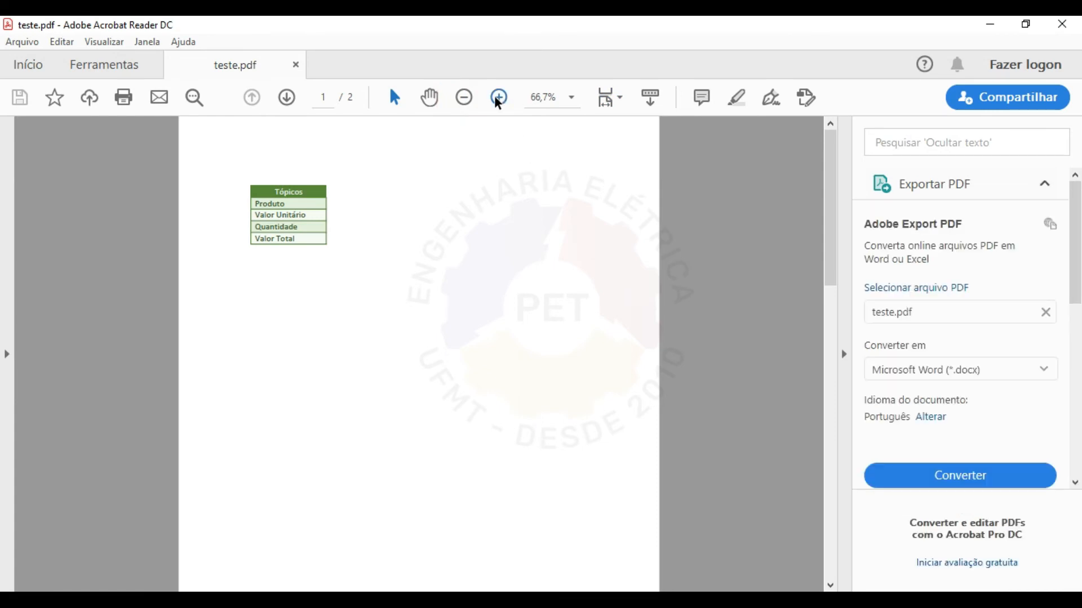
click(498, 97)
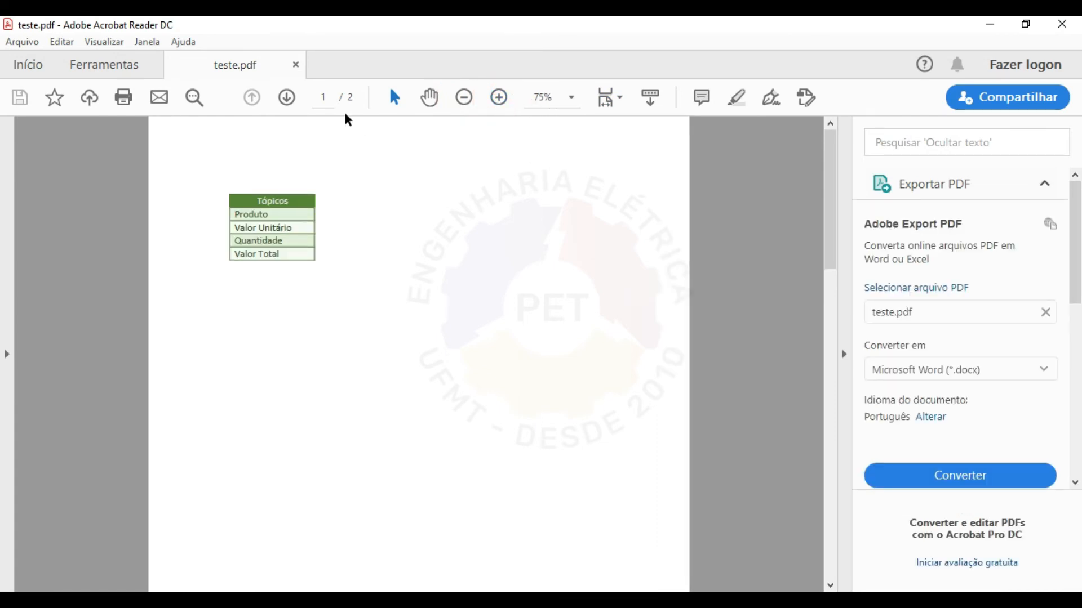
scroll(647, 326, down, 10)
scroll(628, 300, down, 3)
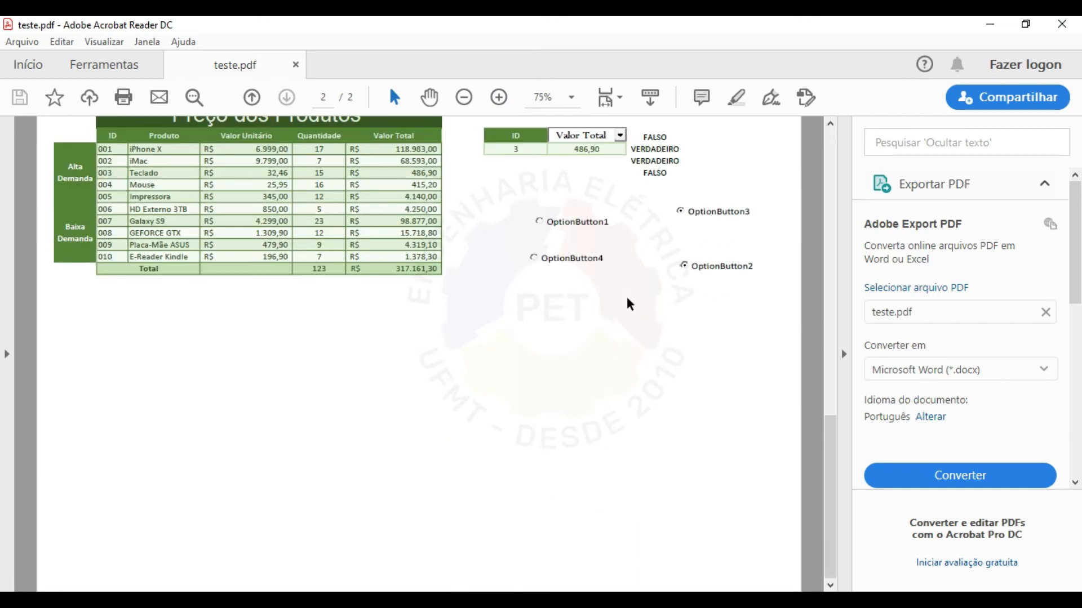
scroll(629, 302, up, 2)
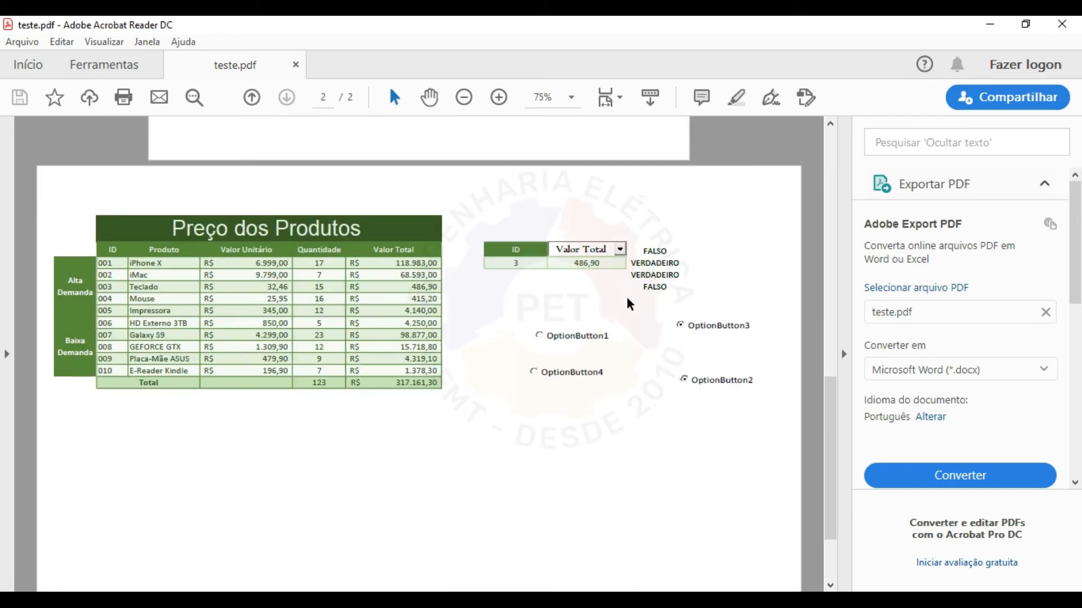
Close Acrobat Reader, bring Excel back from the taskbar and select cell H15.
click(1061, 24)
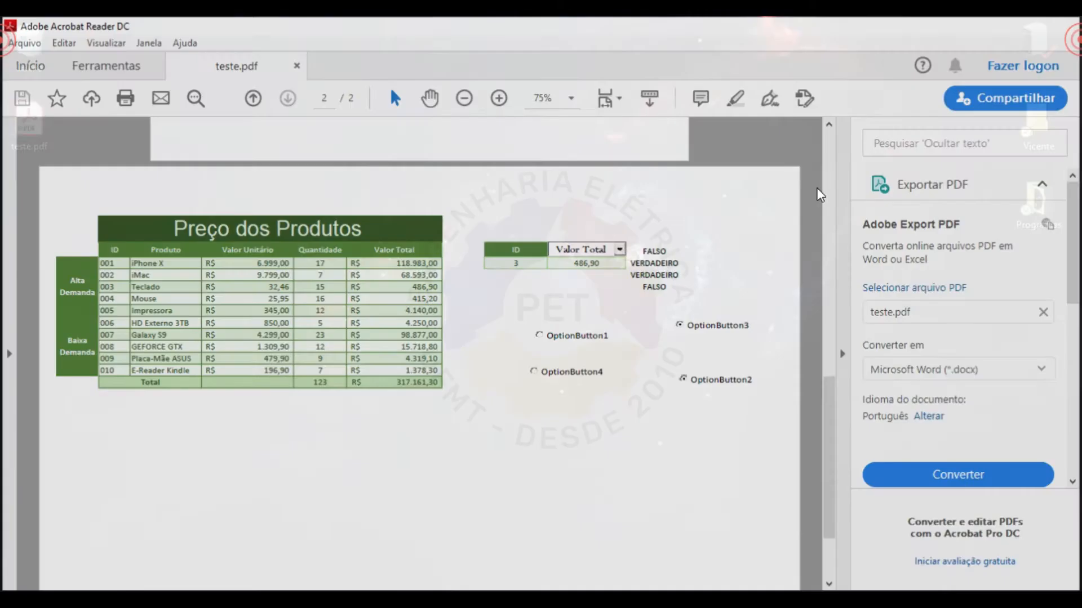
mouse_move(556, 519)
click(512, 543)
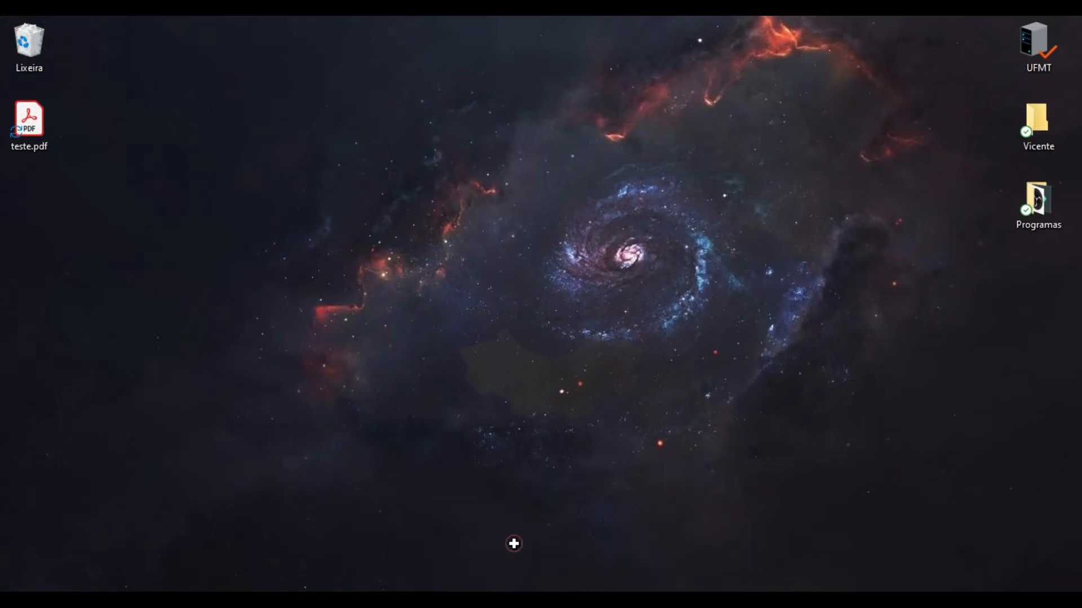
click(590, 472)
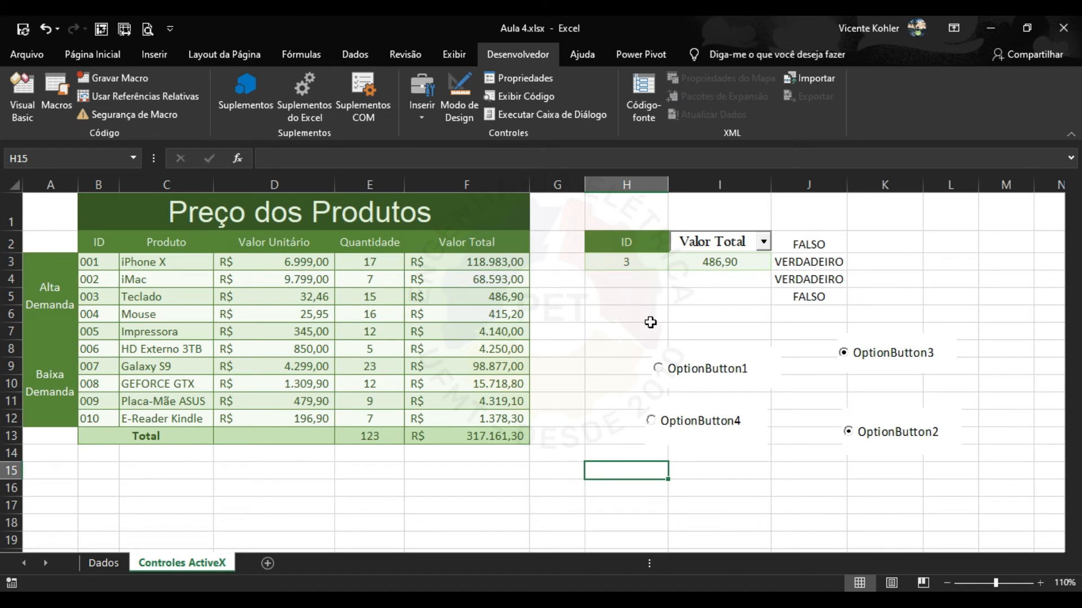
Select H7, switch to the Exibir tab and zoom the sheet in to 150%.
click(602, 330)
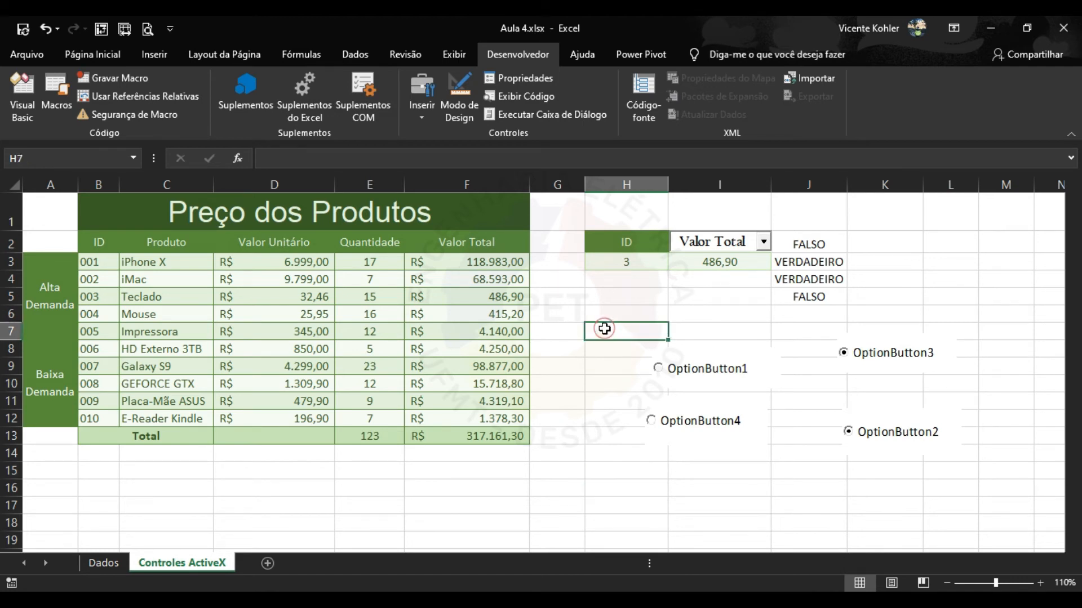
click(123, 53)
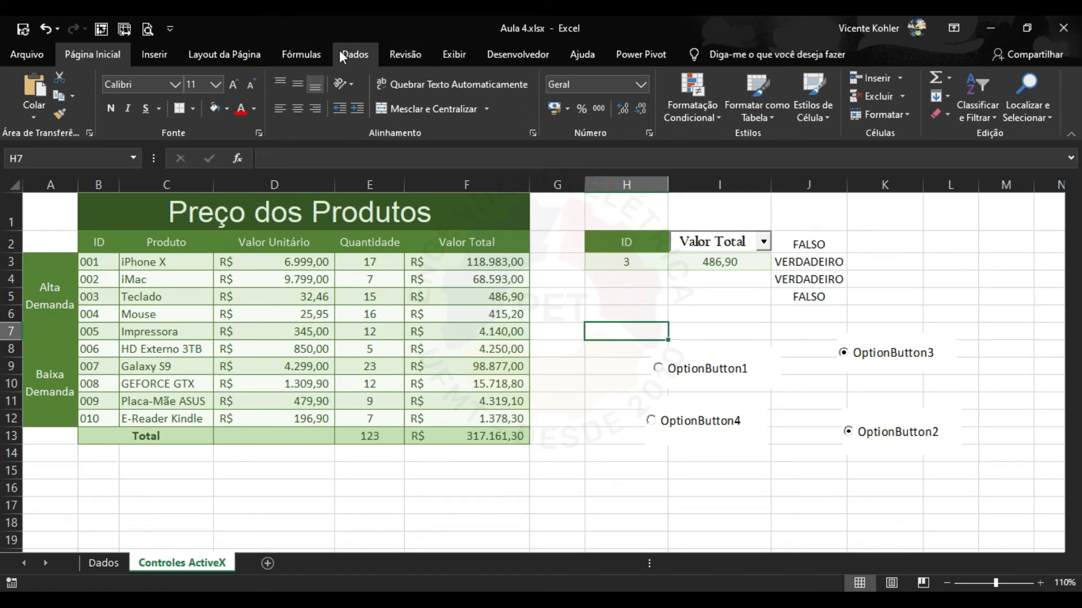
click(442, 53)
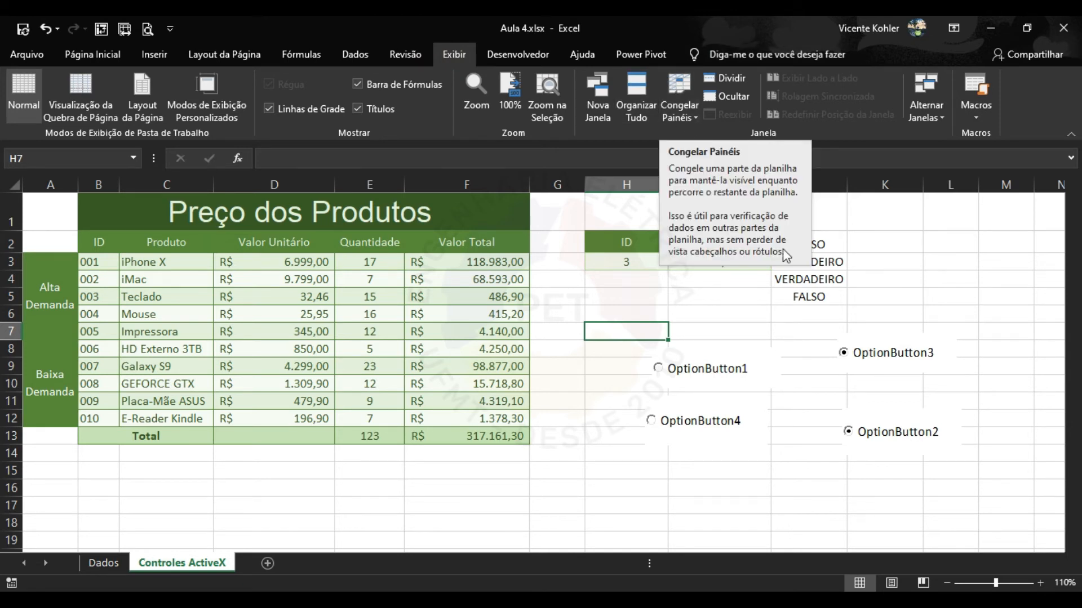
click(1039, 584)
click(1040, 584)
click(1040, 583)
click(1040, 583)
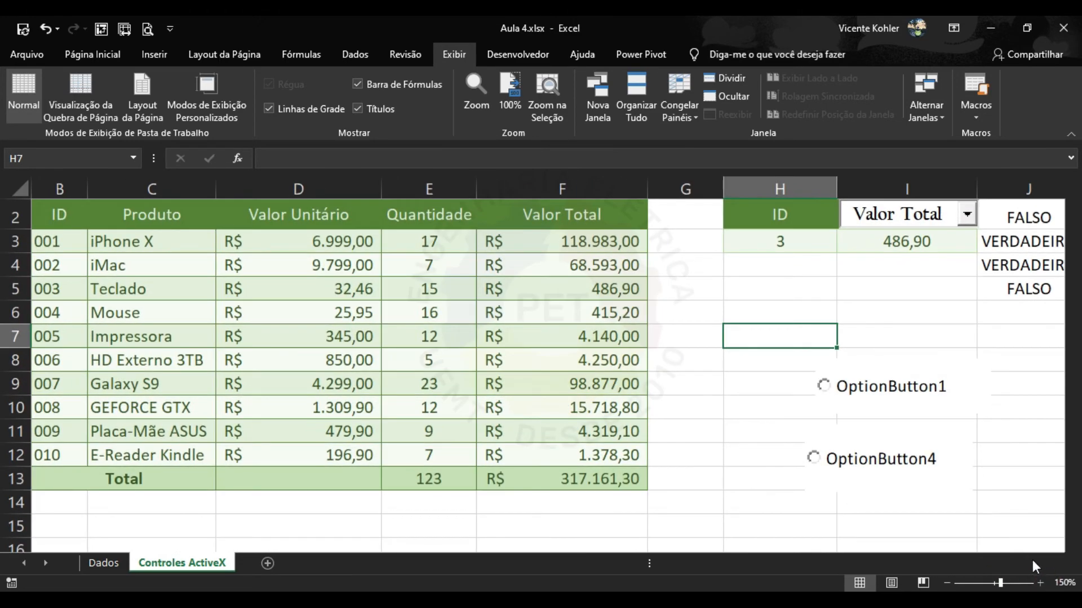
scroll(647, 343, up, 1)
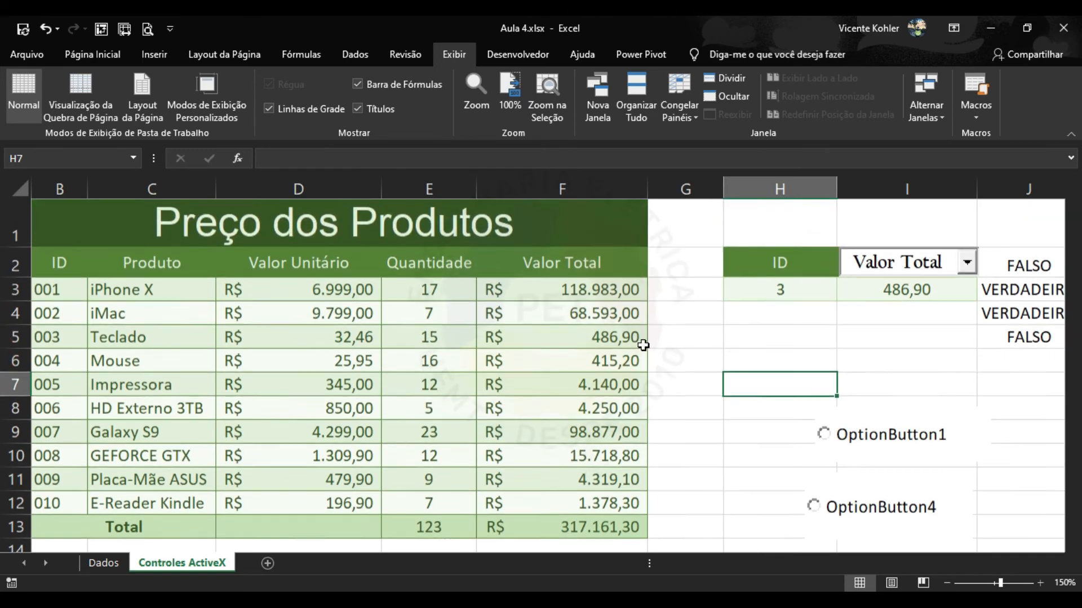
drag(1001, 583, 1008, 584)
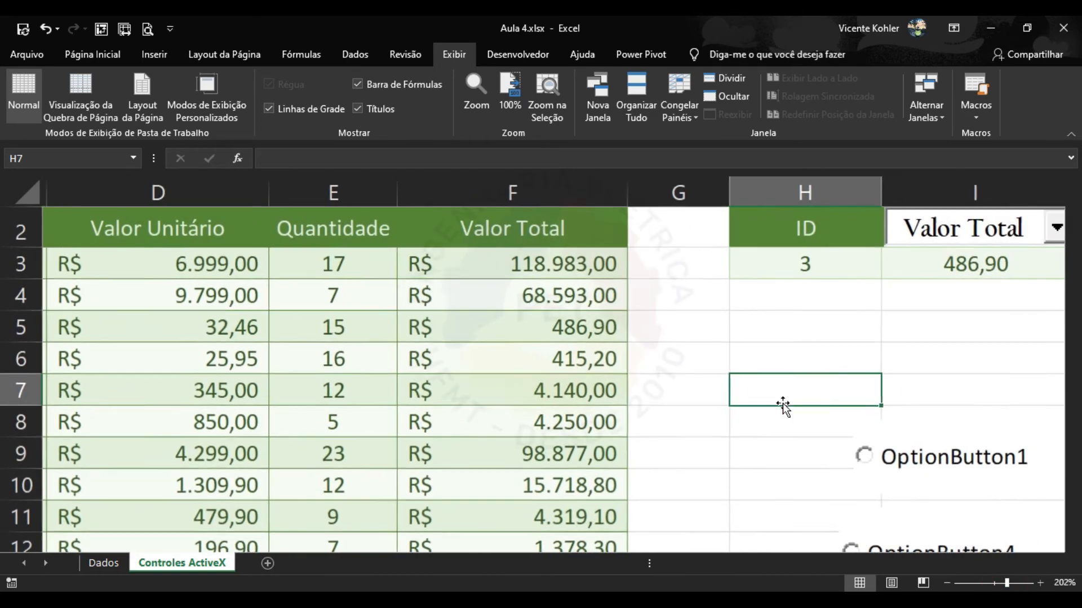
scroll(733, 391, up, 1)
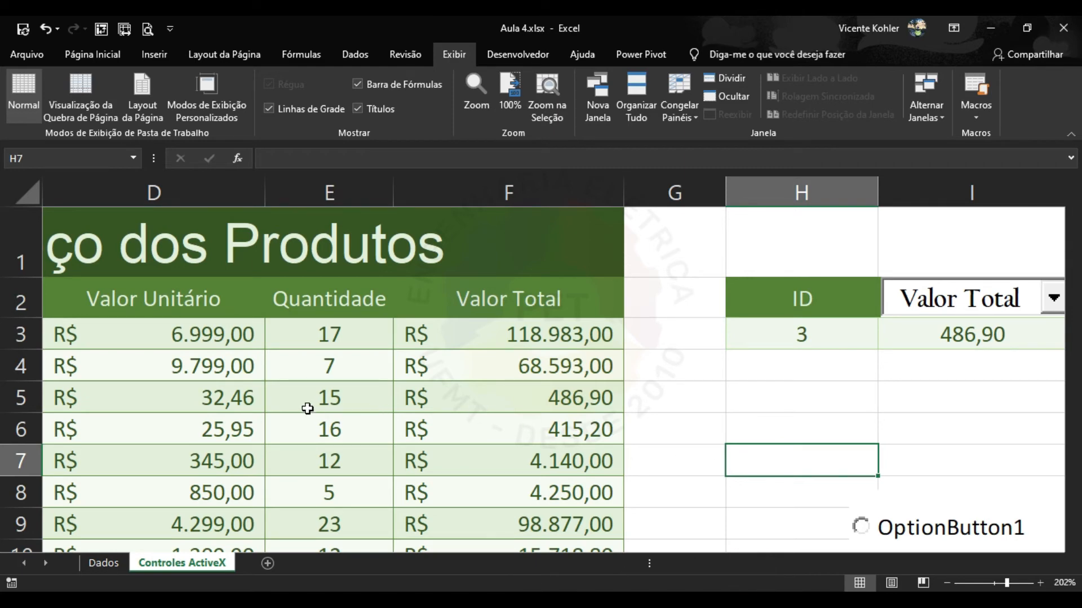
Select cell A3 and bring up the Congelar Painéis choices.
click(201, 408)
key(Left)
key(Left)
key(Left)
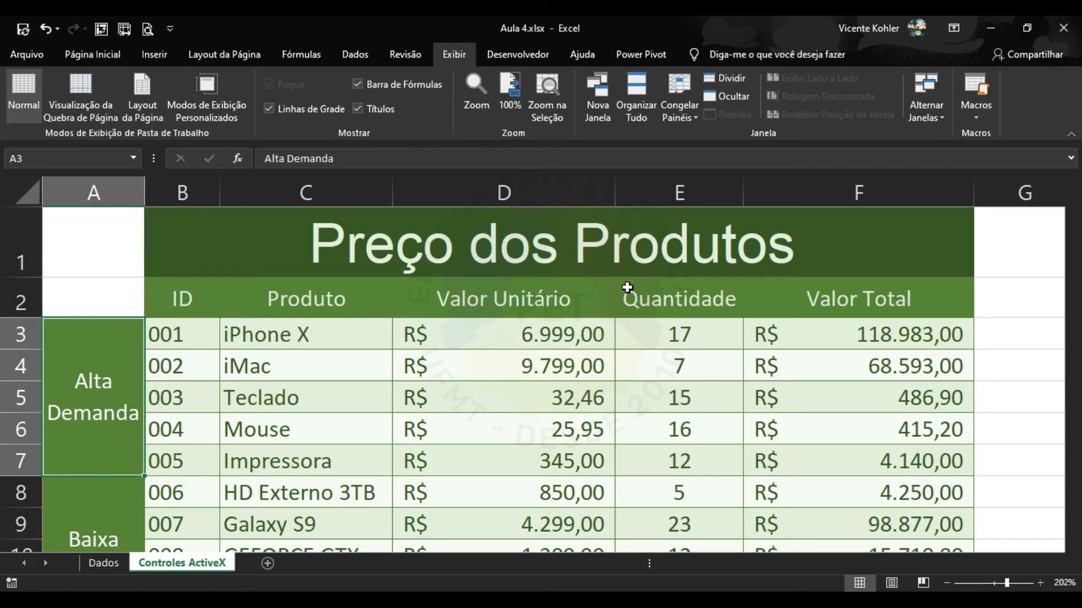
click(680, 116)
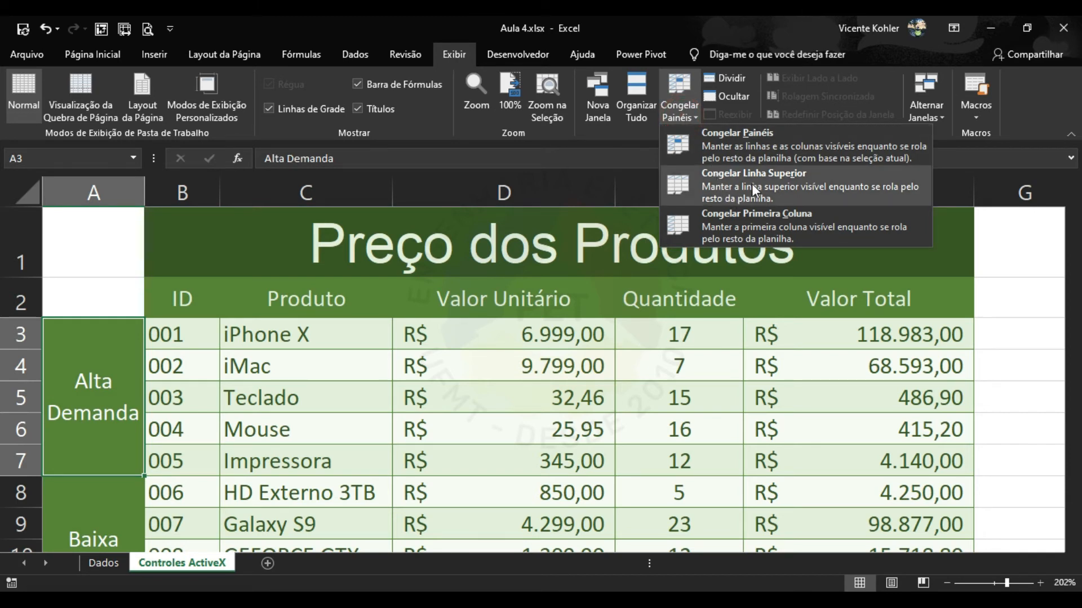
Freeze the top row with Congelar Linha Superior and scroll to check it.
click(751, 184)
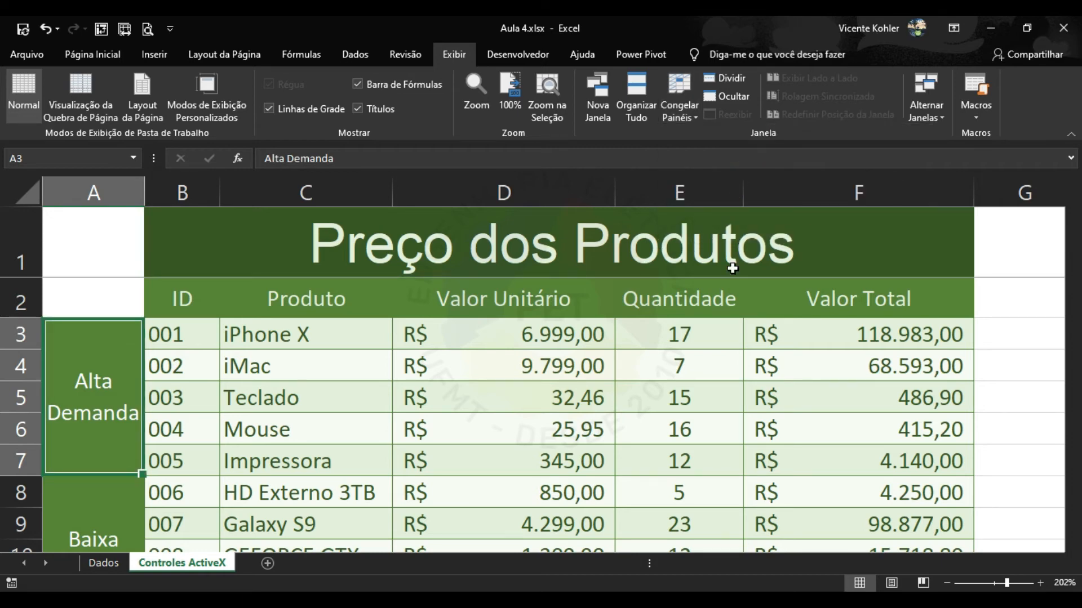
scroll(714, 314, down, 2)
scroll(714, 314, down, 1)
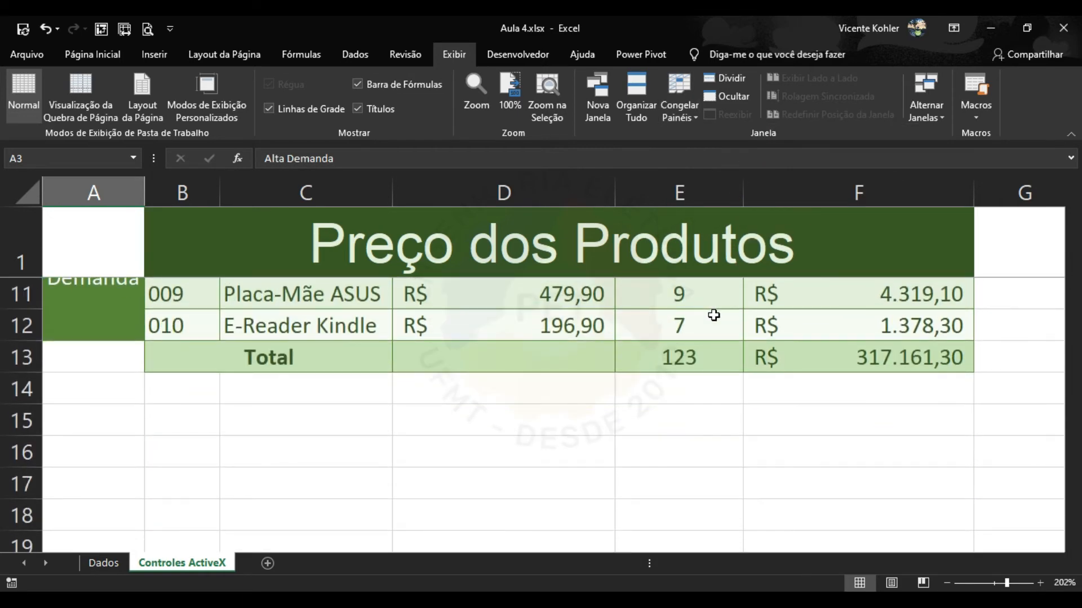
scroll(707, 392, up, 2)
scroll(706, 392, up, 1)
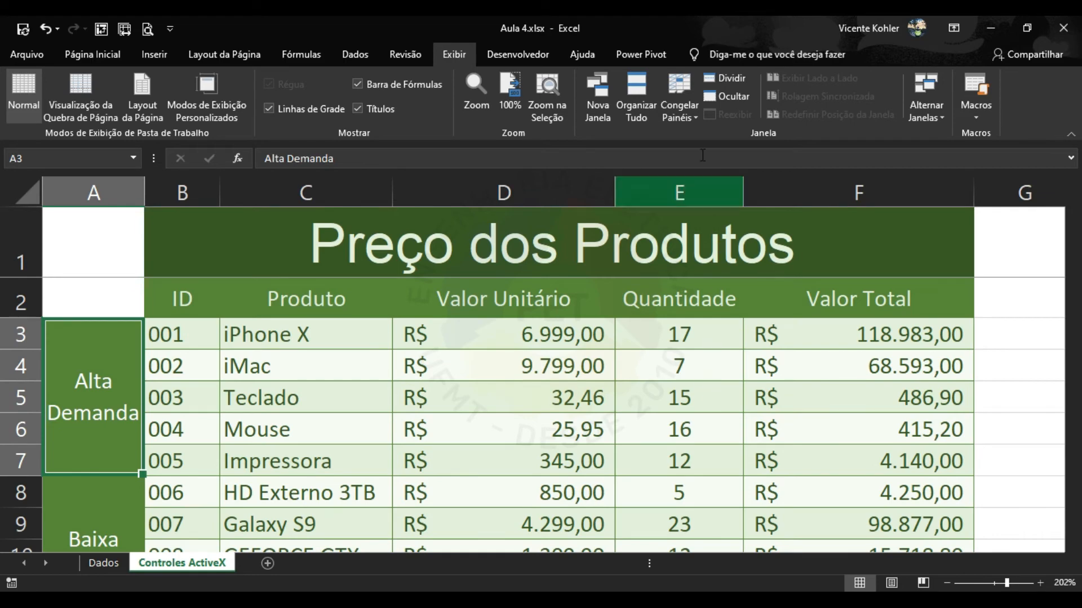
Freeze the first column and move across the columns to test it.
click(678, 96)
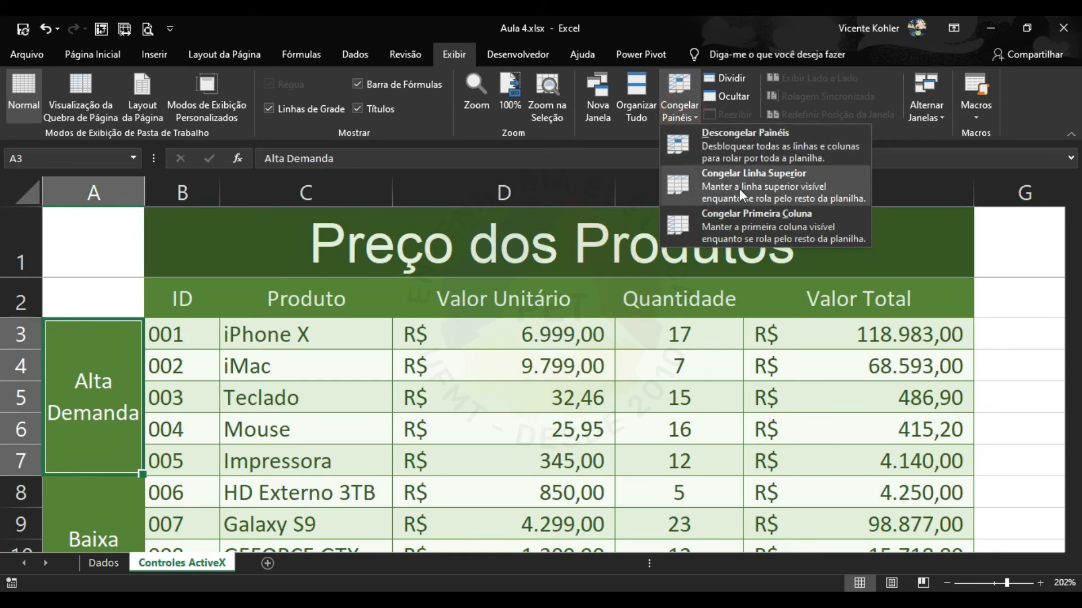
click(749, 222)
scroll(238, 409, down, 2)
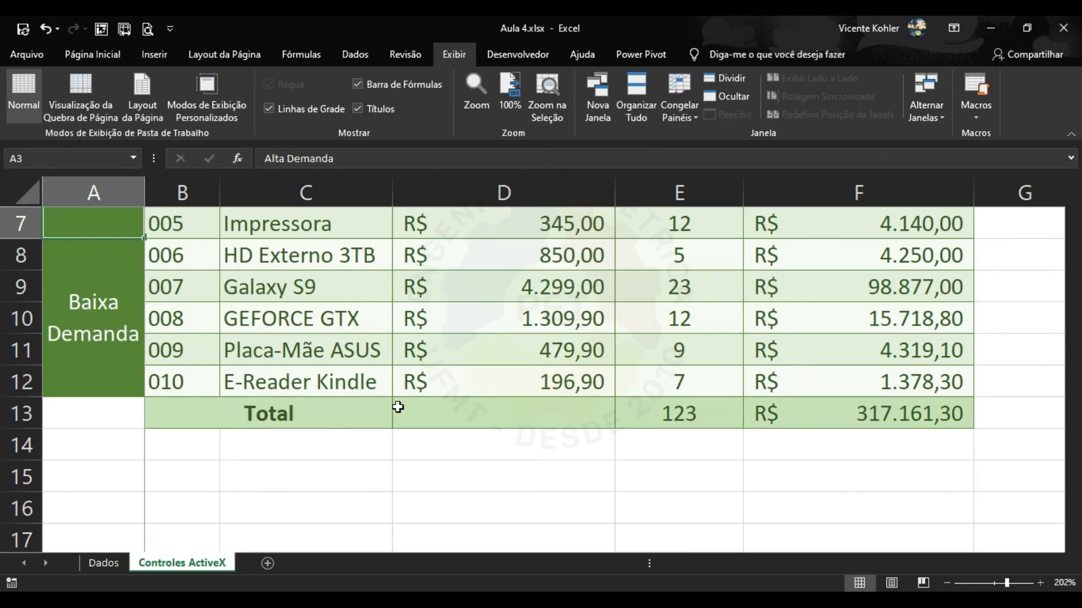
scroll(396, 402, up, 2)
scroll(396, 402, down, 1)
click(862, 284)
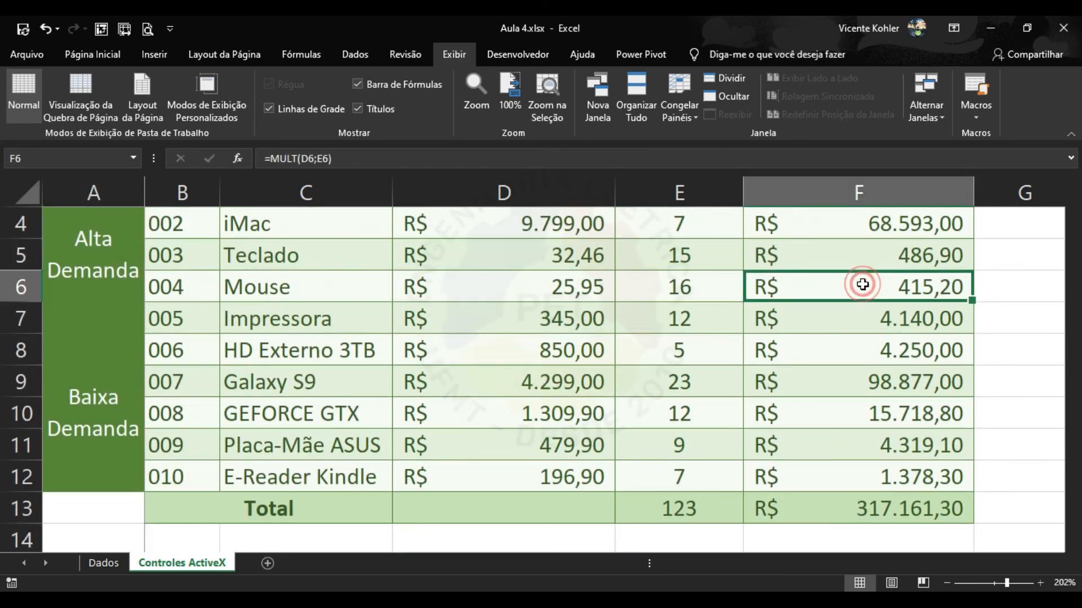
key(Right)
key(Right)
key(Right)
key(Right)
key(Right)
key(Right)
key(Right)
key(Right)
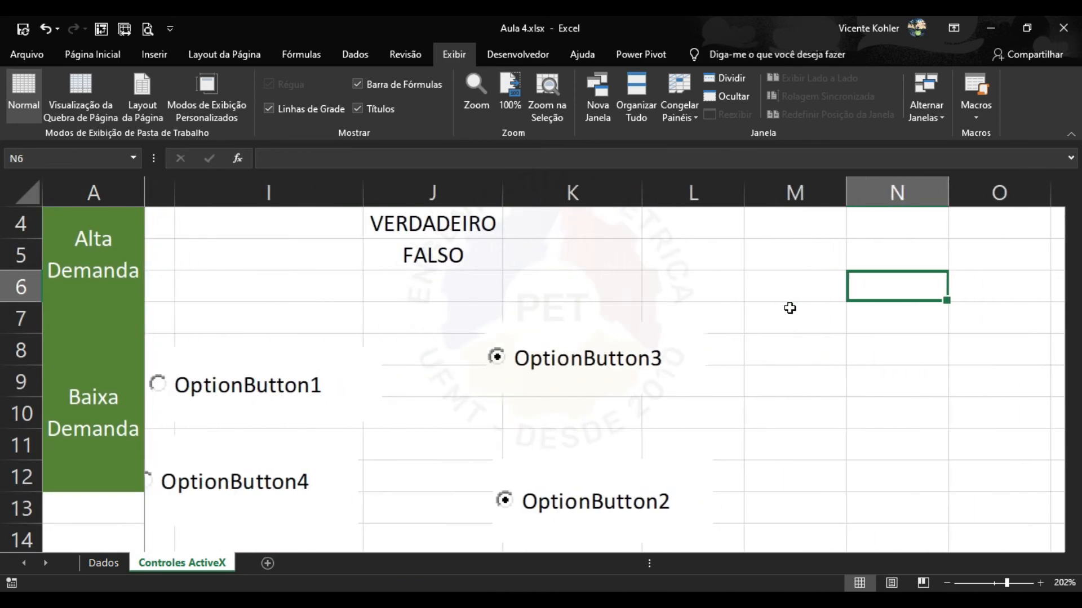
key(Right)
key(Left)
key(Left)
key(Left)
key(Left)
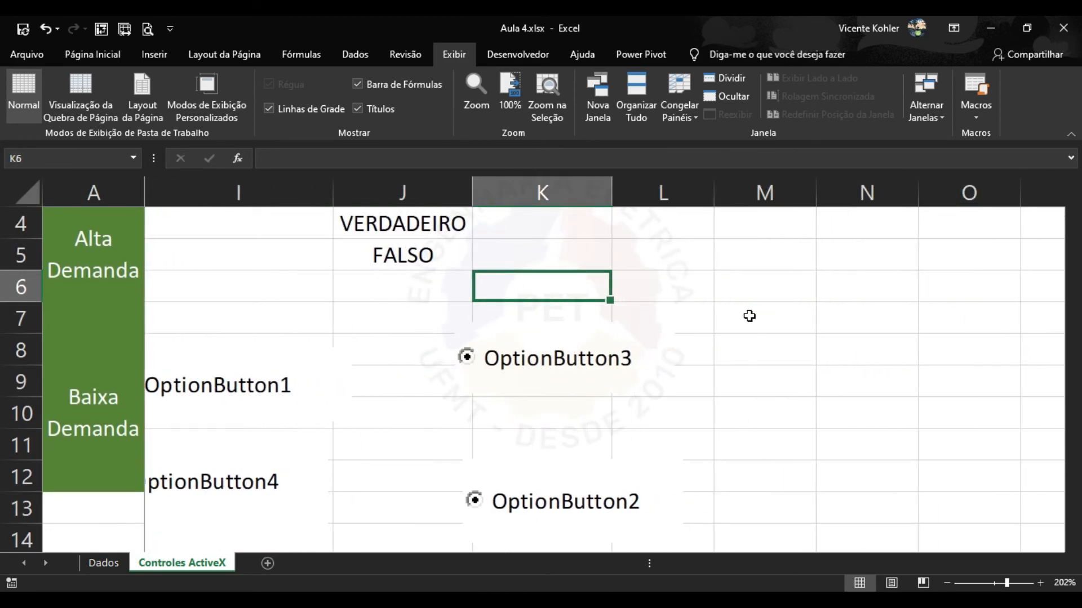
key(Left)
key(Left)
key(Up)
Unfreeze all panes with Descongelar Painéis and zoom out to show the whole table.
click(688, 113)
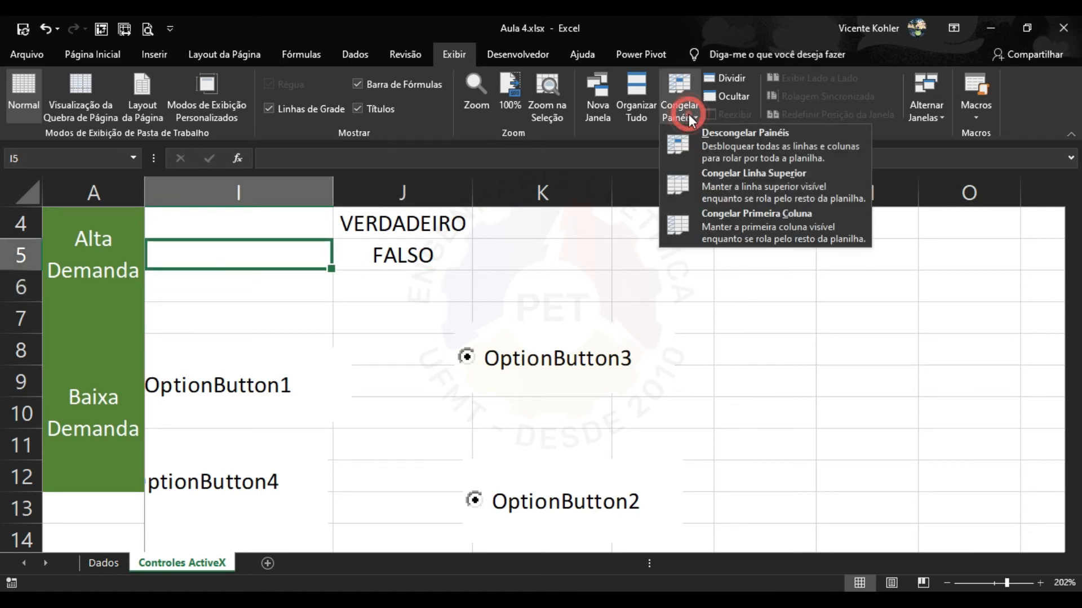
scroll(512, 366, up, 1)
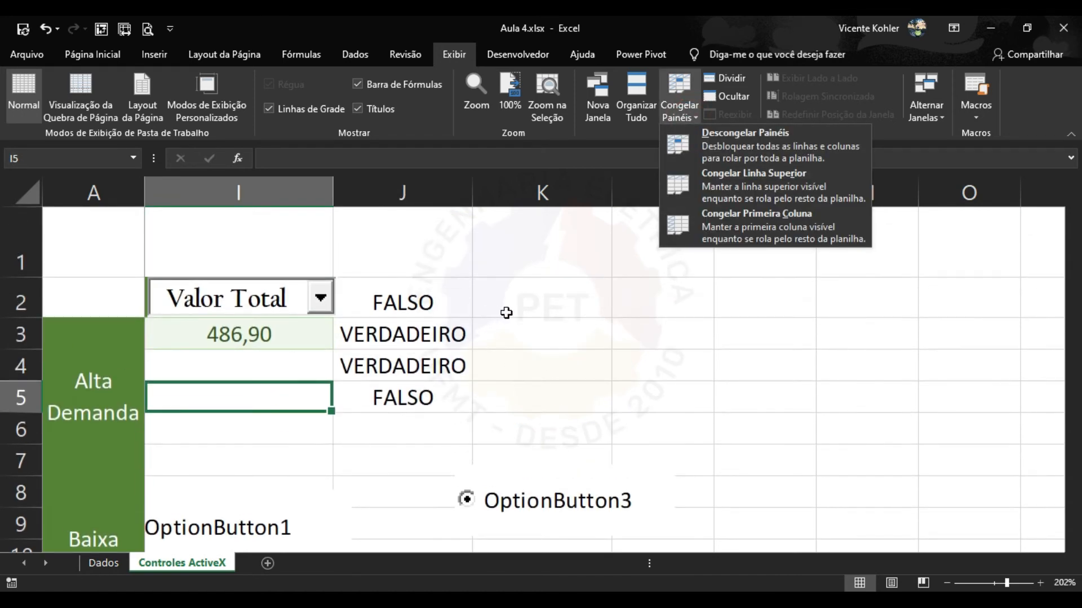
click(744, 138)
click(947, 583)
click(947, 583)
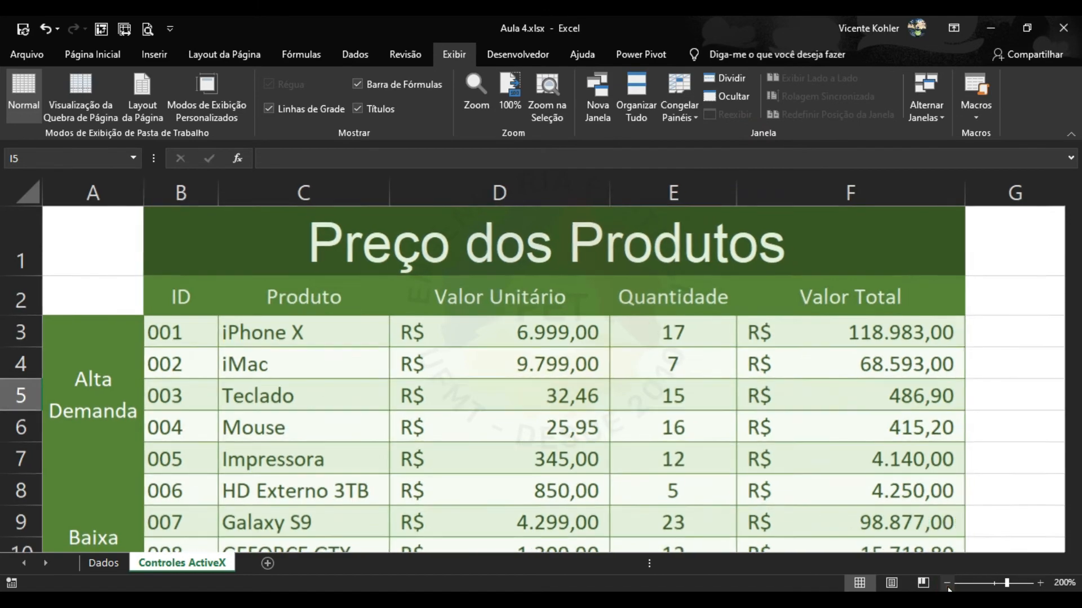
click(947, 583)
click(947, 583)
click(947, 583)
click(947, 583)
click(947, 583)
click(947, 583)
click(946, 583)
click(947, 584)
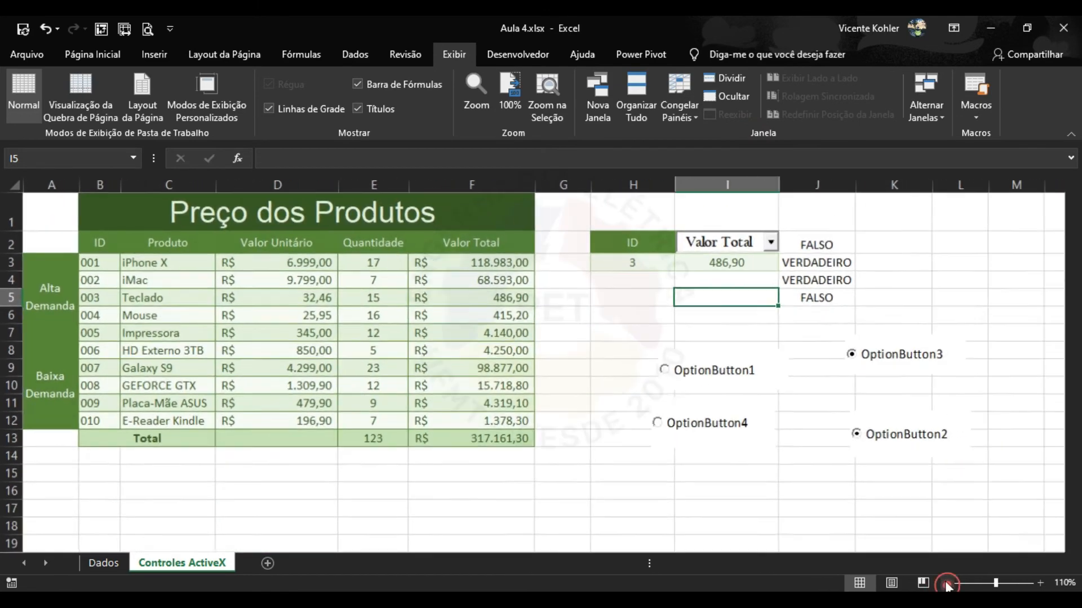
Zoom out and try out cells and ranges (B3, C4, D6, E8, B1:F7) on the price table.
click(227, 296)
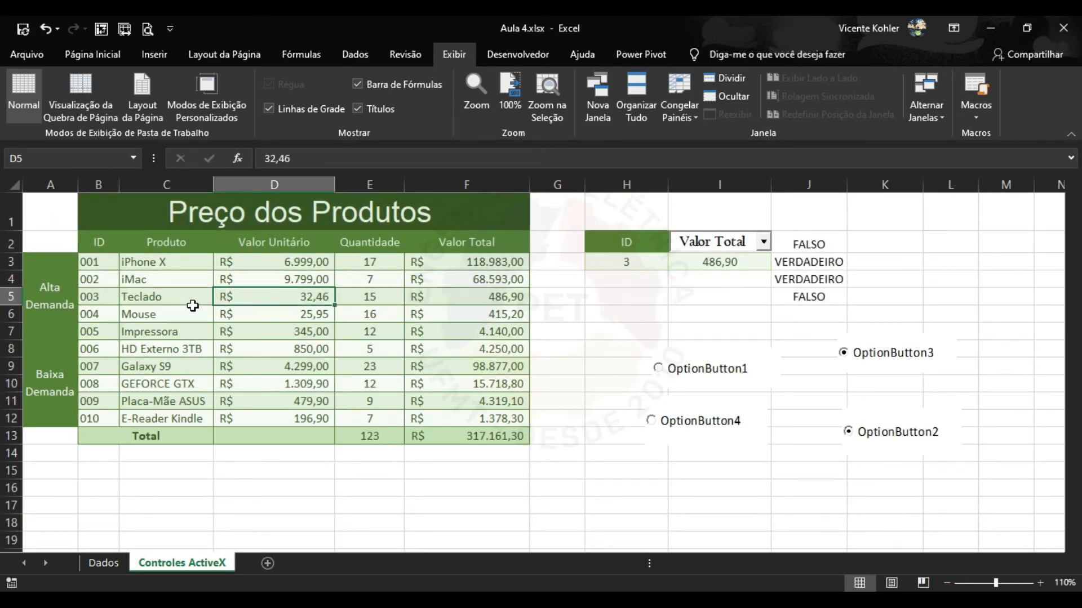
click(105, 263)
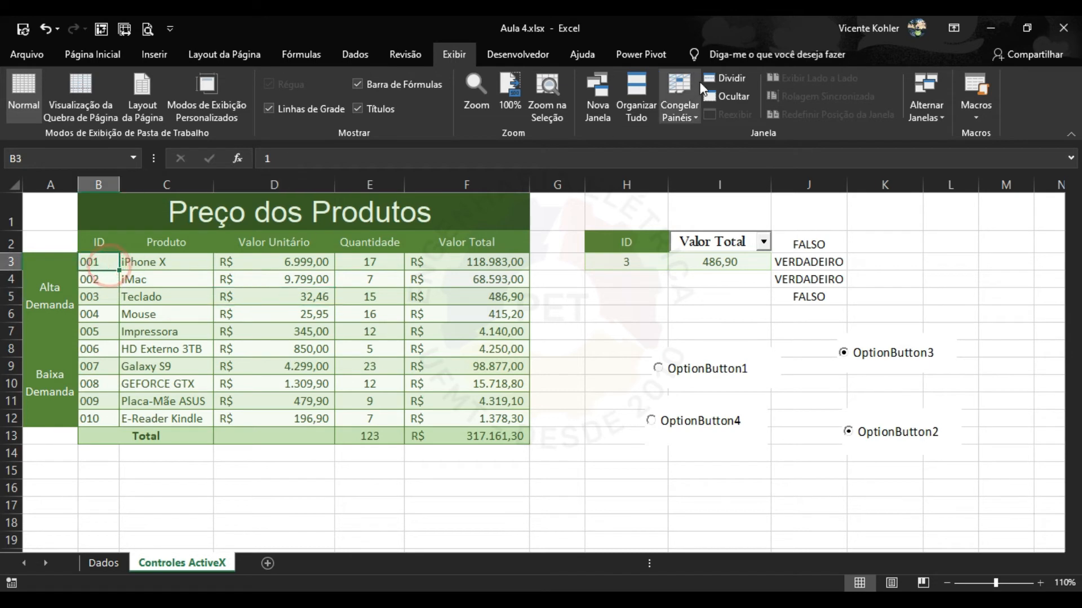
click(684, 113)
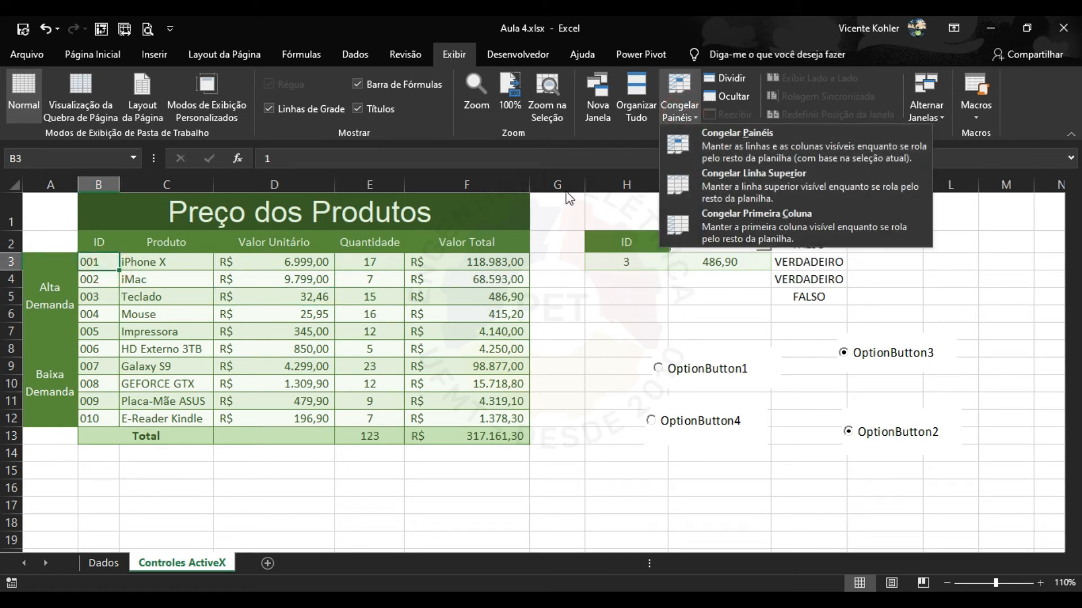
click(164, 280)
click(163, 280)
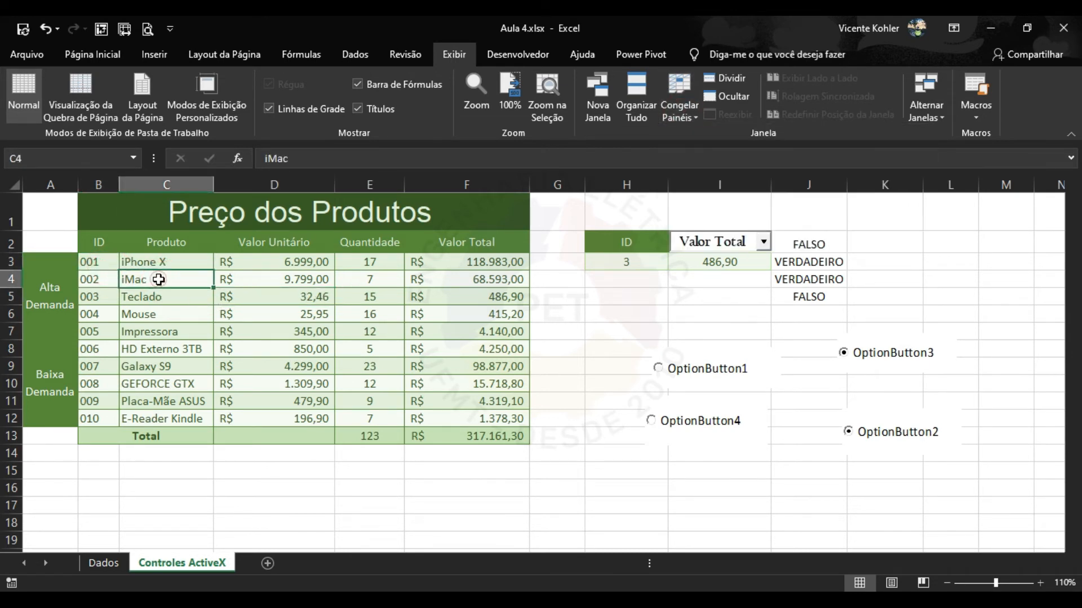
click(326, 320)
click(373, 351)
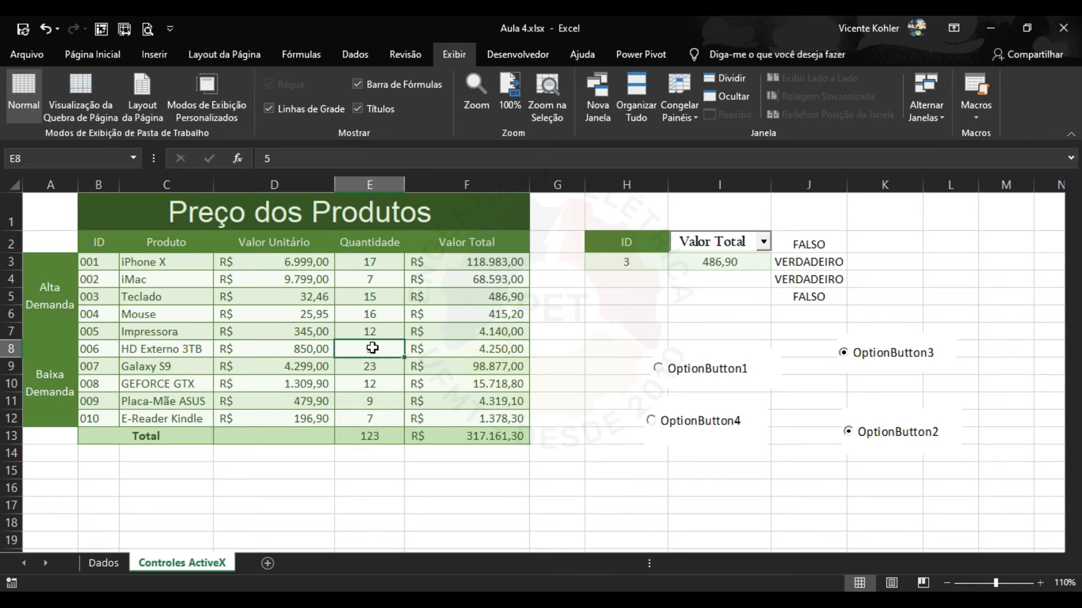
drag(375, 336, 376, 199)
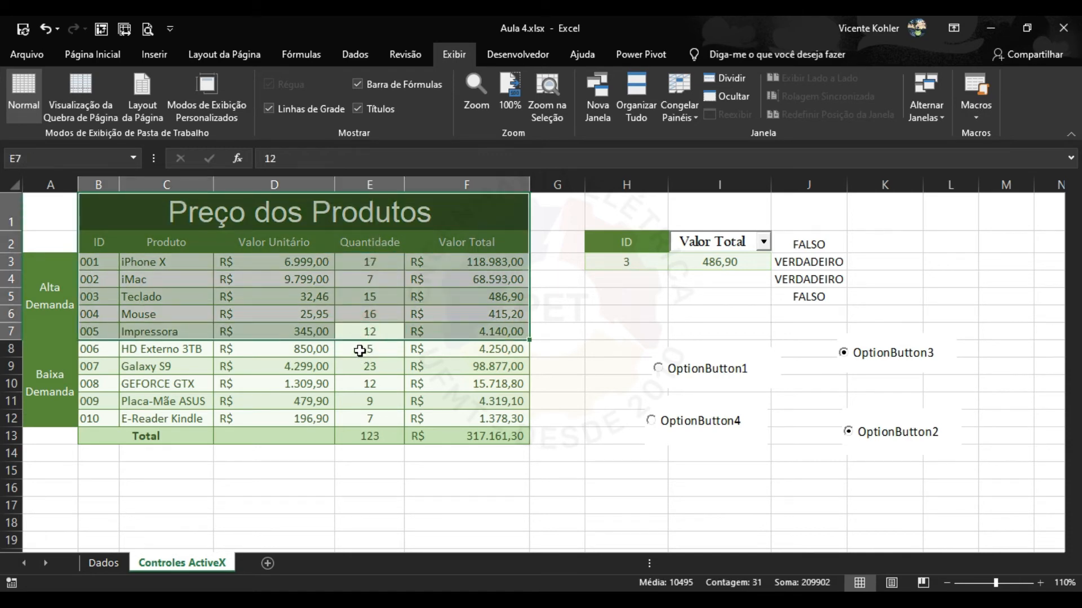
click(357, 350)
click(324, 350)
drag(233, 346, 62, 372)
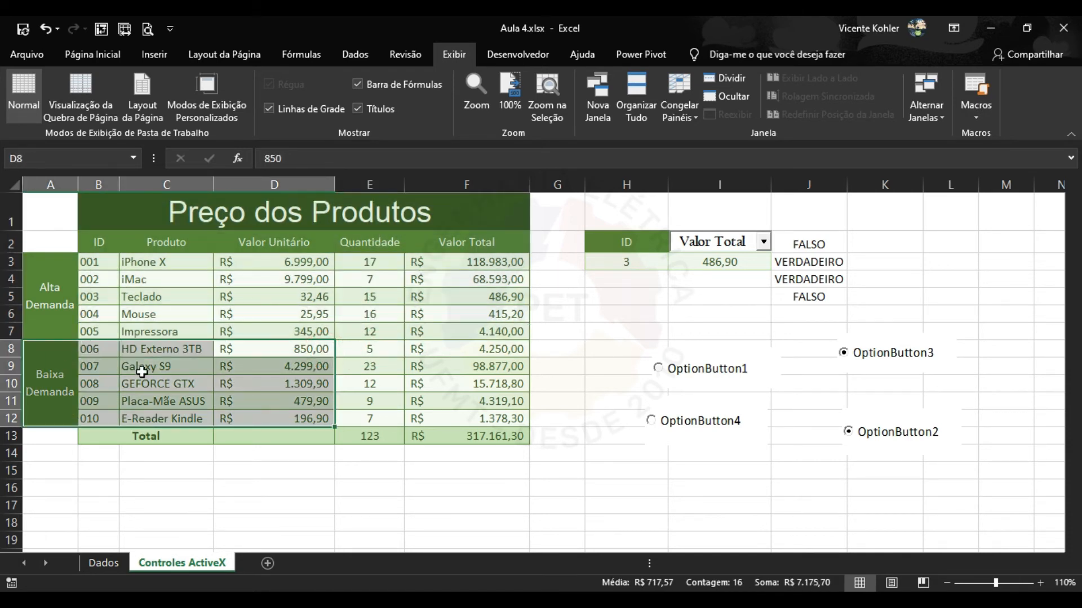
click(376, 350)
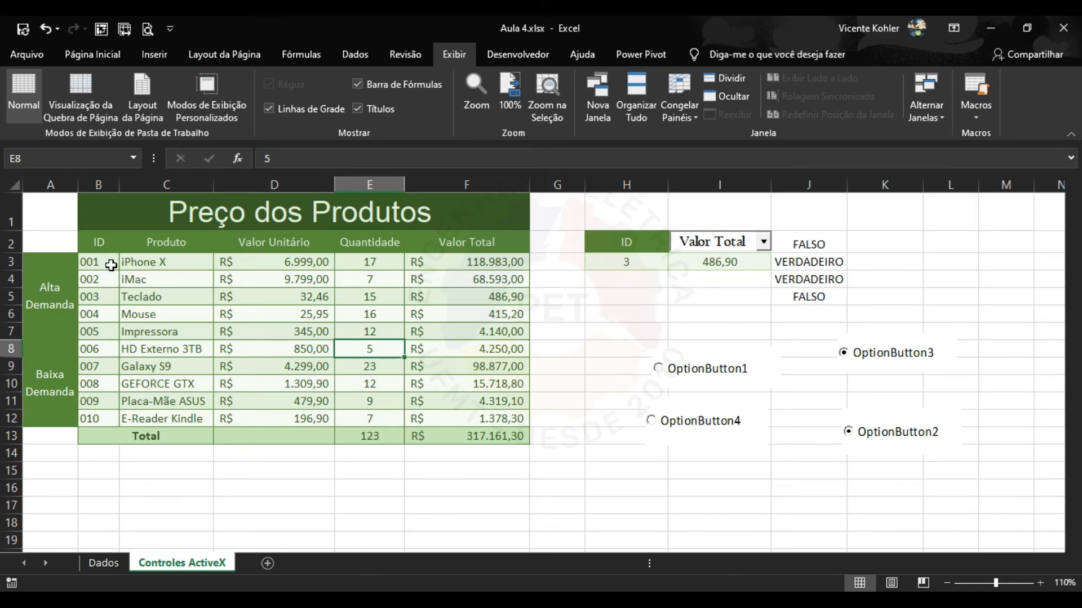
Freeze rows 1-2 and column A at B3, then scroll and move sideways to test it.
click(107, 262)
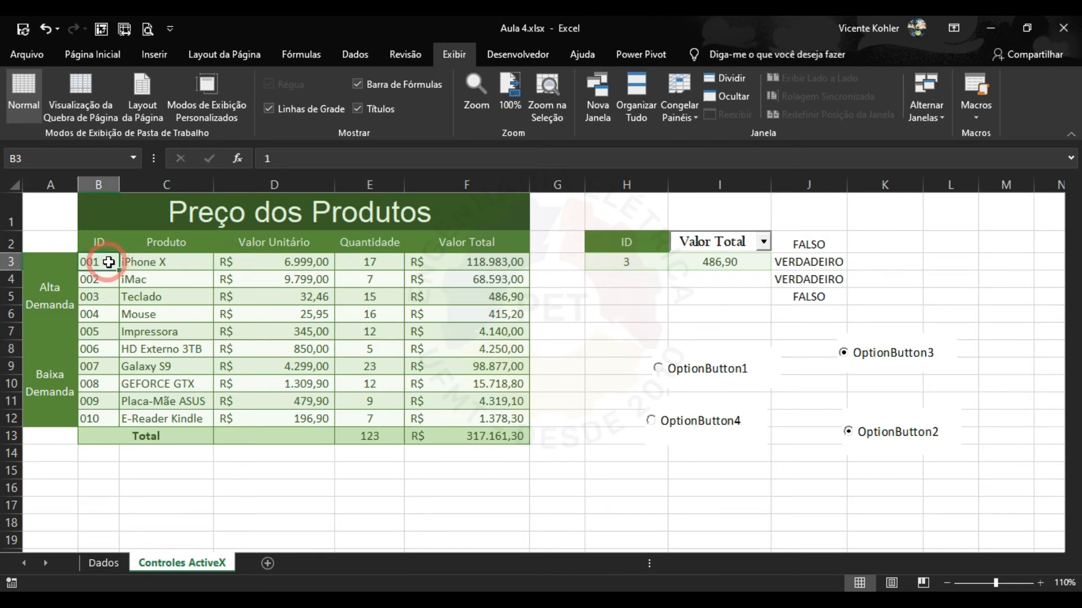
click(679, 110)
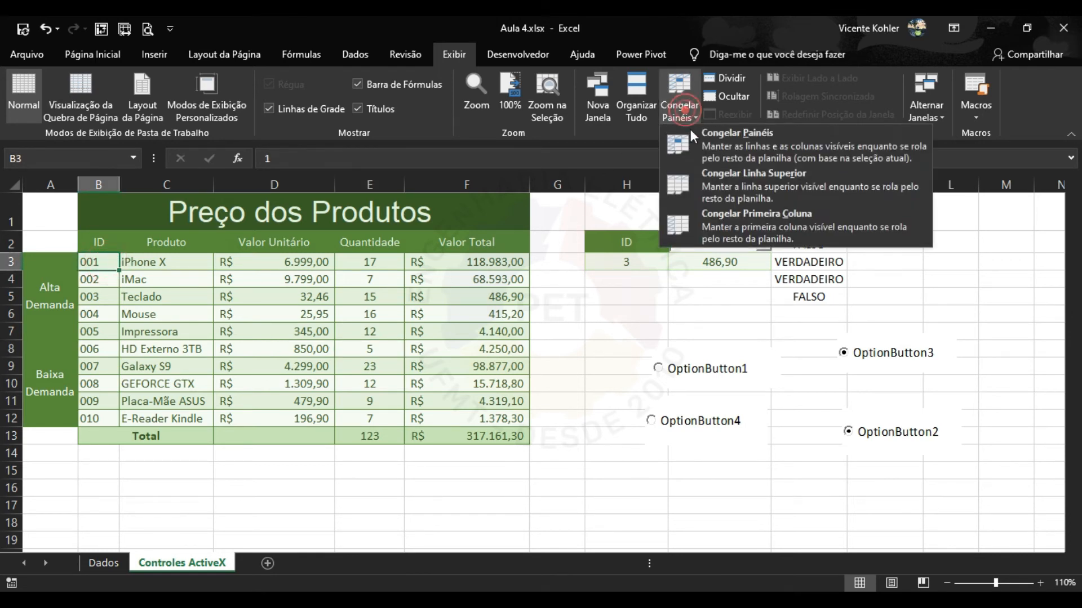
click(739, 143)
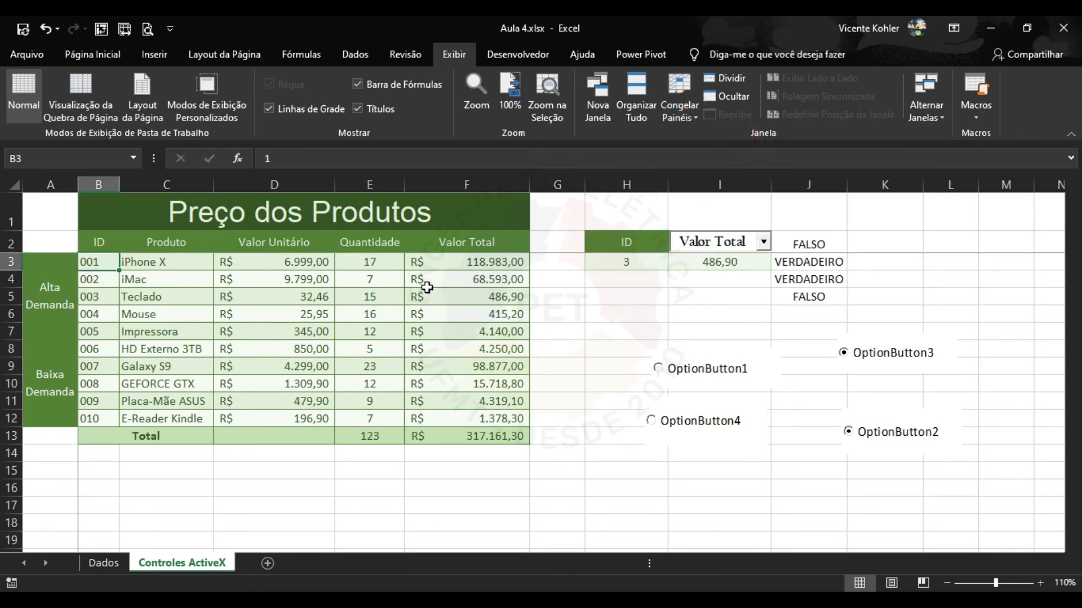
scroll(426, 286, down, 1)
scroll(427, 286, down, 3)
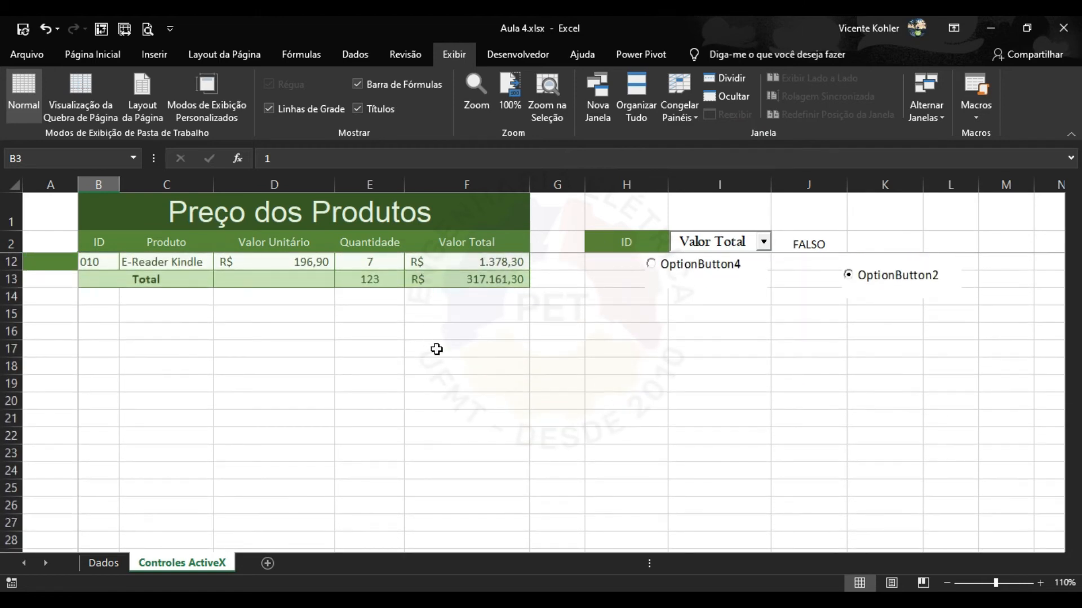
scroll(451, 388, down, 3)
scroll(451, 388, up, 6)
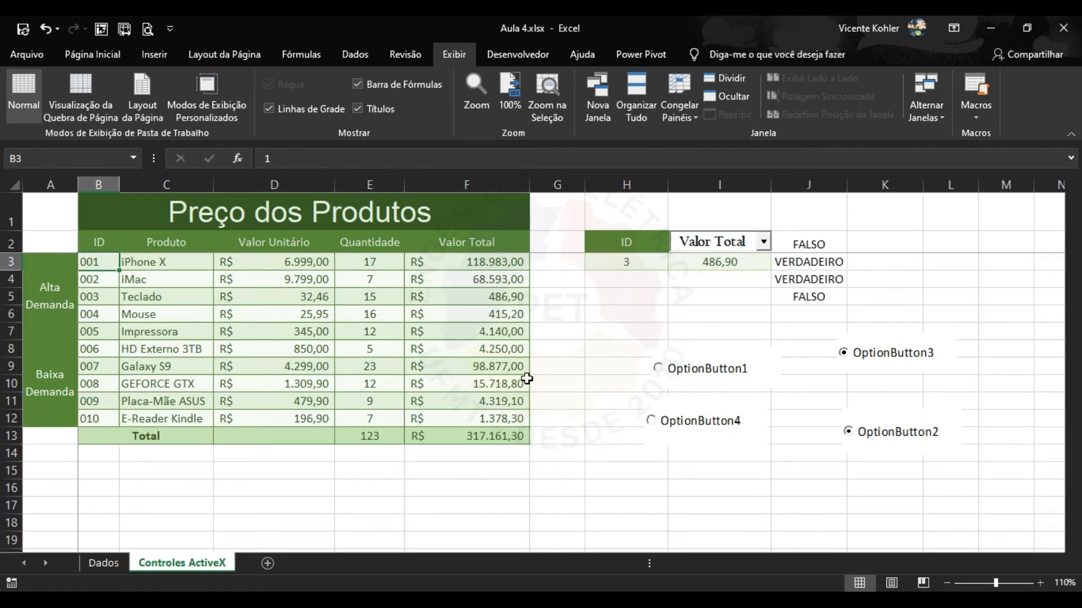
click(937, 264)
key(Right)
key(Right)
key(Right)
key(Right)
key(Right)
key(Right)
key(Right)
key(Right)
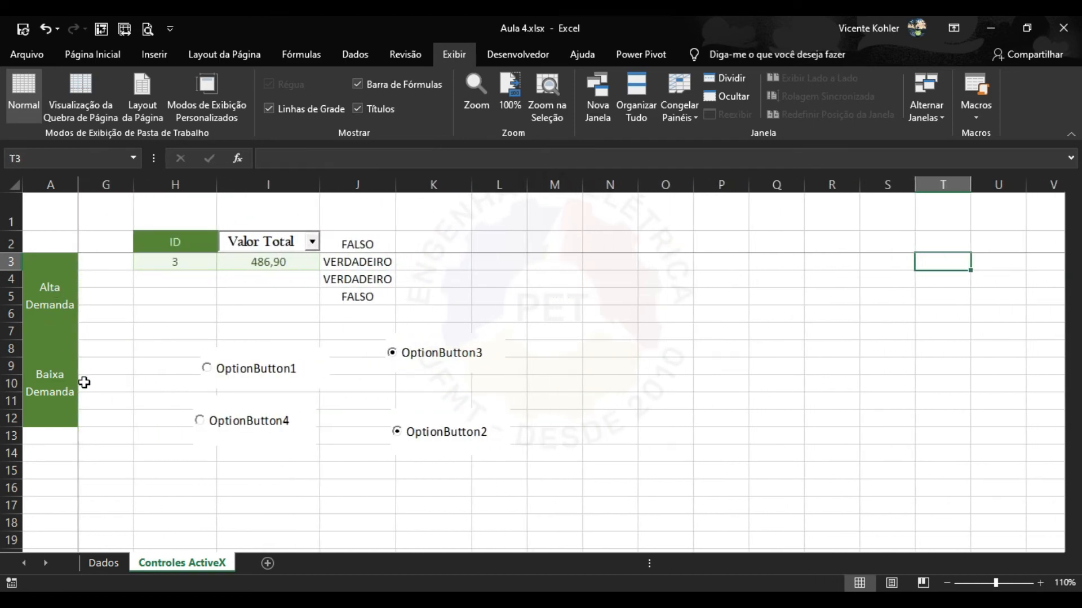
key(Left)
key(Left)
key(Left)
key(Left)
key(Left)
key(Left)
key(Left)
key(Left)
key(Left)
key(Left)
key(Left)
key(Left)
key(Left)
key(Left)
key(Left)
key(Left)
key(Left)
key(Left)
key(Left)
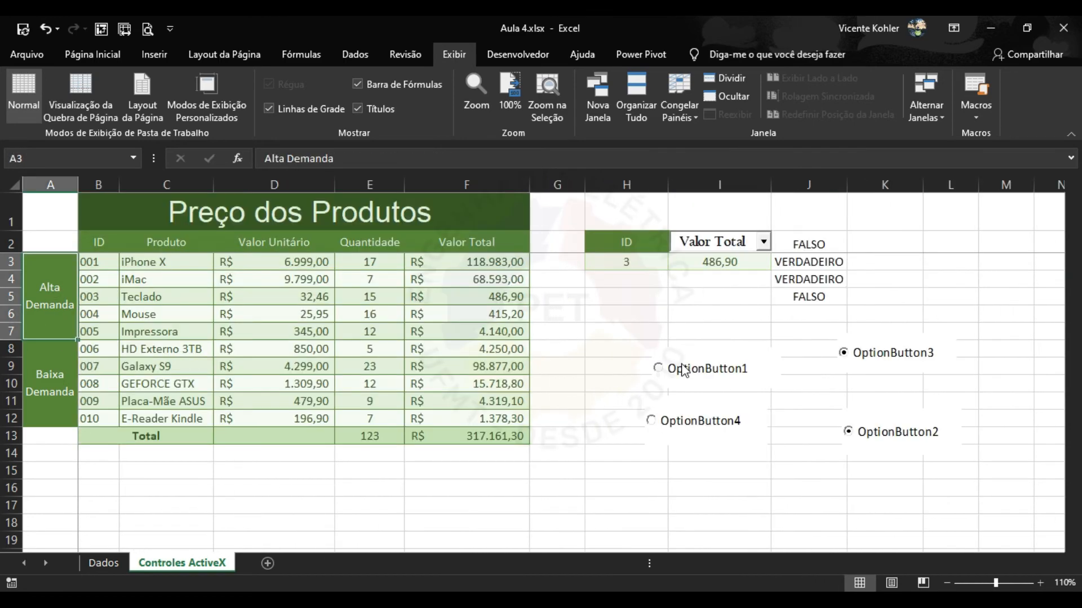
Unfreeze the sheet's panes and bring up the Review commands.
click(445, 278)
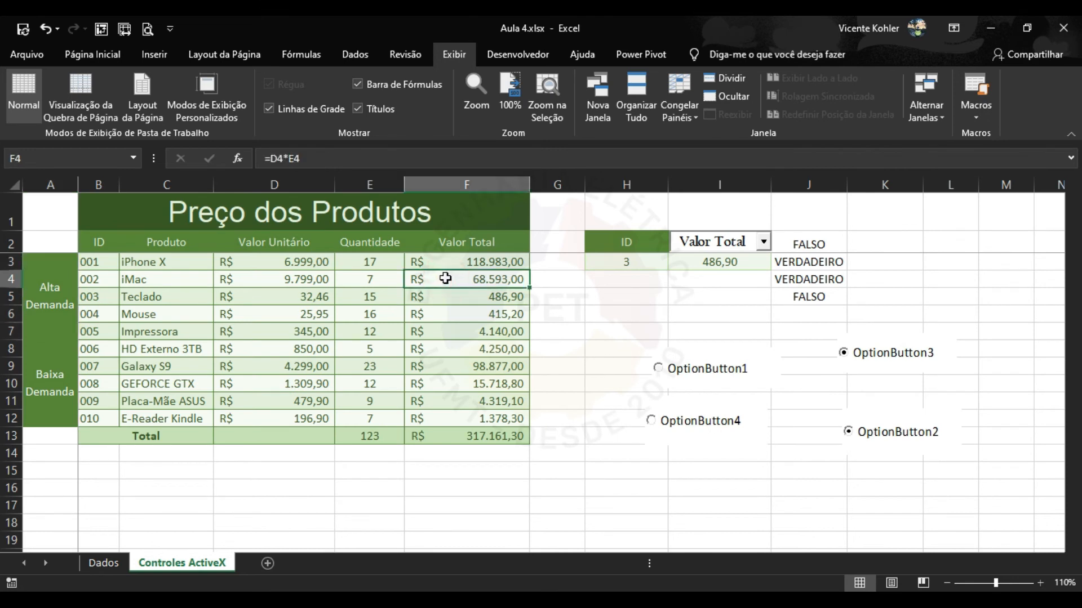
click(685, 113)
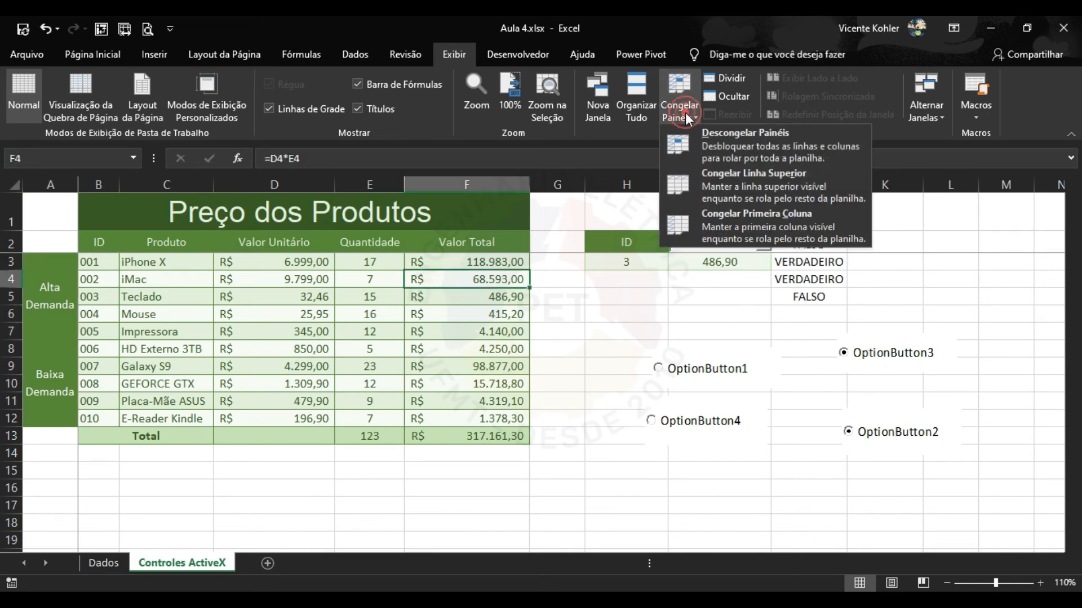
click(714, 142)
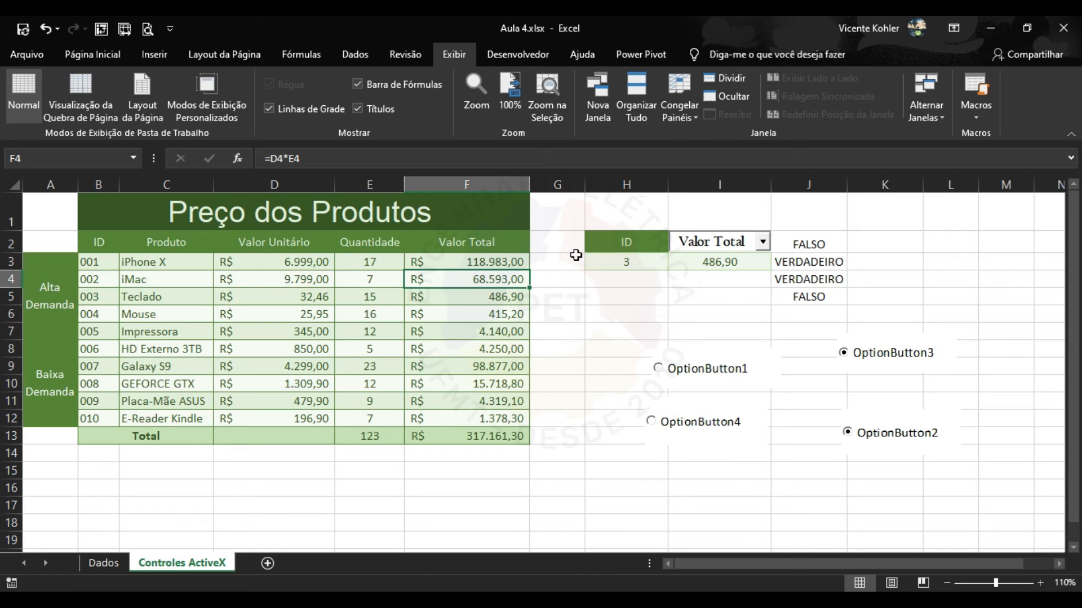
click(404, 61)
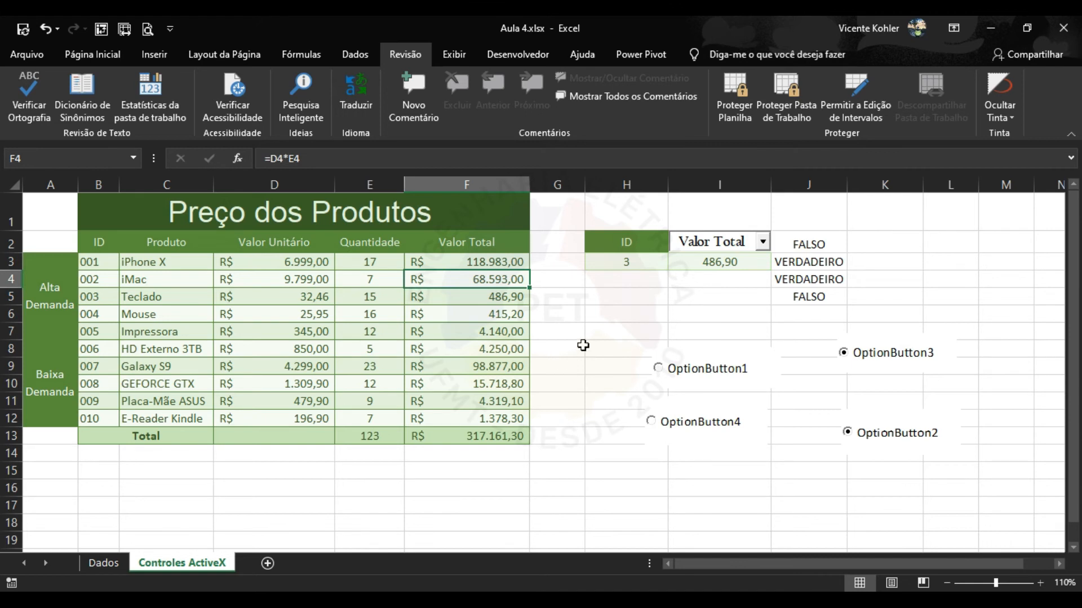
click(726, 113)
drag(514, 291, 519, 334)
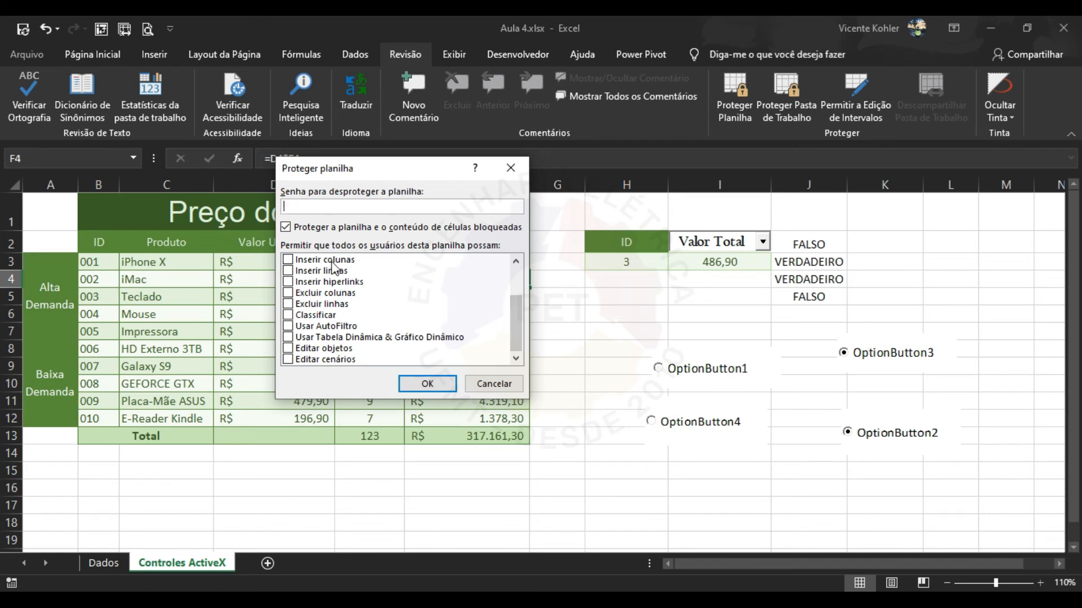
drag(516, 329, 515, 286)
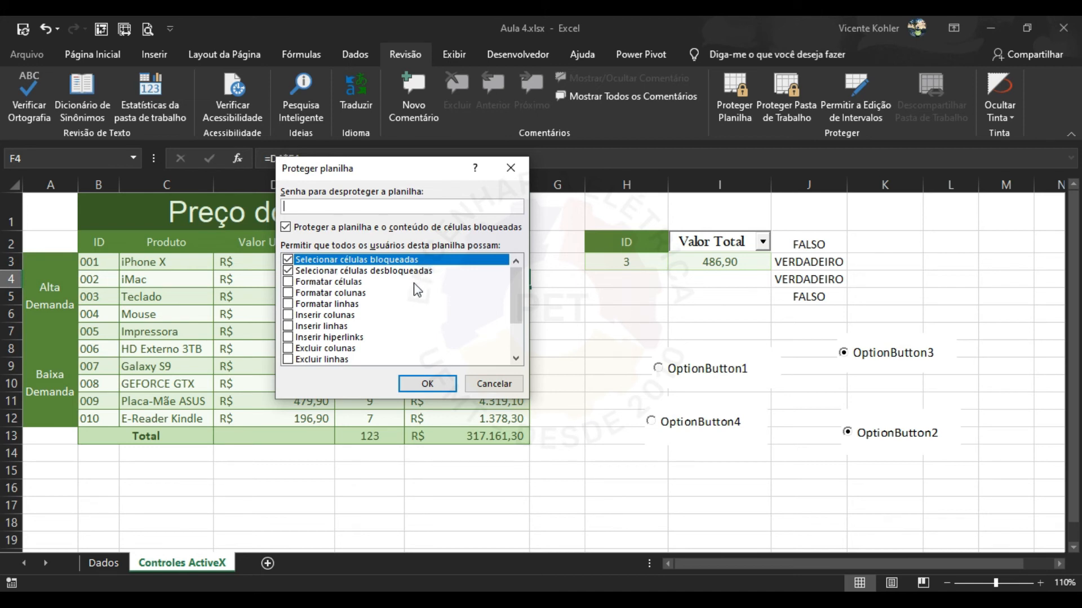
click(483, 385)
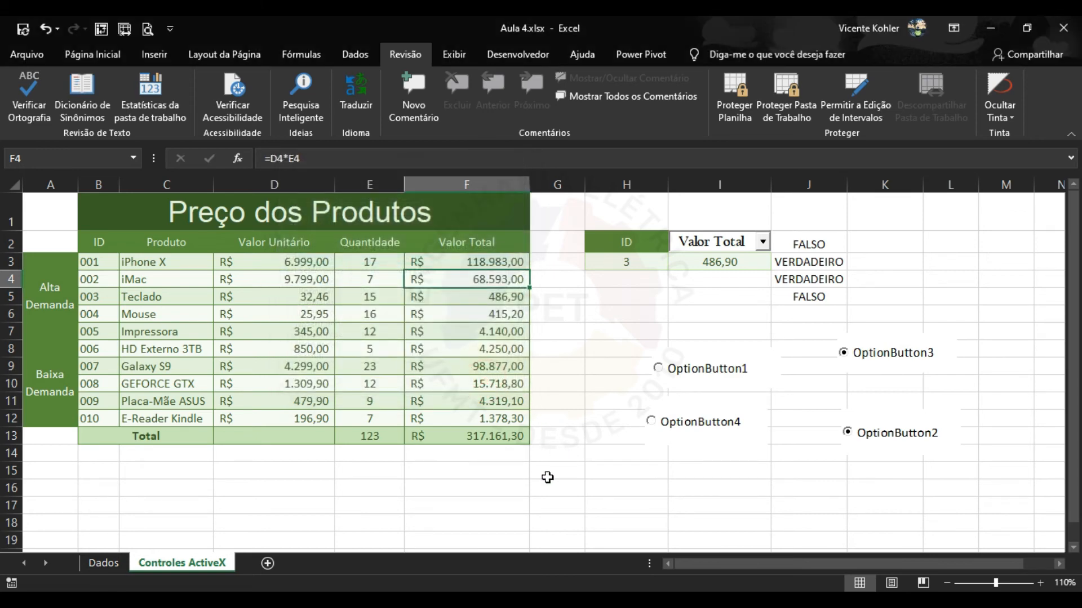
click(548, 478)
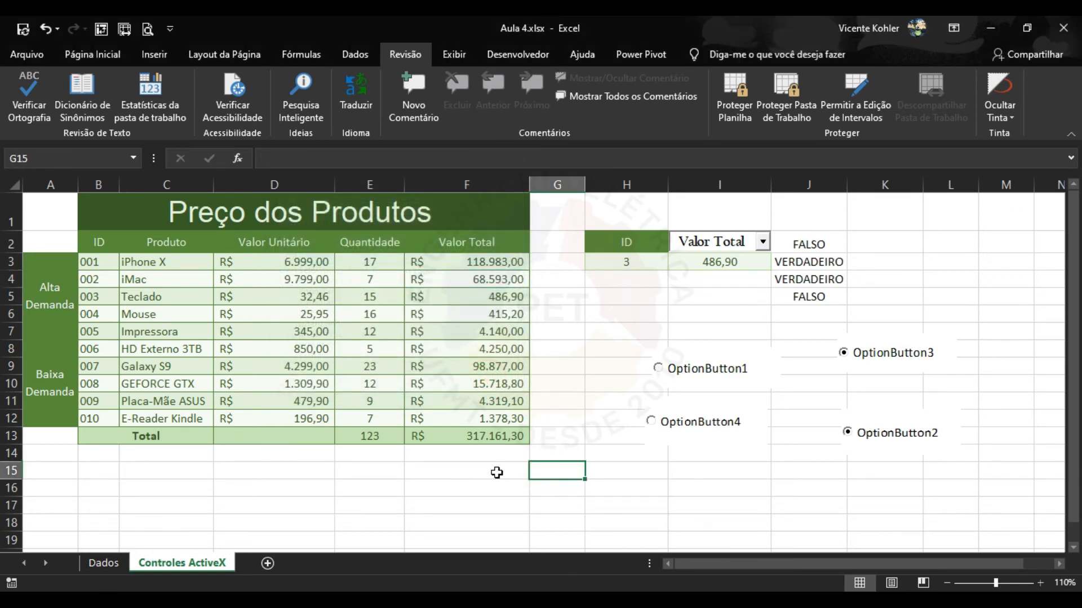
click(545, 486)
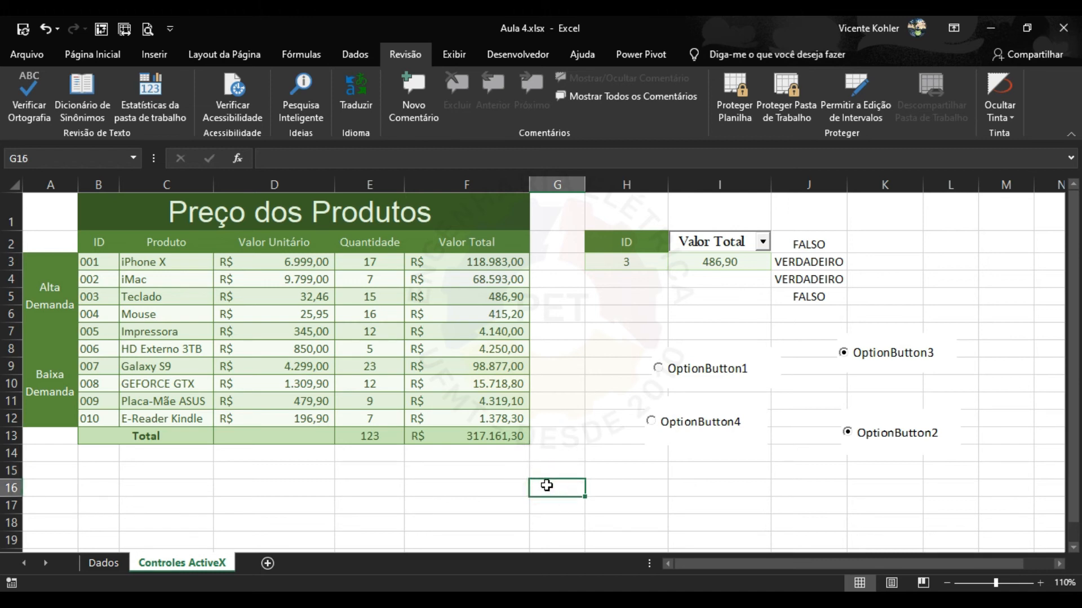
right_click(547, 488)
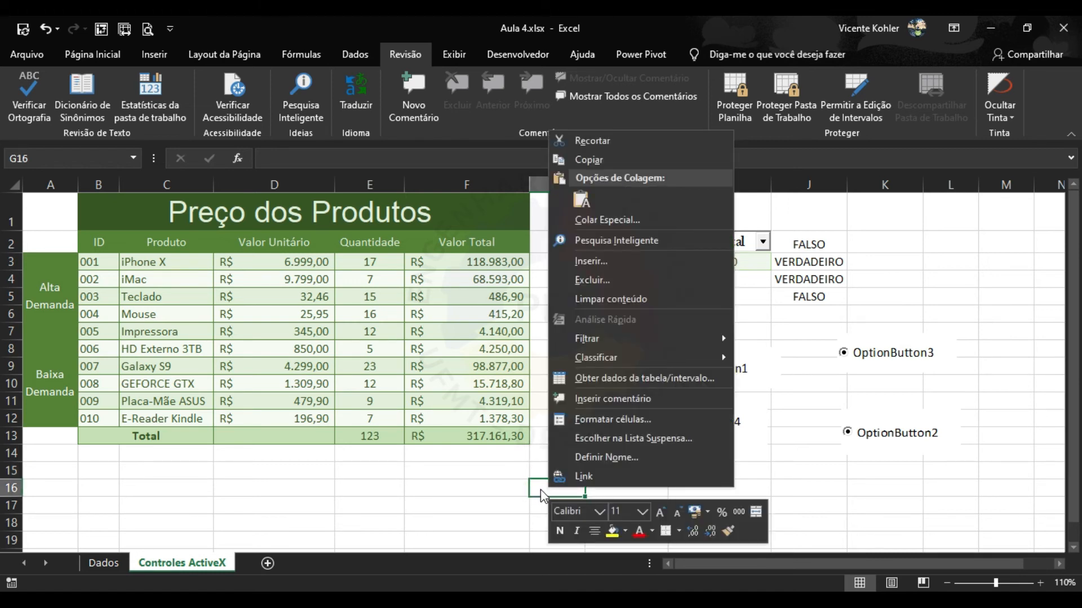
click(603, 420)
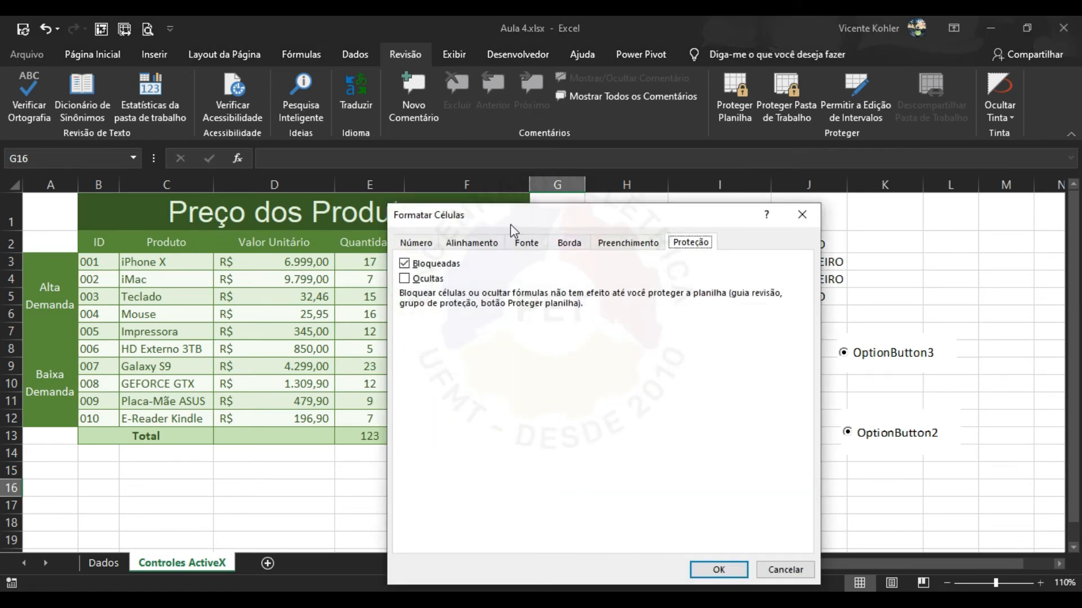
click(424, 244)
click(473, 242)
click(526, 242)
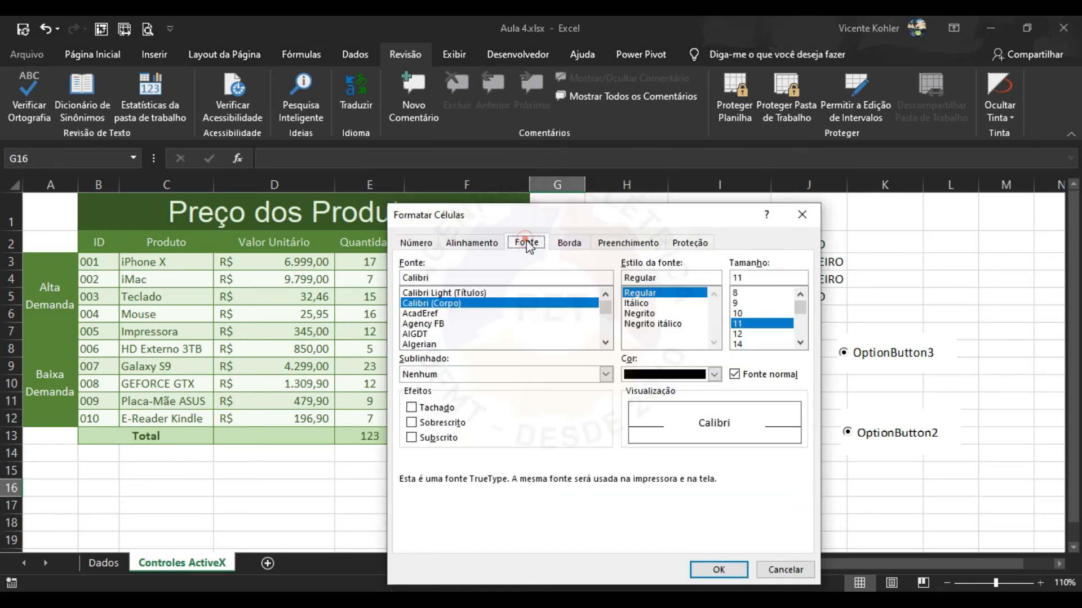
click(581, 248)
click(630, 243)
click(690, 243)
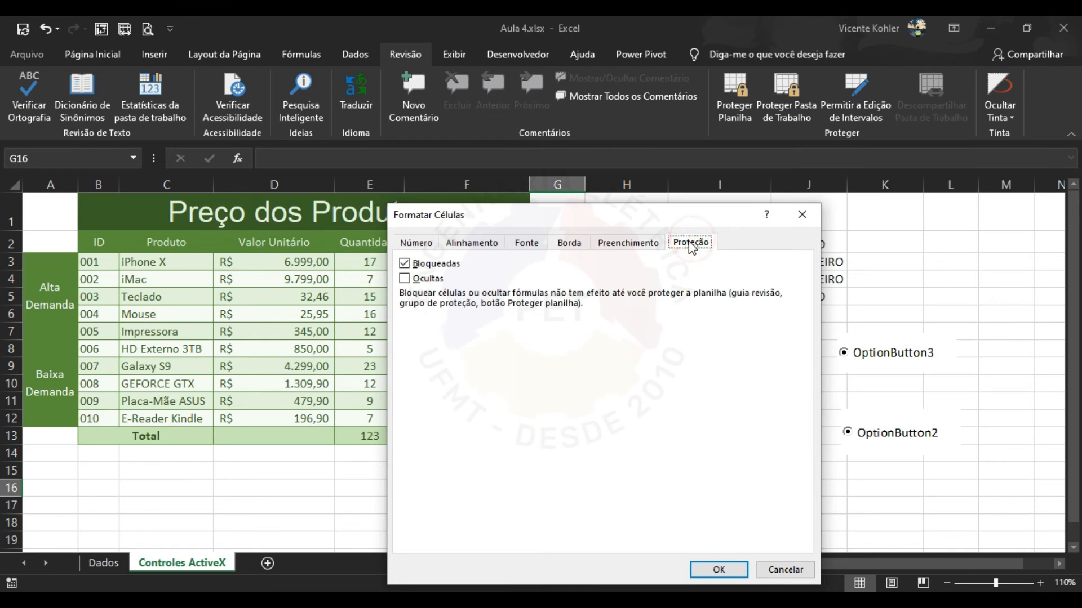
drag(673, 215, 637, 143)
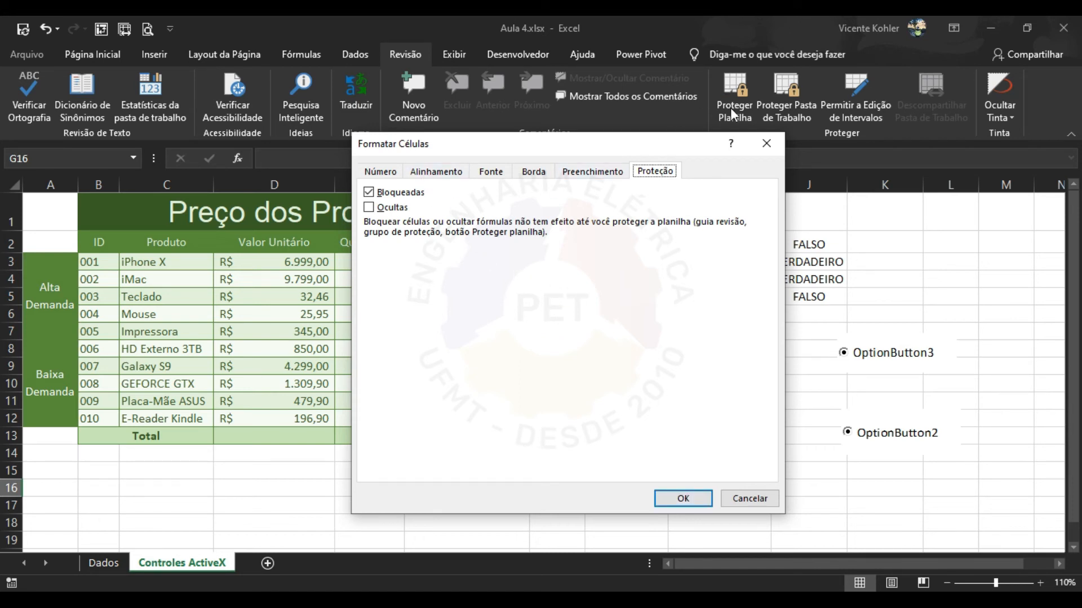
click(680, 499)
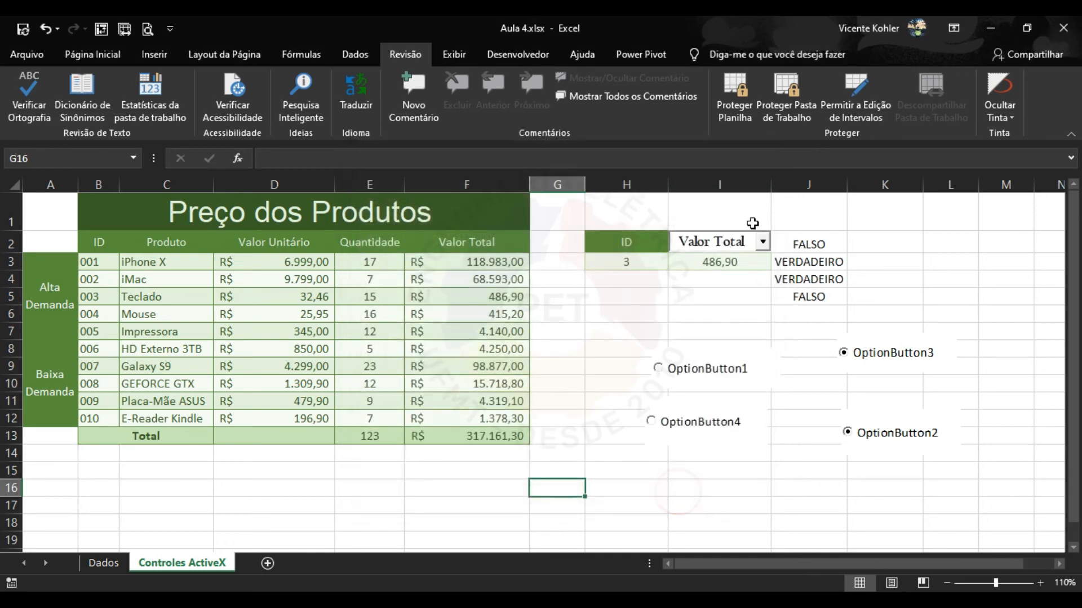
click(734, 109)
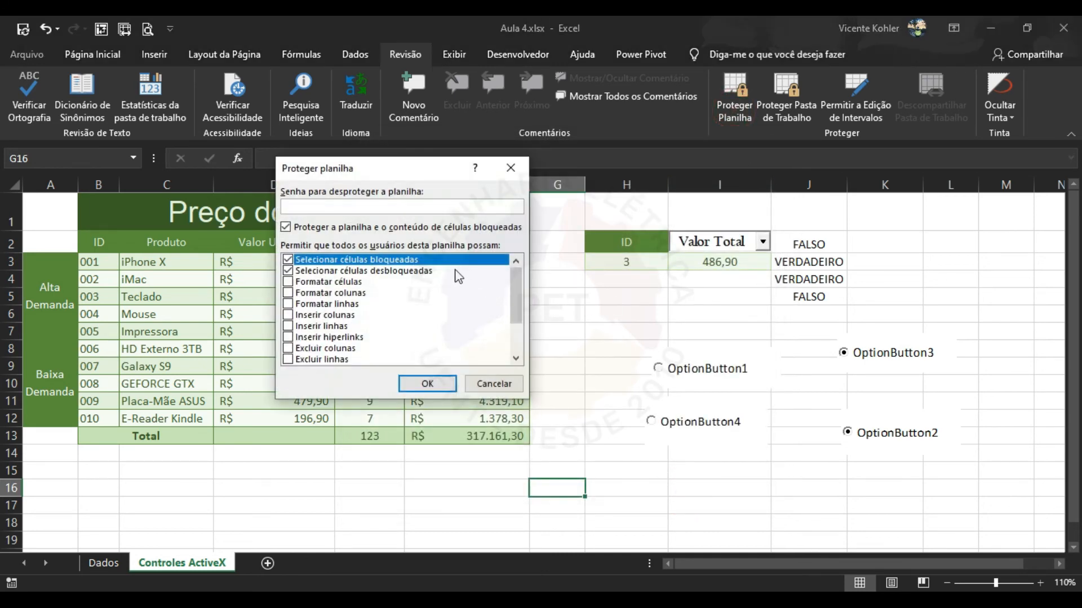
scroll(417, 312, down, 2)
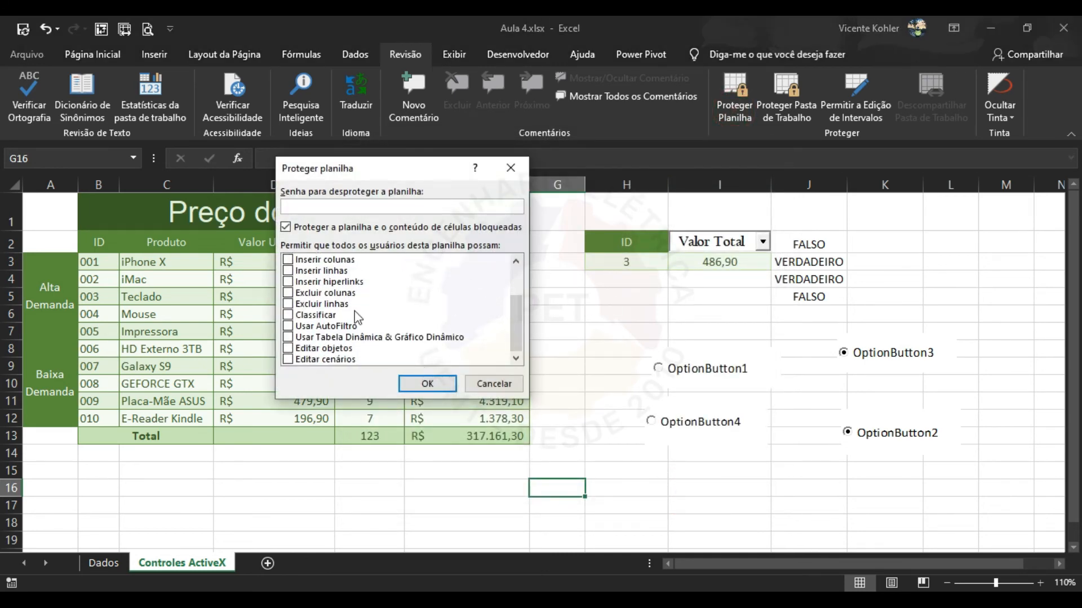
scroll(437, 344, up, 2)
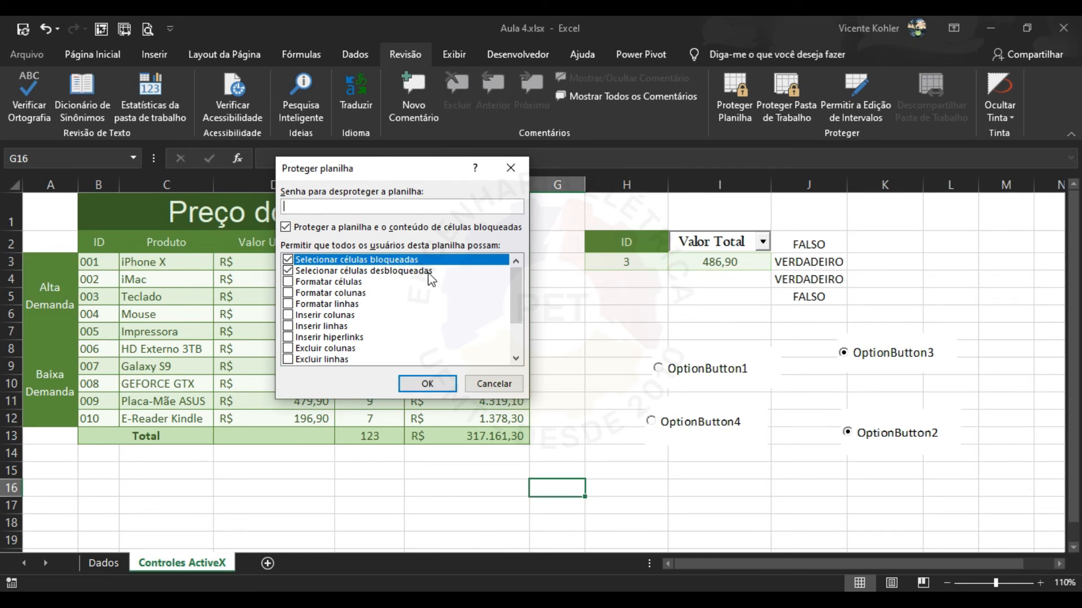
click(493, 384)
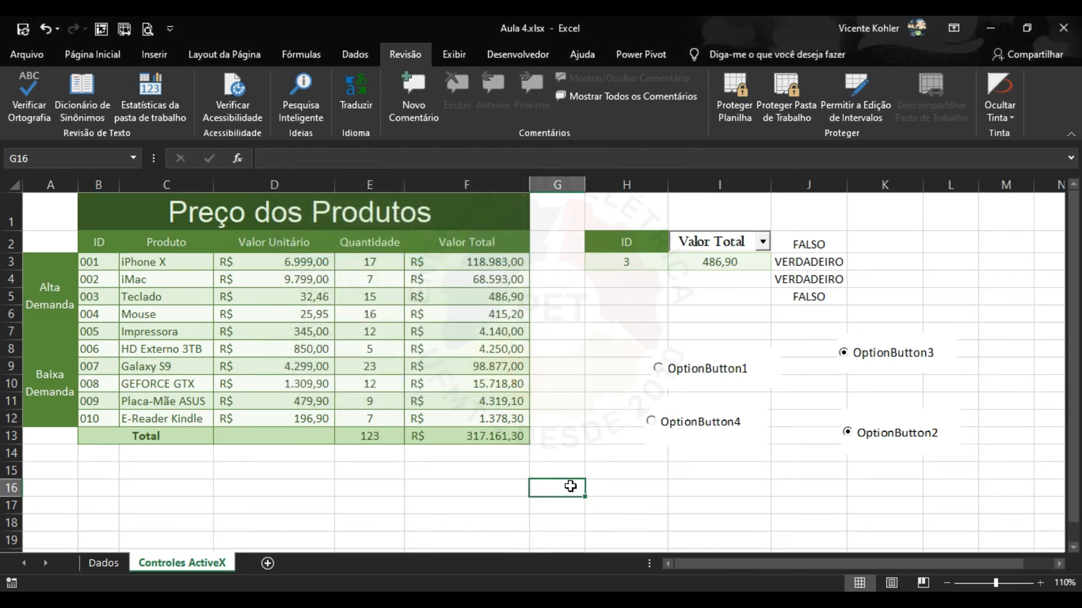
Unlock cell G16 in Format Cells' Protection settings.
right_click(573, 486)
click(626, 419)
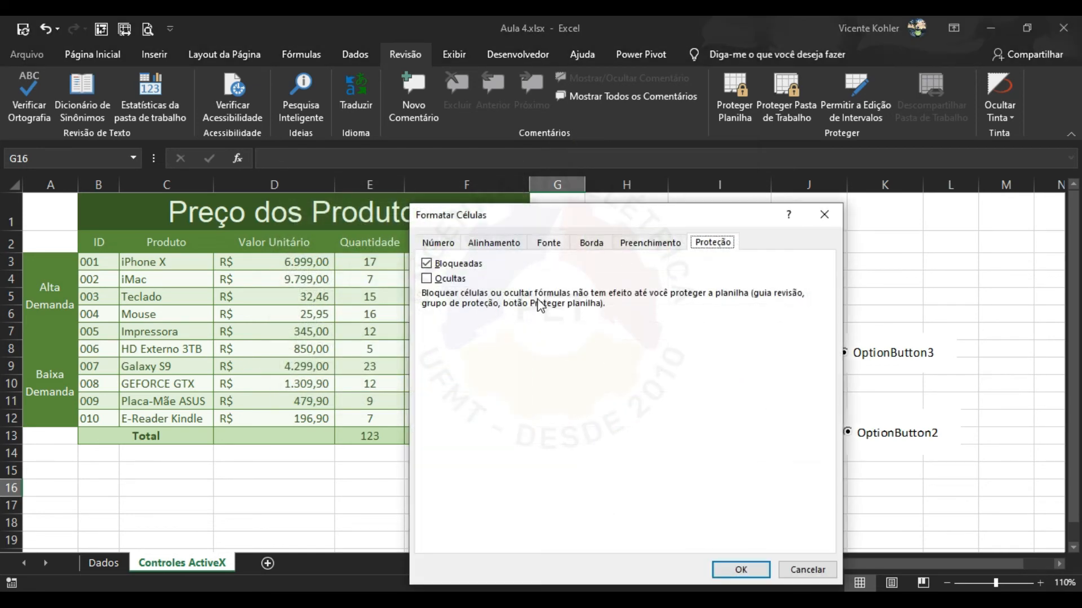
click(459, 263)
drag(600, 212, 567, 176)
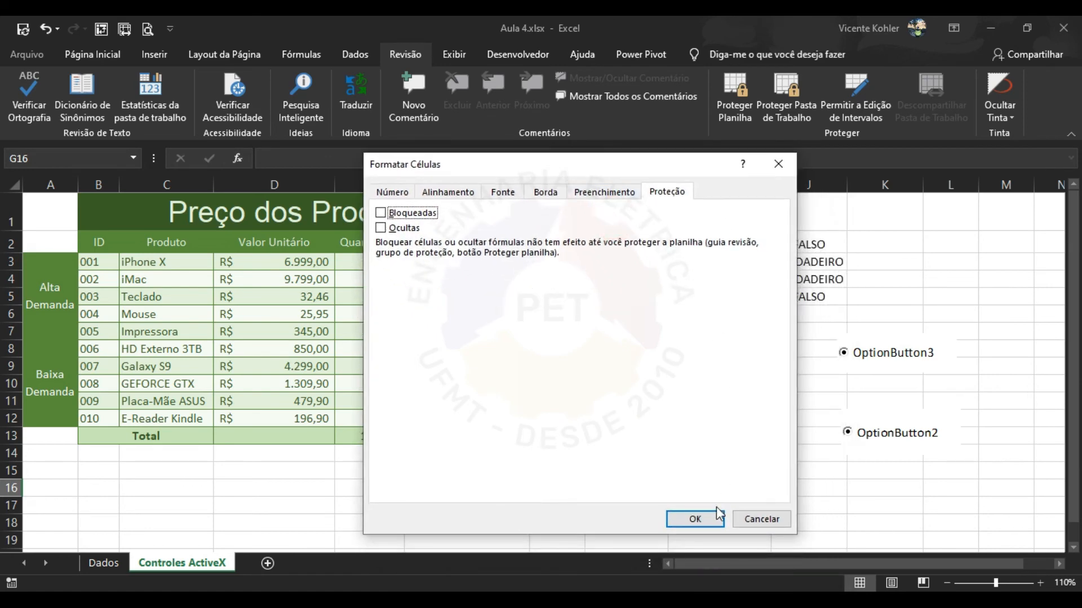
click(698, 515)
Protect the sheet with a confirmed password, then try editing cell H16.
click(732, 111)
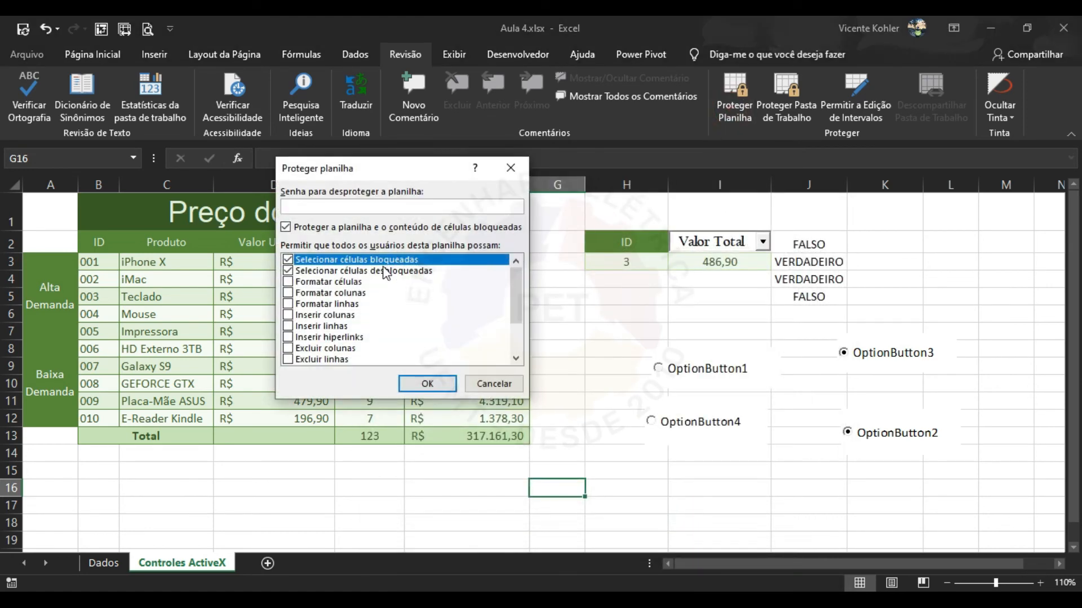
click(330, 206)
text(•••)
click(450, 390)
text(•••)
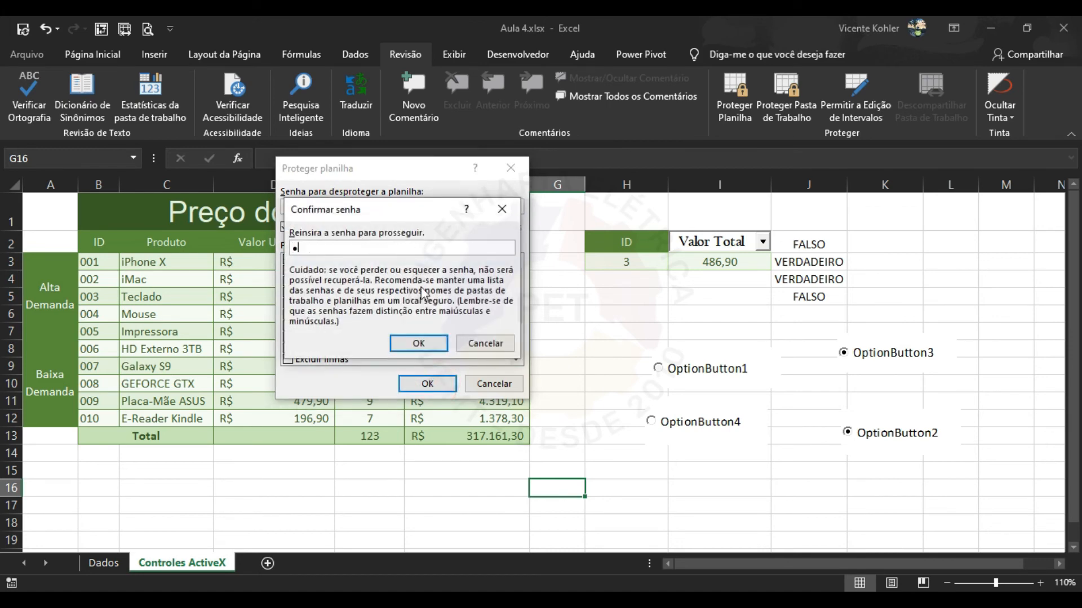
click(437, 345)
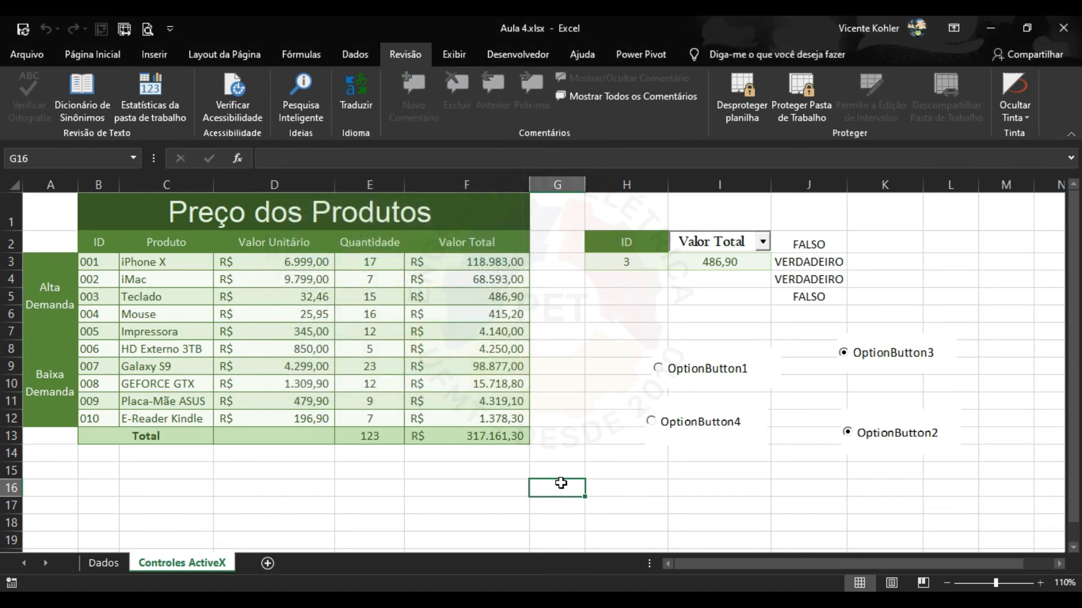
click(626, 486)
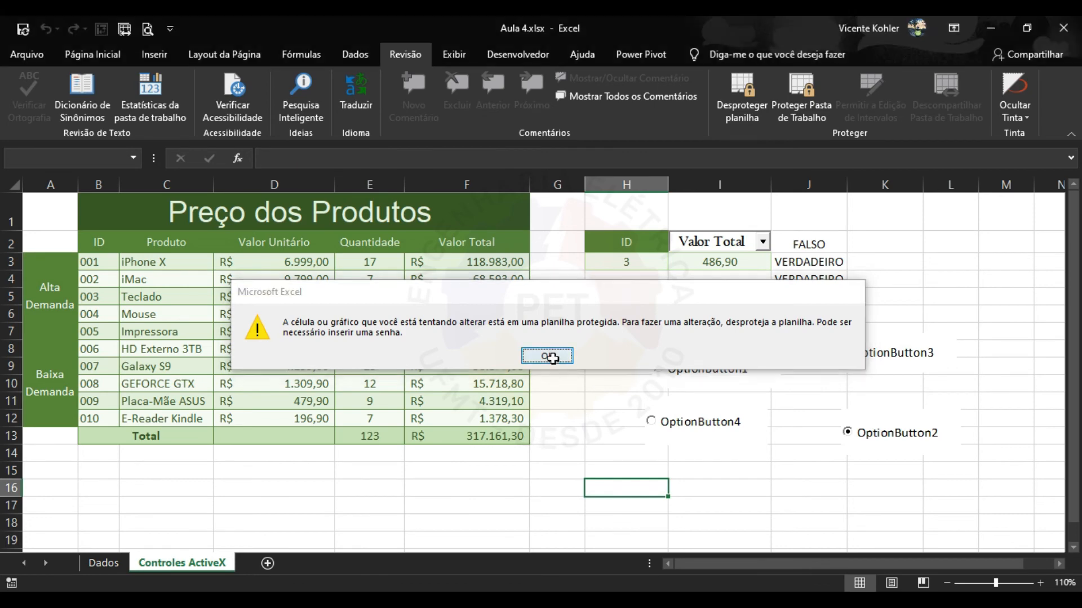
Pick Valor Unitário in the combo box, dismissing the protected-sheet warnings.
click(546, 355)
click(763, 242)
click(726, 278)
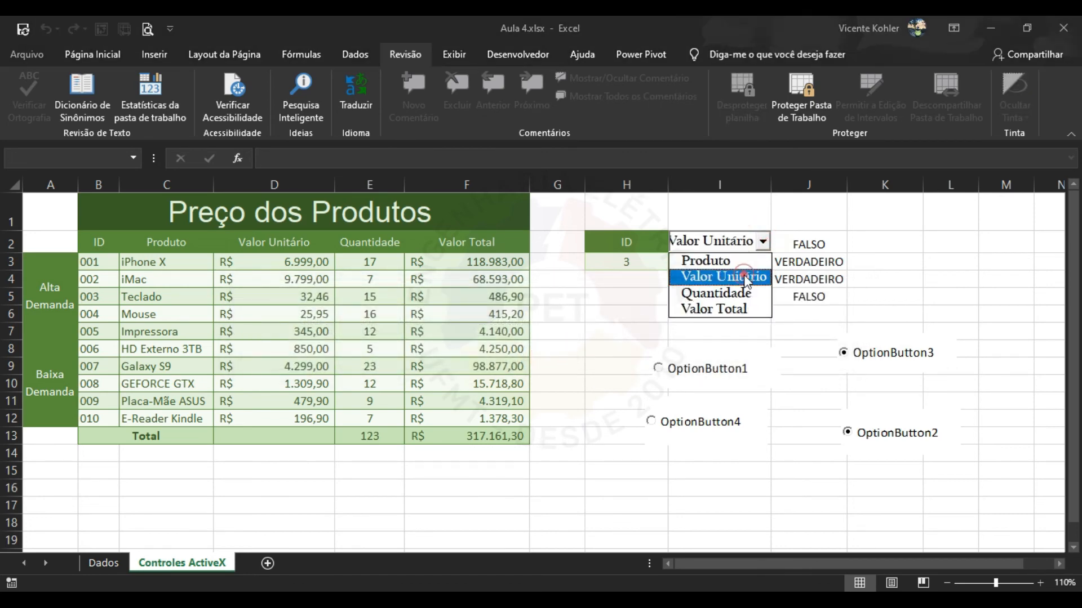
click(547, 356)
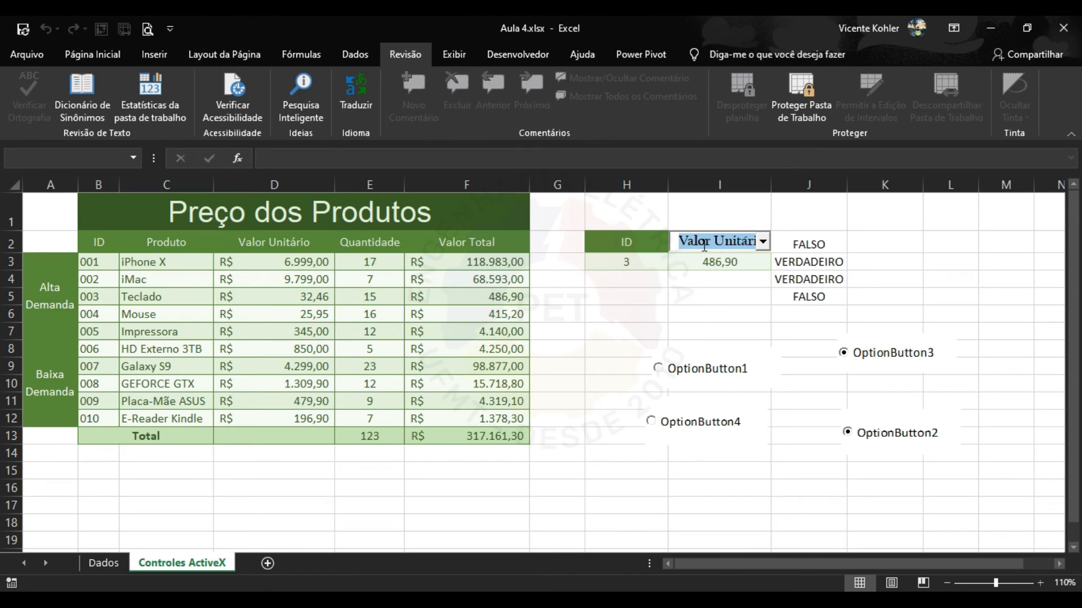
Try deleting locked cells J3 and F3, dismissing each protected-sheet warning.
click(814, 262)
key(Delete)
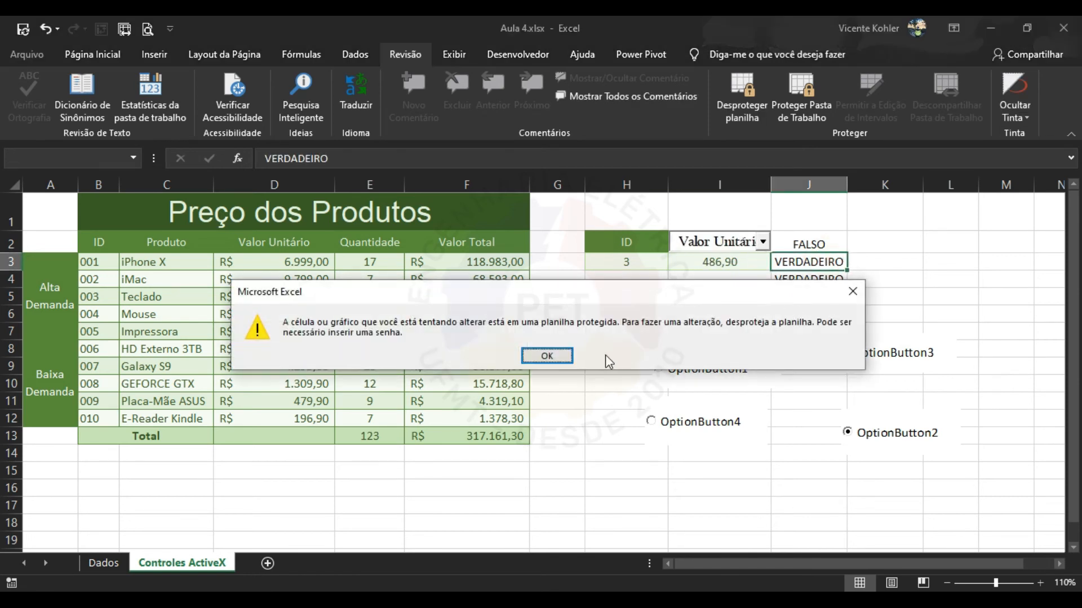
click(564, 355)
click(465, 263)
key(Delete)
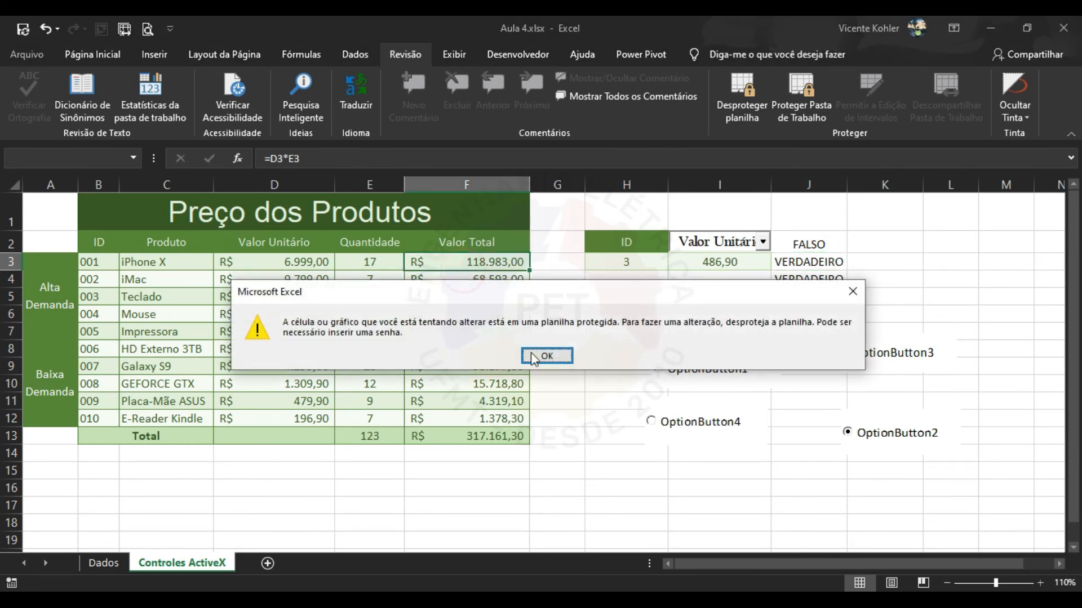
click(550, 353)
click(108, 55)
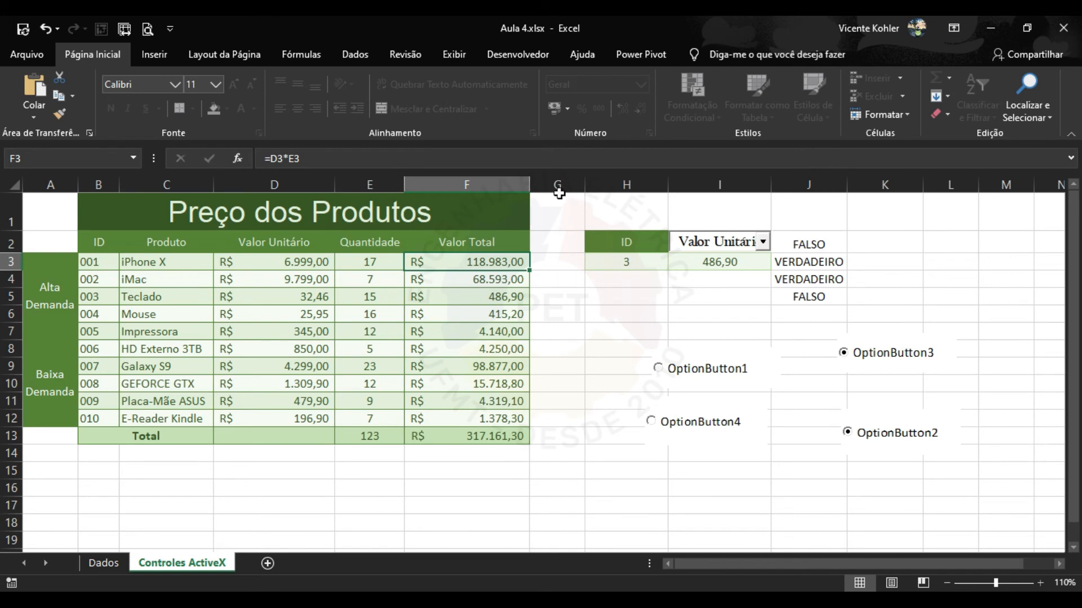
Enter 444 in unlocked cell G16, then replace it with 66gg.
click(555, 488)
text(444)
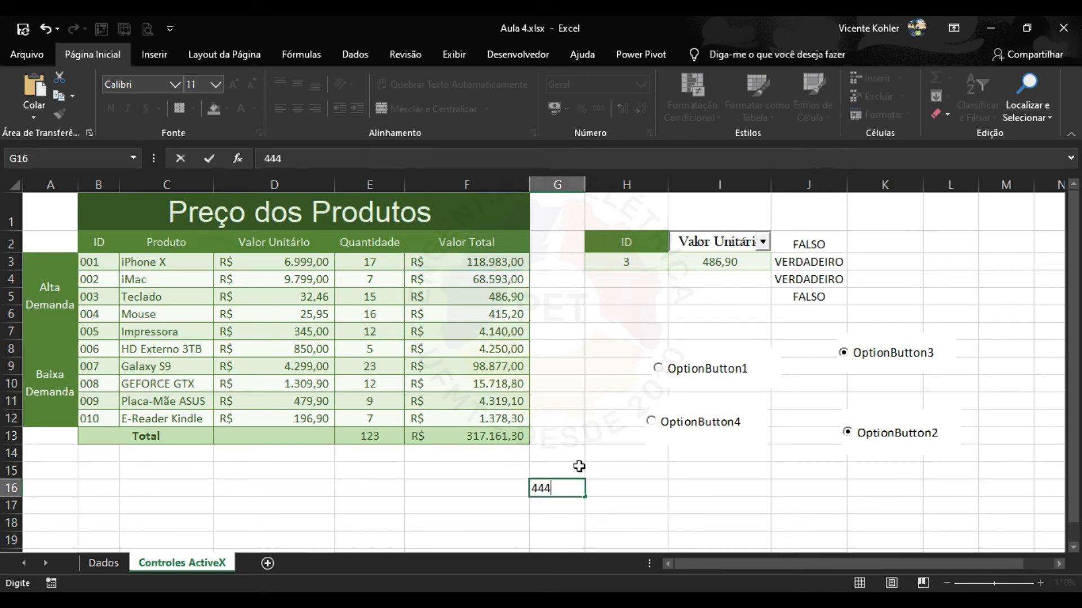
key(Return)
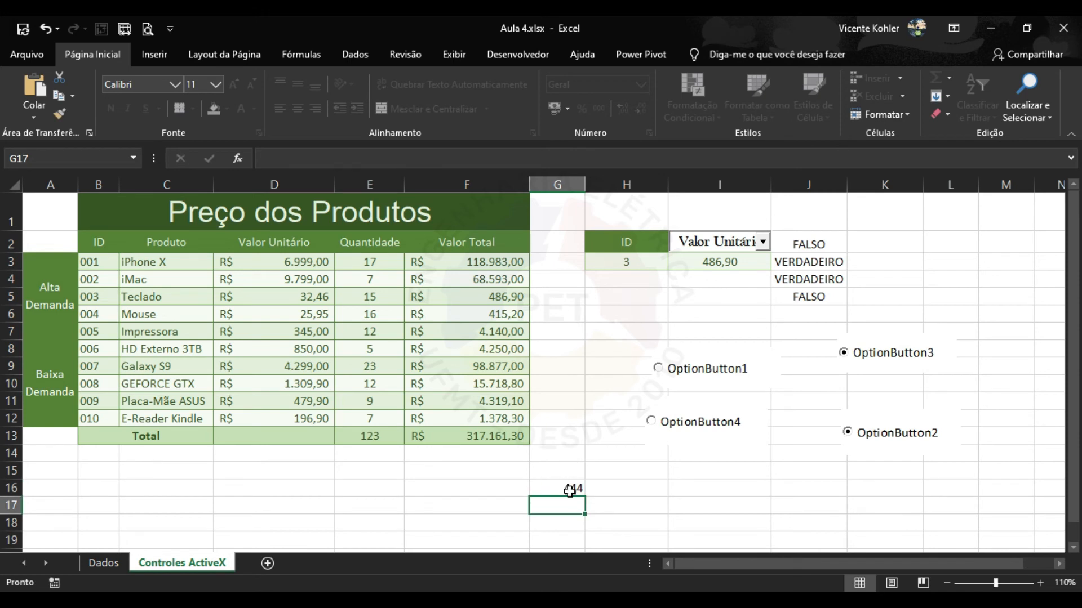
click(571, 490)
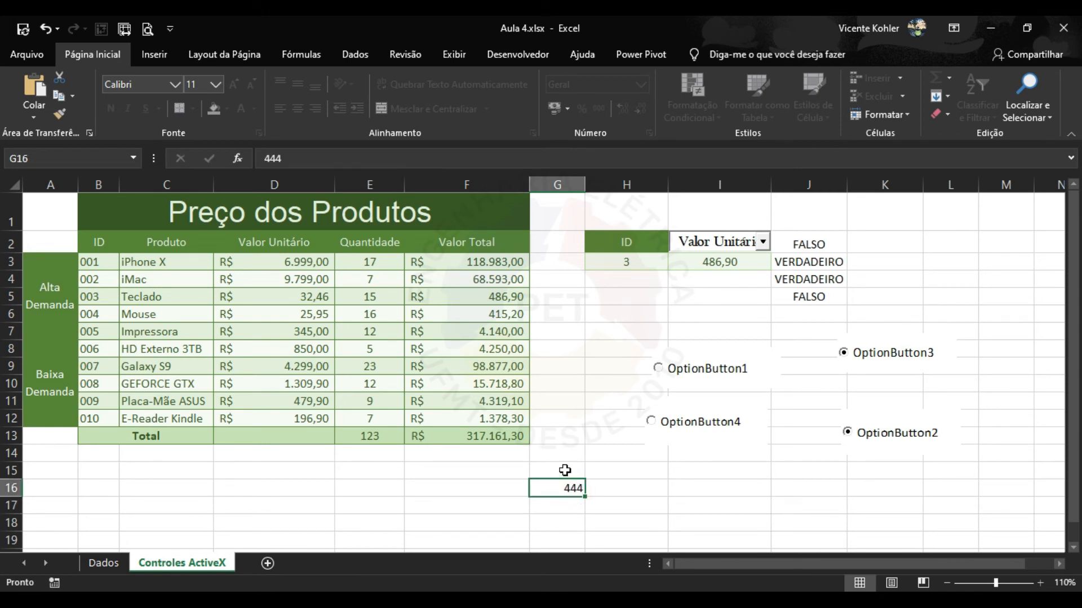
click(563, 473)
click(563, 489)
text(66gg)
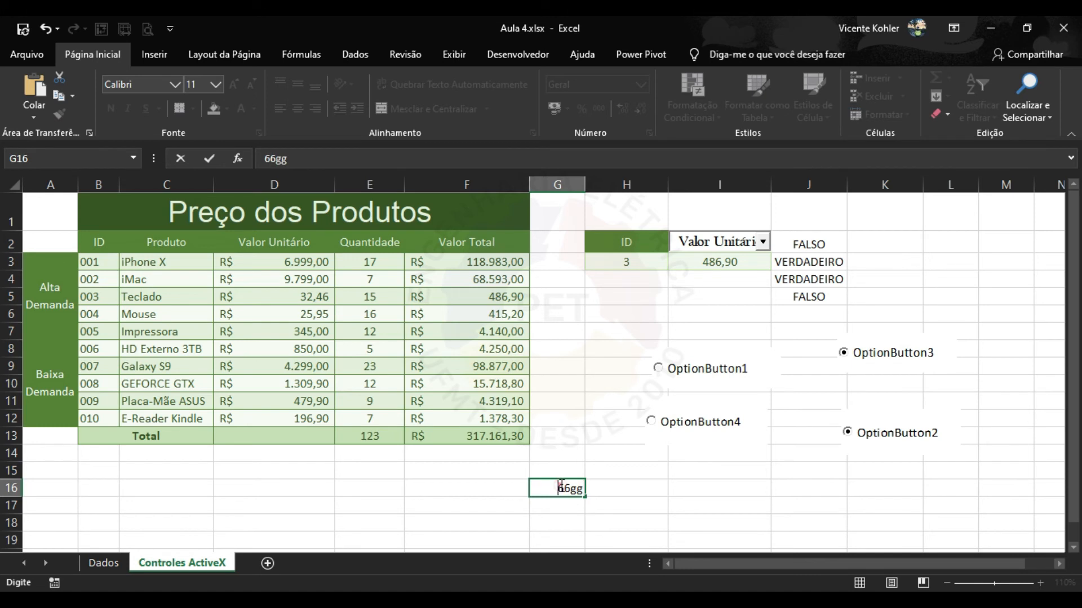
click(605, 488)
click(561, 489)
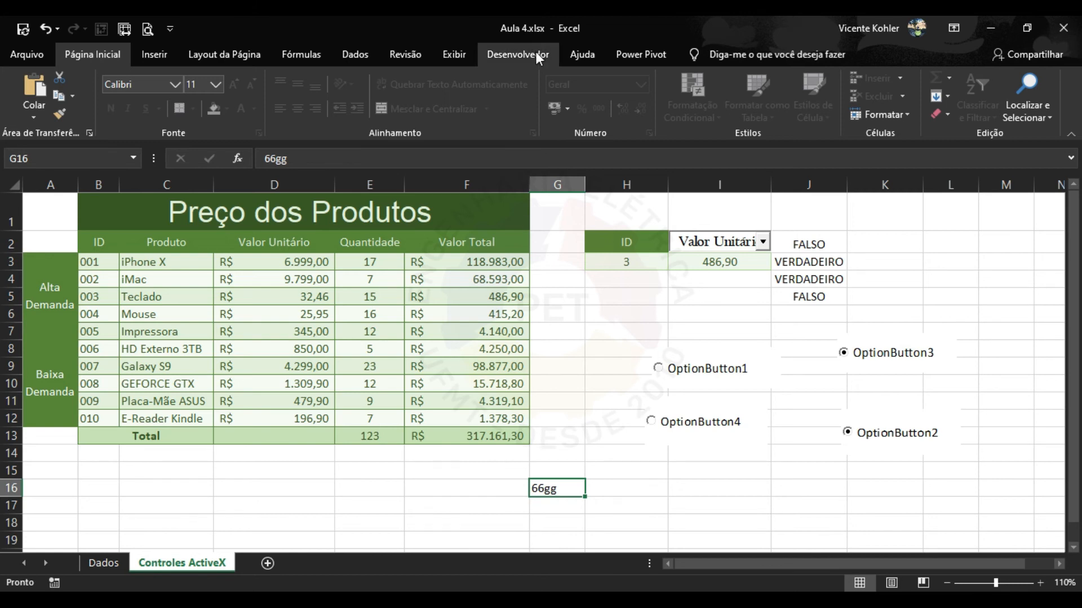
Unprotect the sheet with its password and type ff in cell H7.
click(403, 52)
click(751, 110)
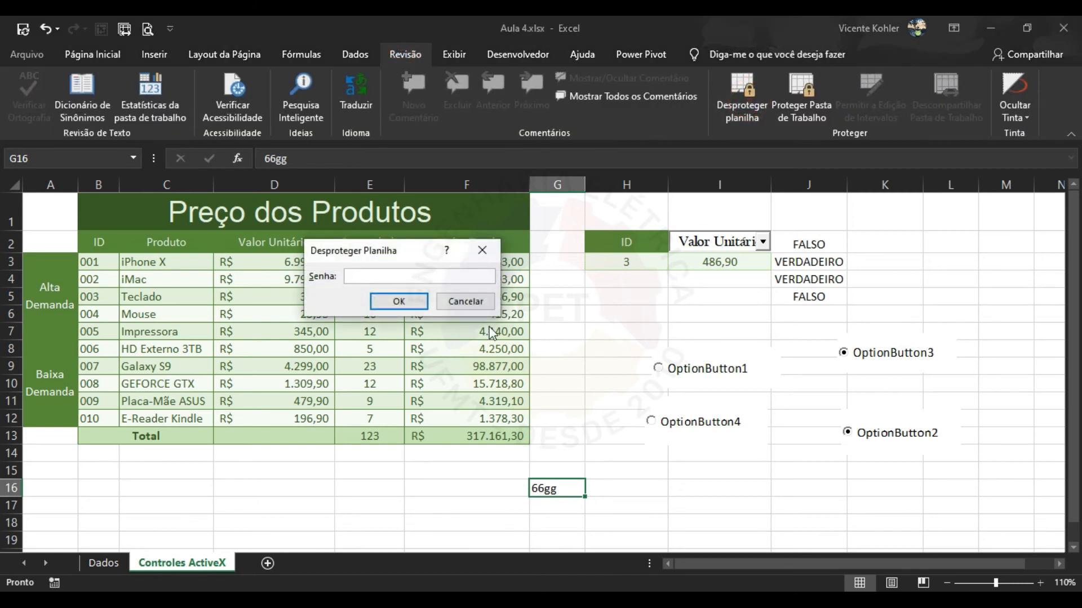
text(123)
click(394, 301)
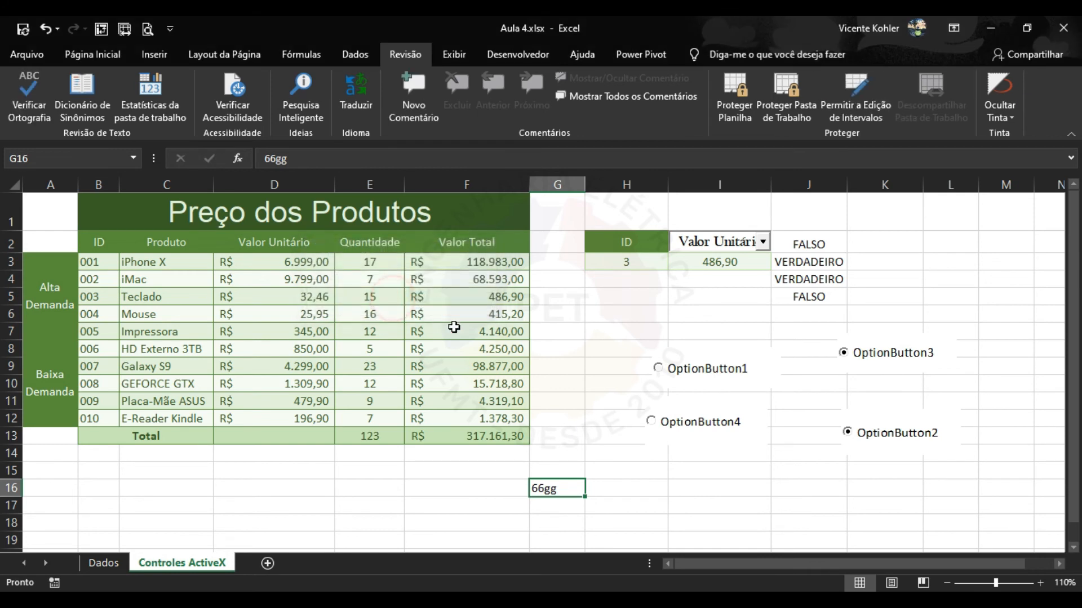
click(589, 339)
text(ff)
click(595, 398)
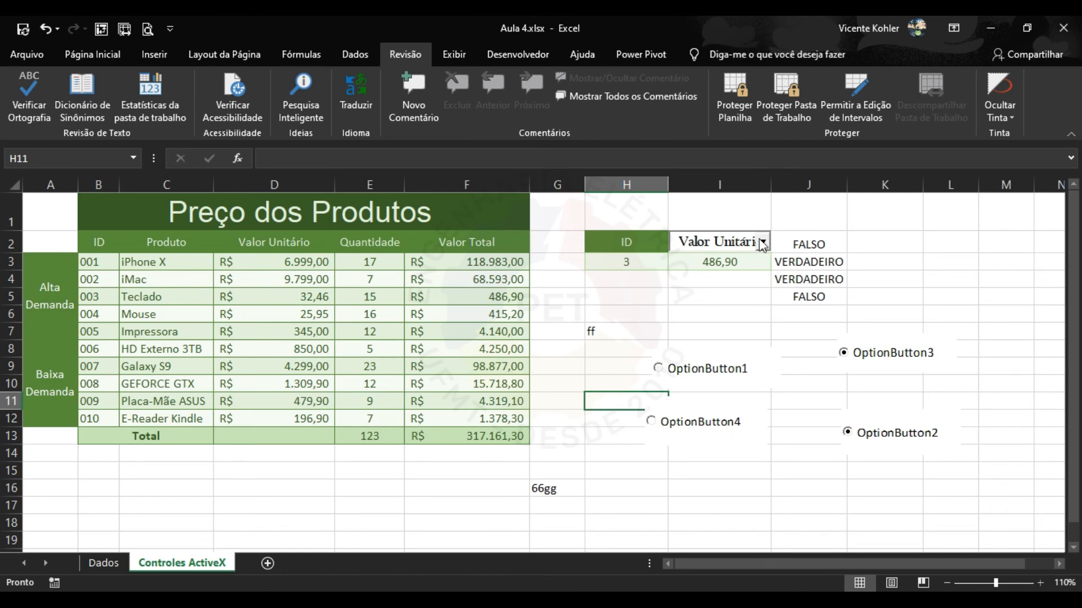
Switch the combo box through Quantidade and Valor Total, ending on Valor Unitário.
click(730, 241)
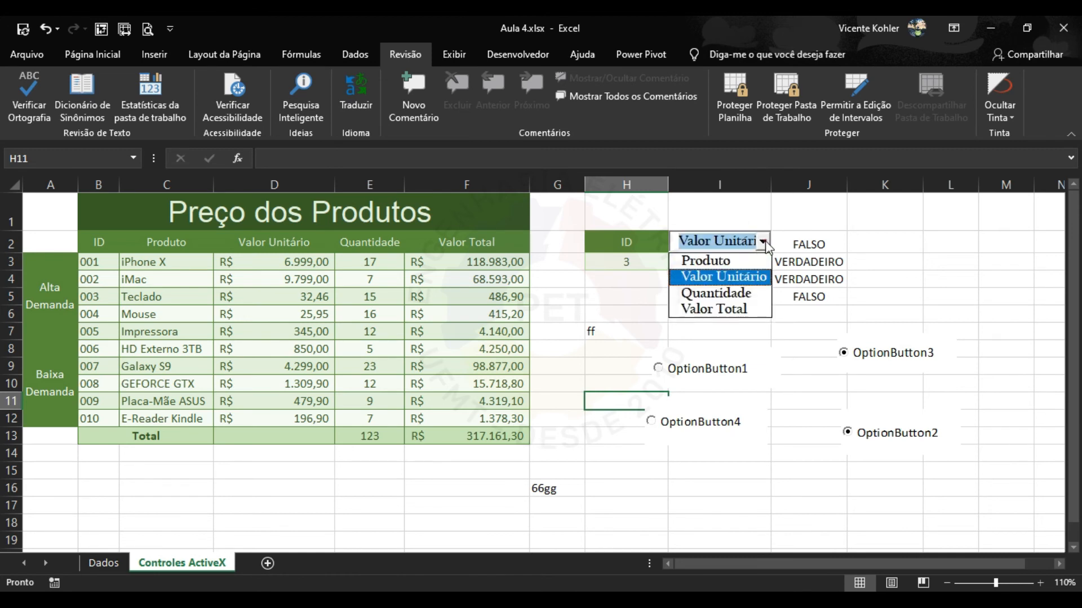
click(733, 290)
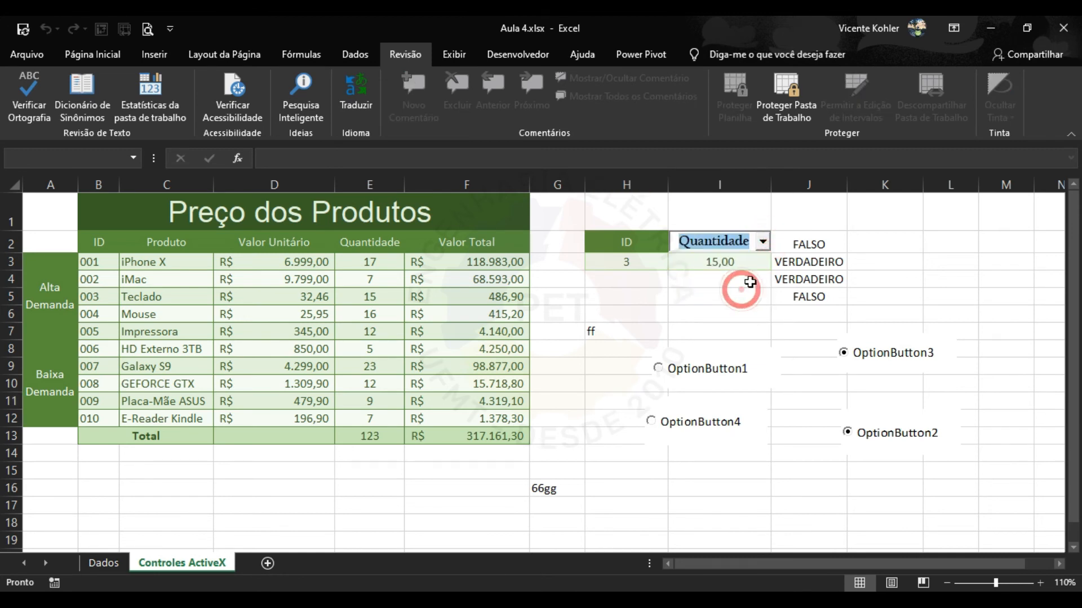
click(762, 241)
click(737, 304)
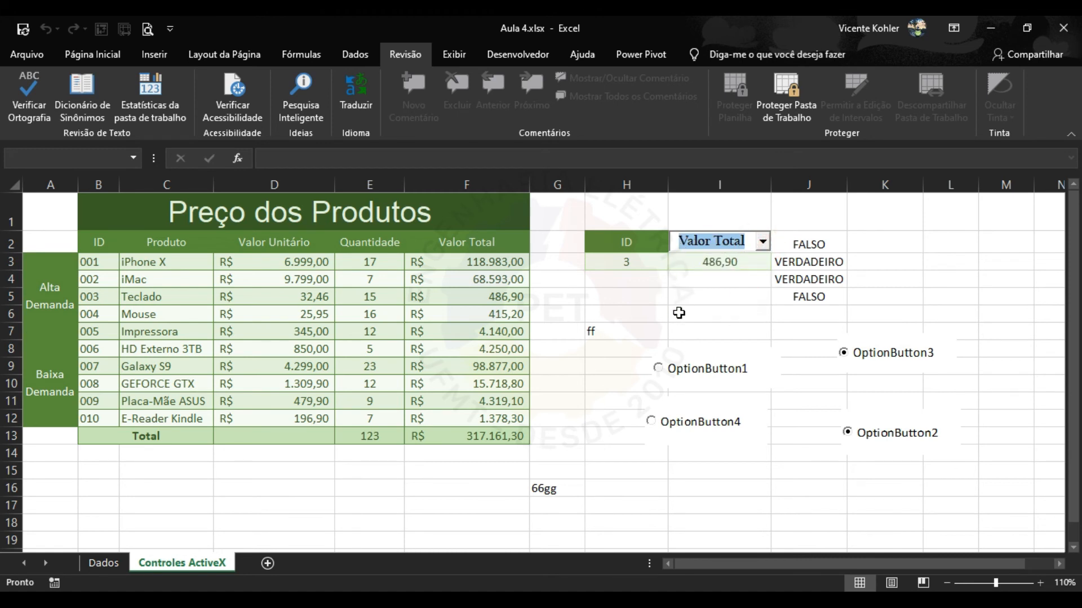
click(600, 365)
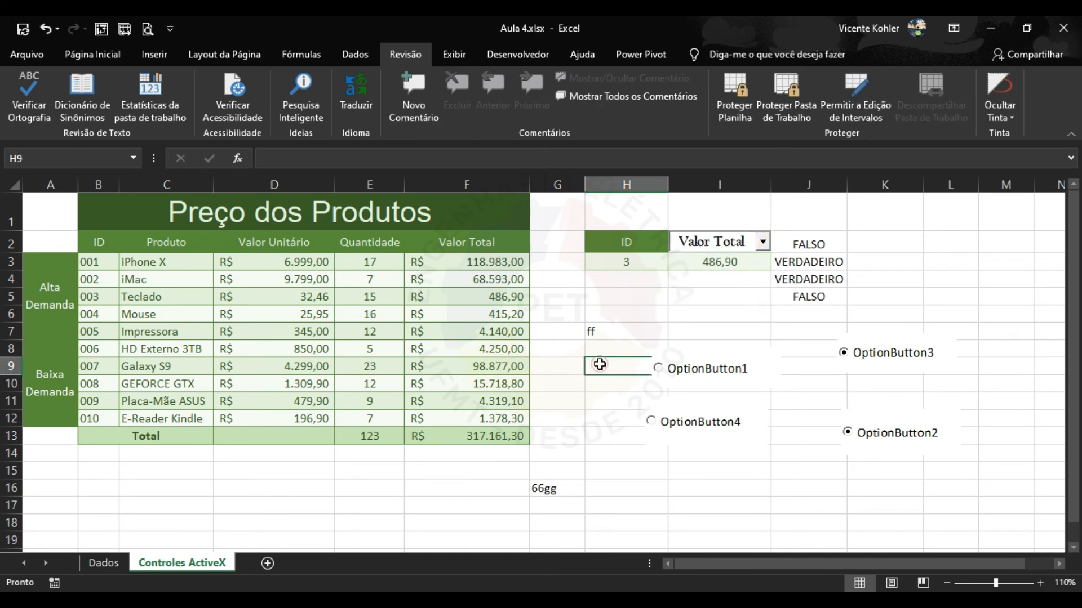
click(762, 242)
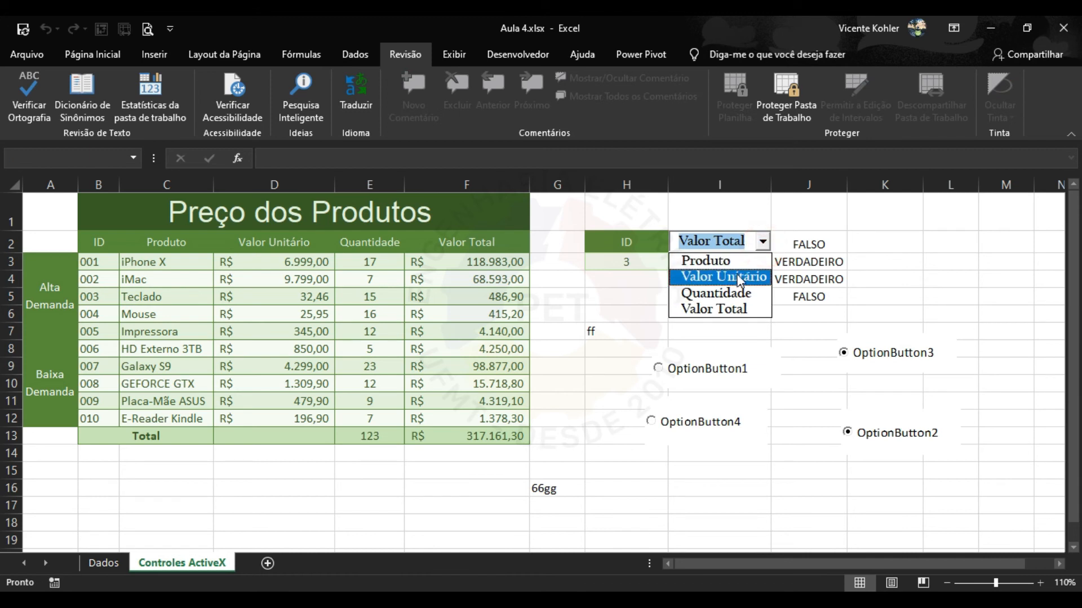
click(739, 278)
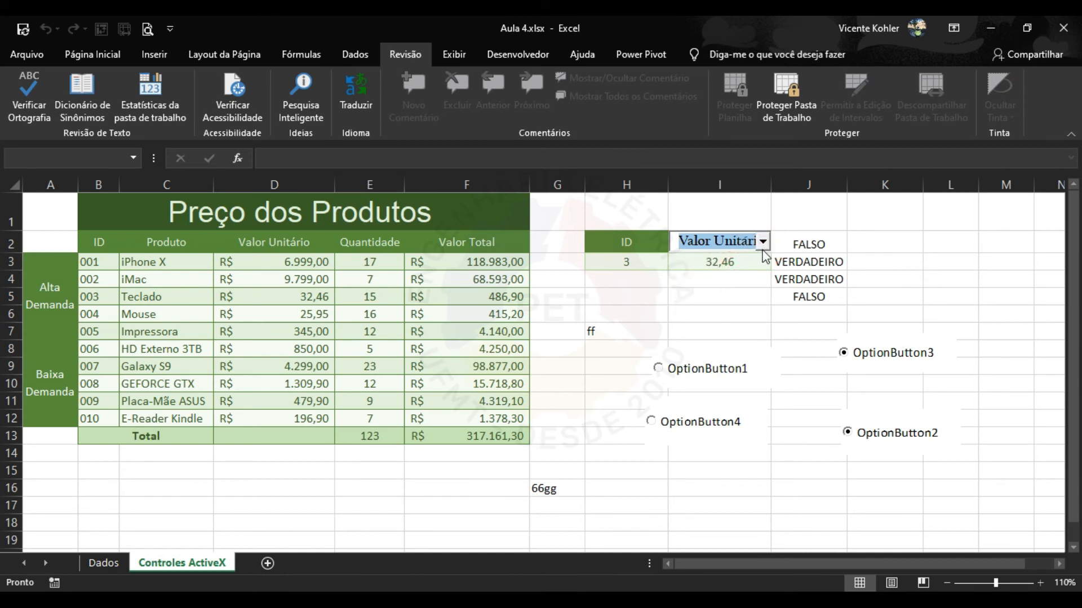
click(728, 297)
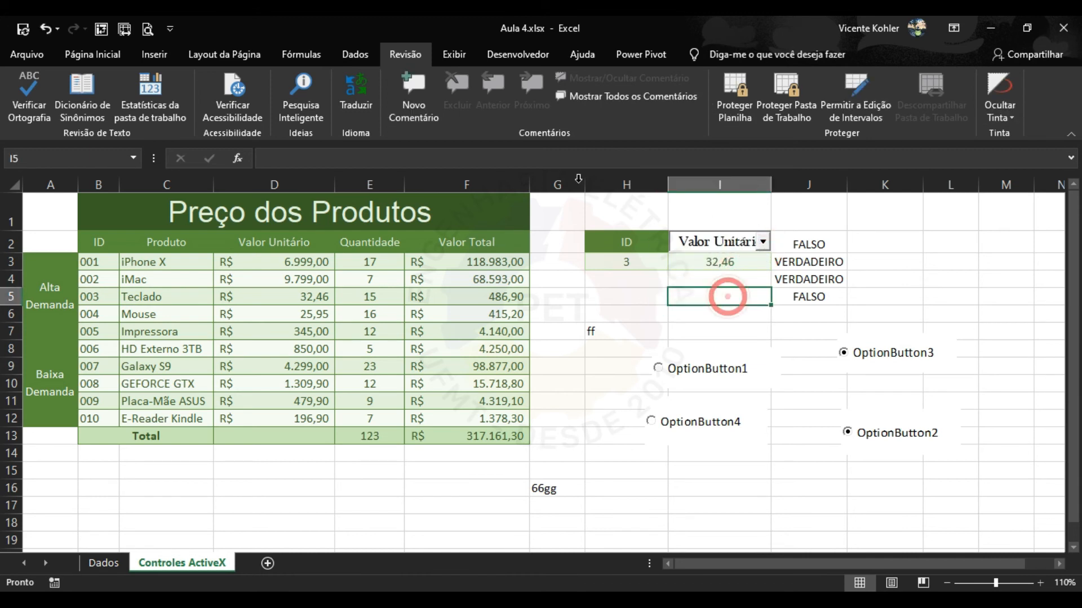
Turn on Design Mode and drag the combo box from I2 to K2, then inspect I2 and I3.
click(458, 58)
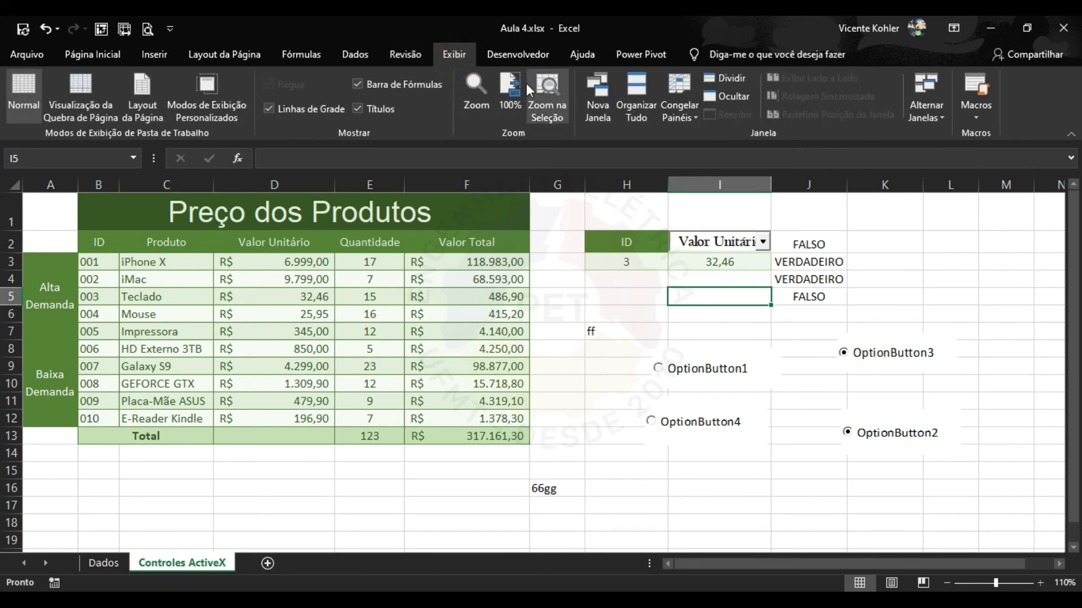
click(512, 55)
click(457, 97)
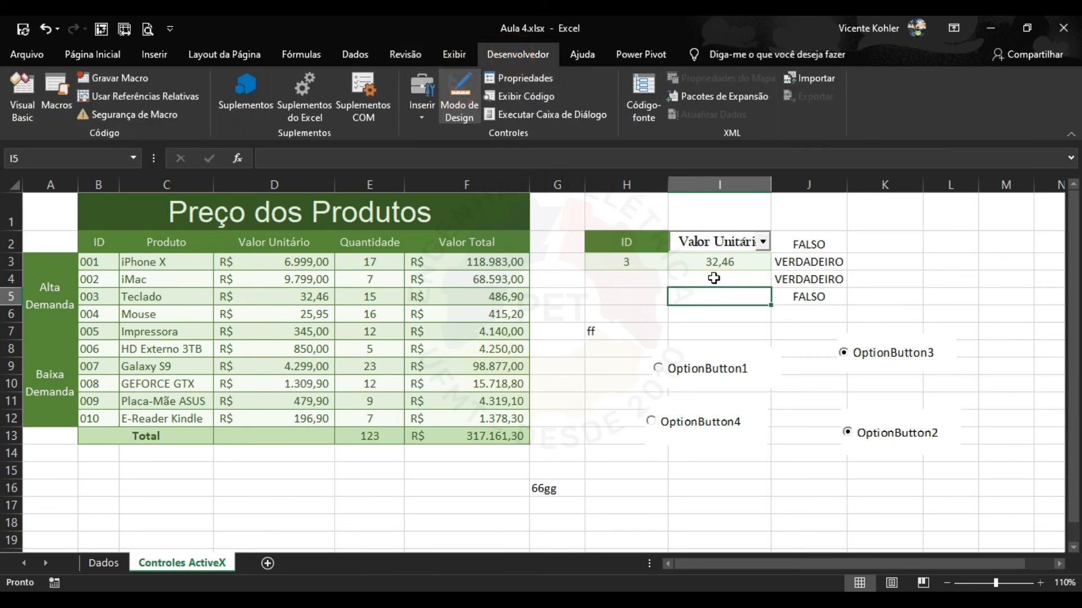
drag(761, 242, 956, 243)
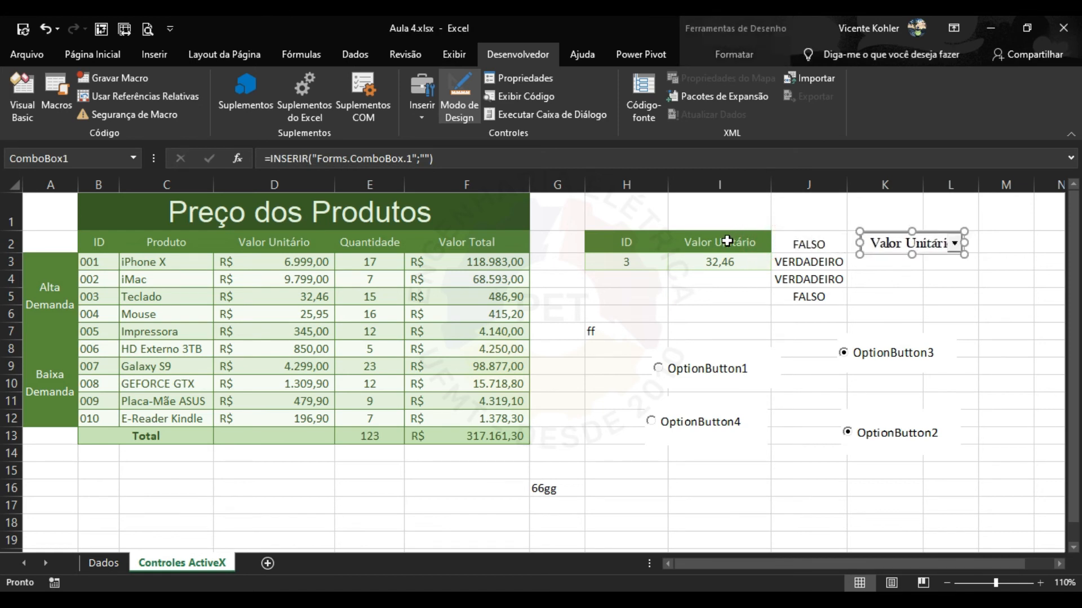
click(726, 241)
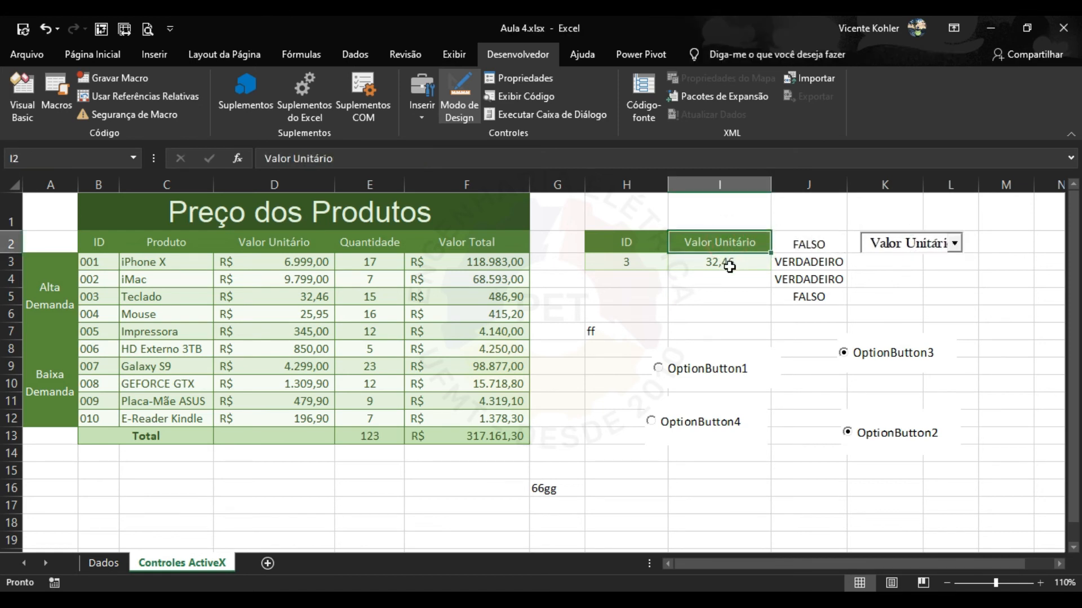
click(728, 262)
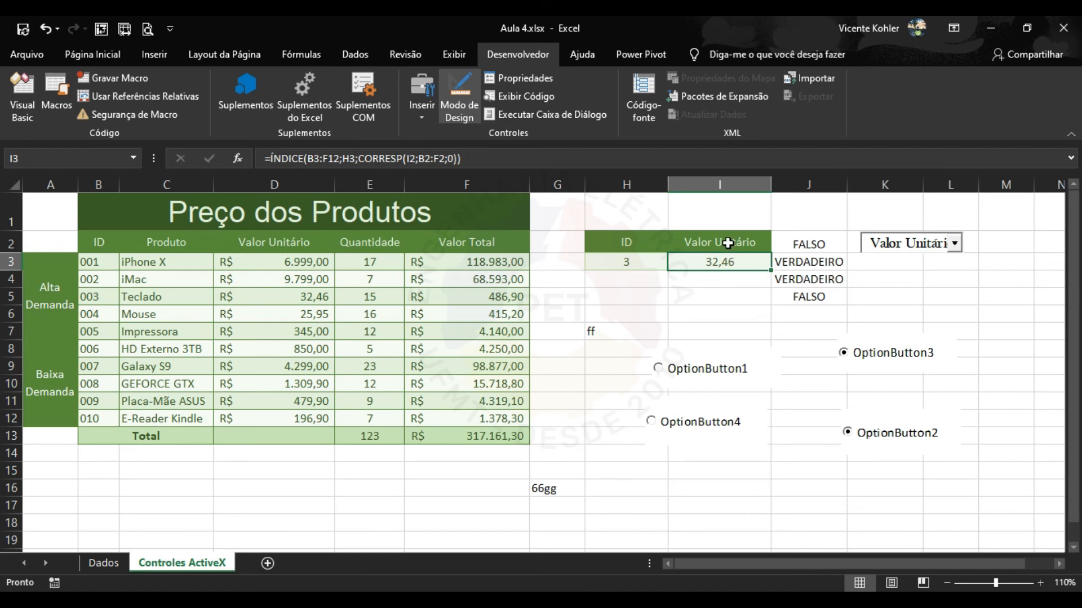
Clear the Locked option in Format Cells for cells I2 and I3.
click(727, 243)
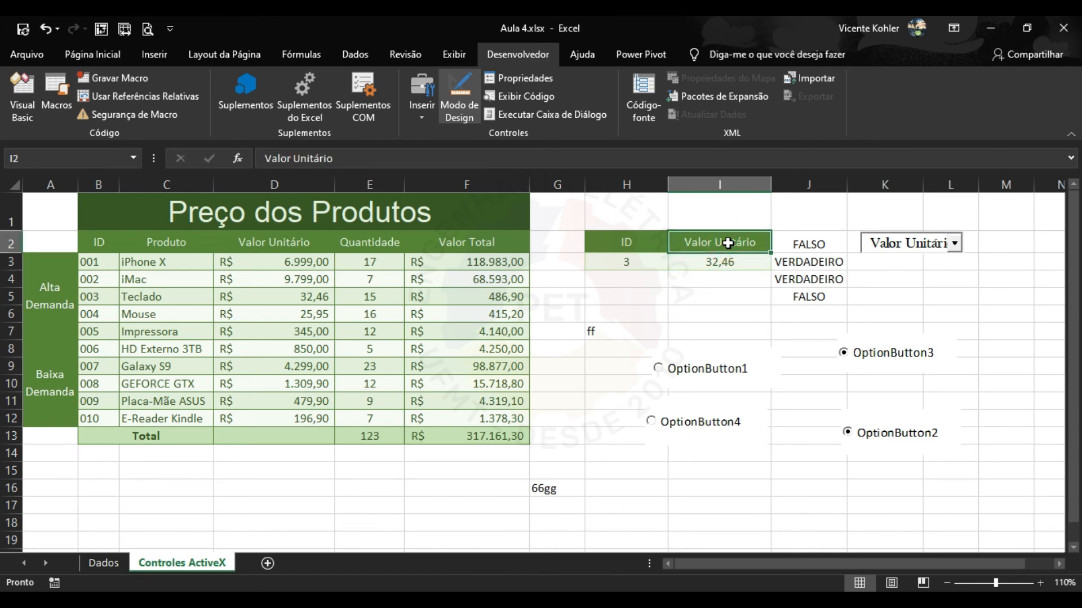
right_click(728, 242)
click(798, 525)
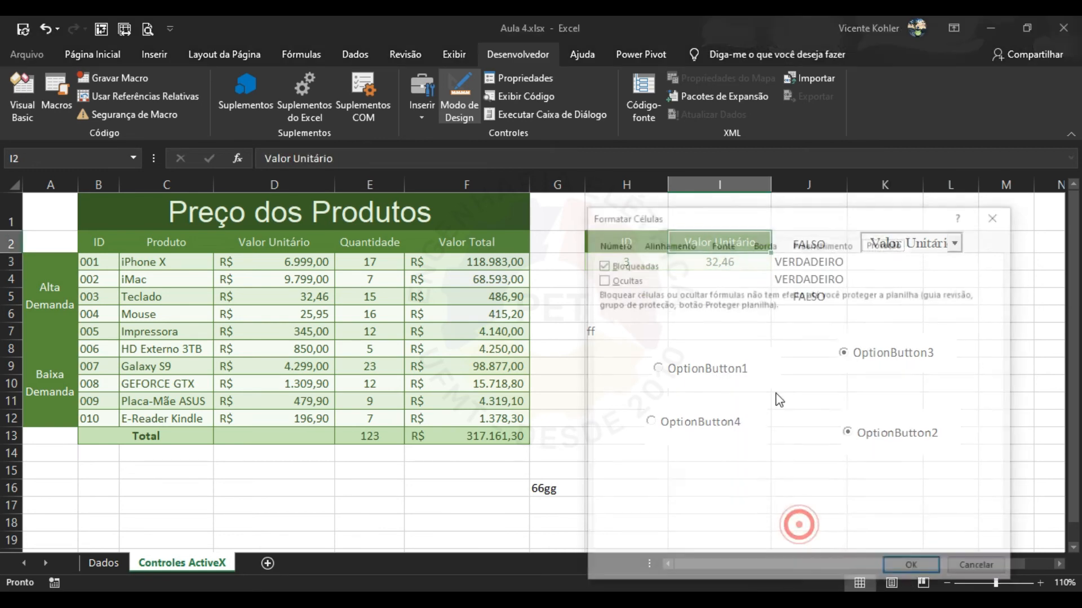
click(662, 262)
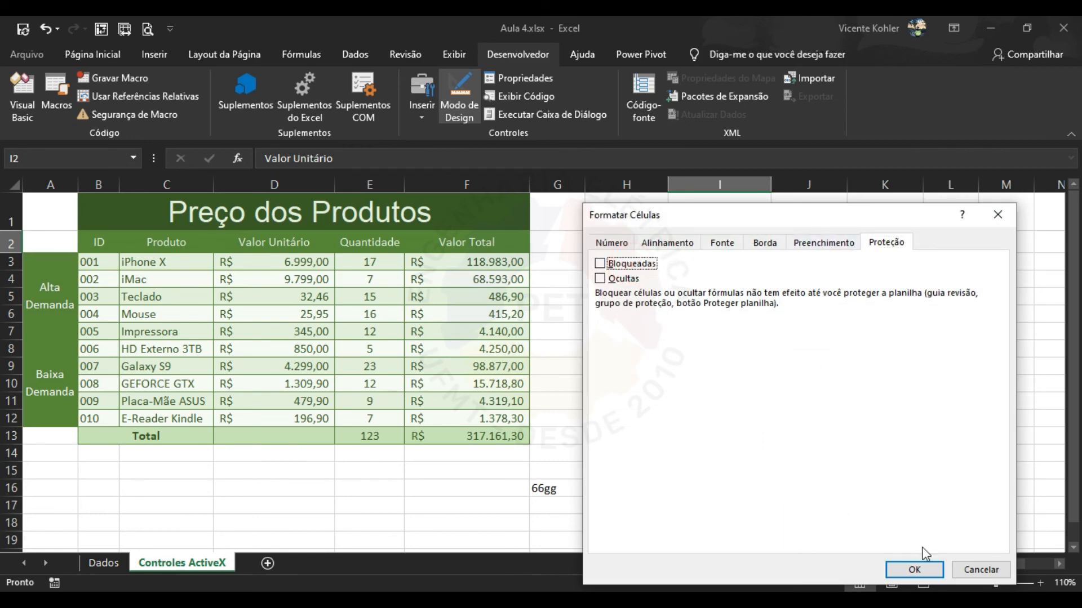
click(910, 569)
right_click(725, 263)
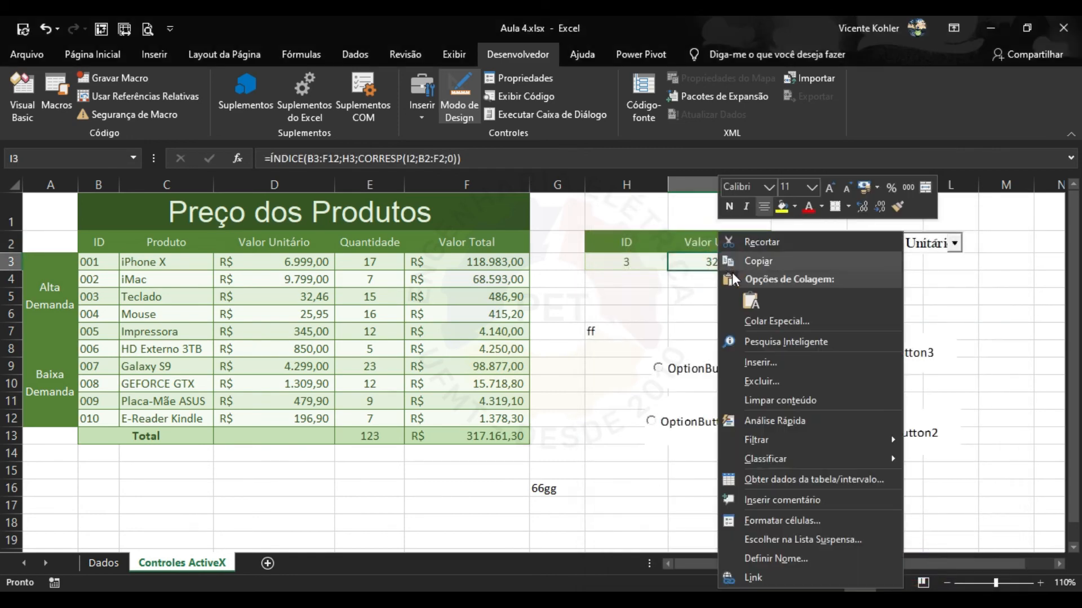
click(788, 521)
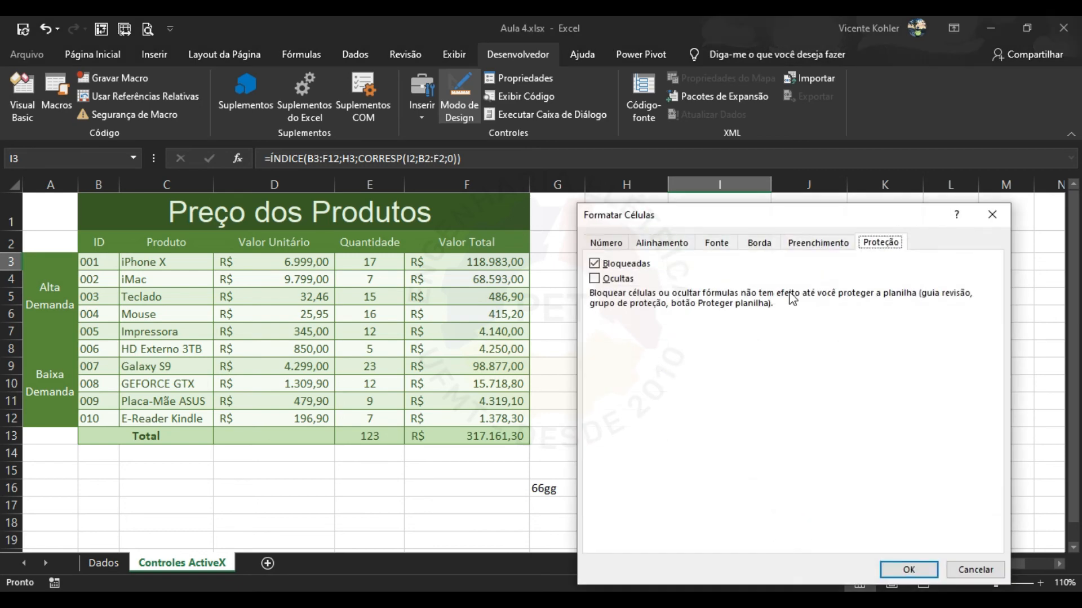
click(630, 268)
click(907, 570)
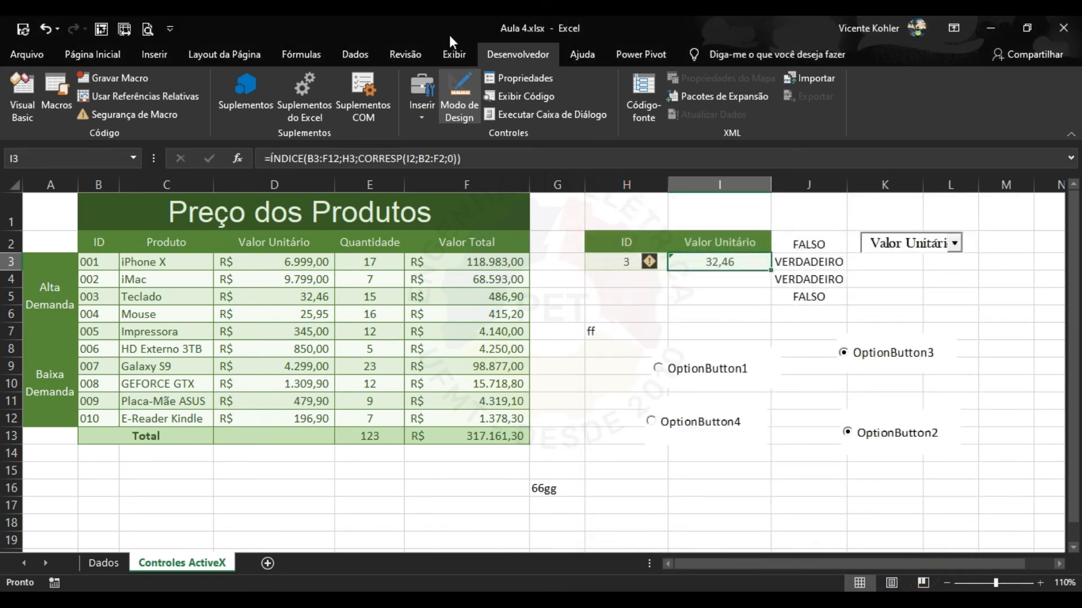
click(399, 54)
click(518, 54)
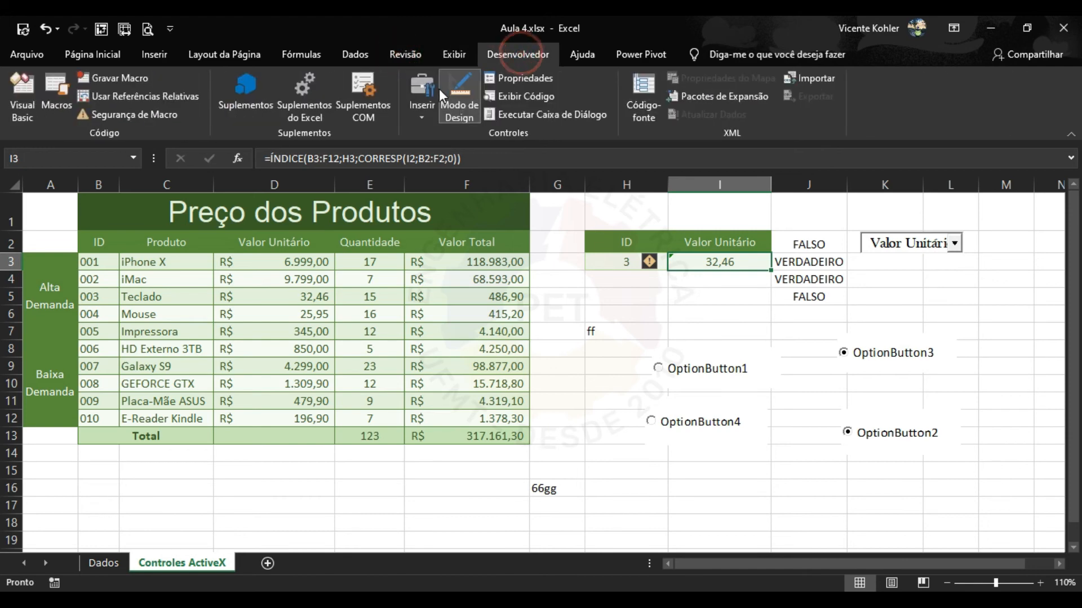
click(405, 54)
Protect the sheet again with a confirmed password and choose Quantidade in the combo box.
click(735, 98)
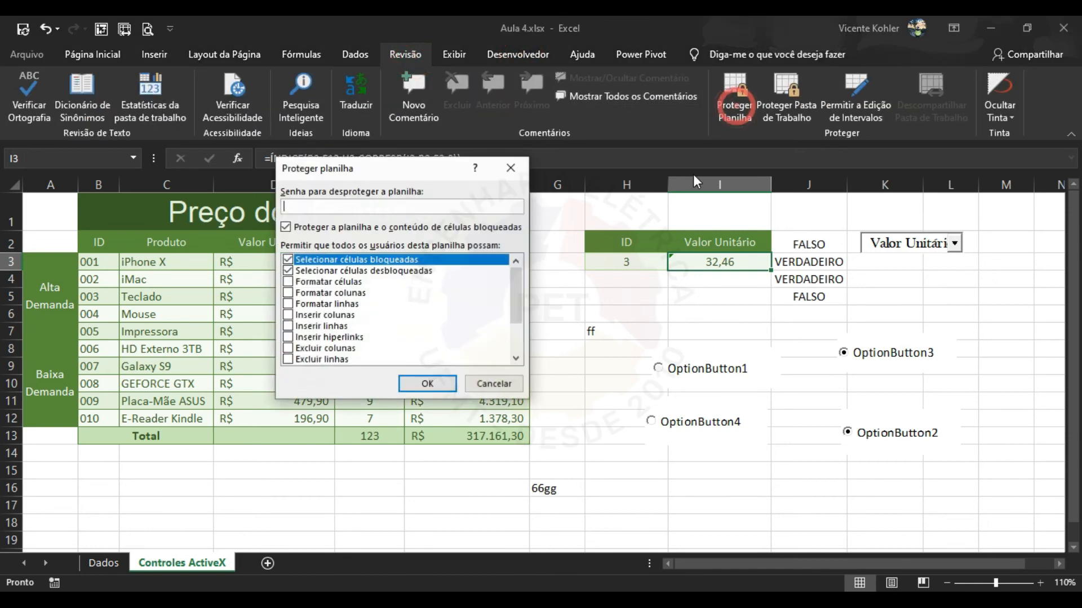
text(123)
click(428, 384)
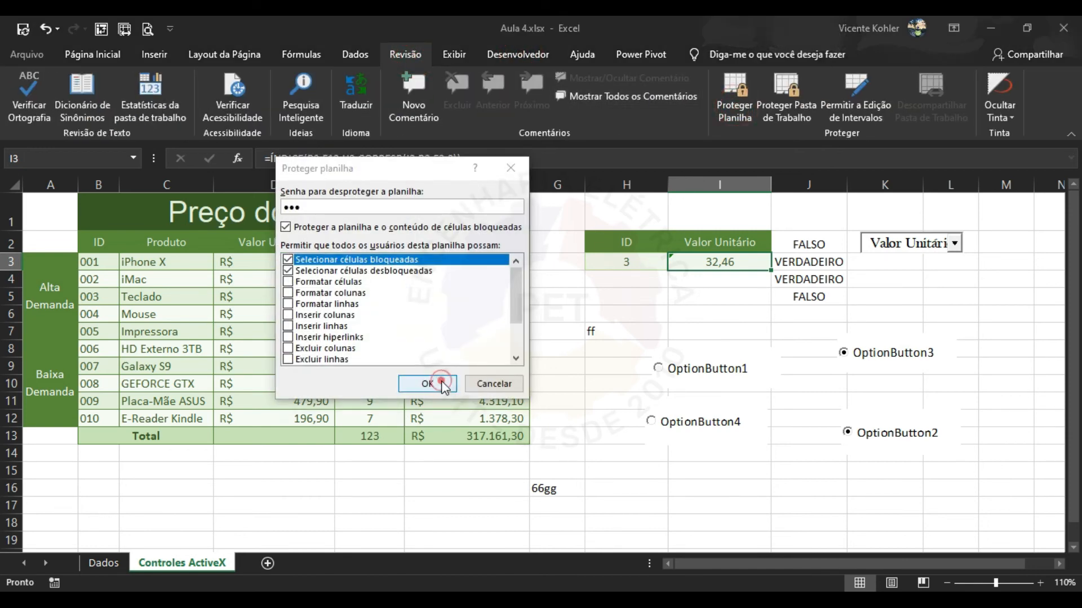
text(123)
click(439, 348)
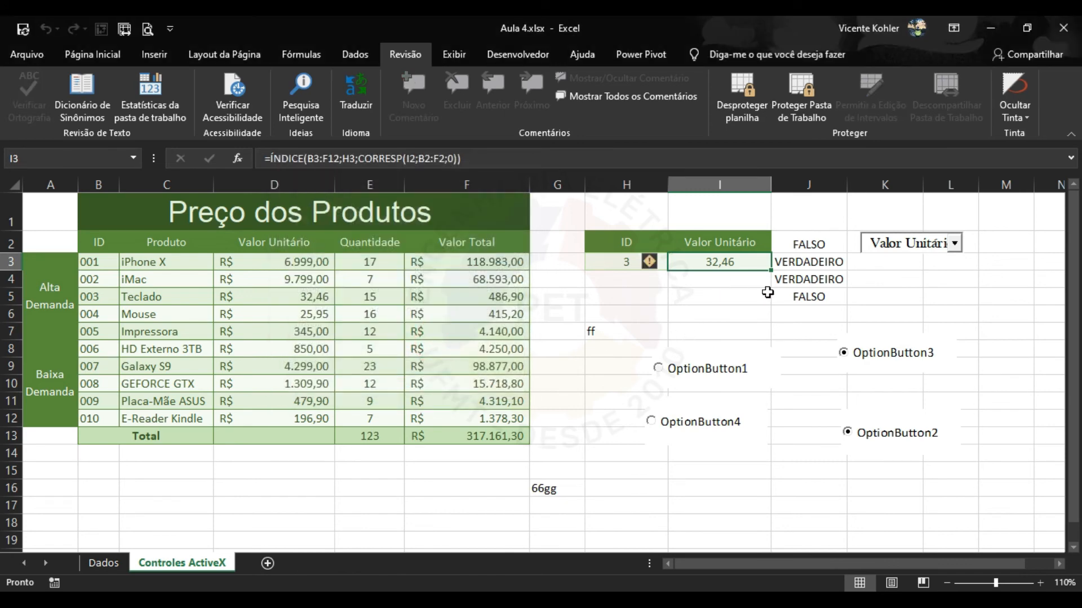
click(953, 244)
click(934, 294)
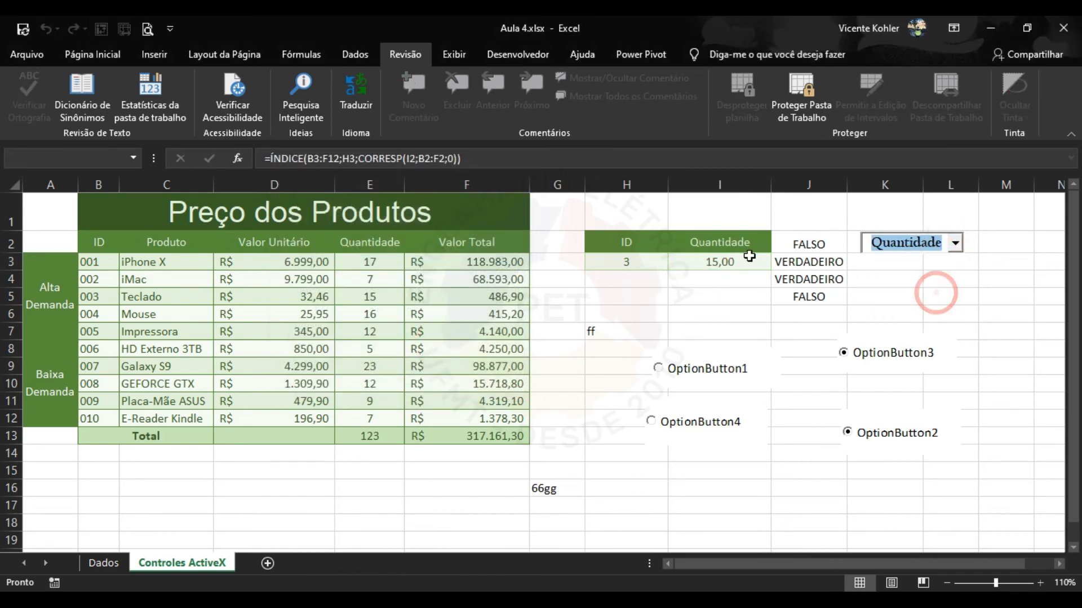
Try editing I6, OptionButton1 and J6, dismissing each protected-sheet warning.
double_click(718, 312)
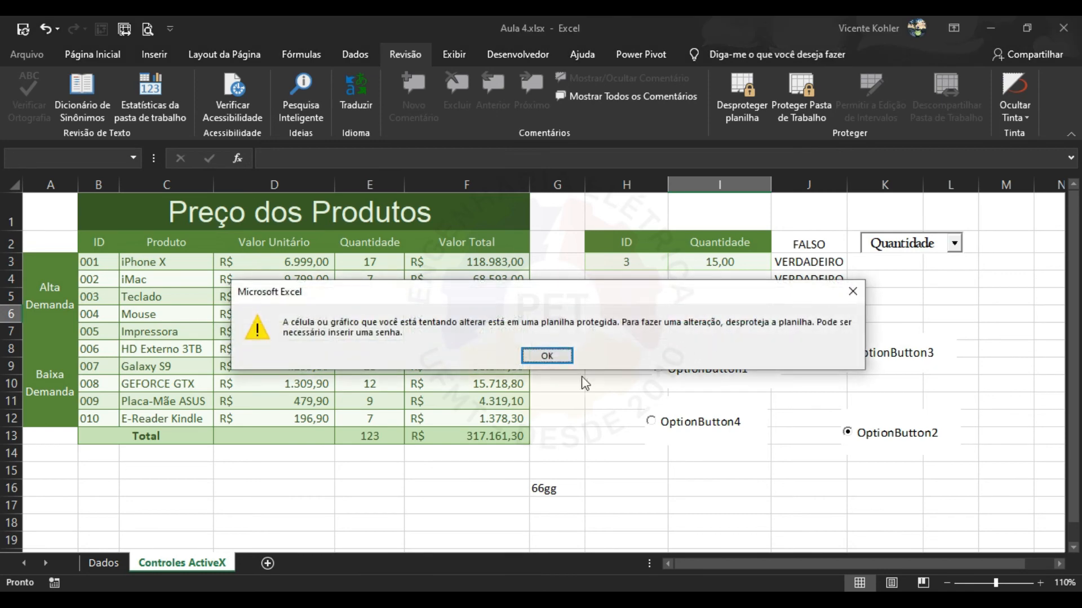
click(551, 355)
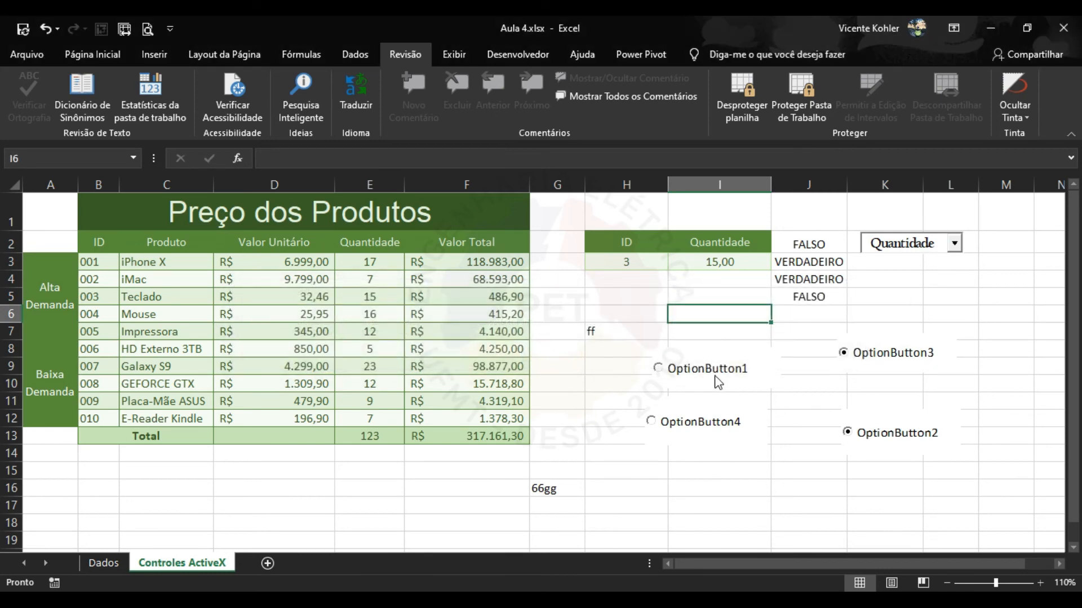
click(707, 371)
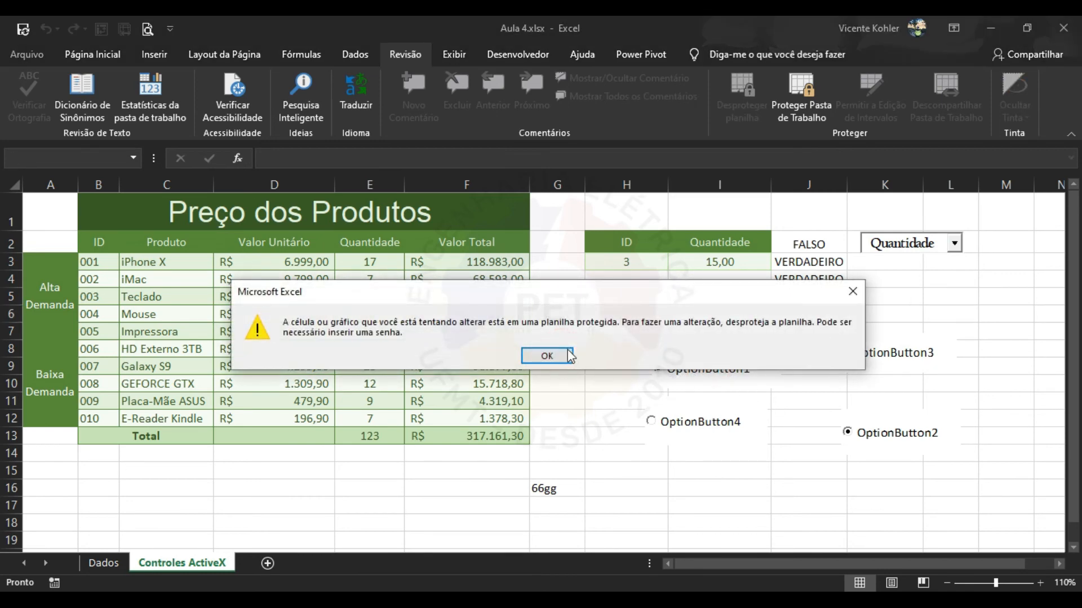
click(561, 355)
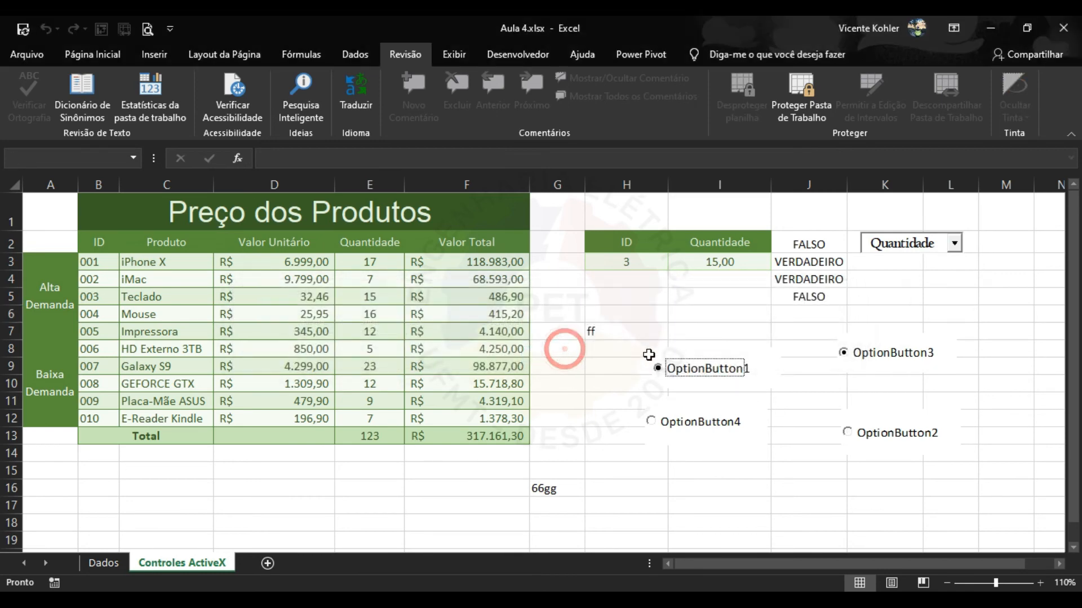
double_click(802, 315)
click(556, 357)
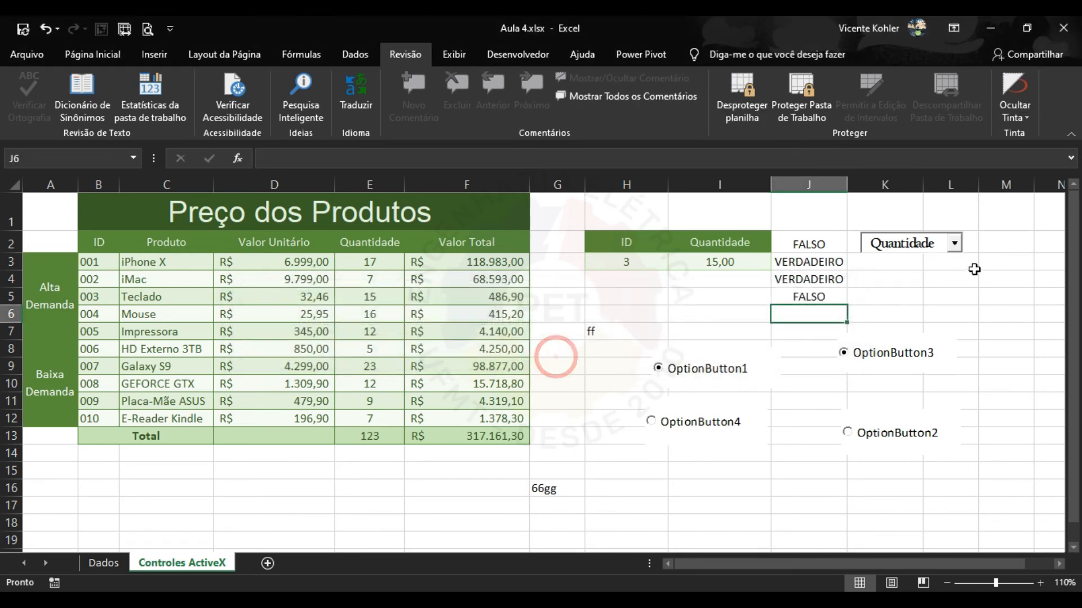
Switch the combo box to Valor Total, then back to Produto.
click(954, 243)
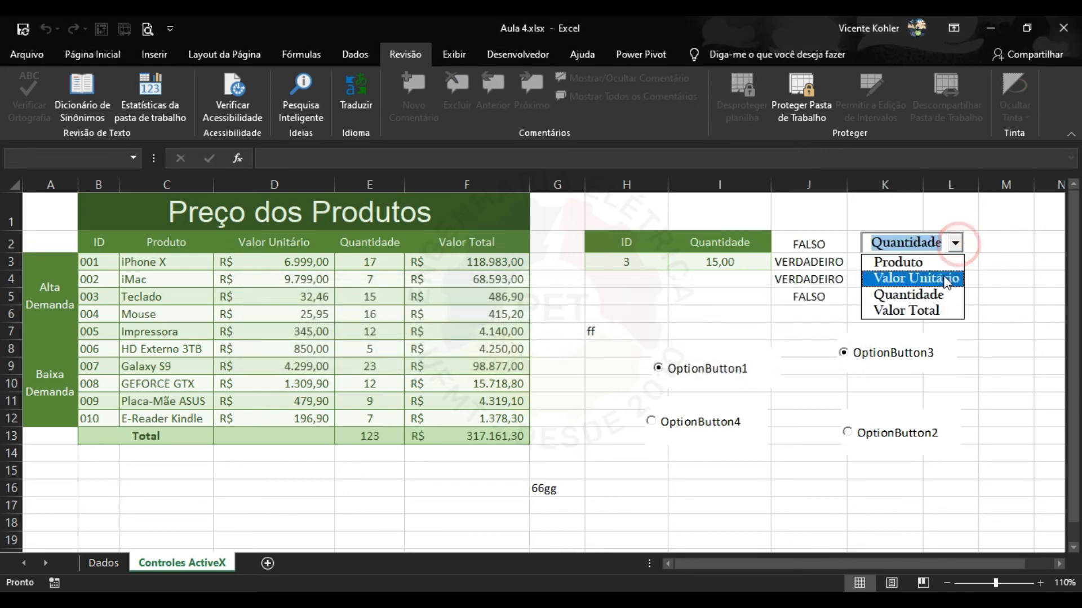
click(929, 309)
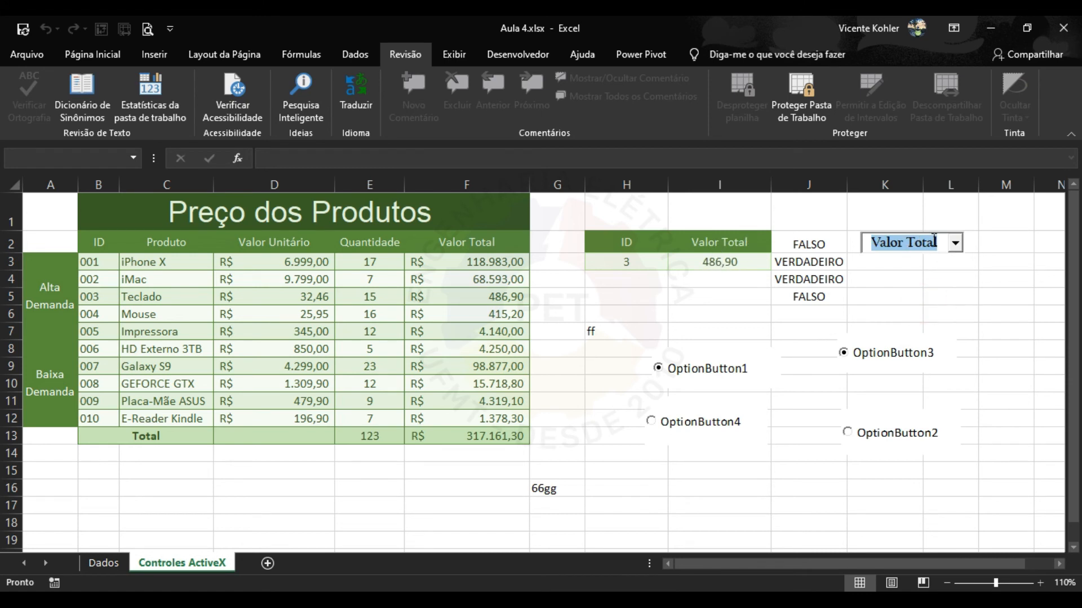
click(955, 243)
click(932, 262)
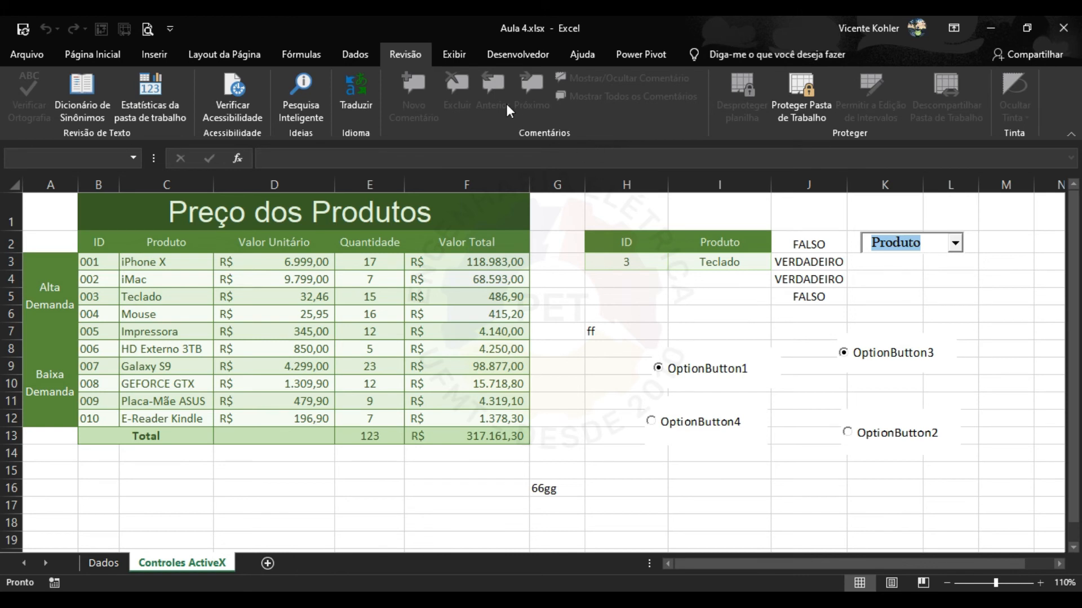
click(763, 206)
Unprotect the sheet with its password, then review and cancel the Protect Sheet permissions.
click(727, 101)
text(1234)
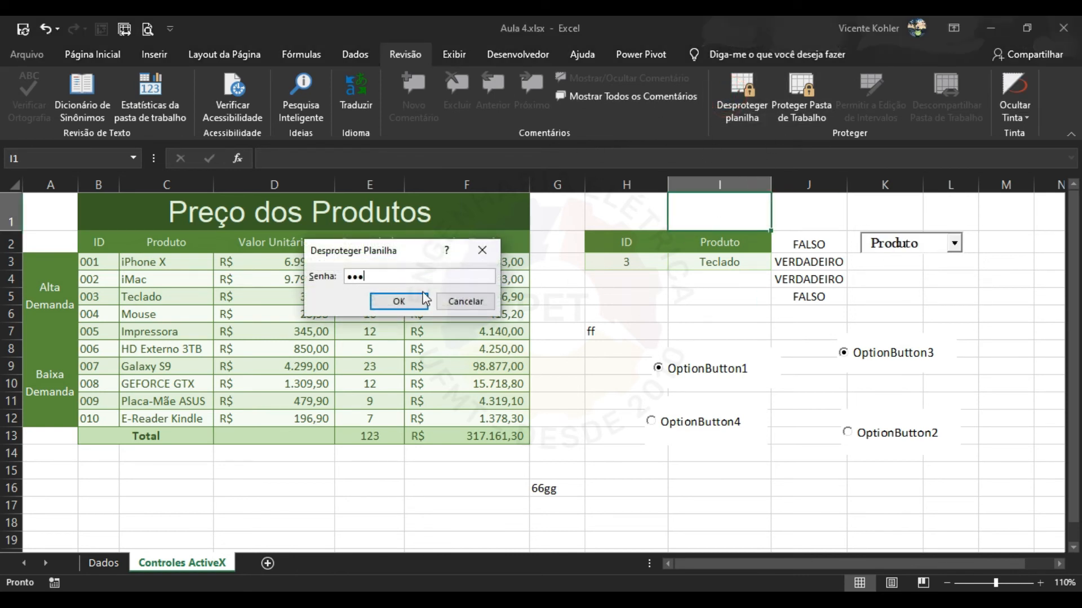
click(408, 303)
click(734, 102)
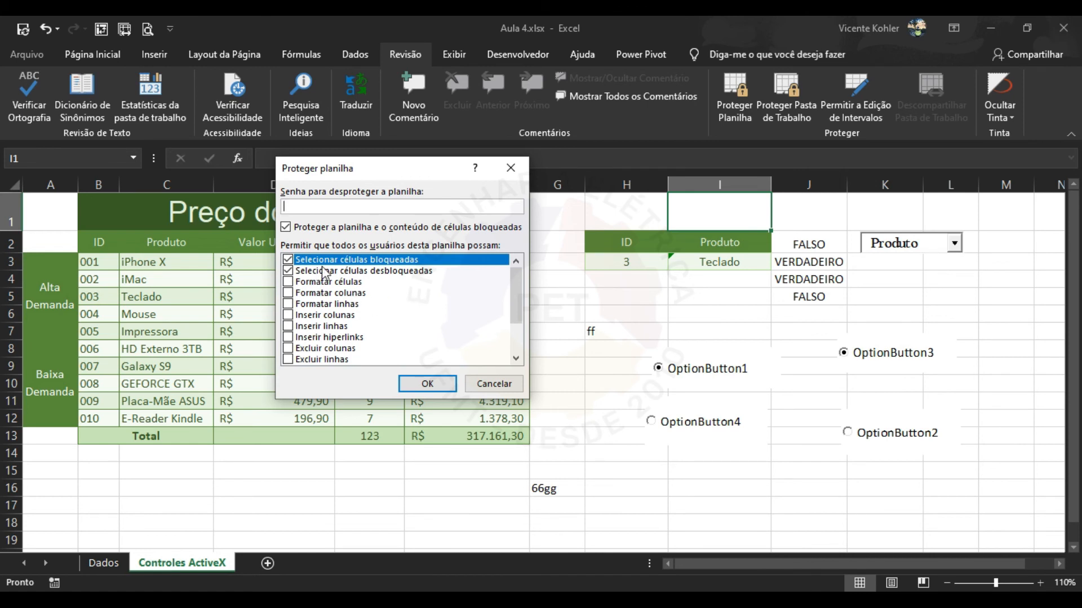
scroll(389, 322, down, 2)
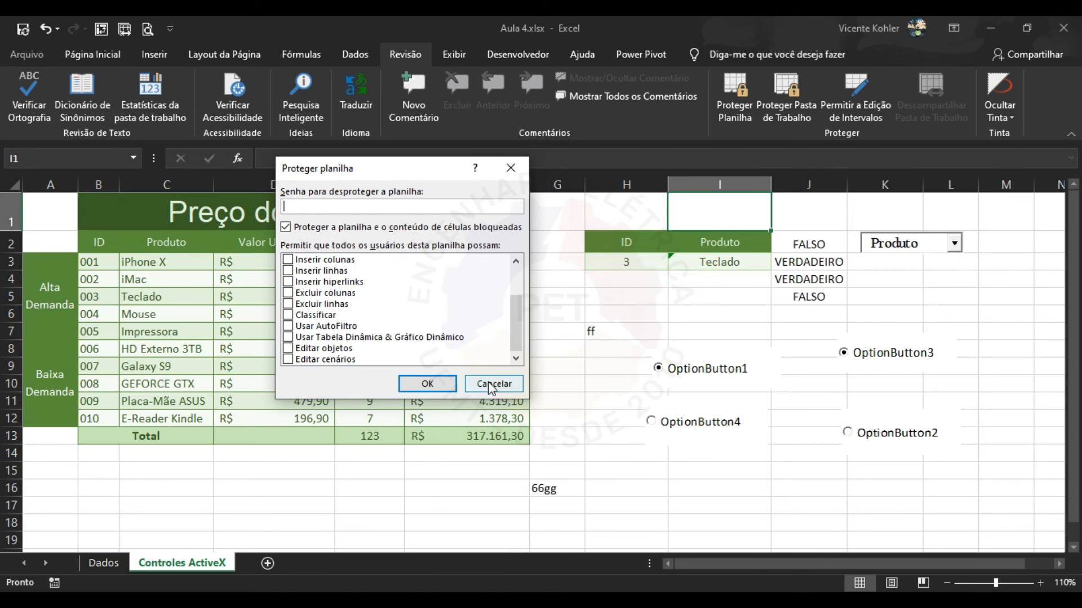
click(493, 383)
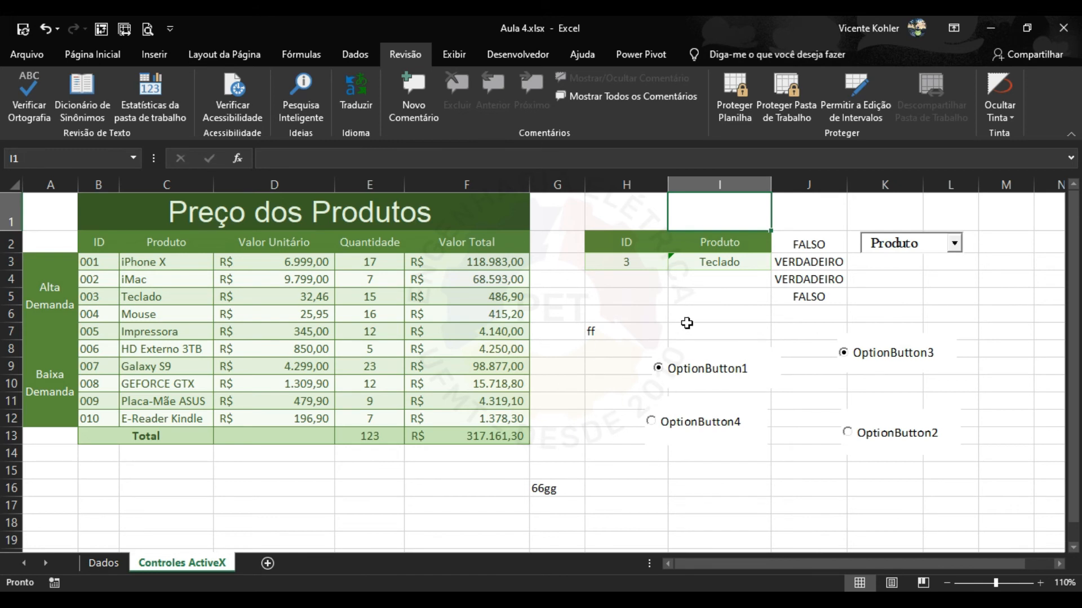
click(655, 333)
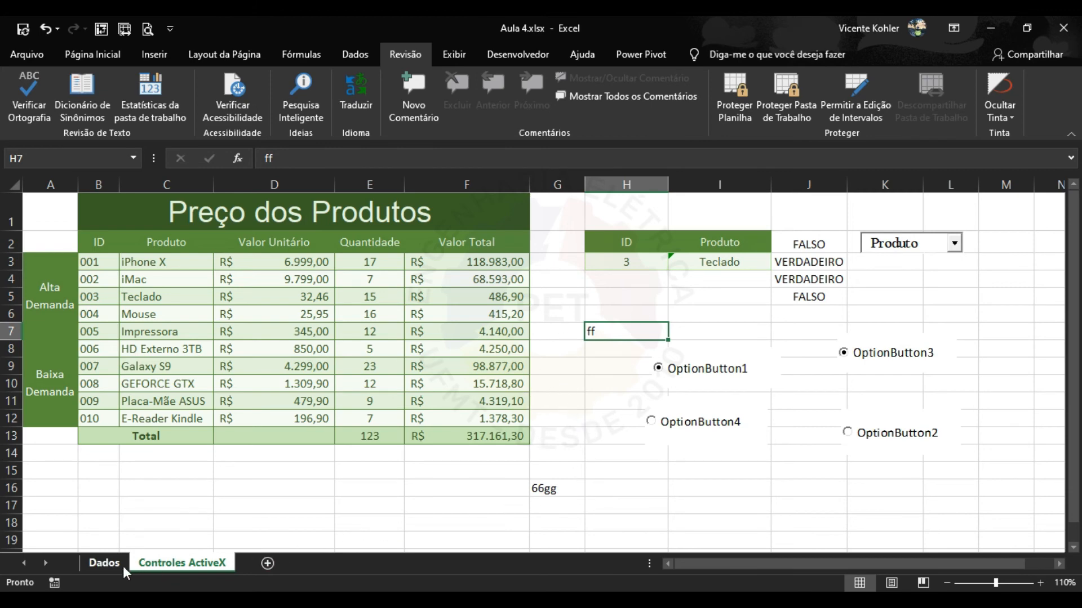
click(100, 565)
click(150, 562)
click(107, 563)
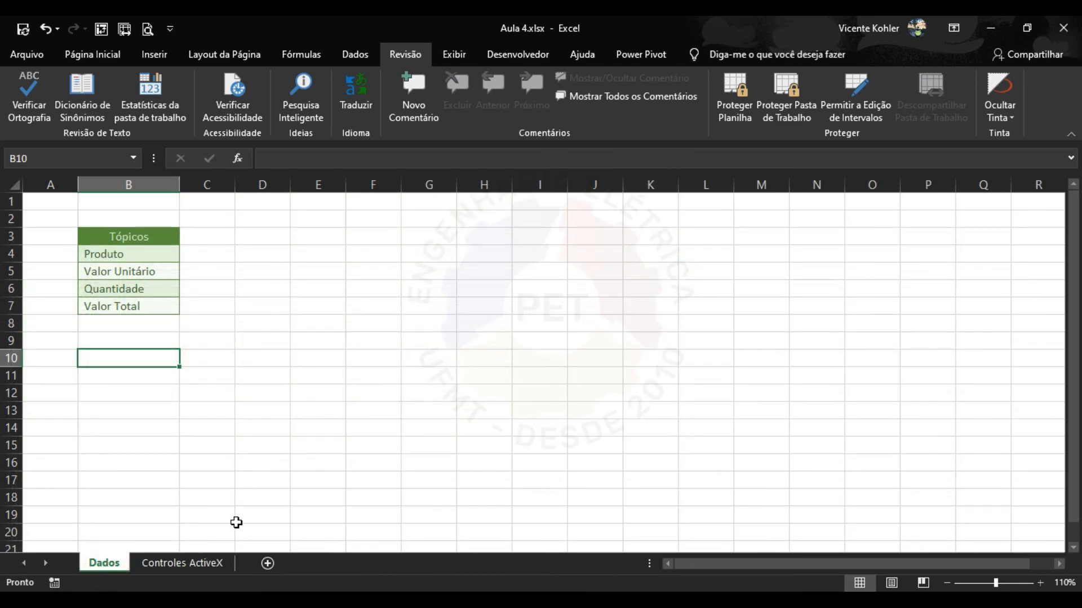
click(182, 562)
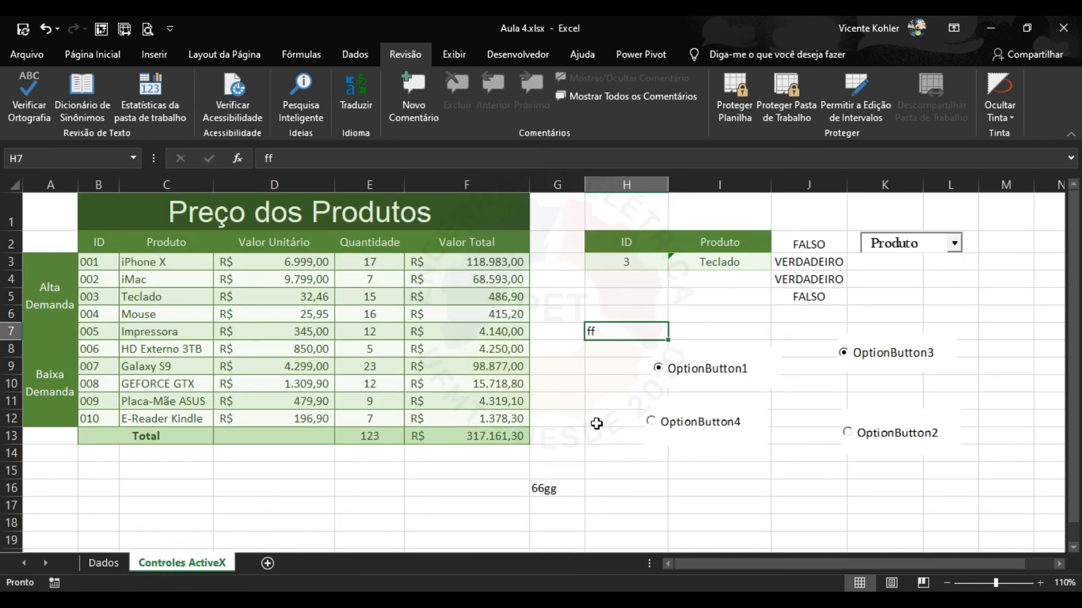
click(599, 471)
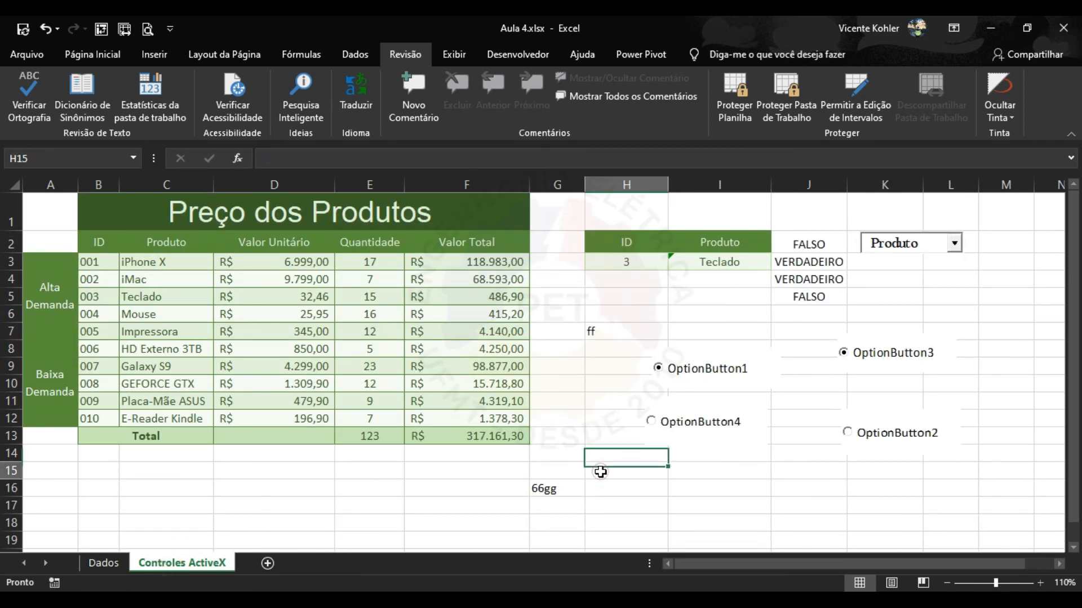
Protect the workbook structure with a confirmed password.
click(800, 93)
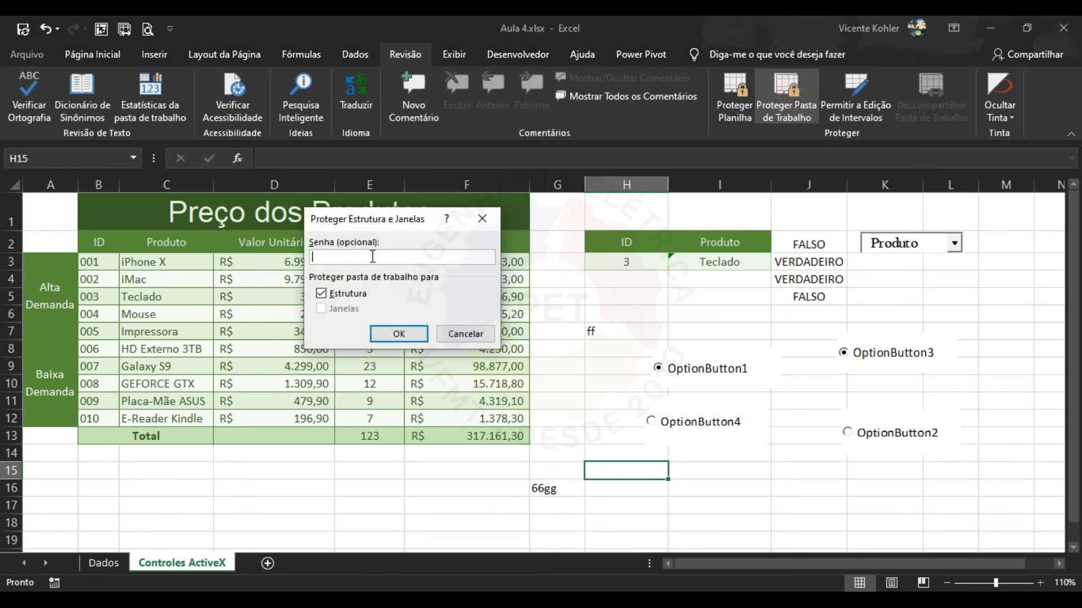
text(123)
click(413, 329)
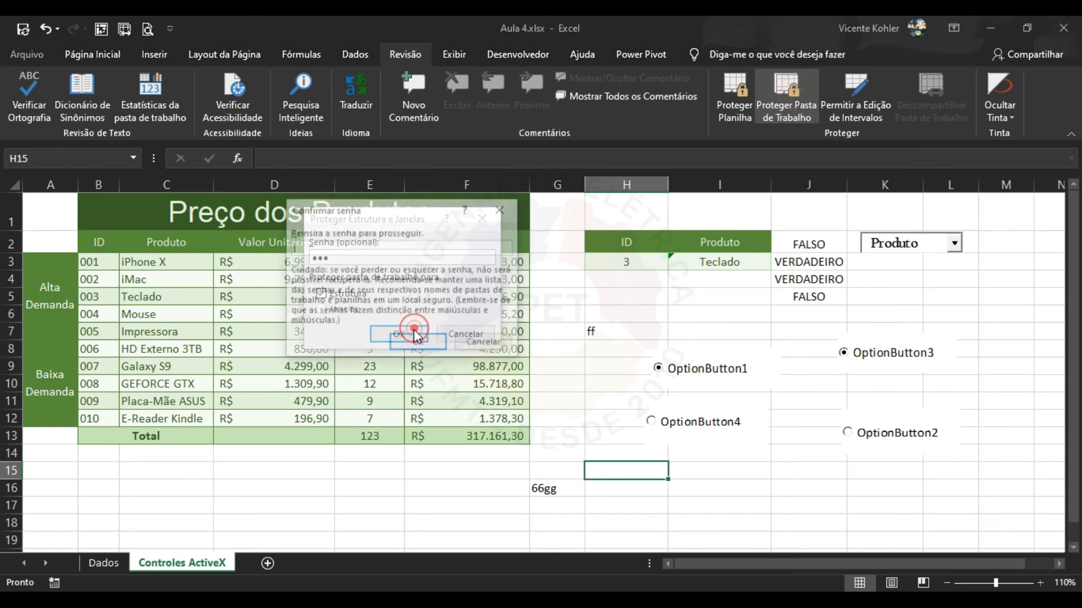
text(123)
click(418, 342)
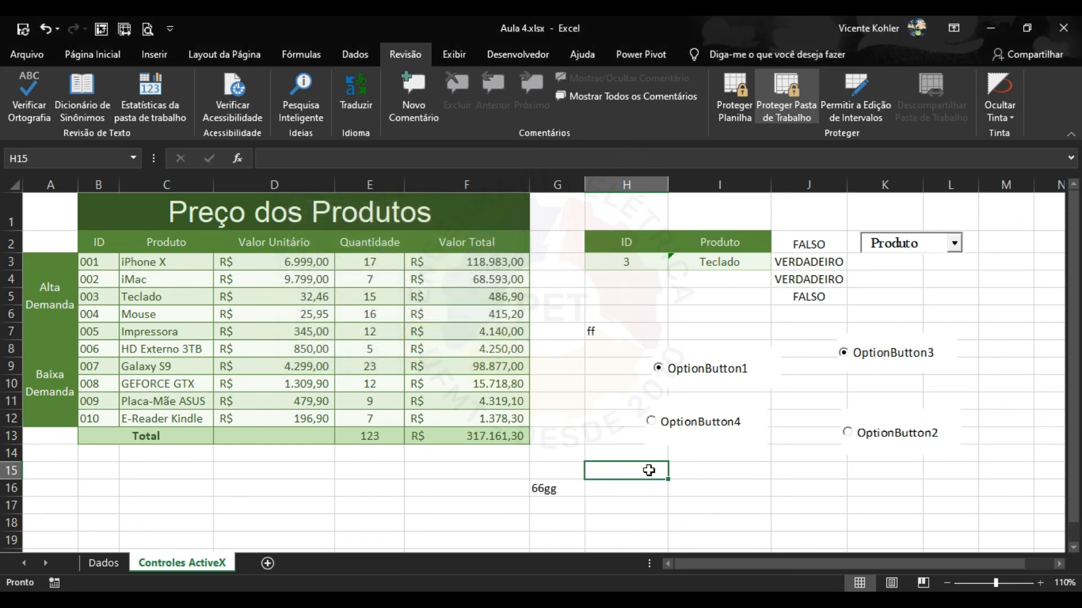
Type fff into cells I15 and I16.
double_click(717, 475)
text(fff)
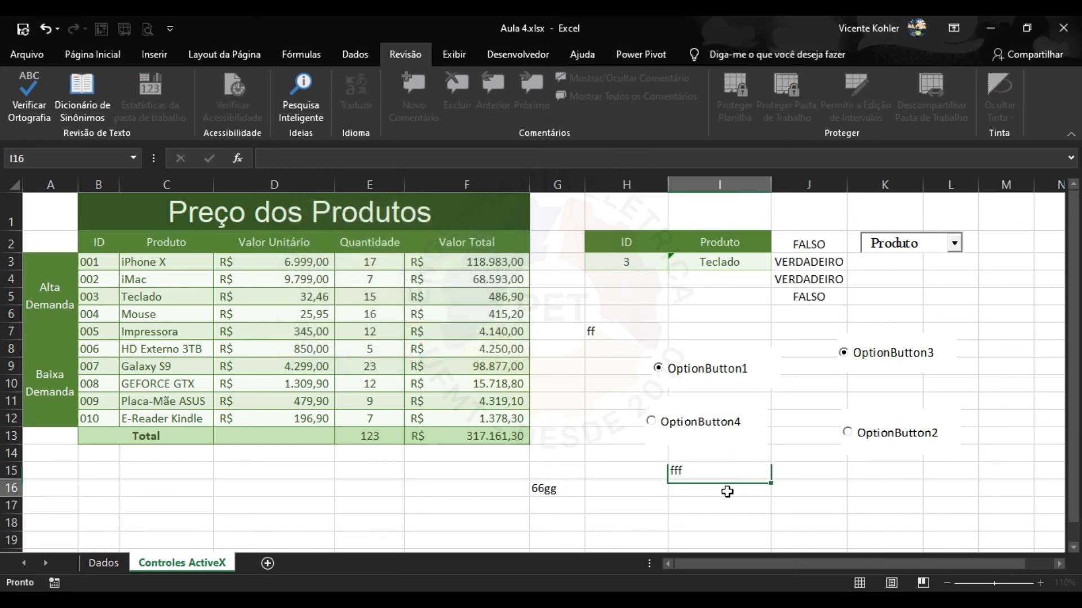
click(727, 492)
text(fff)
click(784, 490)
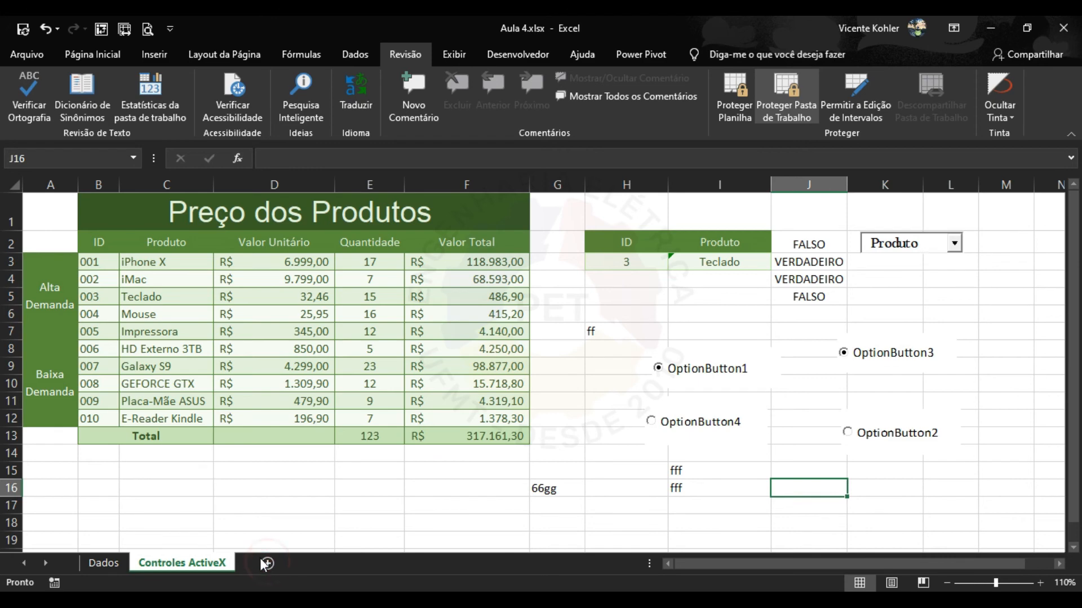
Check Dados' disabled tab options, unprotect the workbook with its password, and return to Controles ActiveX.
right_click(115, 561)
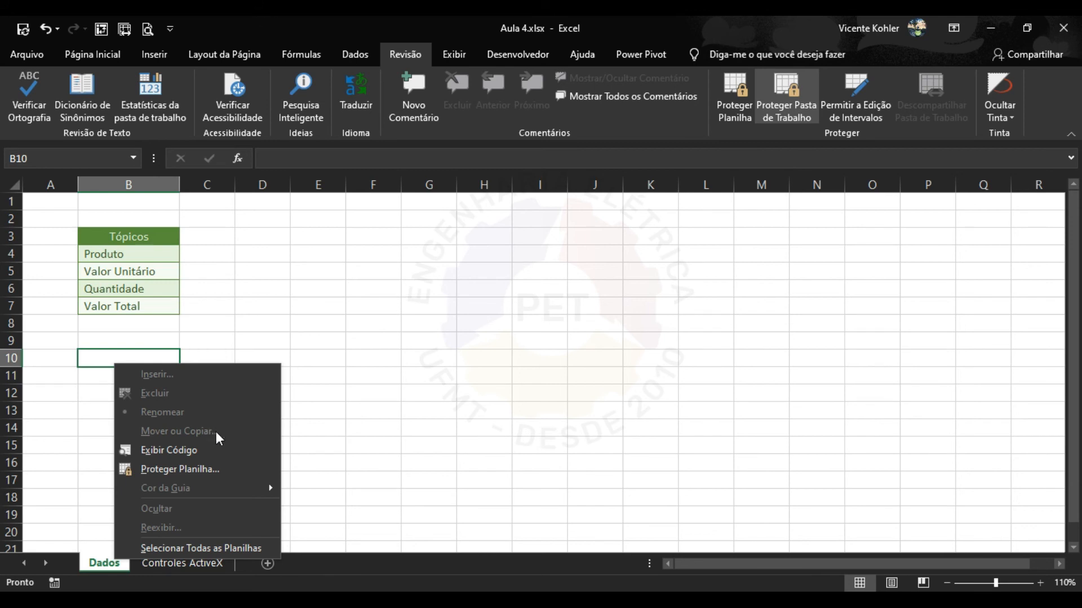
click(351, 394)
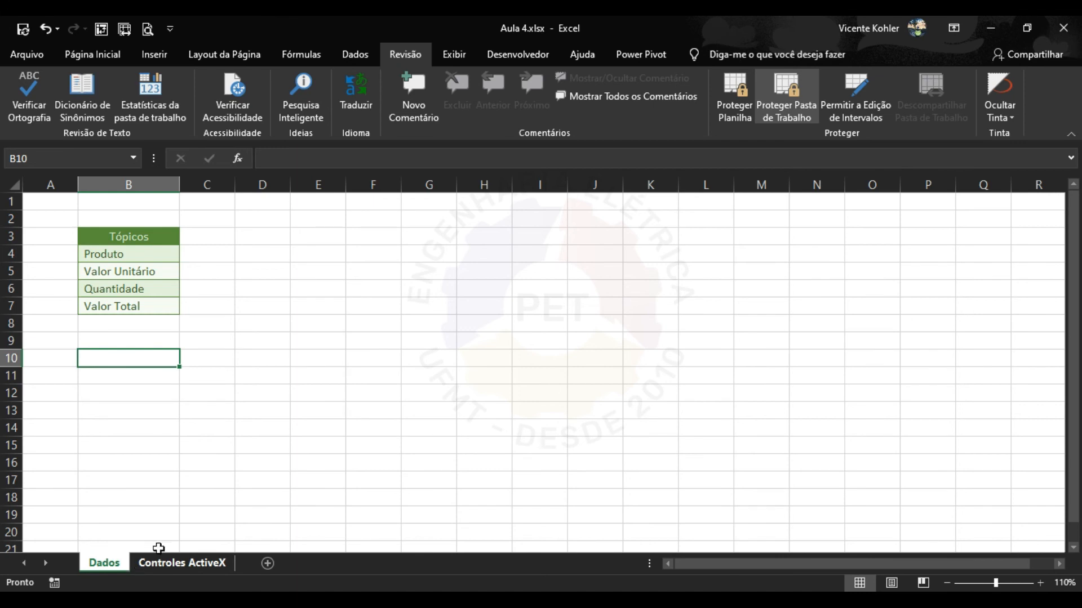
click(789, 110)
text(123)
click(410, 308)
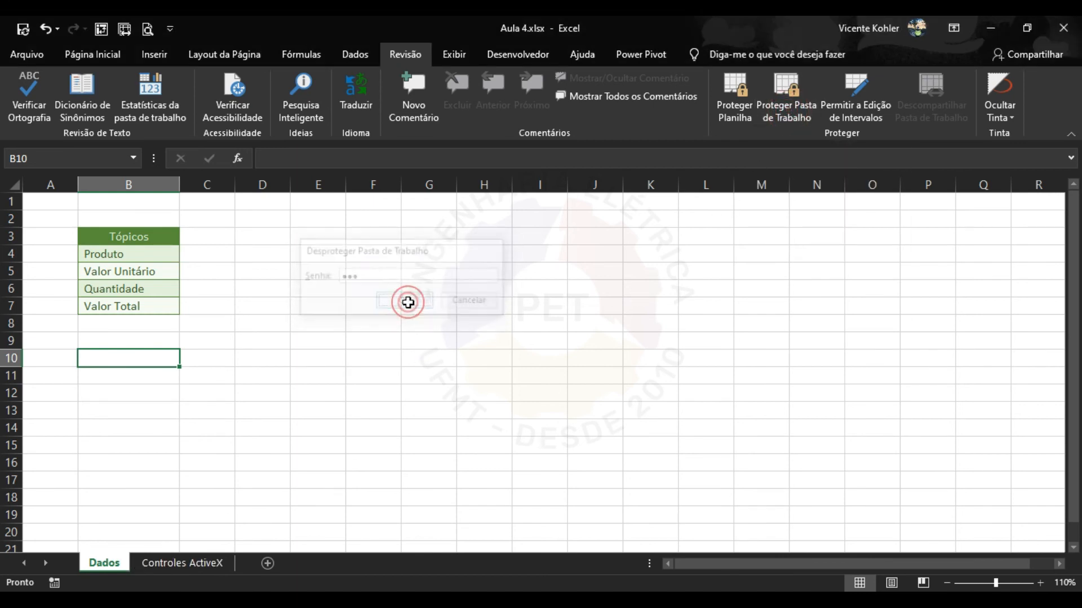
click(221, 559)
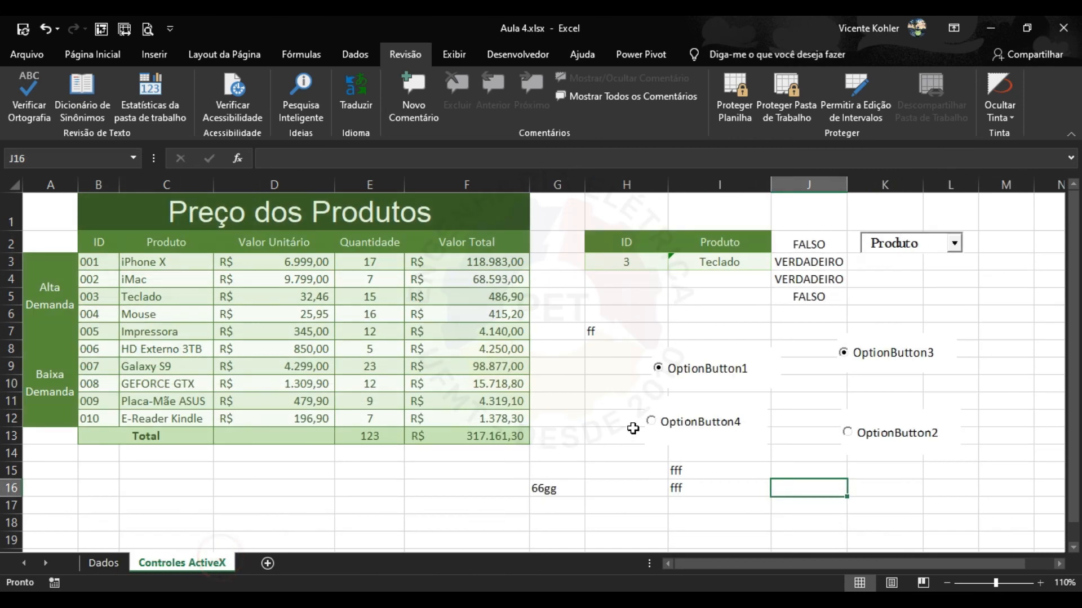
click(587, 444)
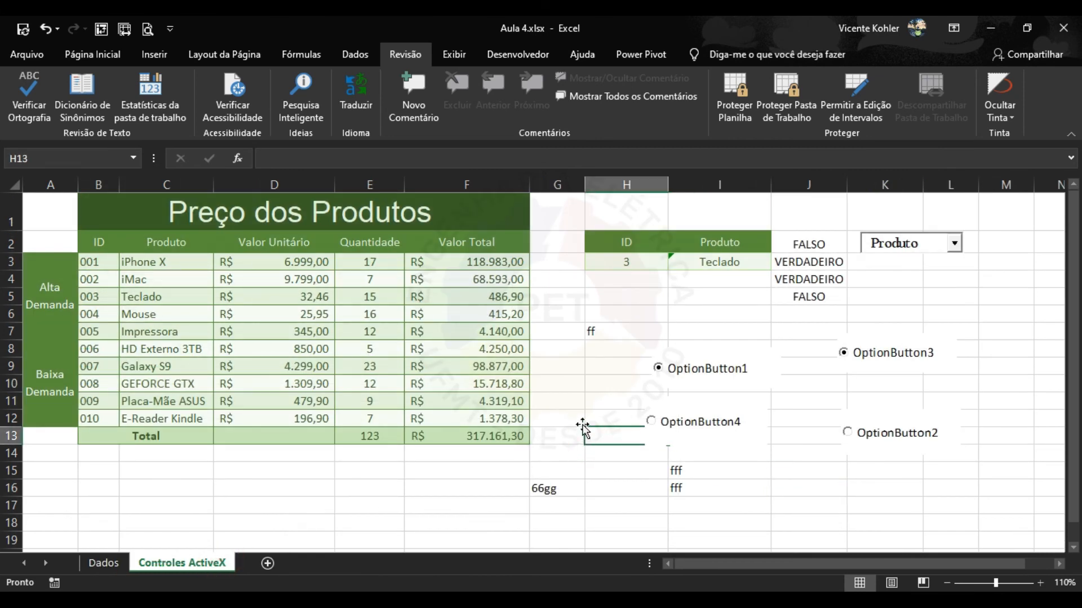
click(455, 503)
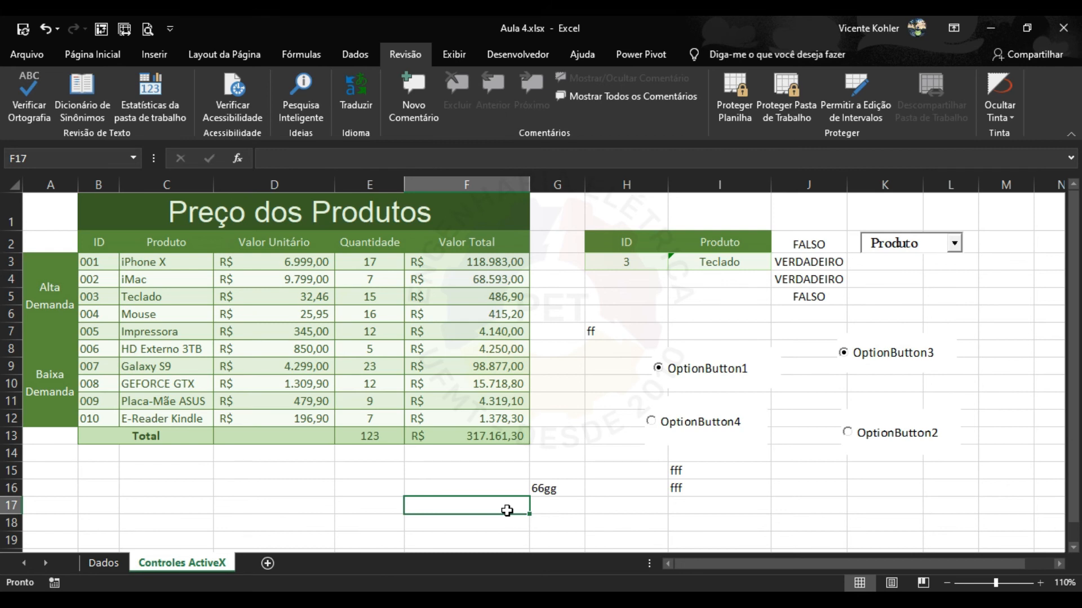
click(392, 503)
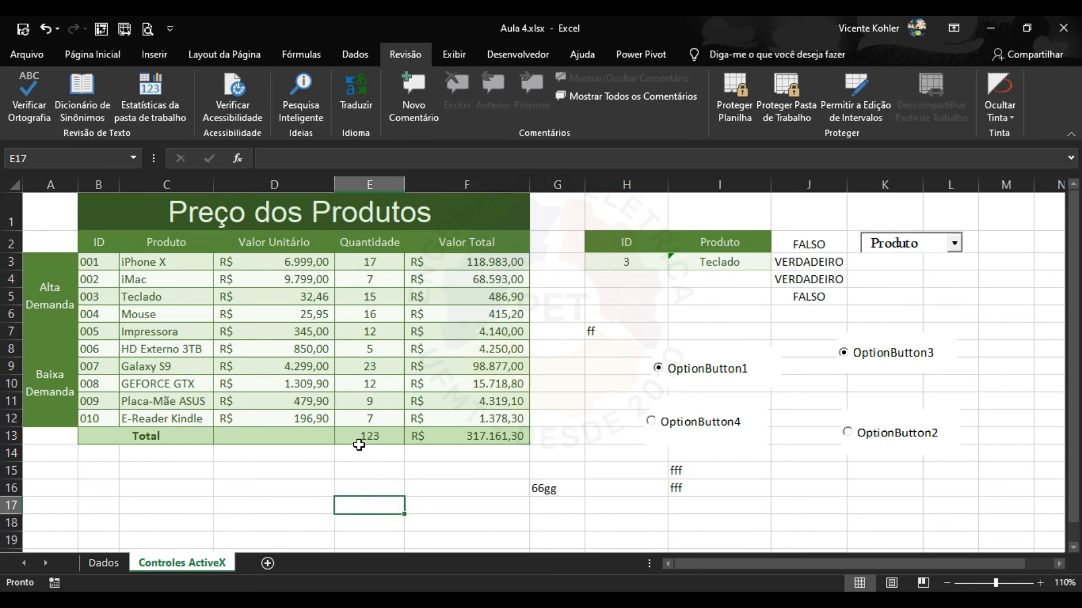
click(35, 57)
Save Aula 4.xlsx to the Aulas folder with the Opções gerais password settings opened alongside.
click(59, 264)
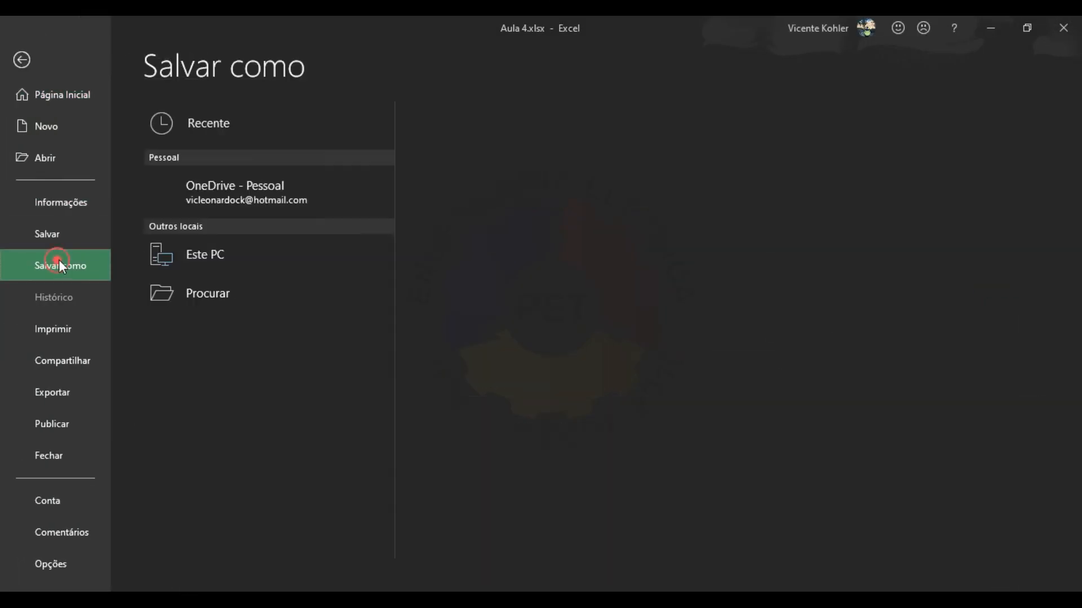
click(256, 335)
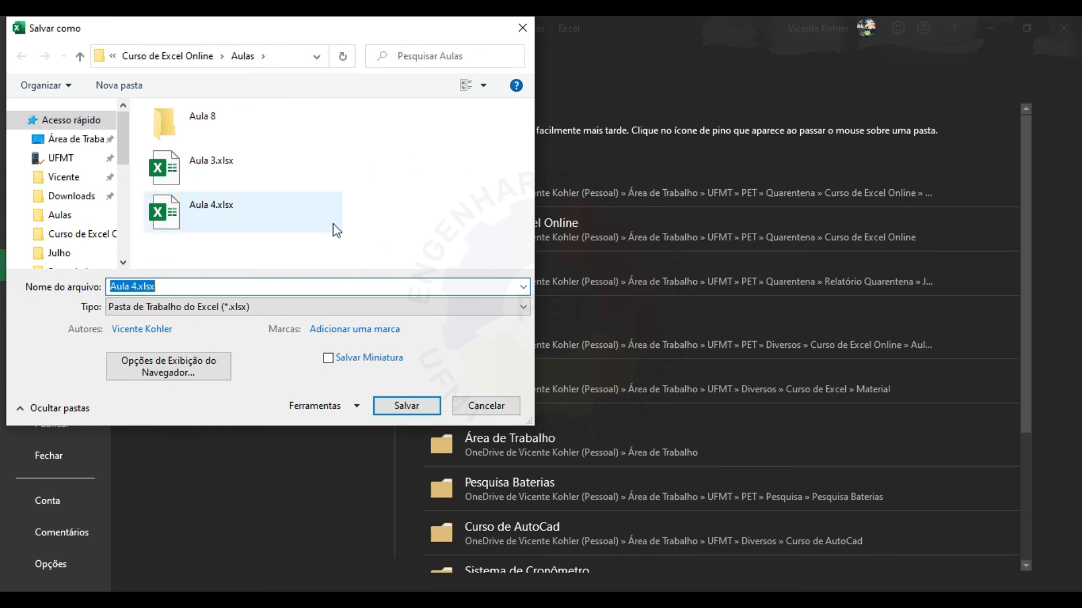
click(354, 408)
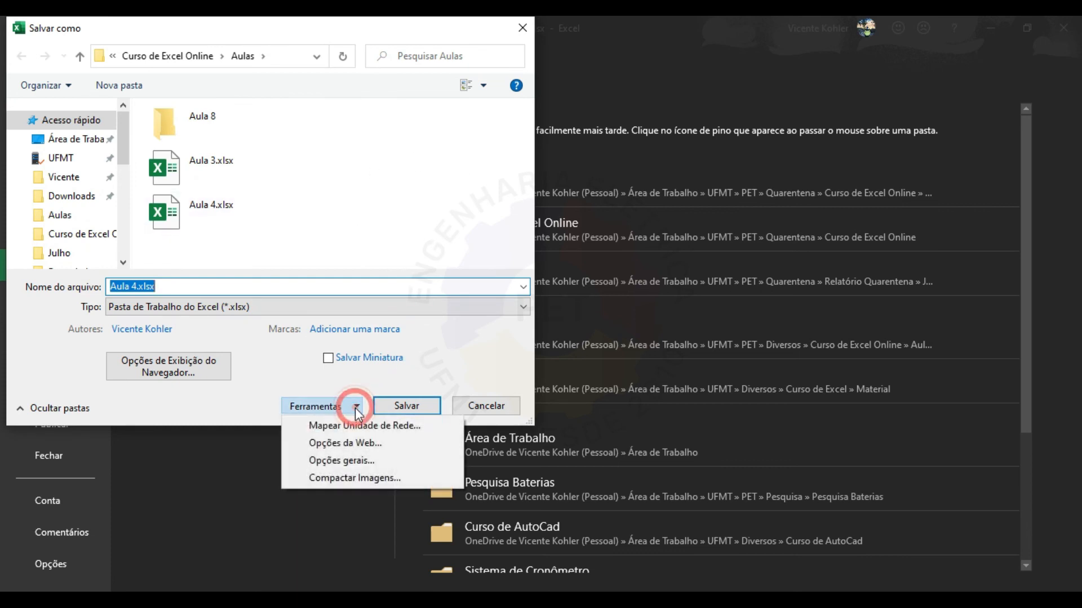
click(353, 460)
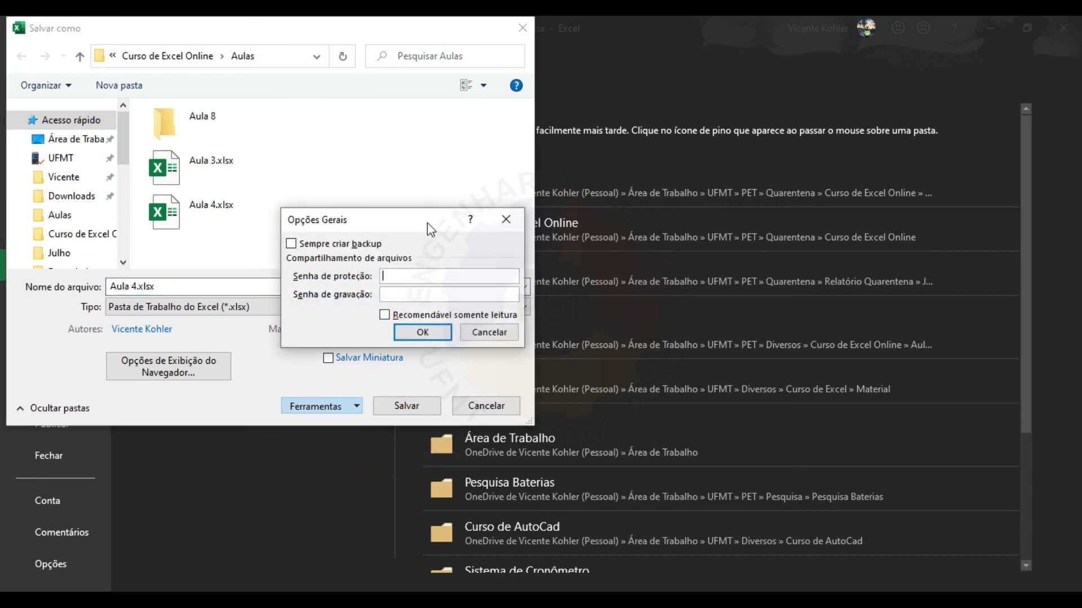
drag(427, 223, 799, 224)
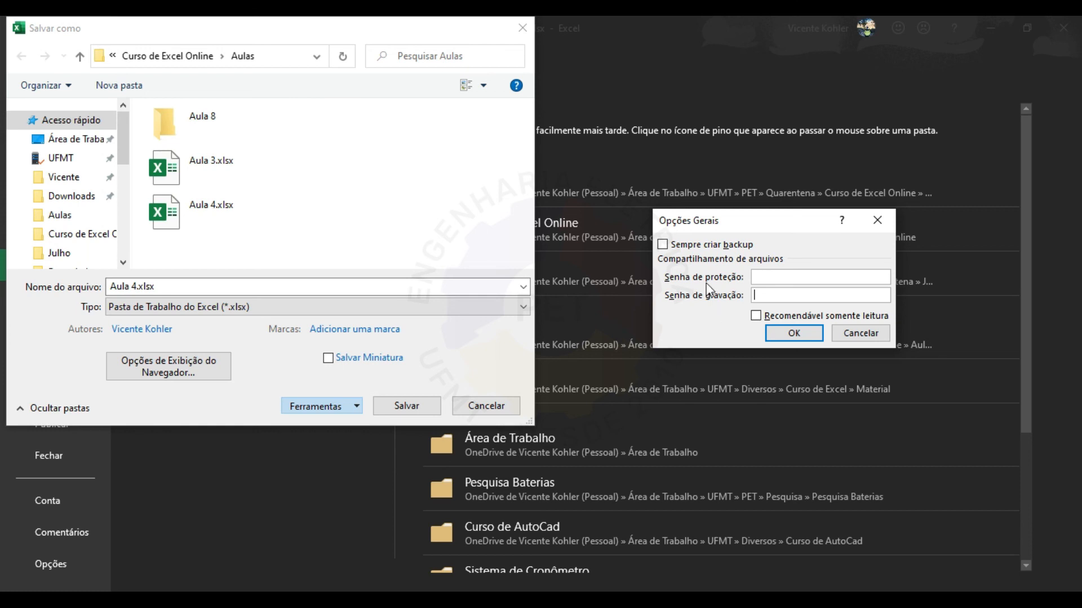
In General Options, enter a password to open and a password to modify.
click(788, 276)
click(333, 247)
click(785, 276)
text(123)
click(782, 292)
text(1234)
Accept the options and re-enter both passwords to confirm them.
click(799, 332)
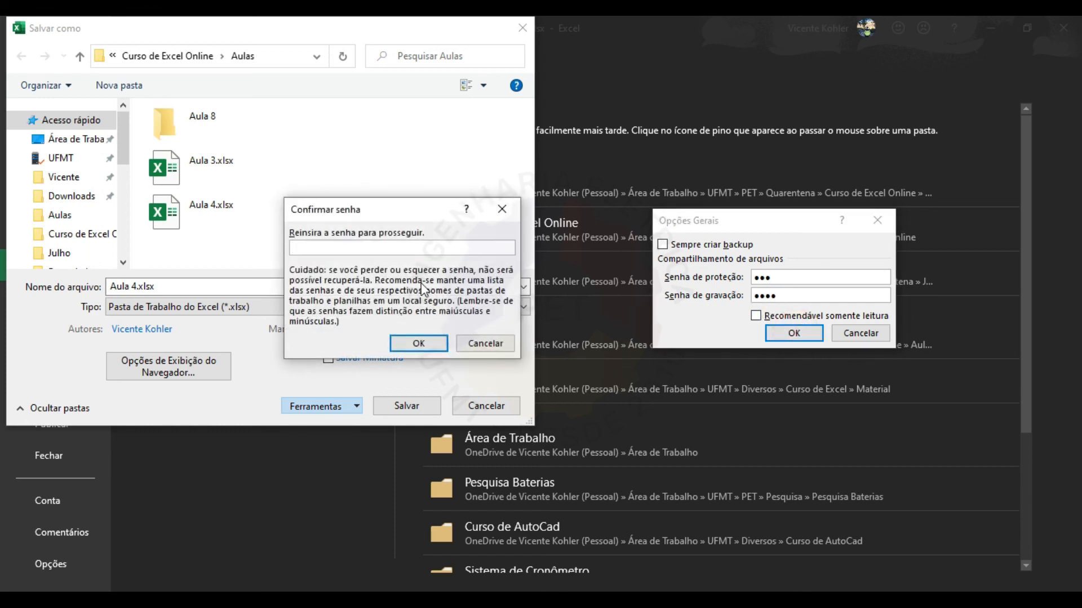
text(123)
click(431, 342)
text(1234)
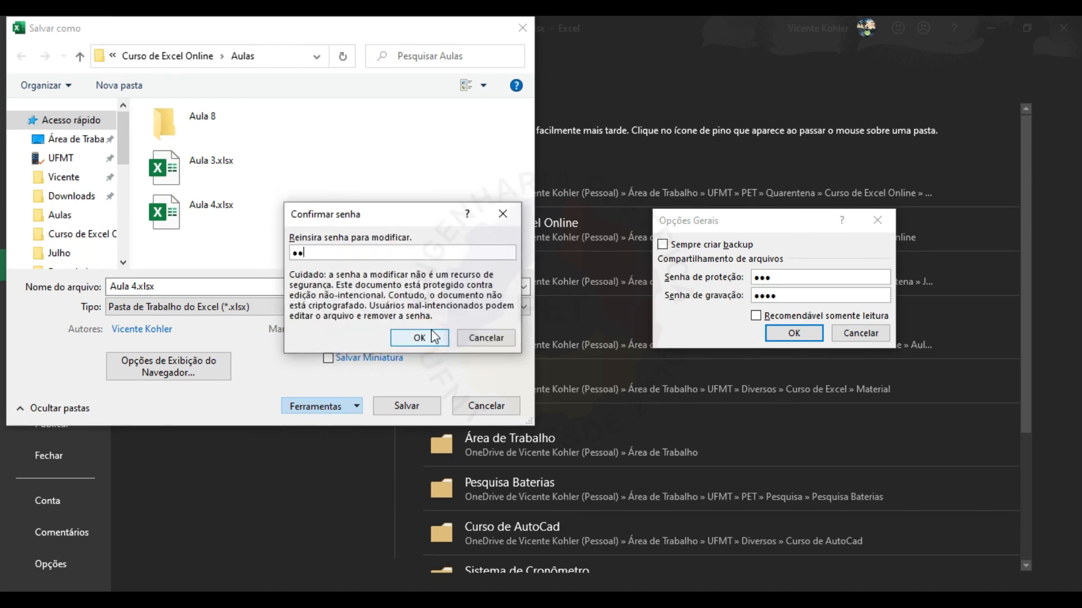
click(420, 338)
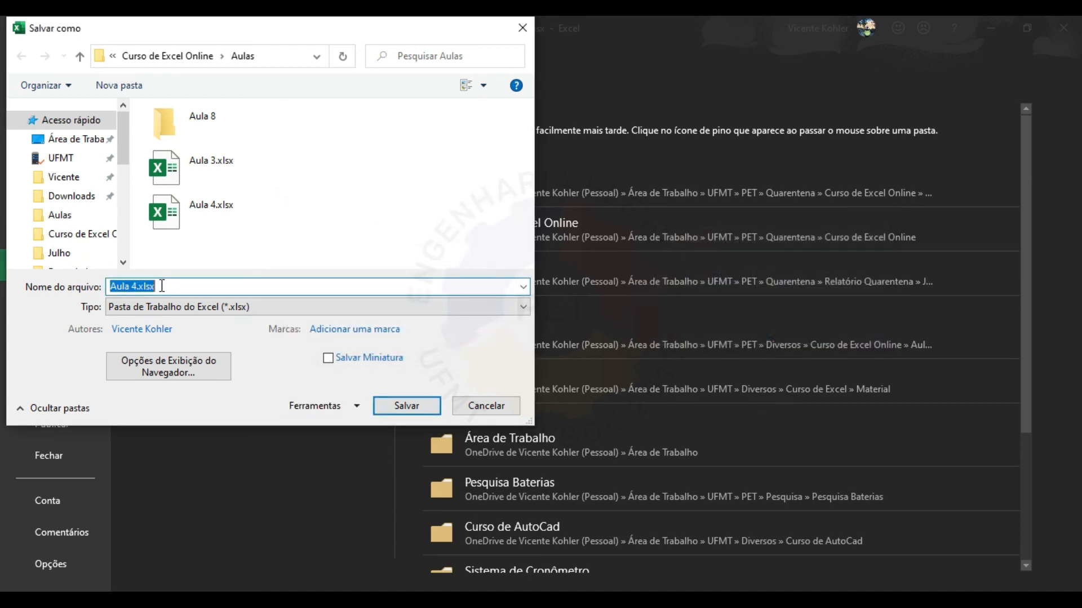
Save the protected workbook under the new name 'Aula 4 teste.xlsx'.
click(138, 286)
click(136, 287)
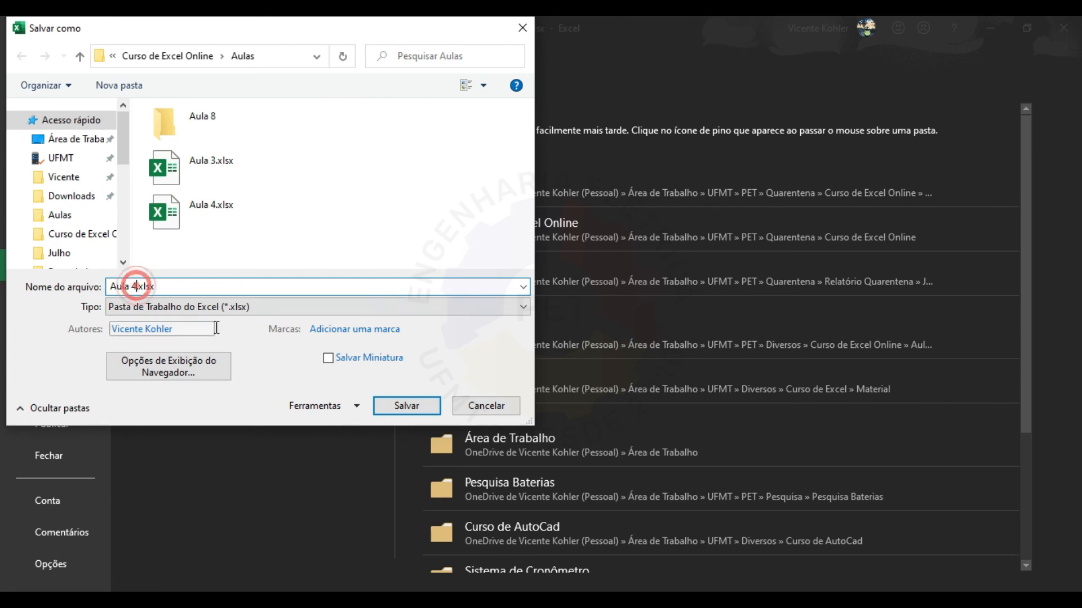
text(teste)
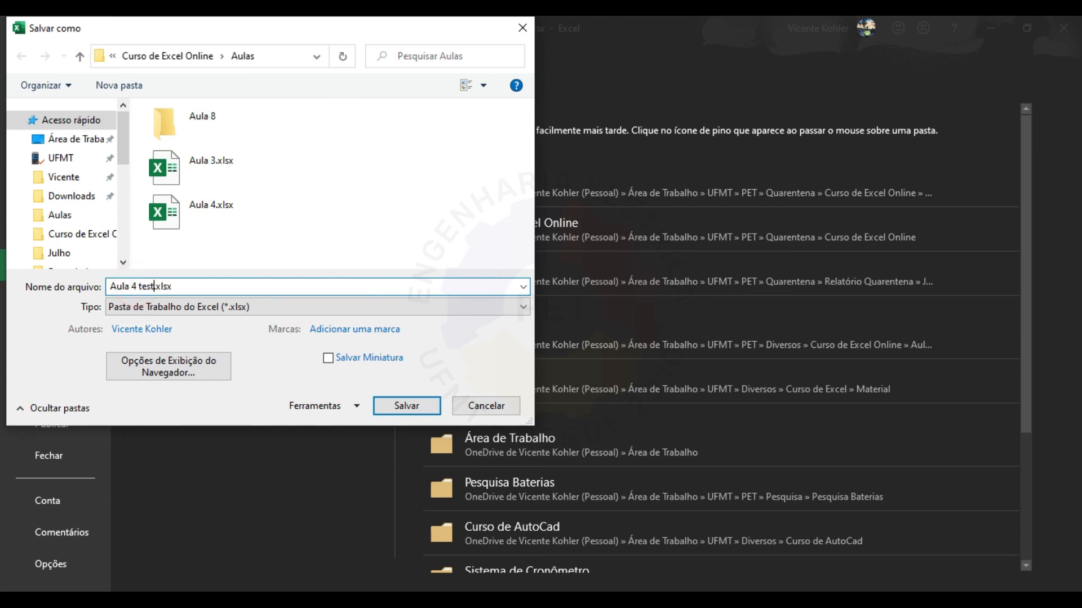
click(406, 406)
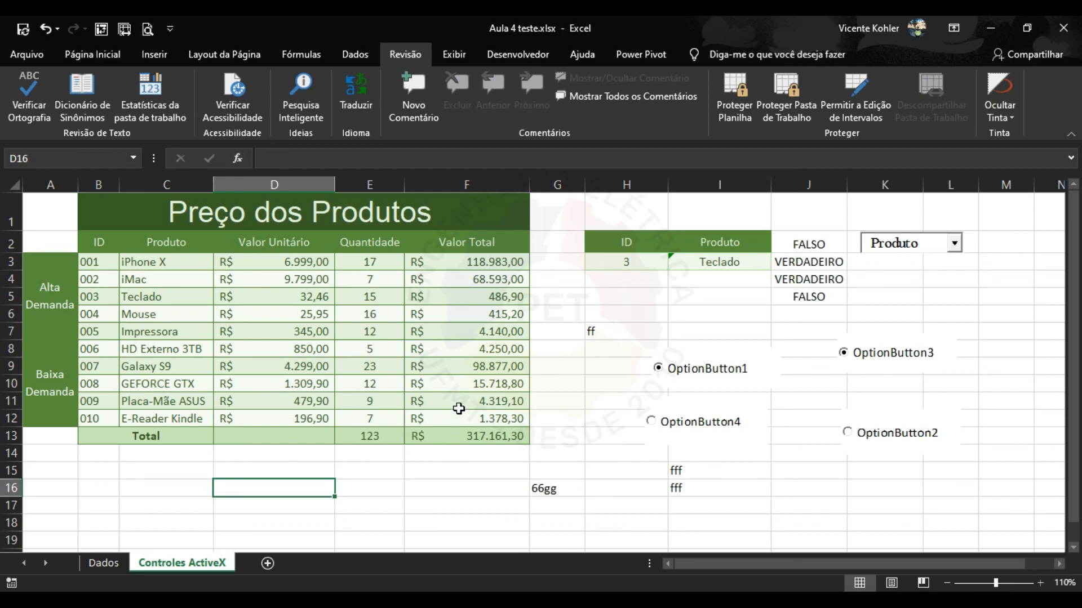
Close the workbook and reopen Aula 4 teste.xlsx from the recent files list.
key(alt+F4)
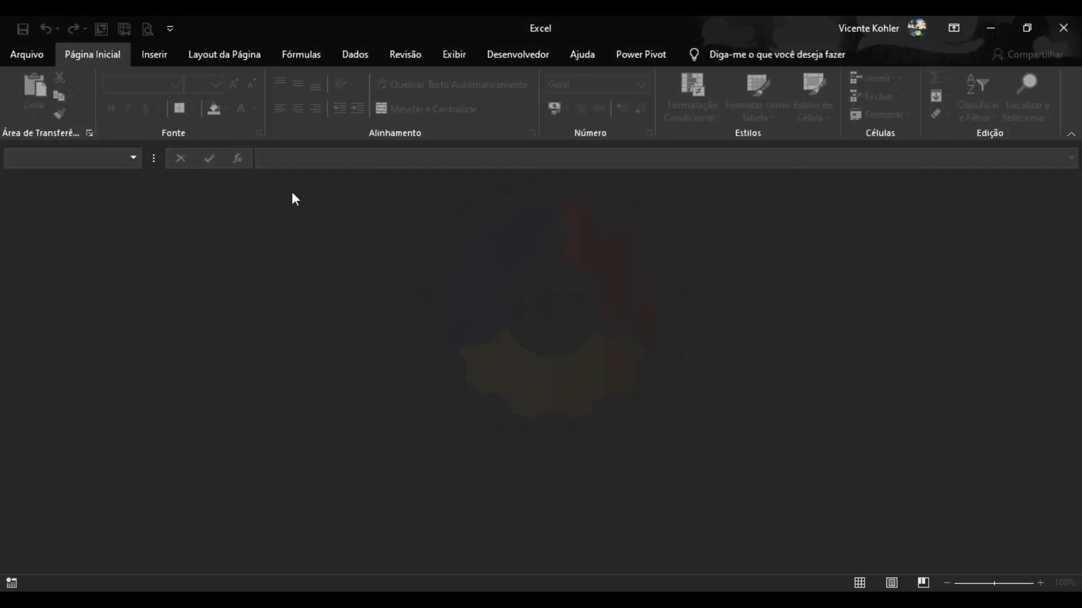
click(35, 54)
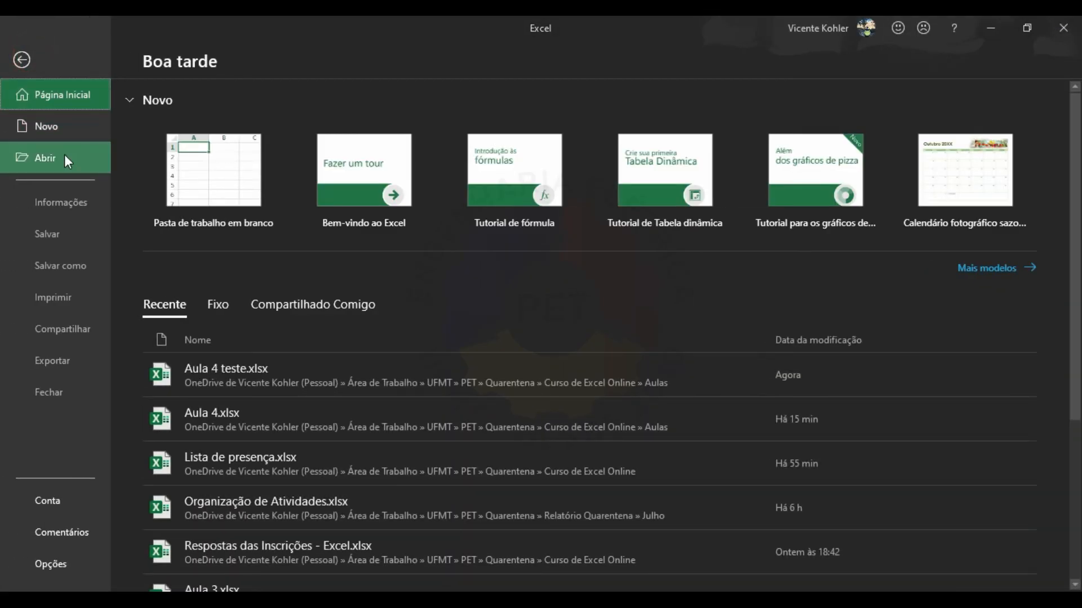
click(64, 154)
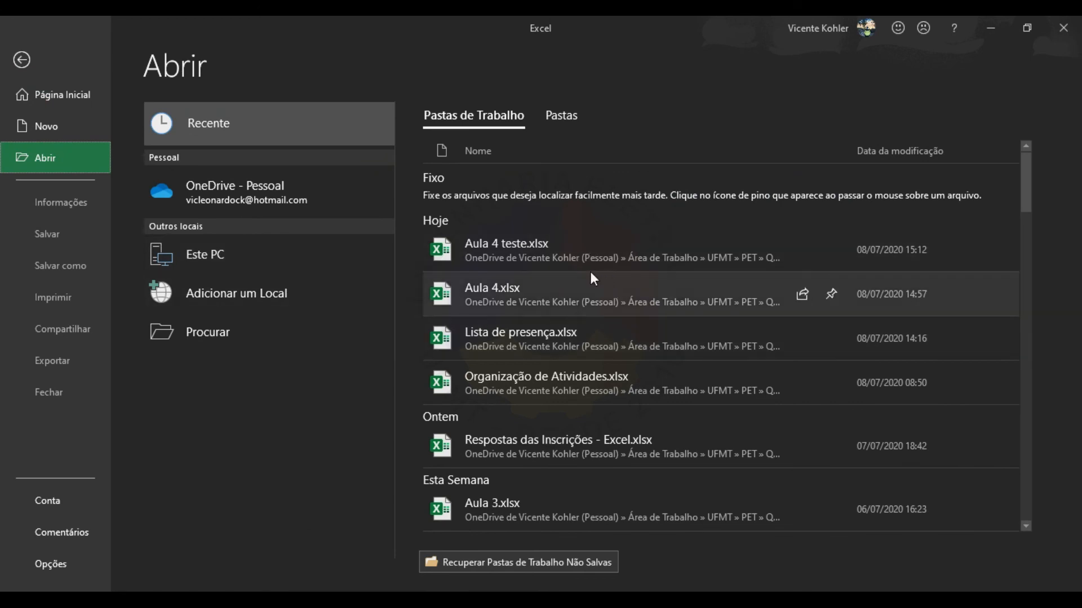
click(589, 247)
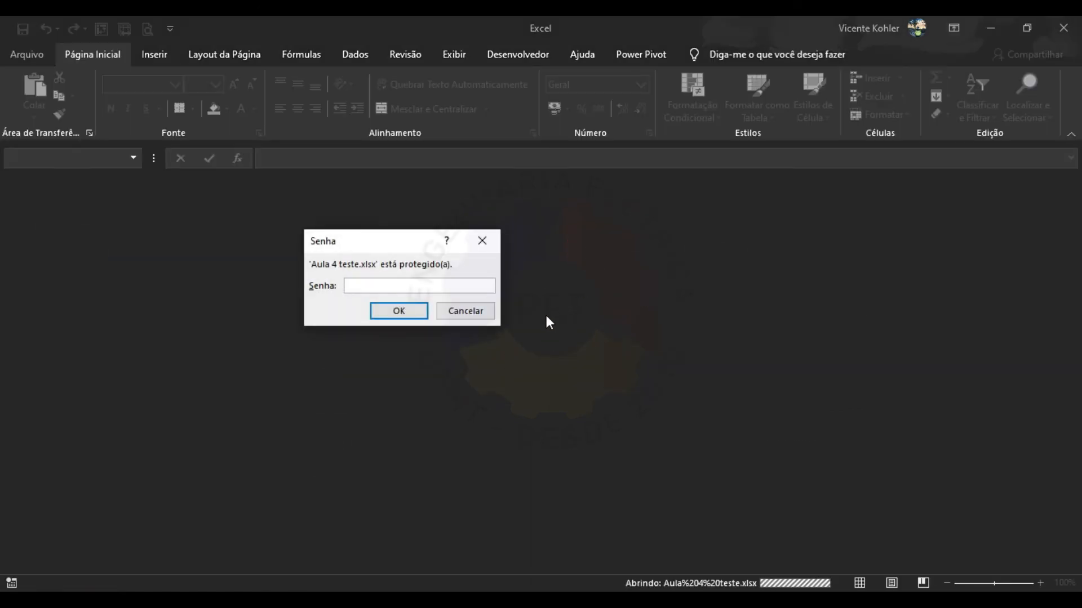
Enter the open password and load the workbook read-only, skipping the modify password.
drag(403, 247, 576, 274)
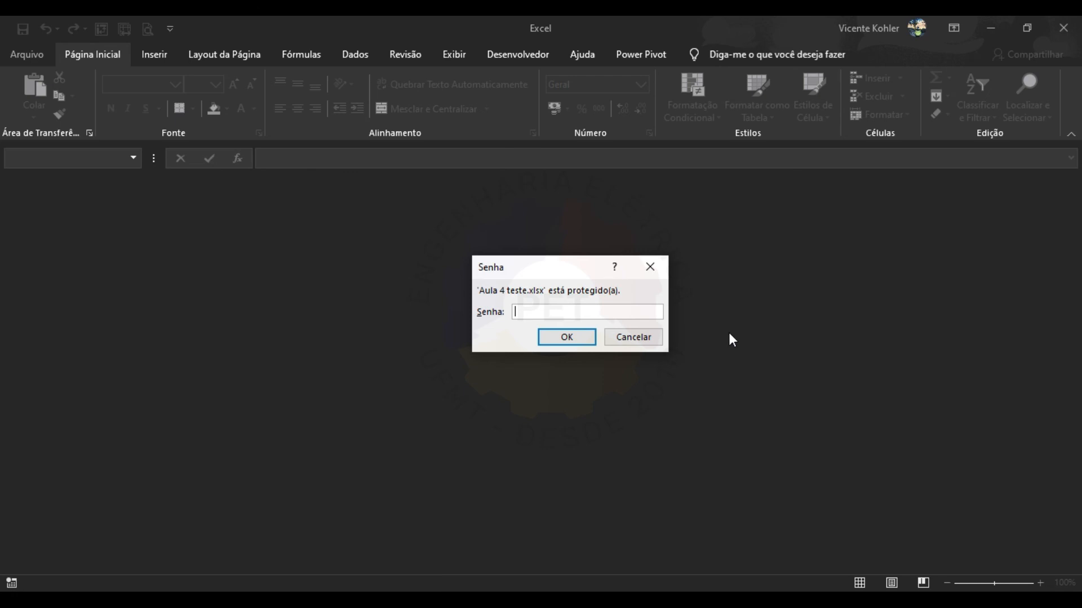
text(123)
click(584, 336)
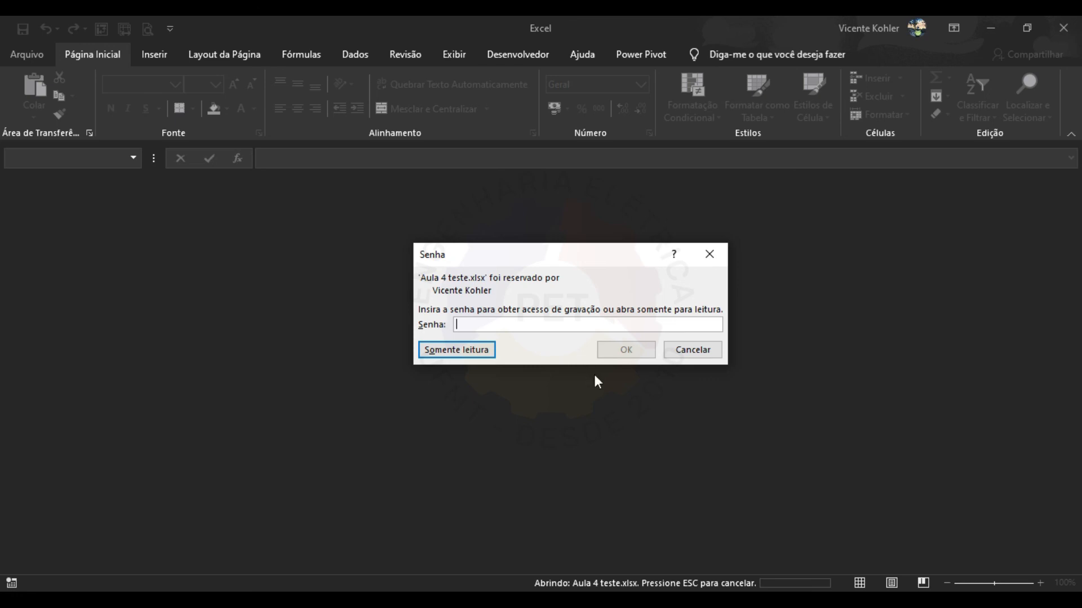
click(489, 351)
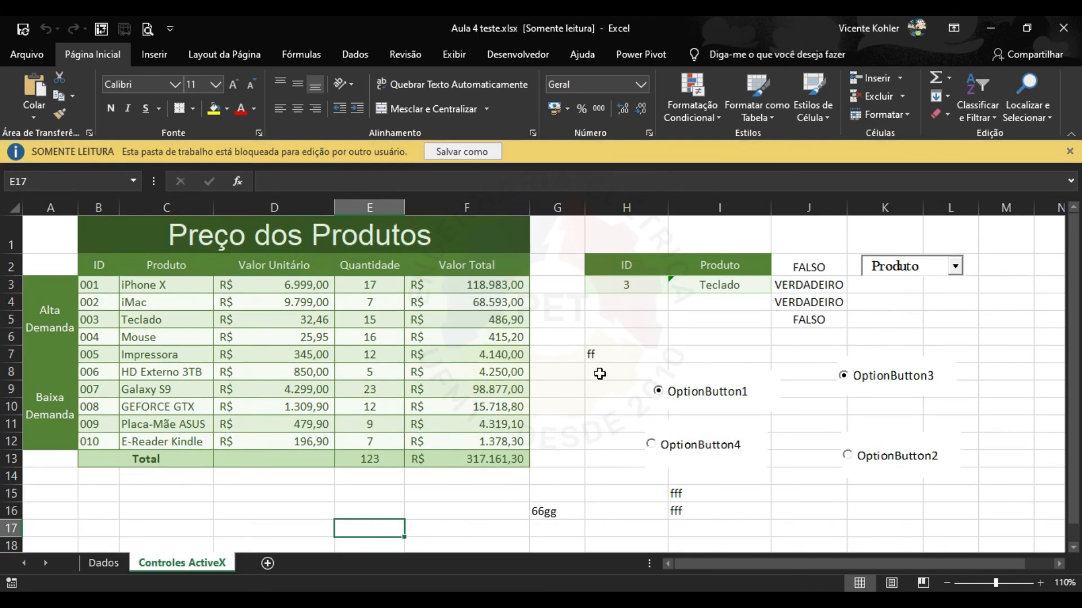
click(598, 389)
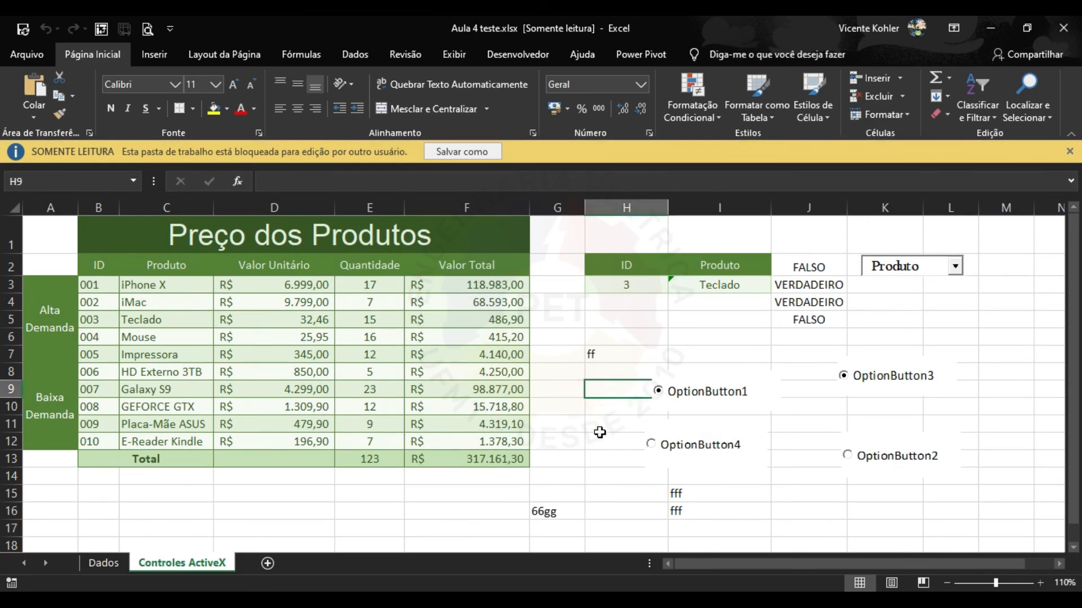
Type test entries dddd in I5, dd in H5 and ddd in I7.
click(683, 323)
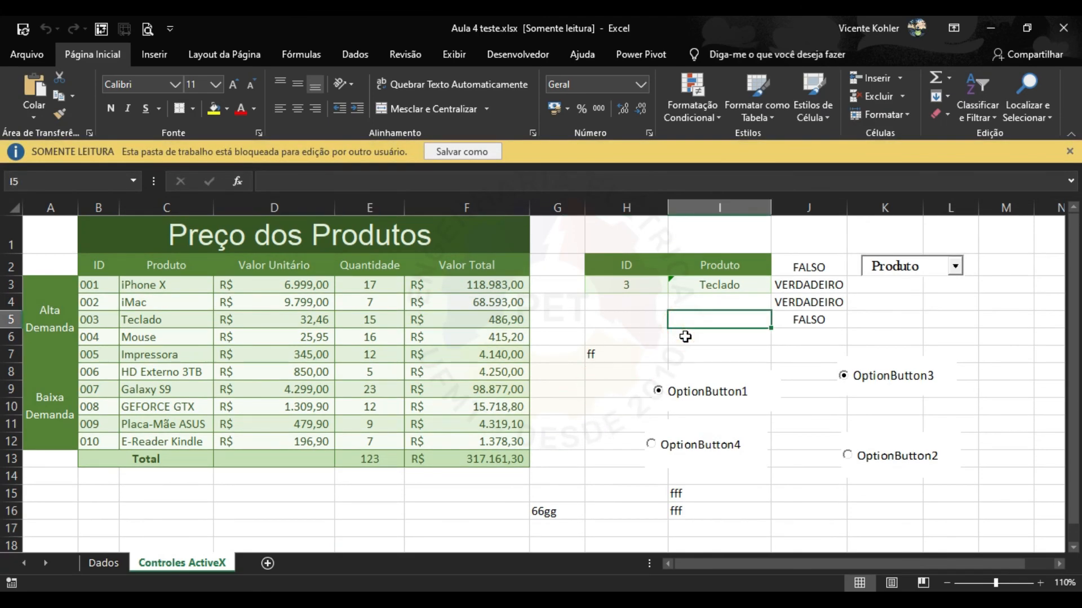
text(dddd)
click(632, 317)
text(dd)
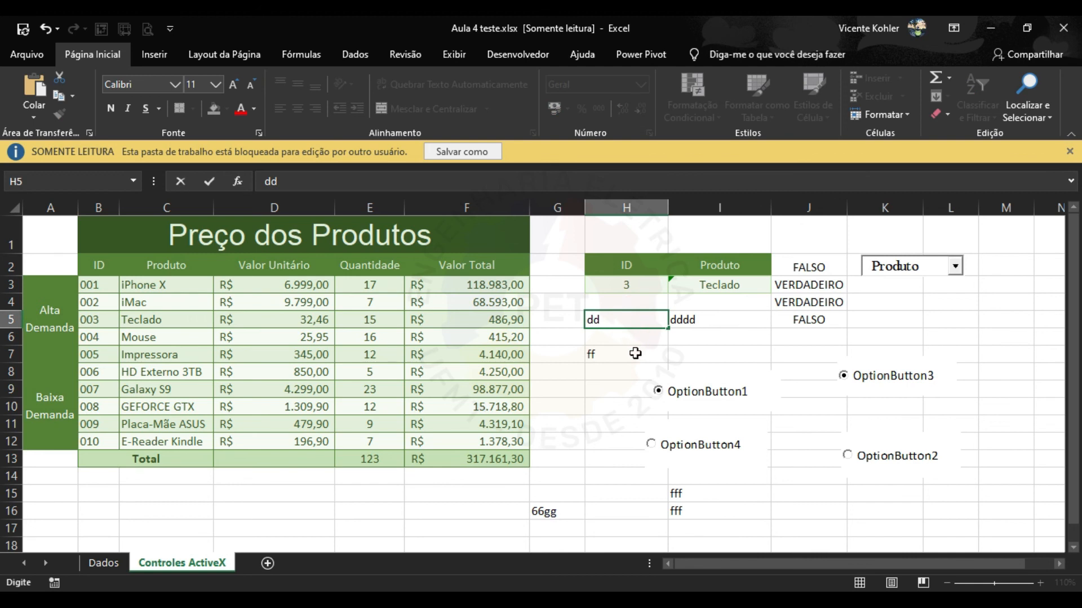
click(633, 353)
click(694, 354)
text(ddd)
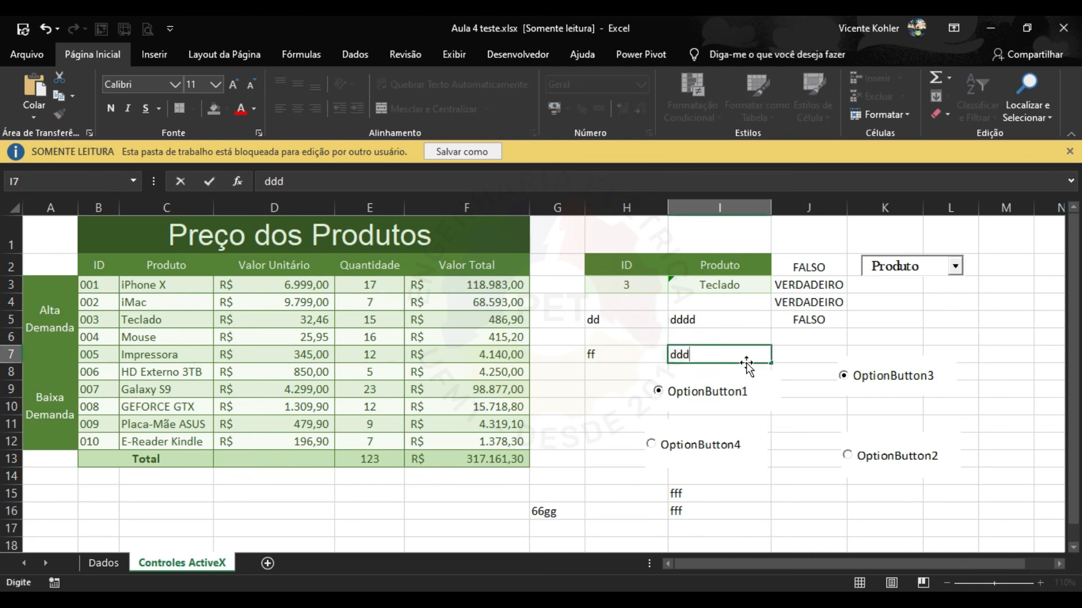
click(895, 339)
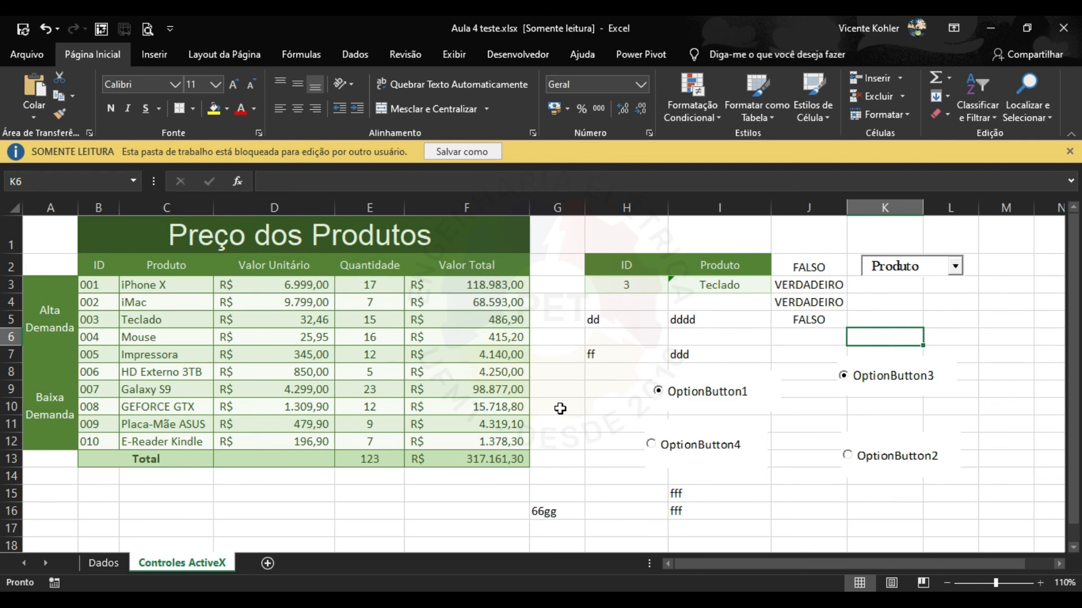
Enter dddd in E16 and ddd in F12, dropping the total to 315.783,00.
click(392, 514)
text(dddd)
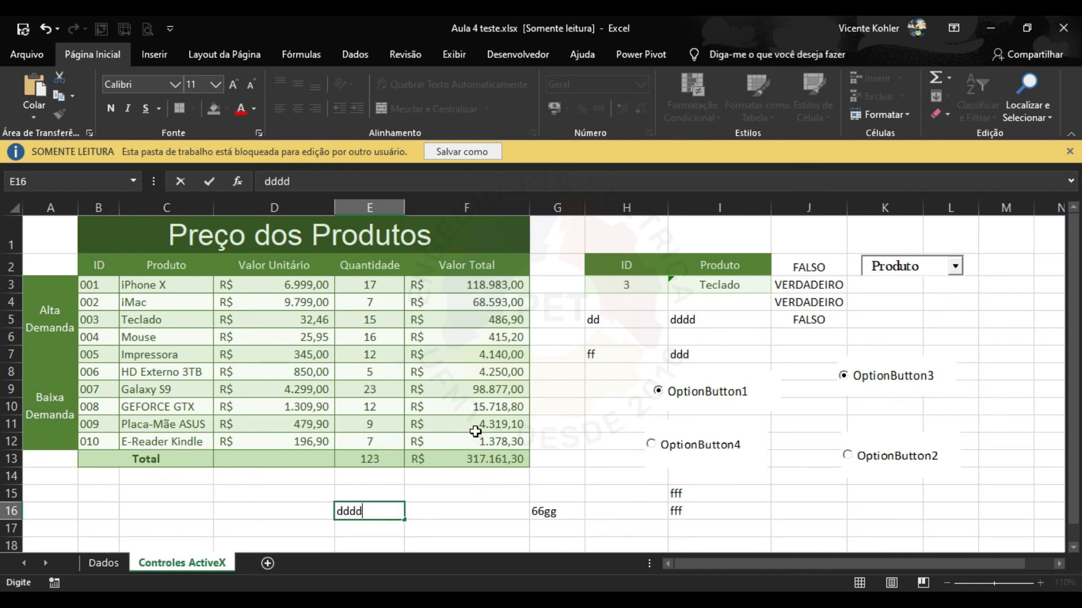
drag(475, 435, 387, 373)
text(ddd)
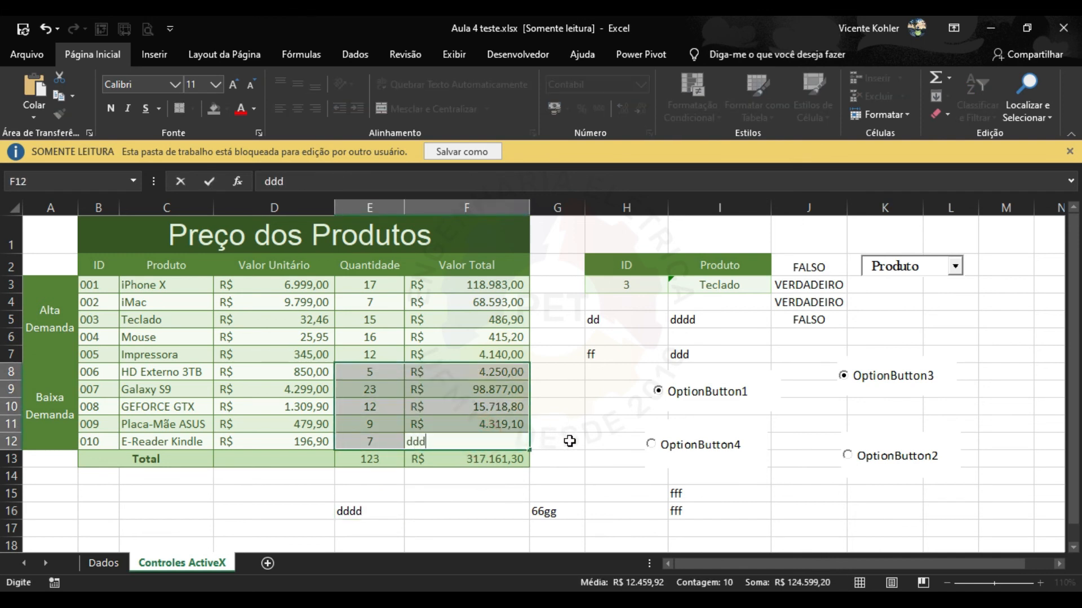
click(570, 441)
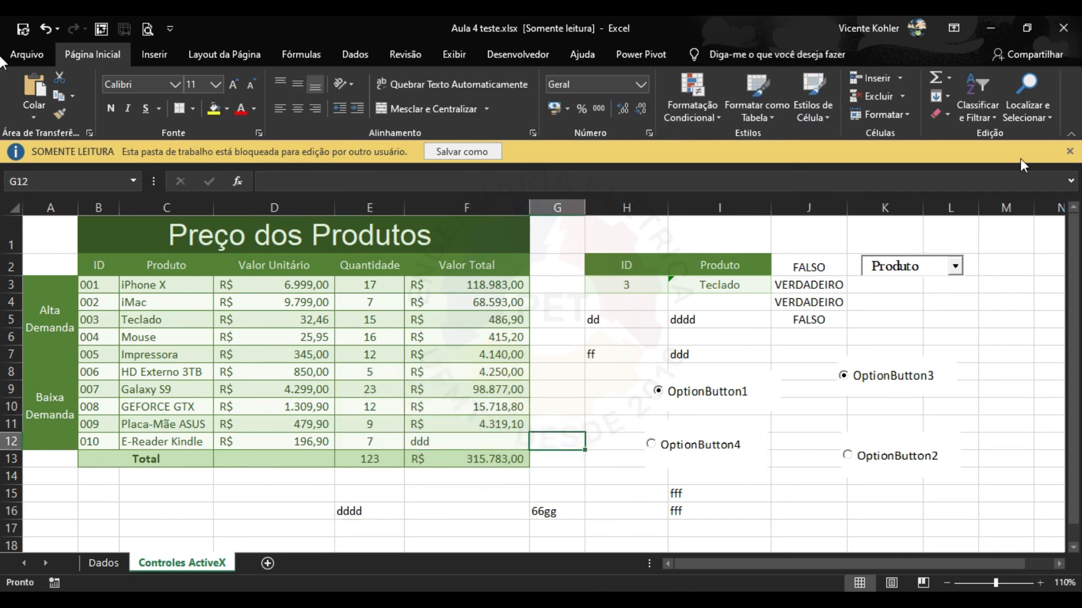
Close the read-only workbook, abandoning the Save As copy and discarding the changes.
click(1063, 27)
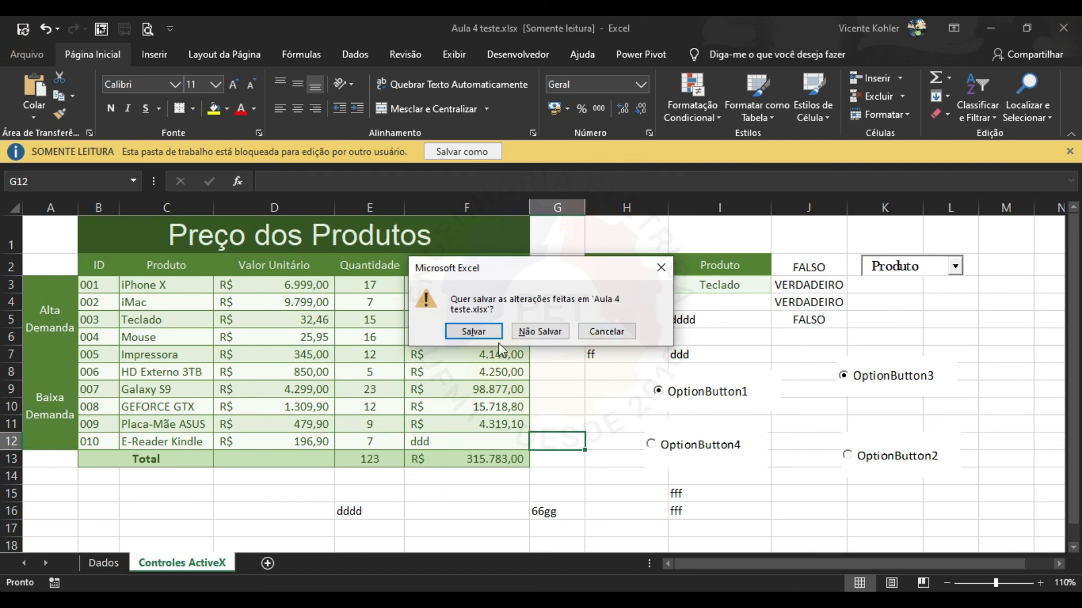
click(474, 331)
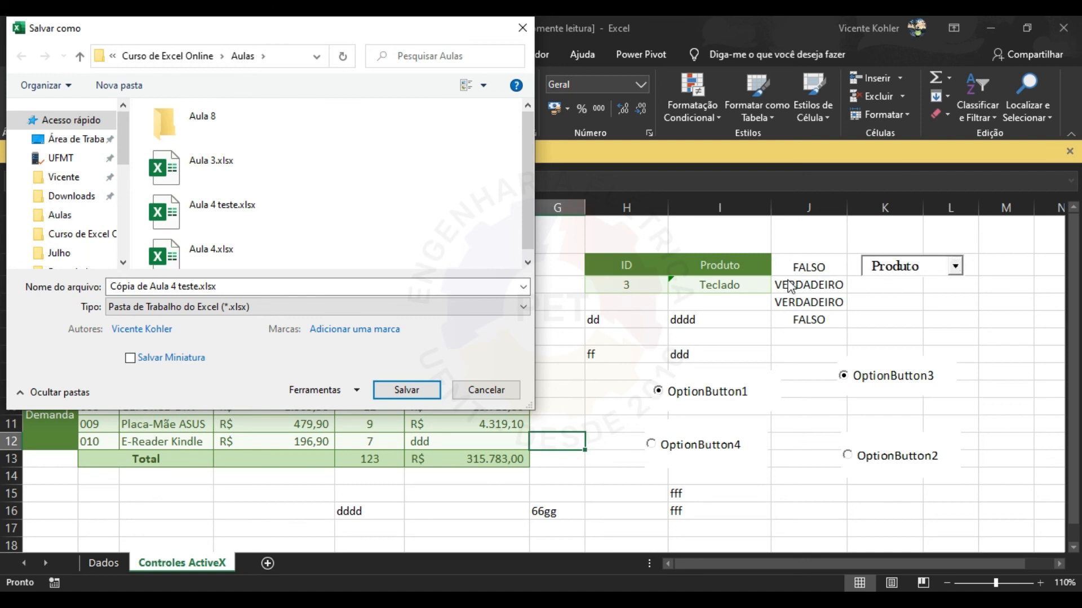
click(488, 395)
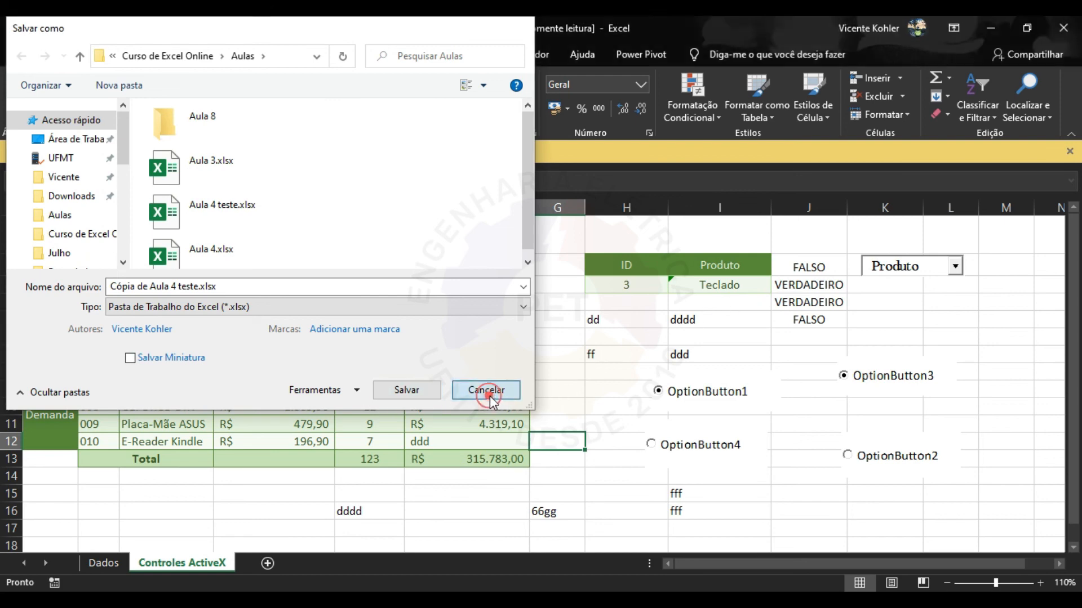
click(623, 330)
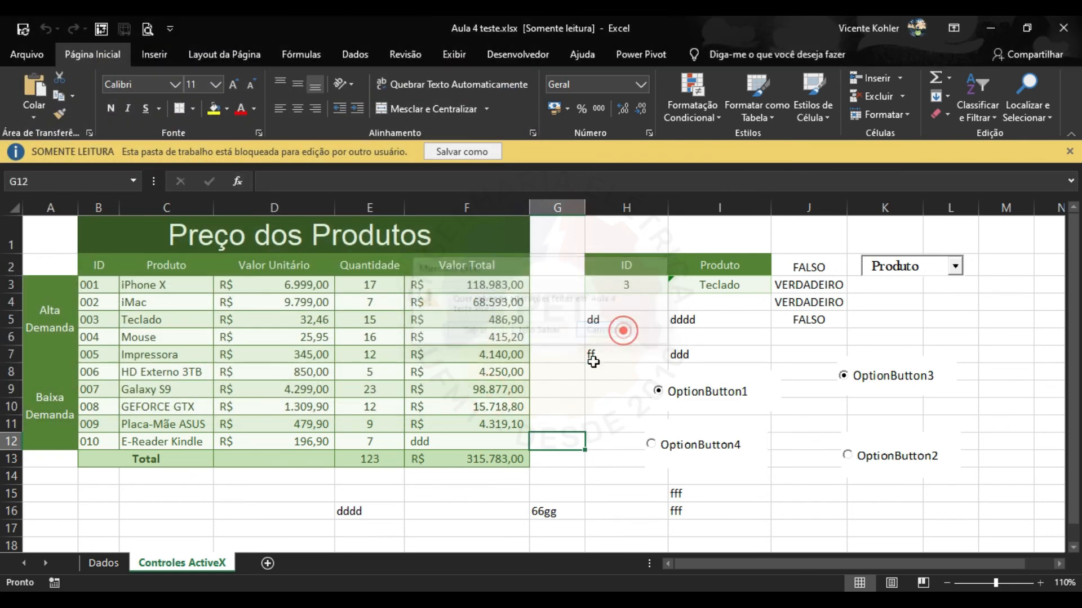
key(ctrl+w)
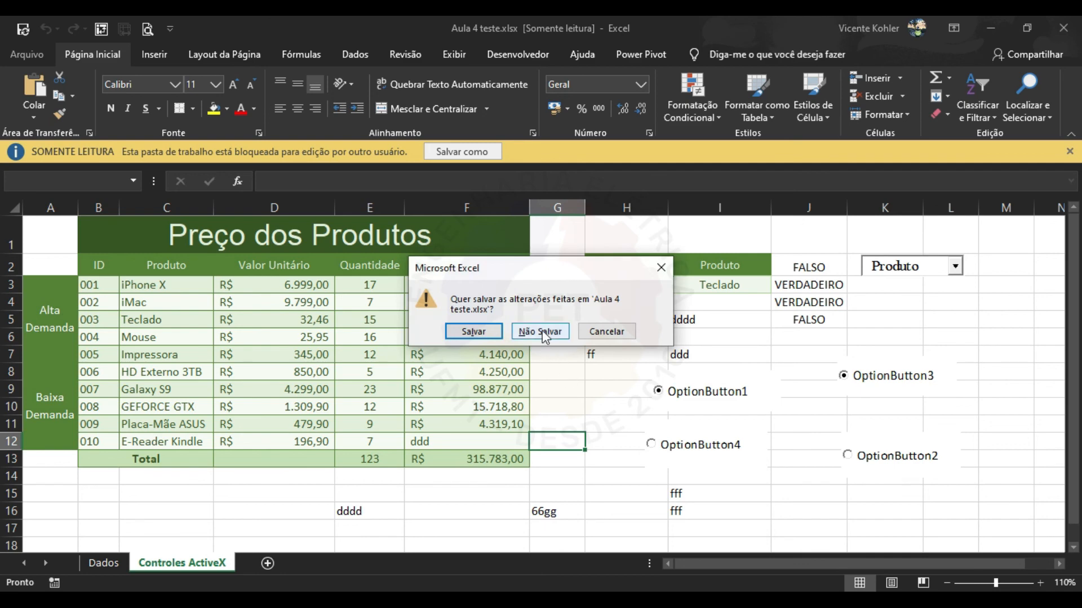
click(542, 331)
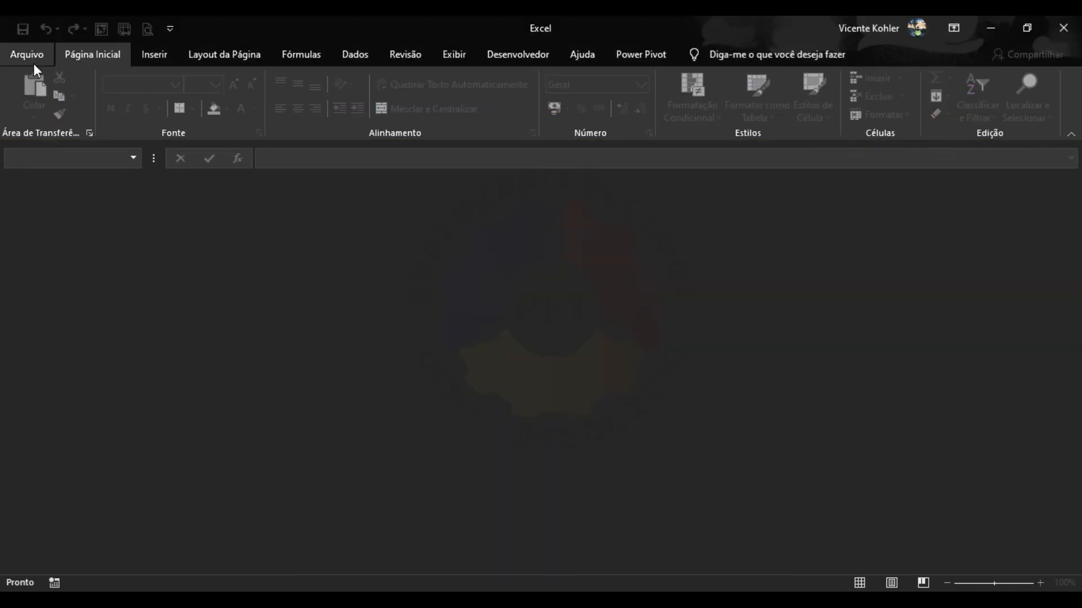
Reopen Aula 4 teste.xlsx from recents, supplying both the open and modify passwords.
click(33, 63)
click(63, 157)
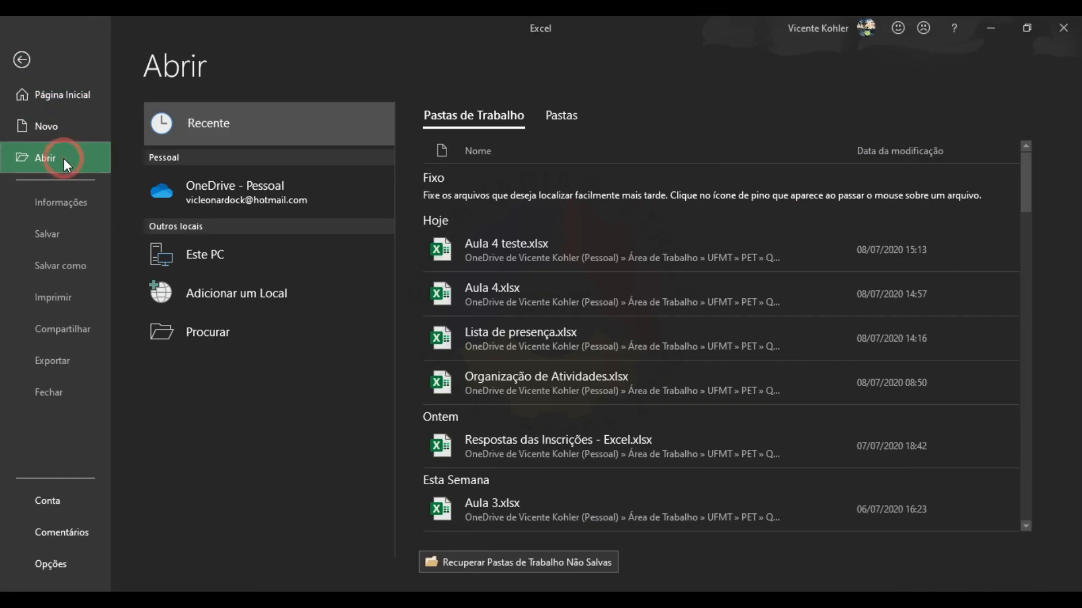
click(561, 252)
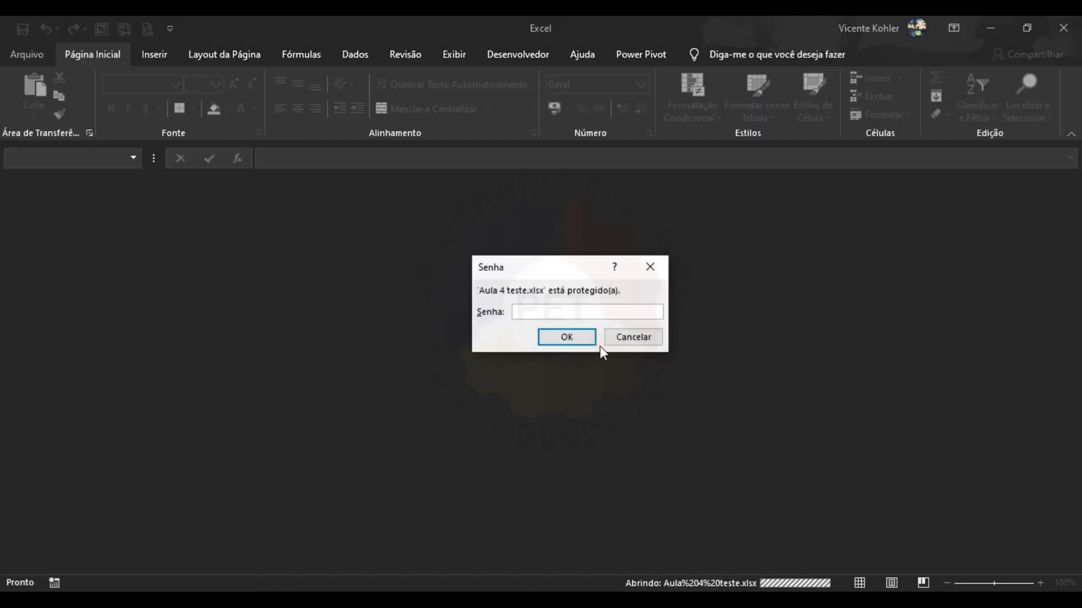
text(1)
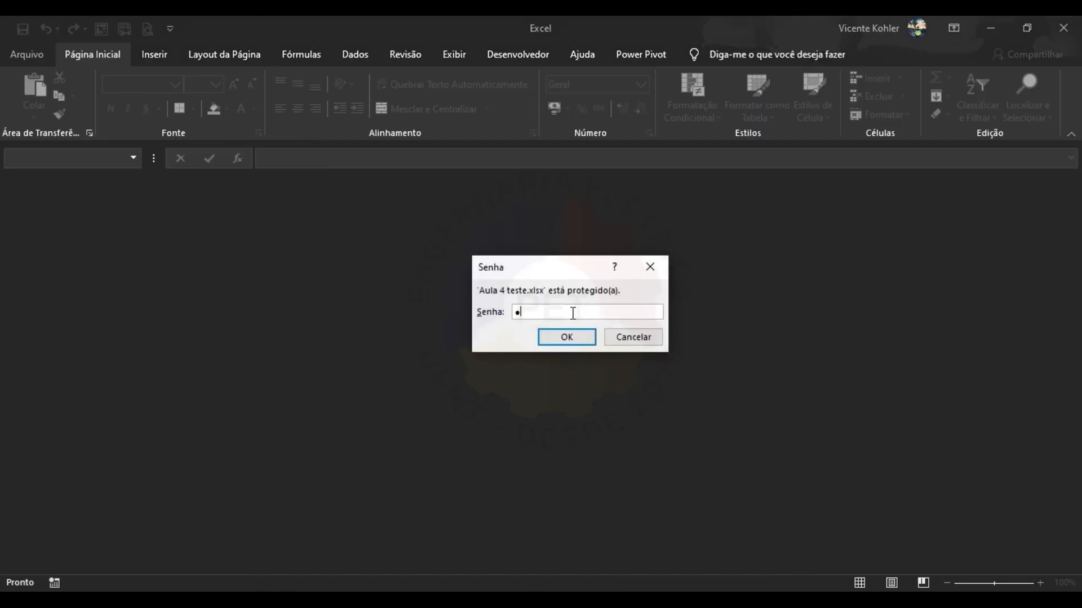
text(23)
click(567, 336)
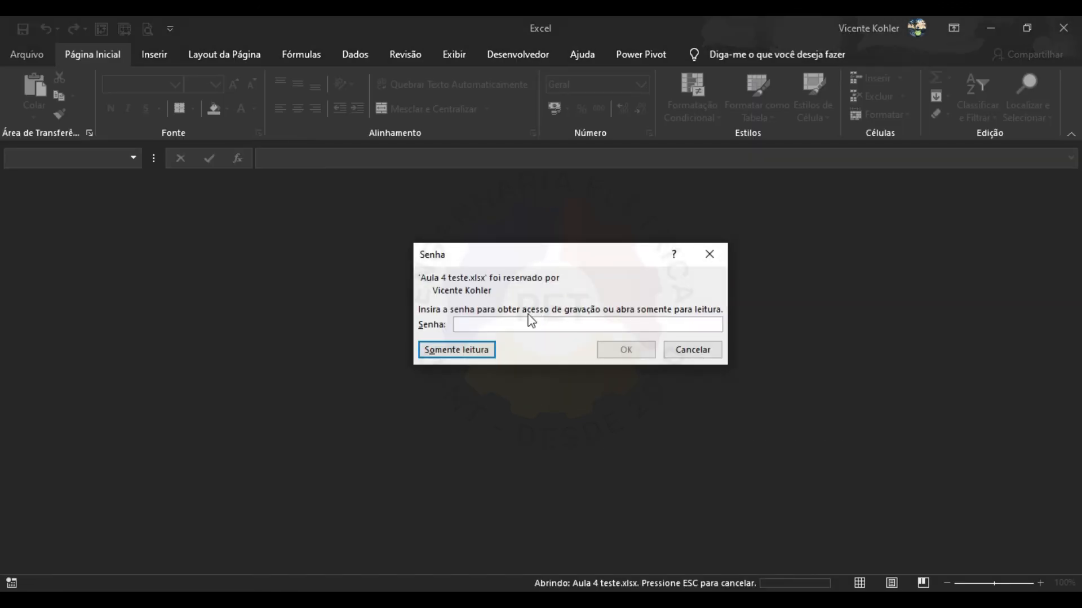
text(1234)
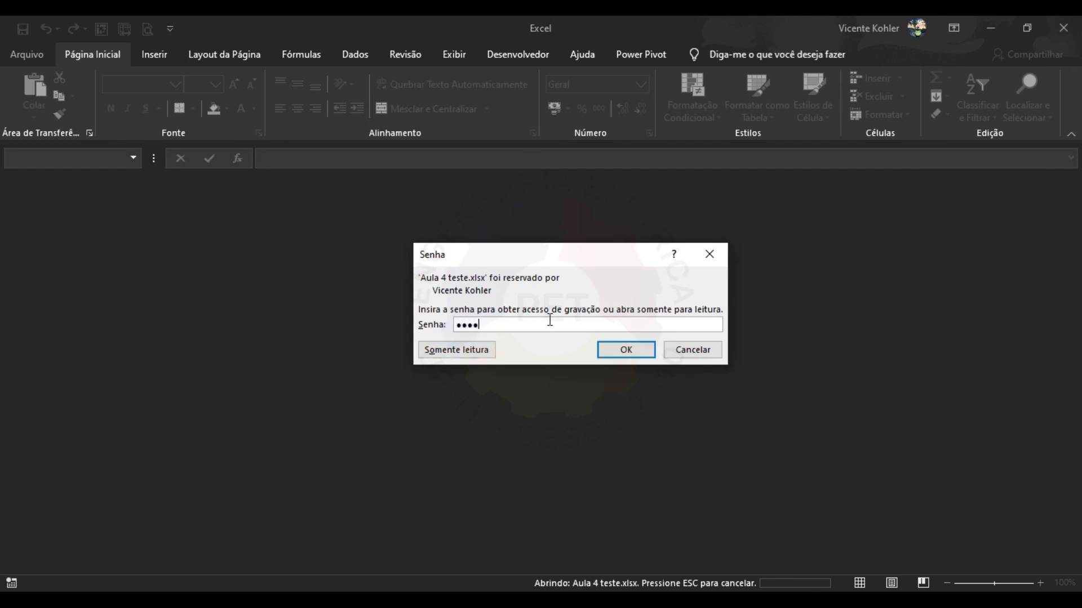
click(625, 349)
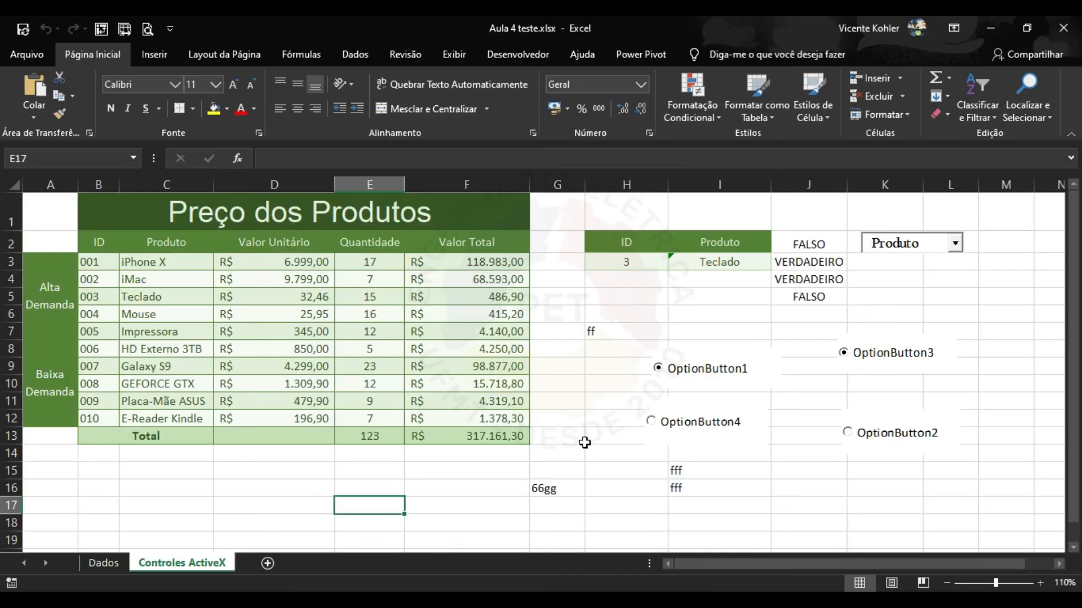
Enter ggggg in cell E16 to confirm the workbook is editable.
click(591, 420)
click(381, 490)
text(gggg)
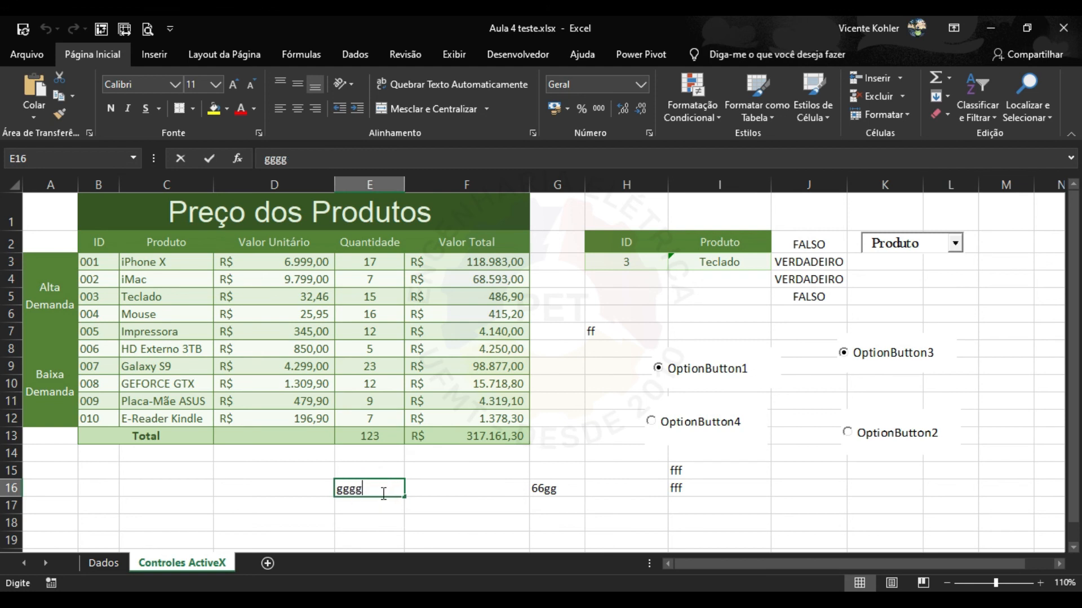
text(g)
key(Return)
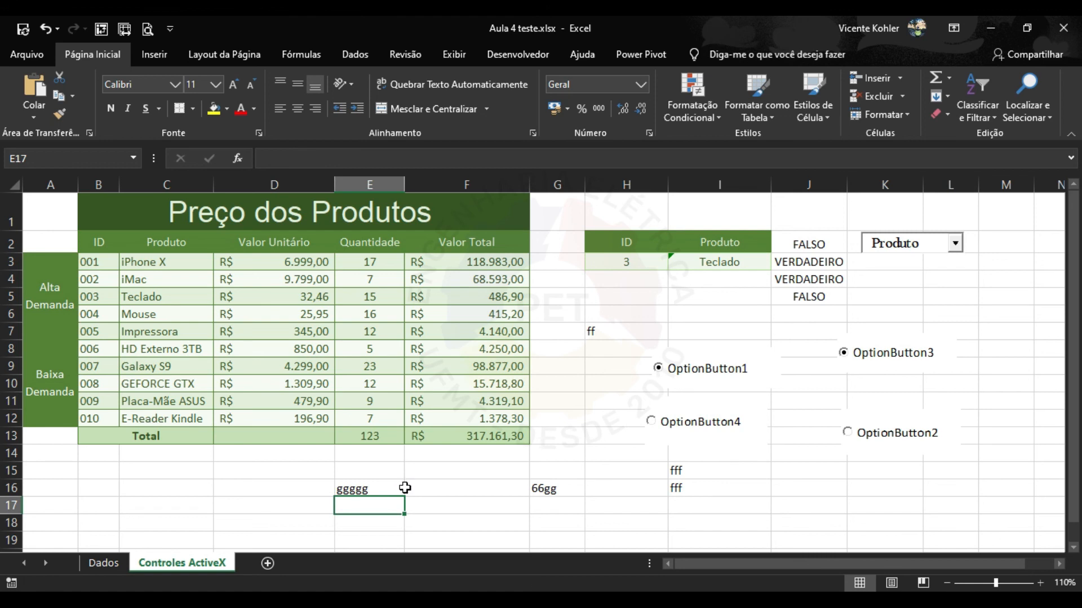
click(422, 490)
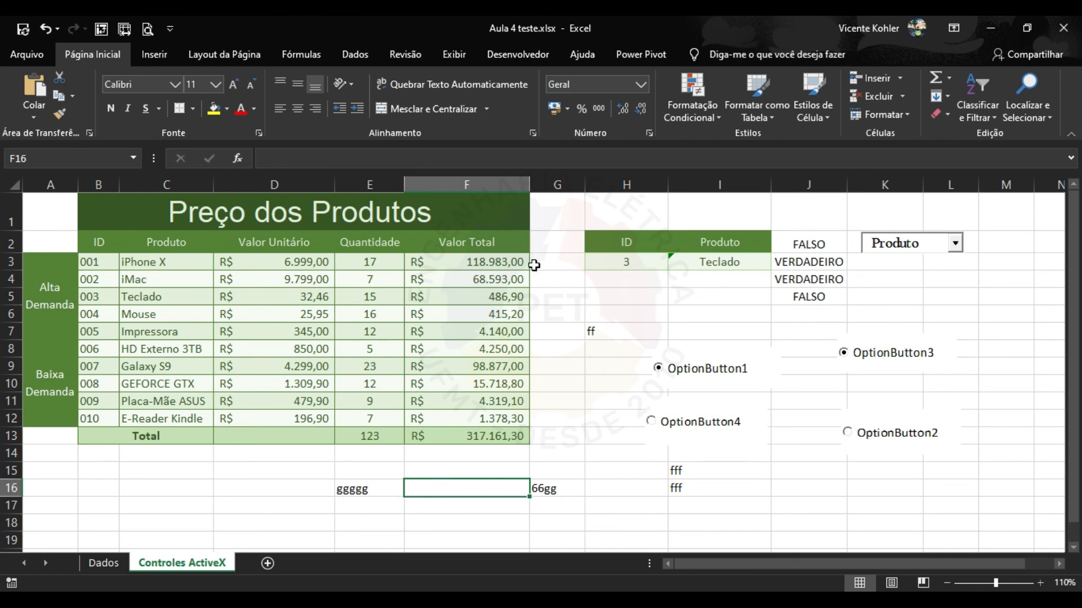
click(465, 505)
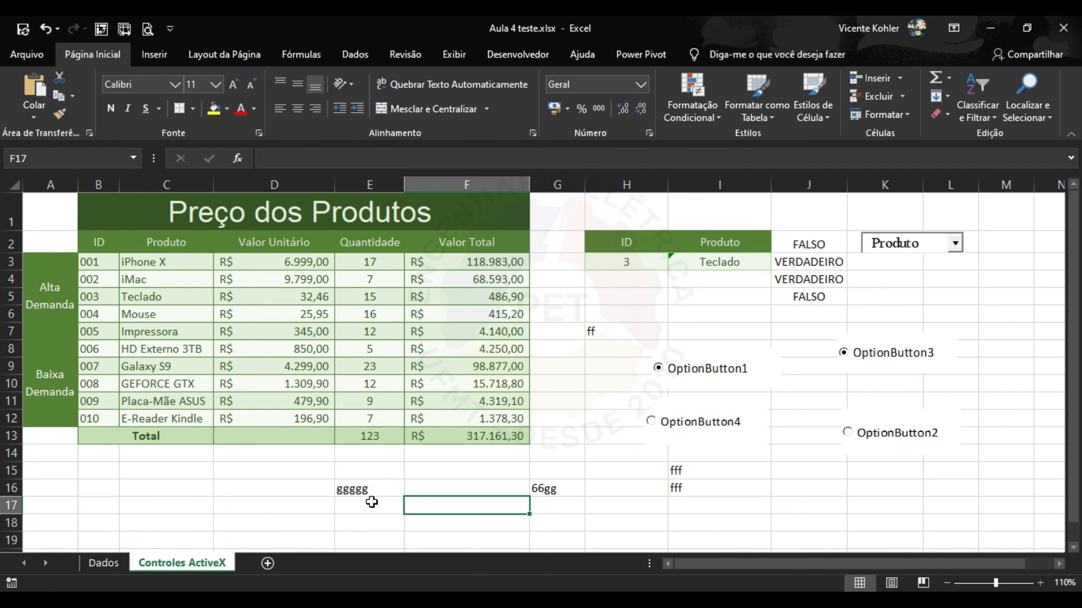
Browse the Desenvolvedor form controls, then the Exibir and Revisão ribbon tabs.
click(508, 47)
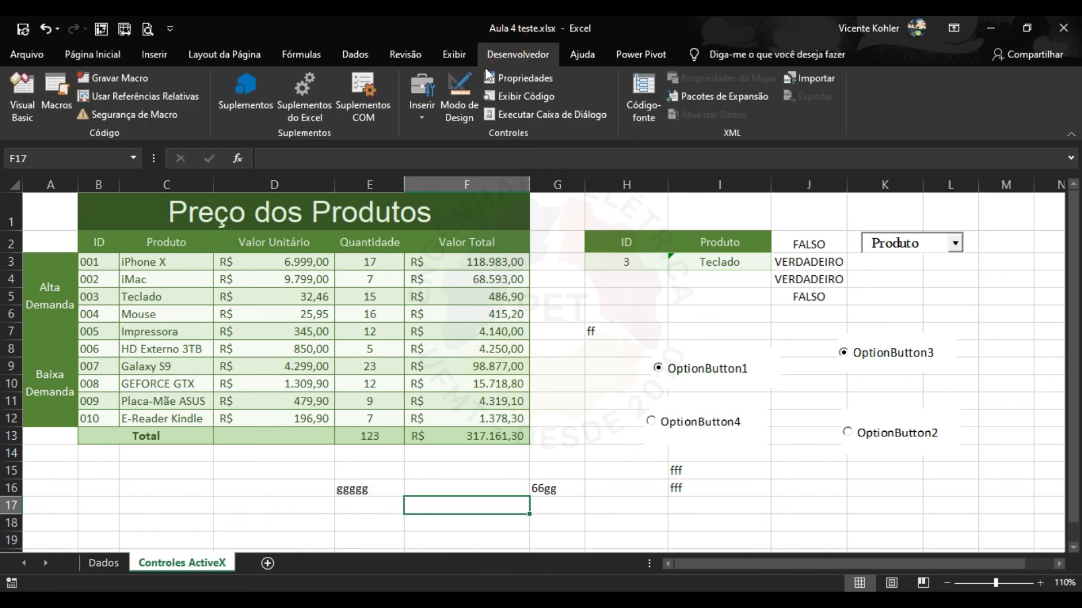
click(420, 111)
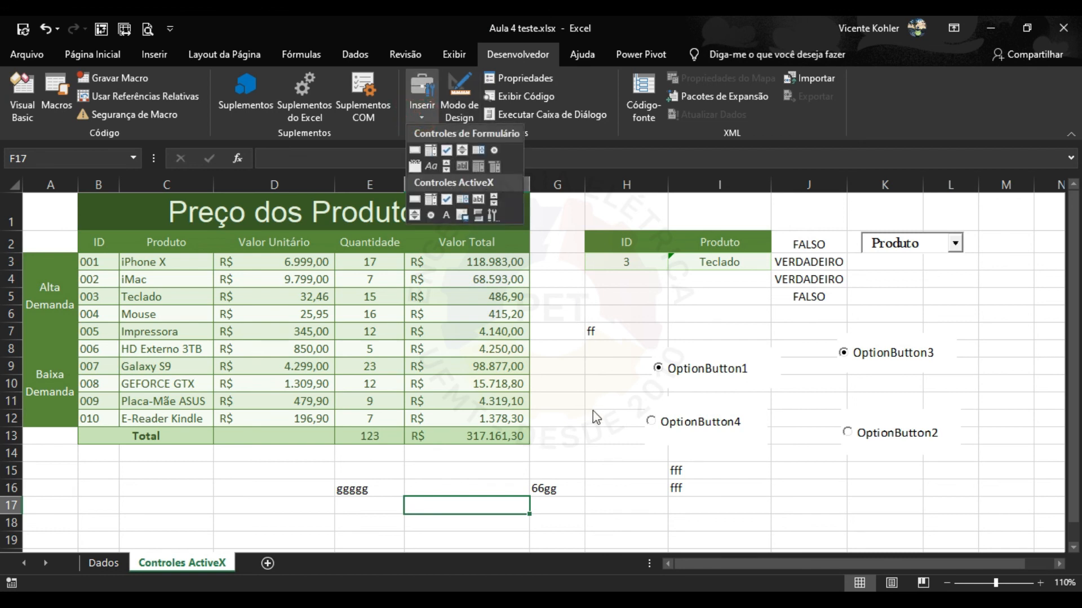
click(502, 484)
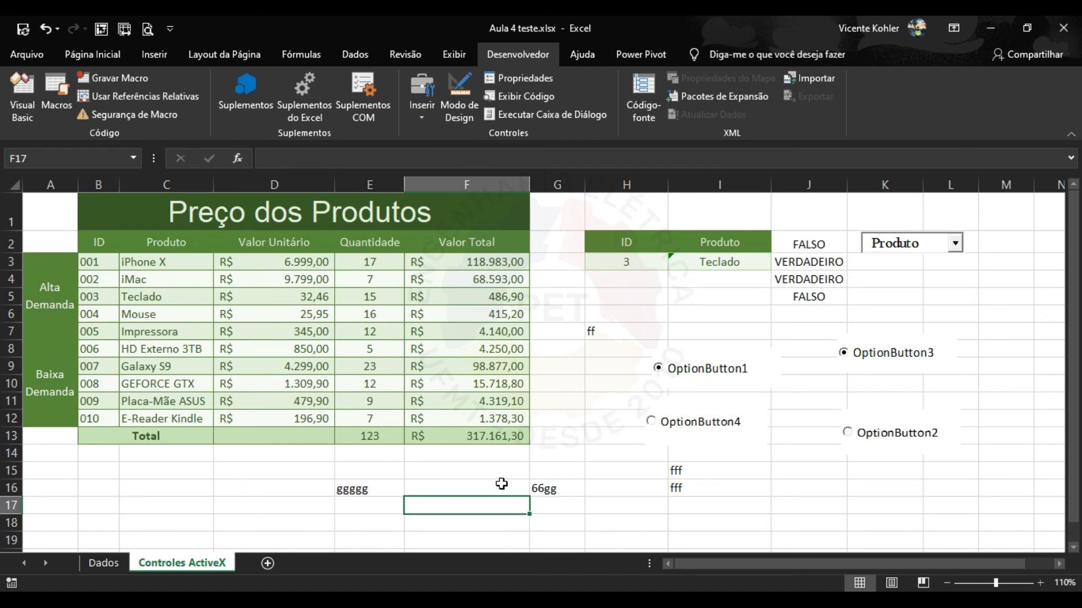
click(463, 55)
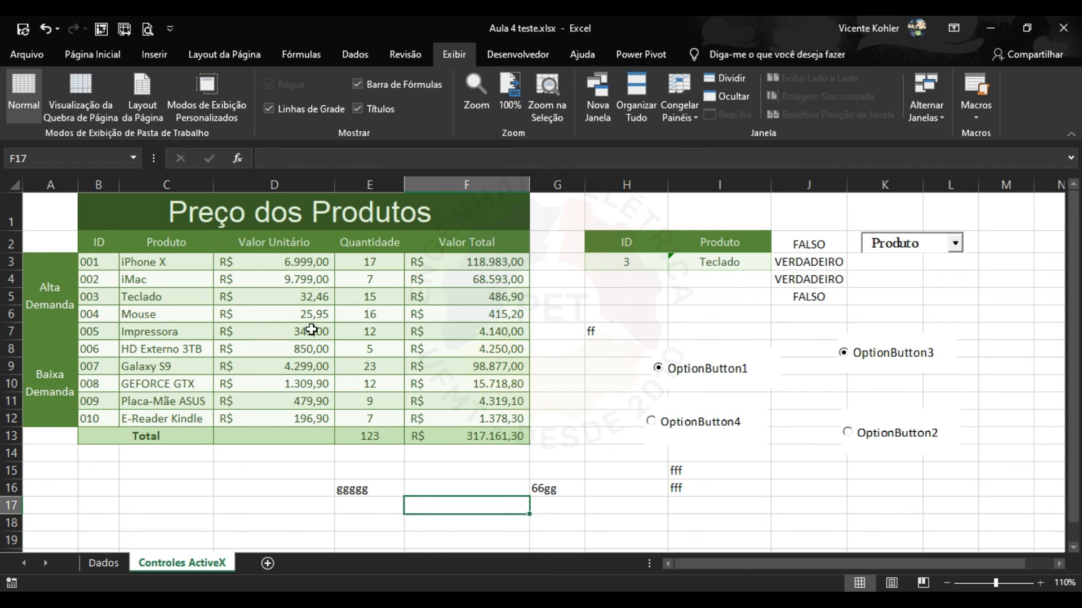
click(479, 487)
click(395, 45)
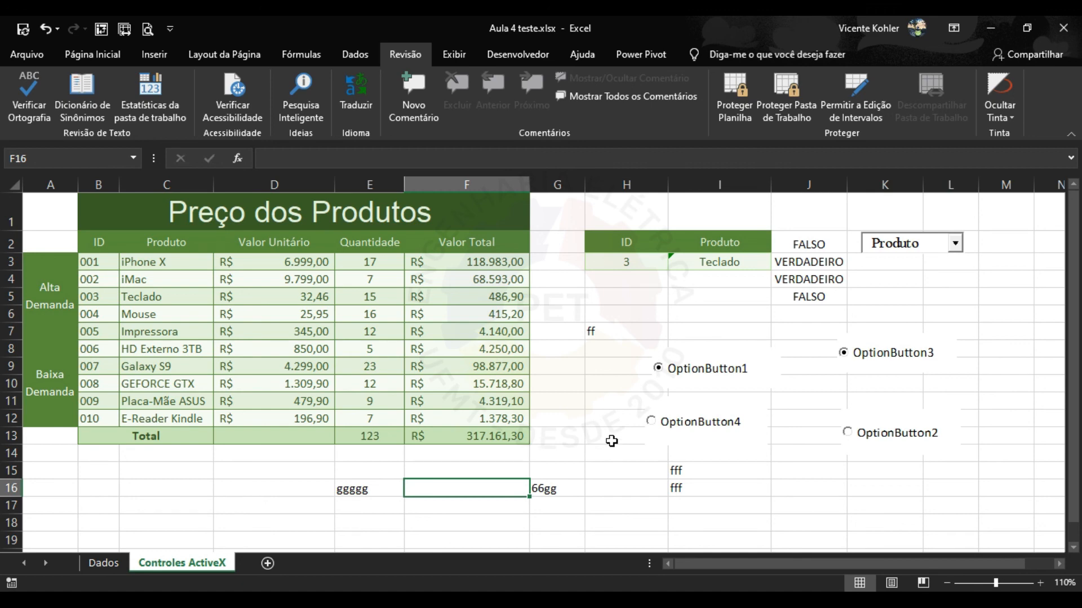
click(446, 502)
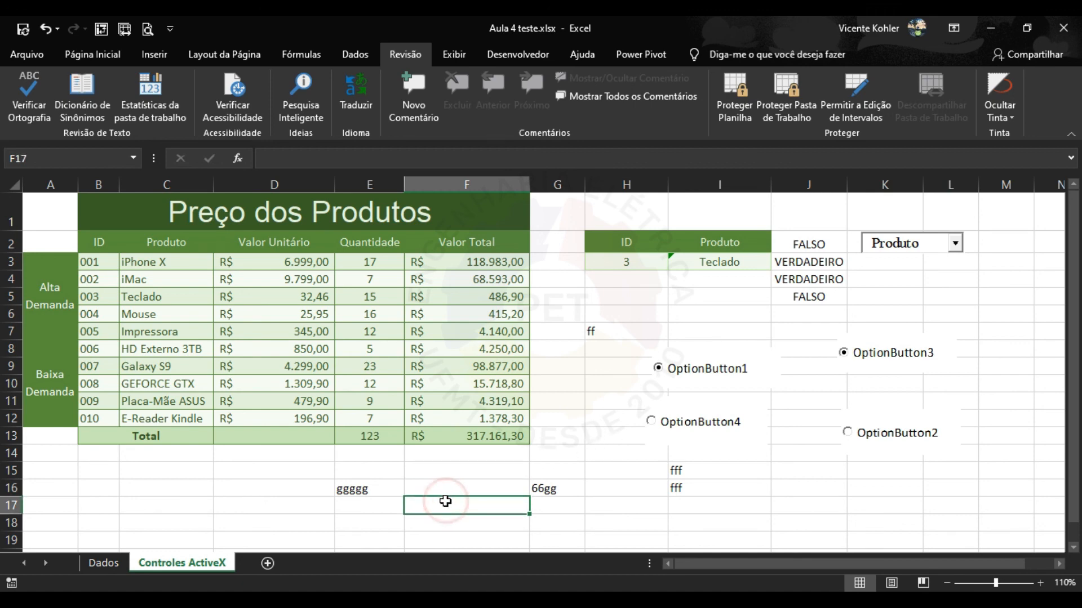